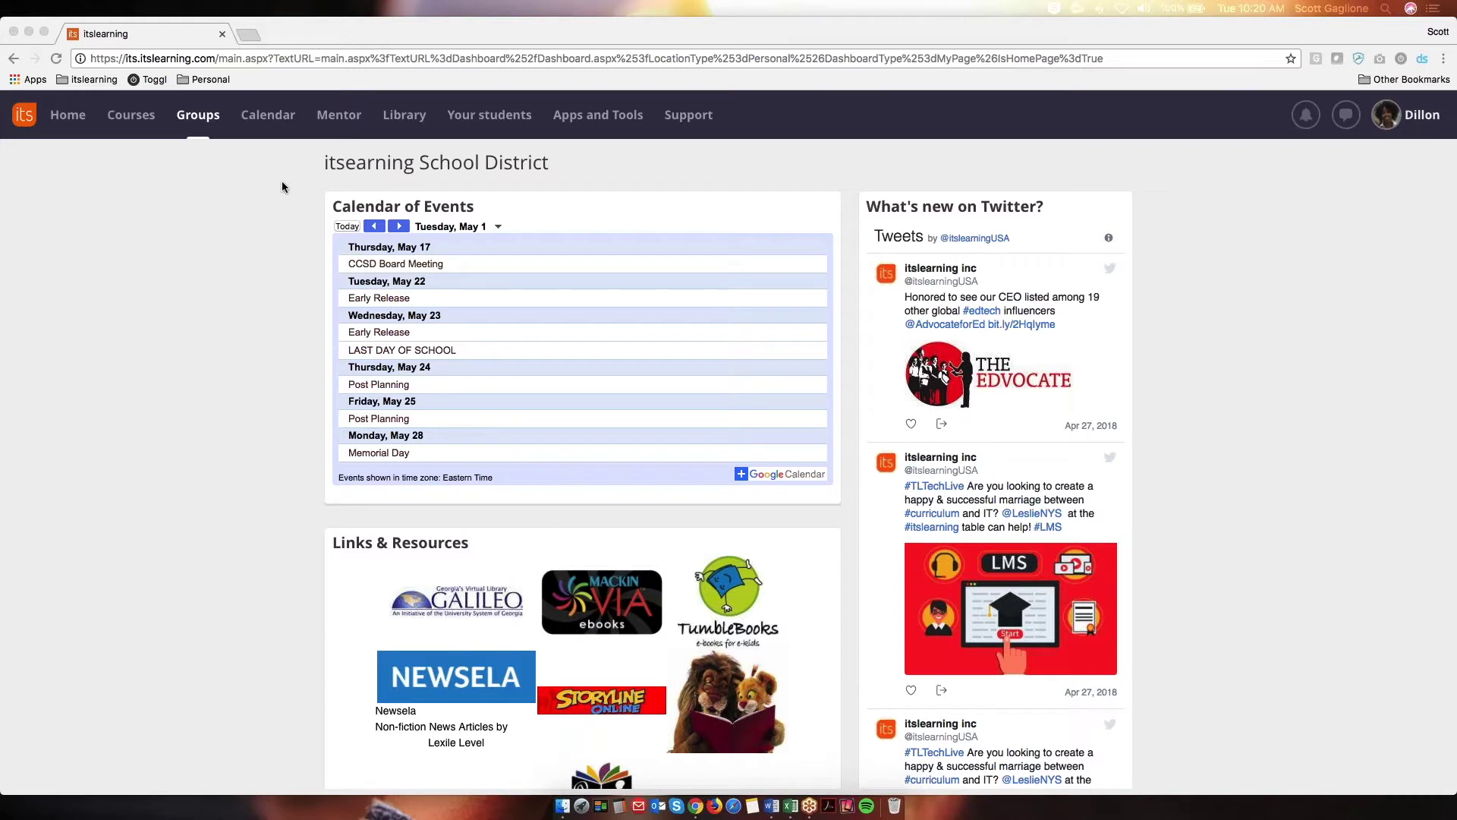
# Step: Add a new File element to the Library and upload Watercycle.pdf from the computer's Desktop folder
pyautogui.click(404, 114)
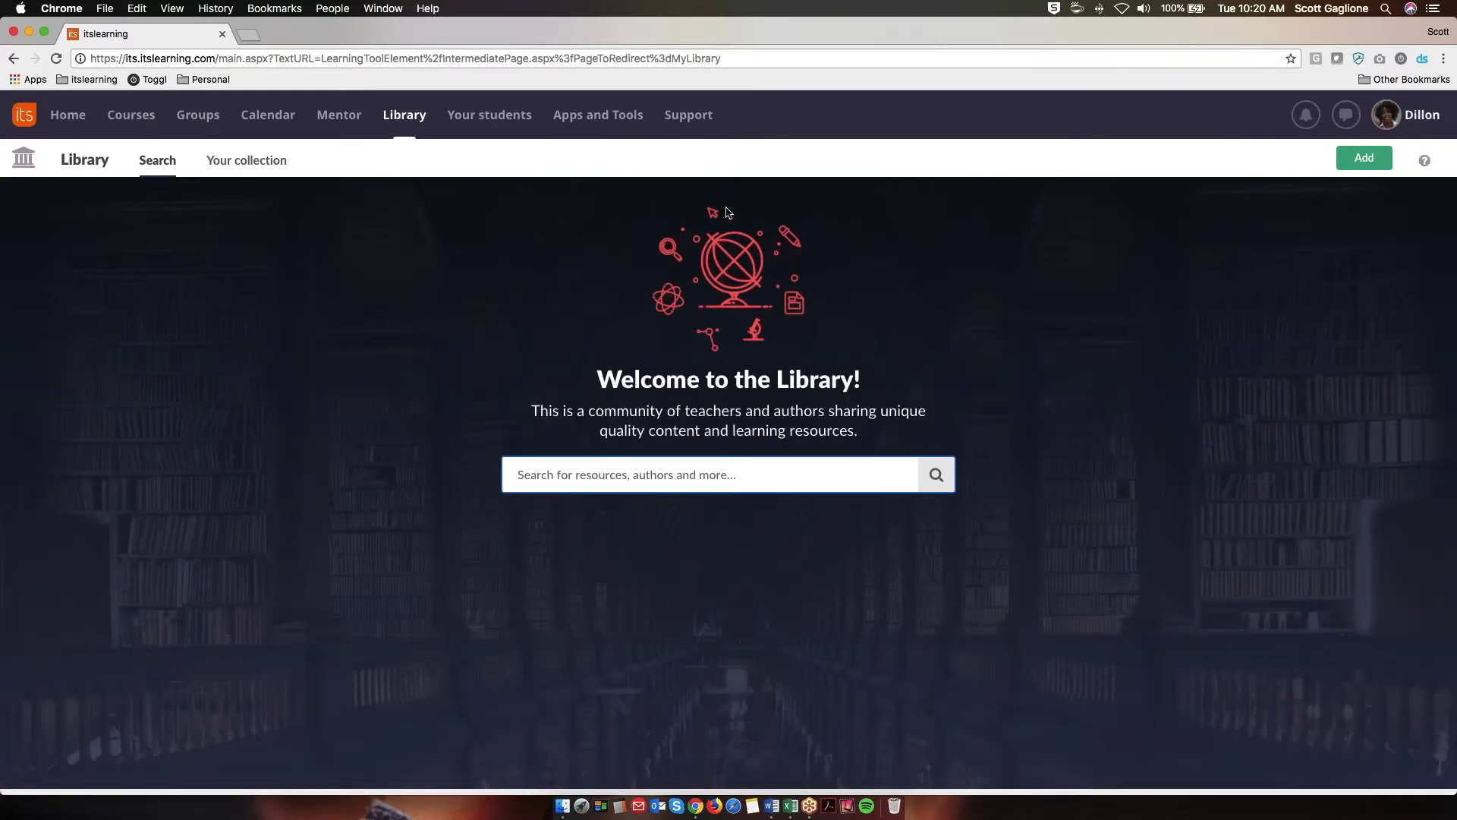
pyautogui.click(1352, 164)
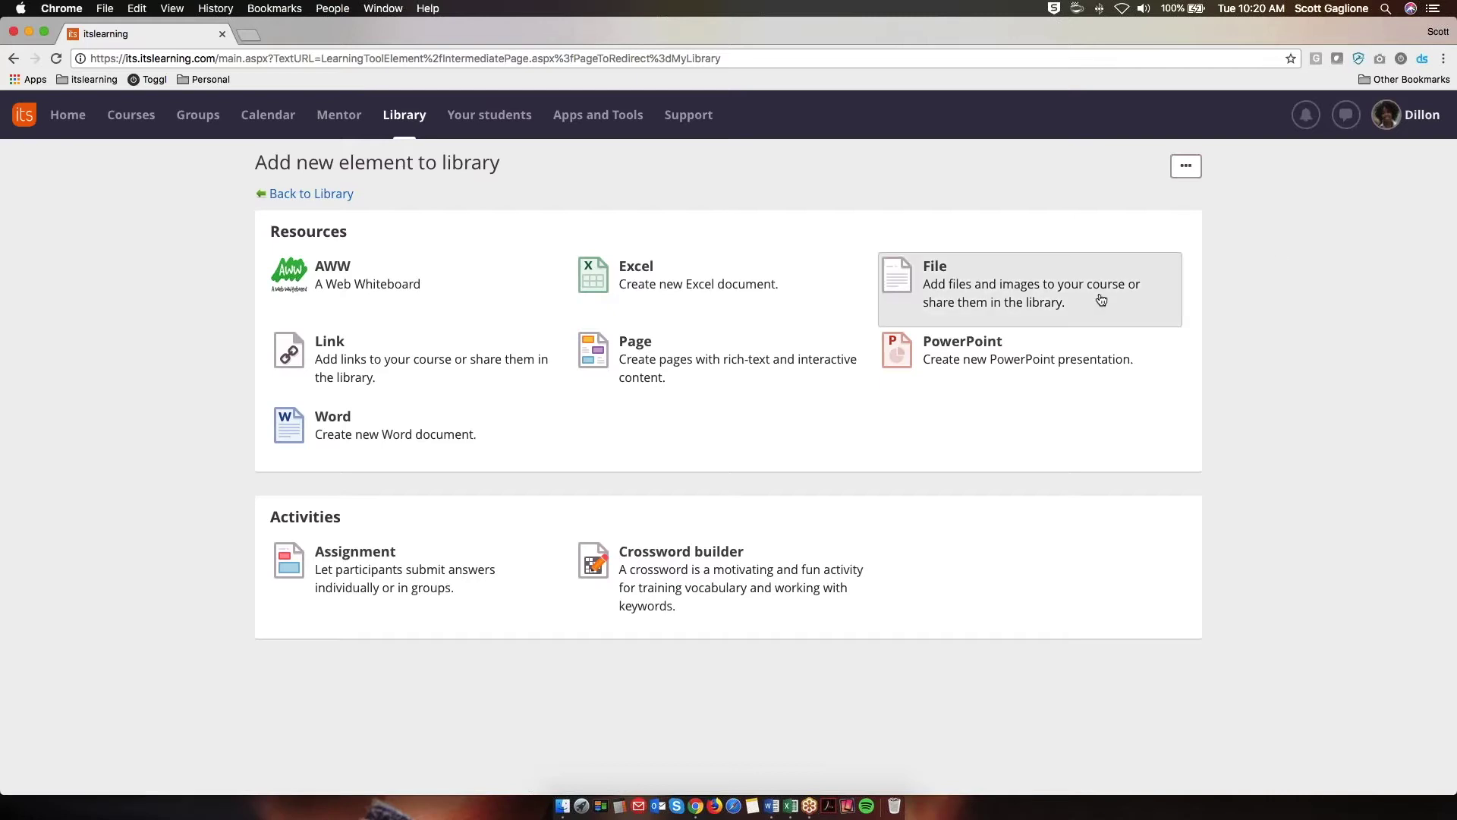
pyautogui.click(1070, 296)
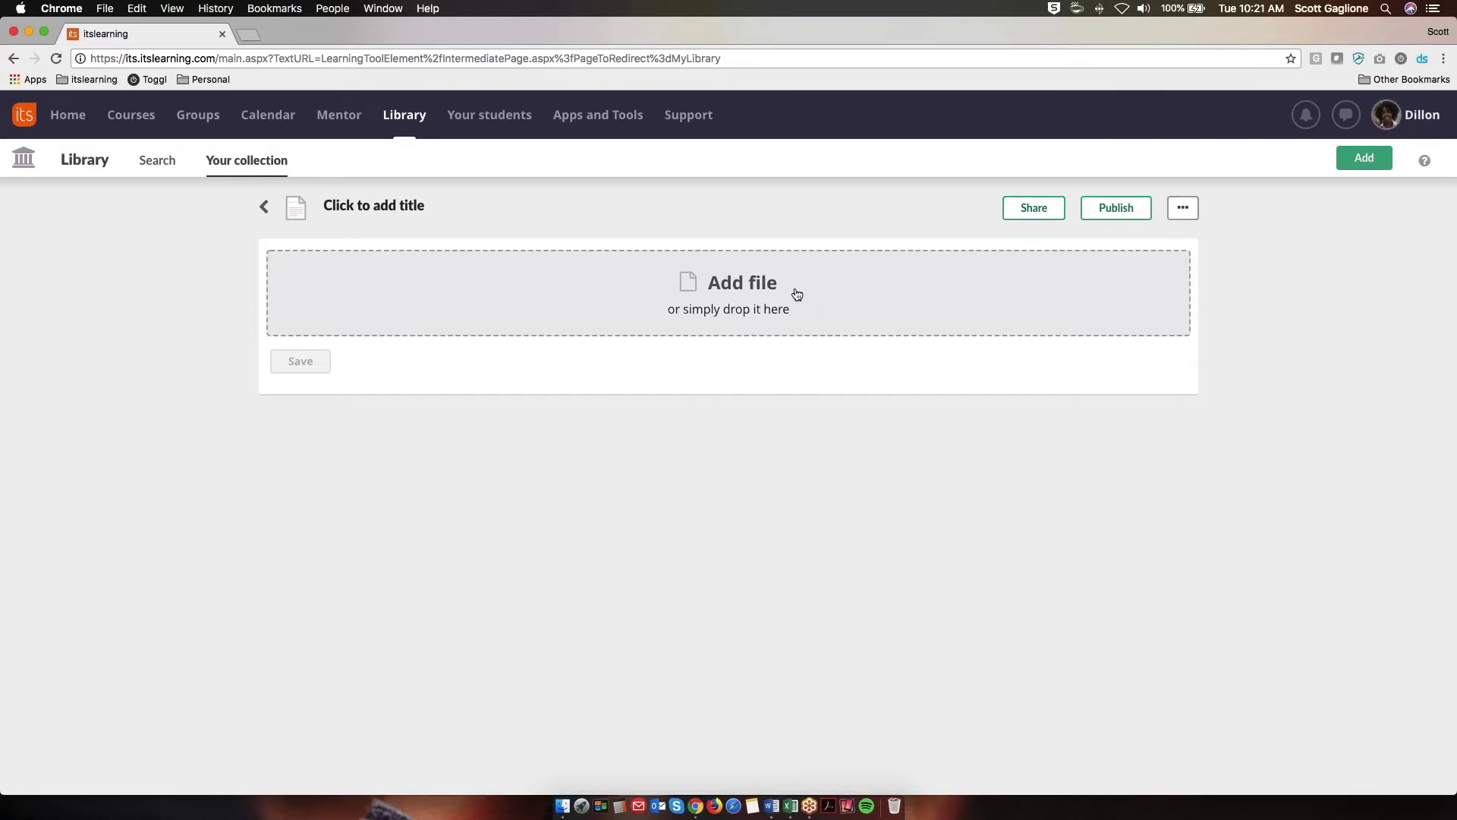
pyautogui.click(797, 294)
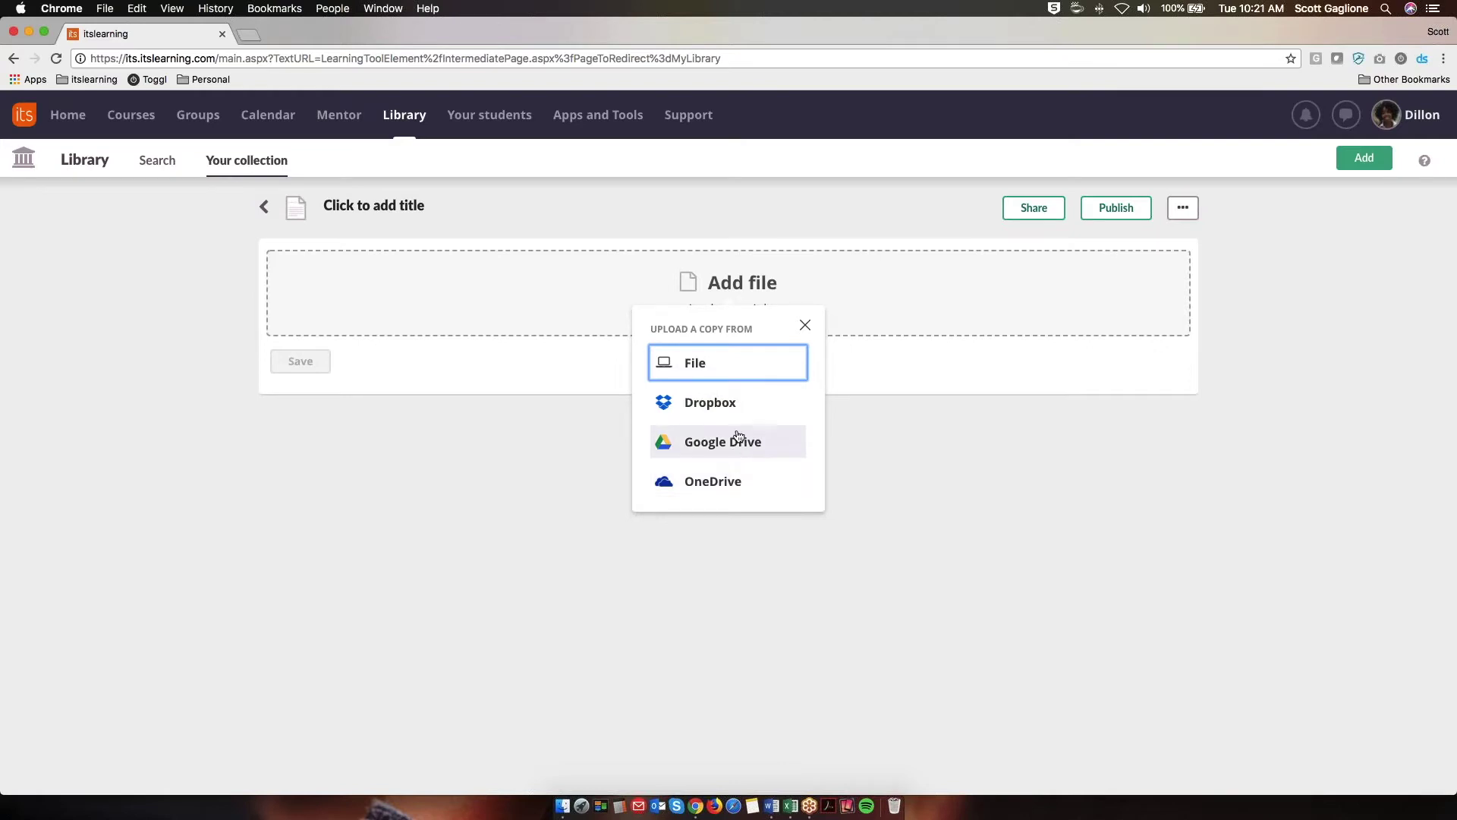
pyautogui.click(729, 371)
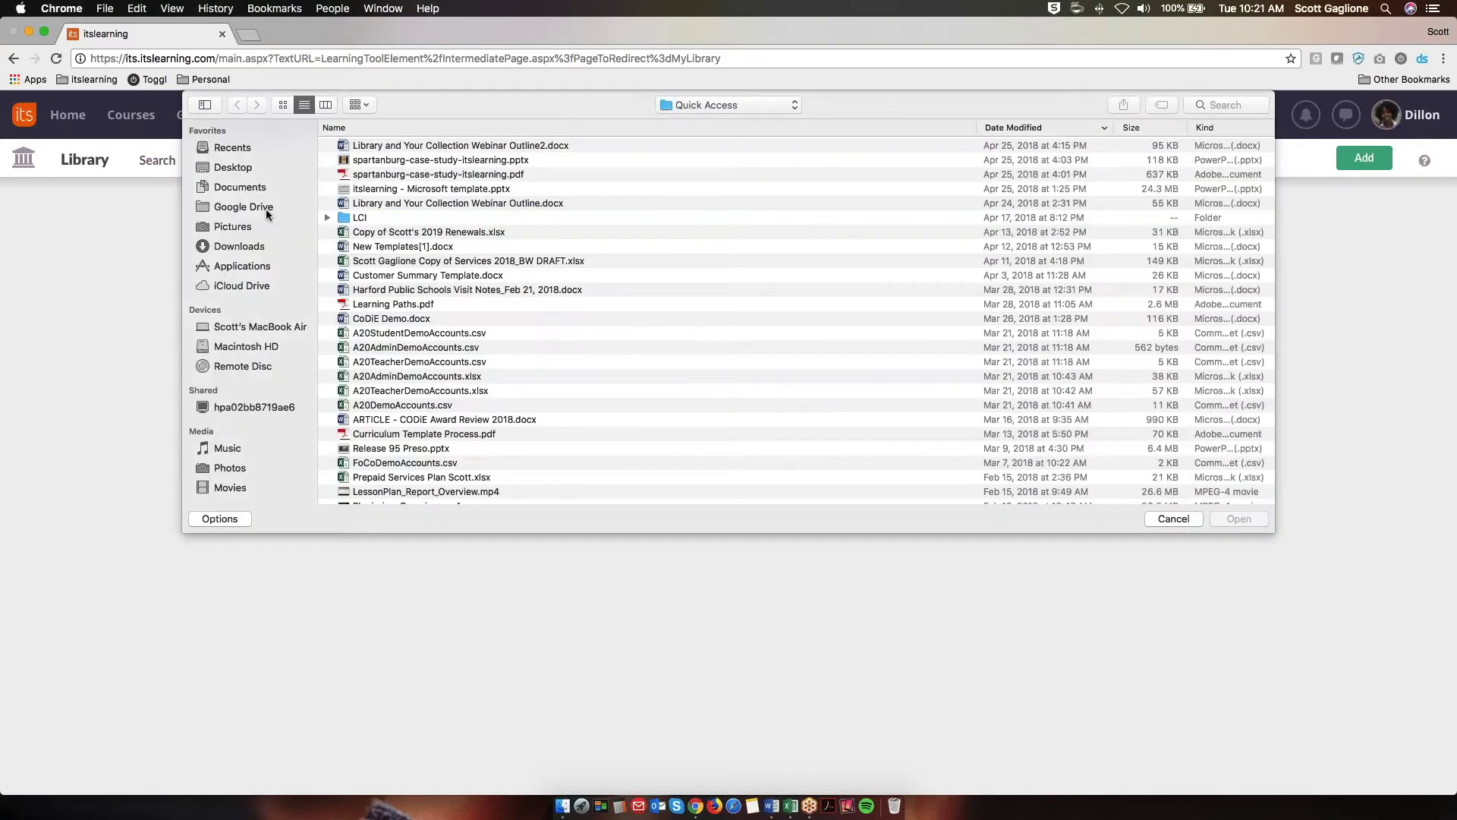
pyautogui.click(223, 168)
pyautogui.click(380, 159)
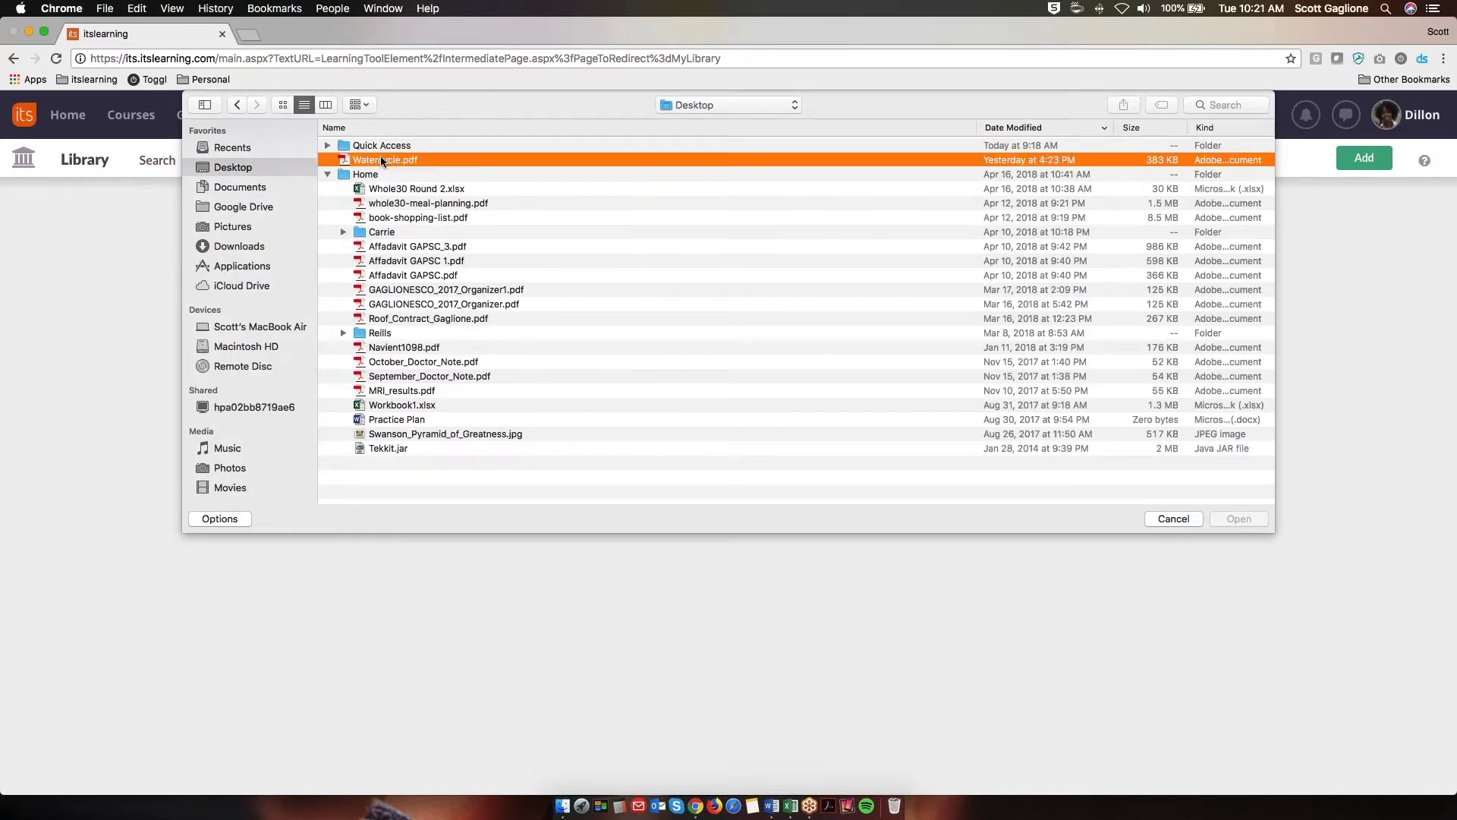
pyautogui.press('Return')
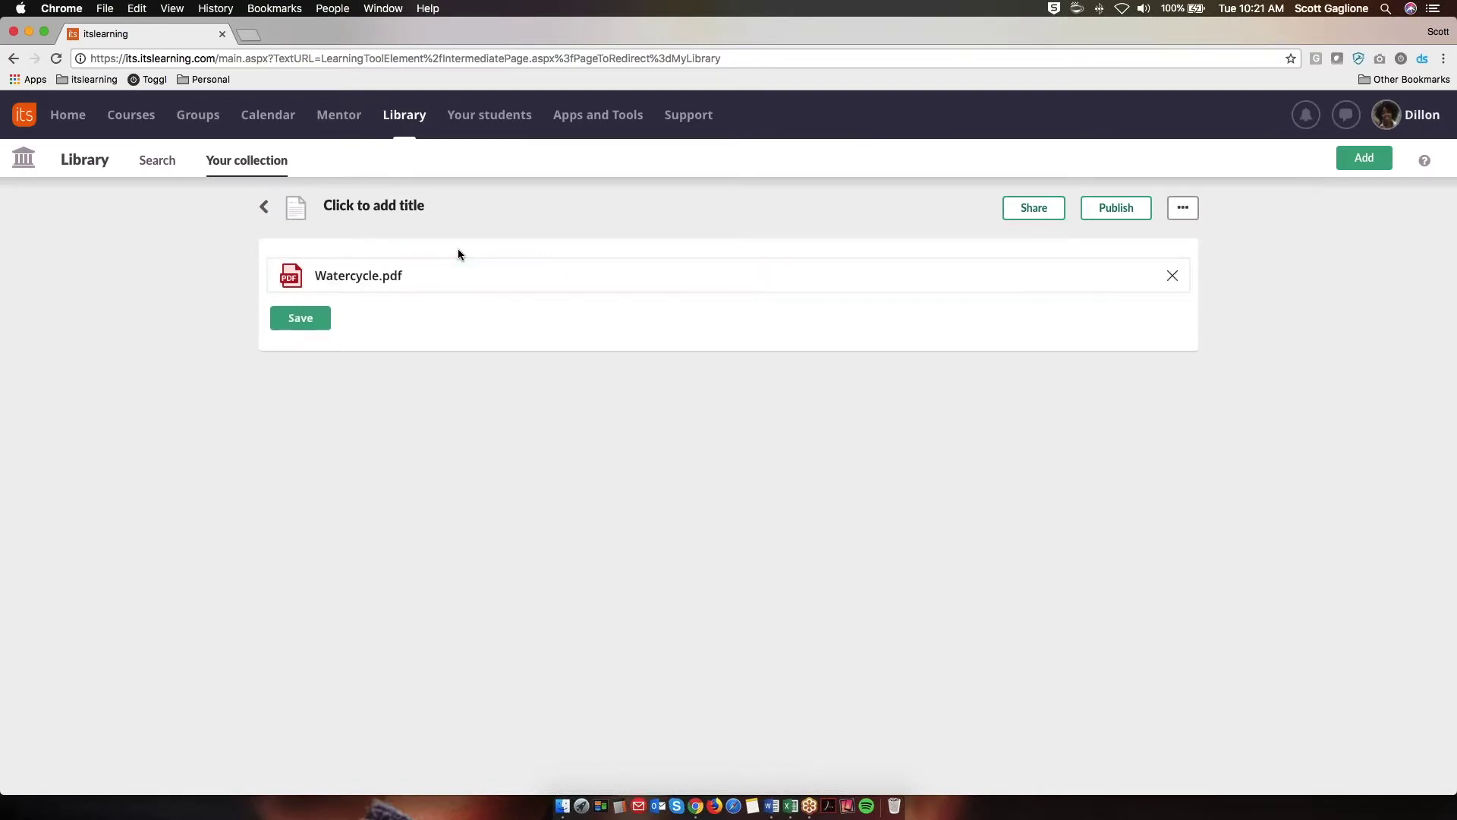
# Step: Title the new file element "Watercycle" and save it
pyautogui.click(400, 211)
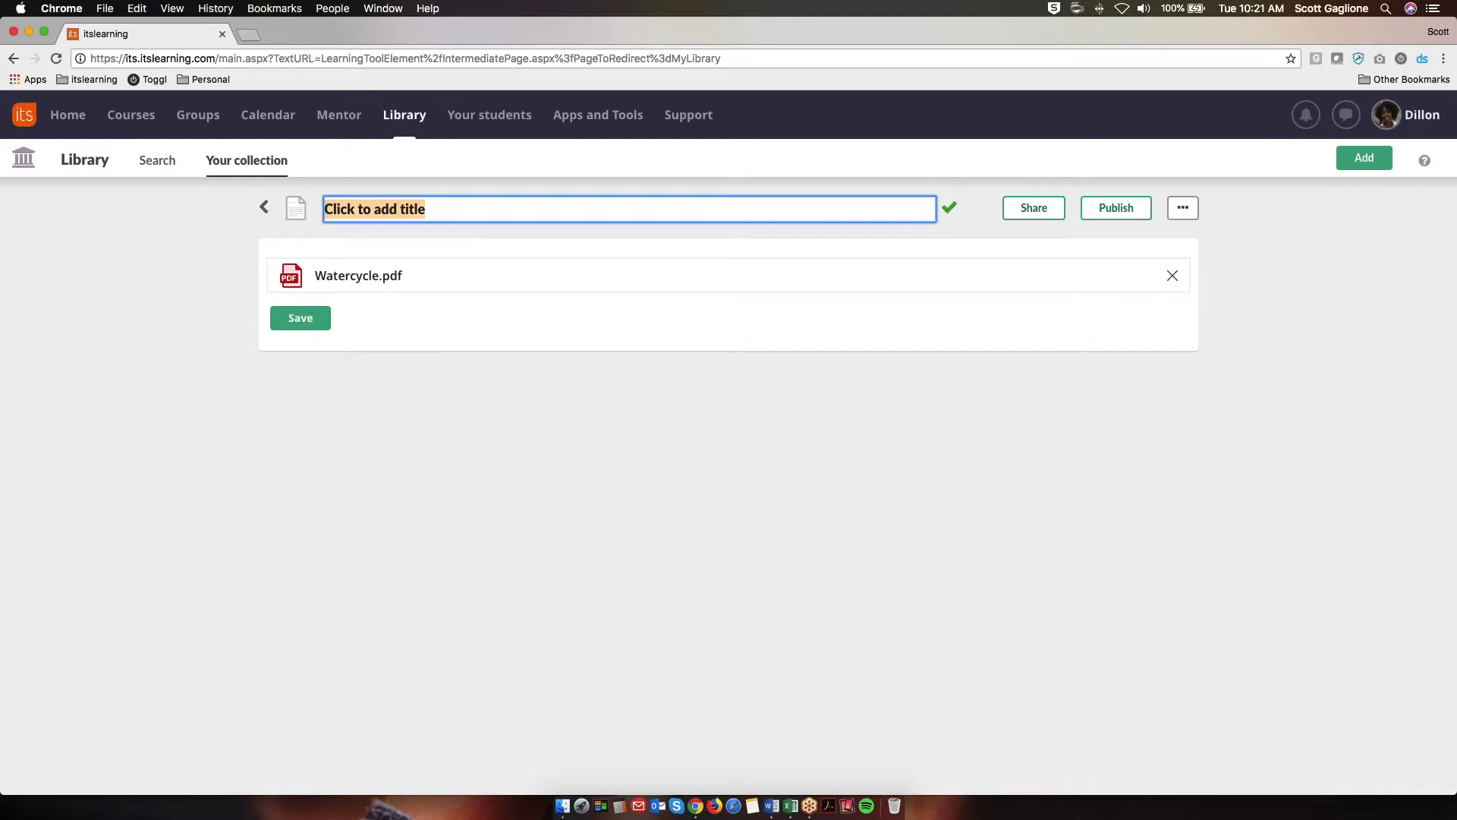
pyautogui.write('Watercycle')
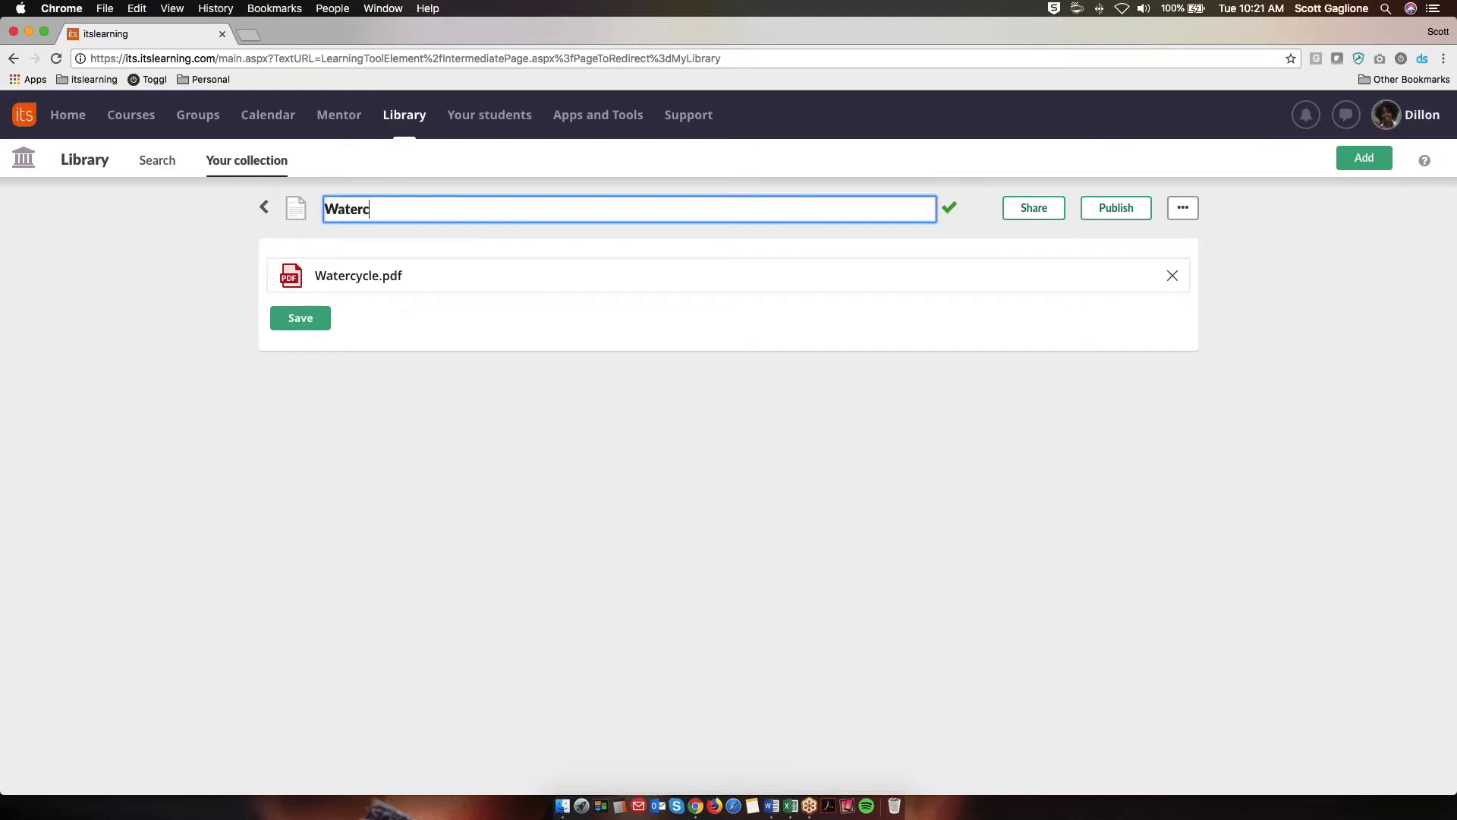
pyautogui.click(378, 368)
pyautogui.click(311, 323)
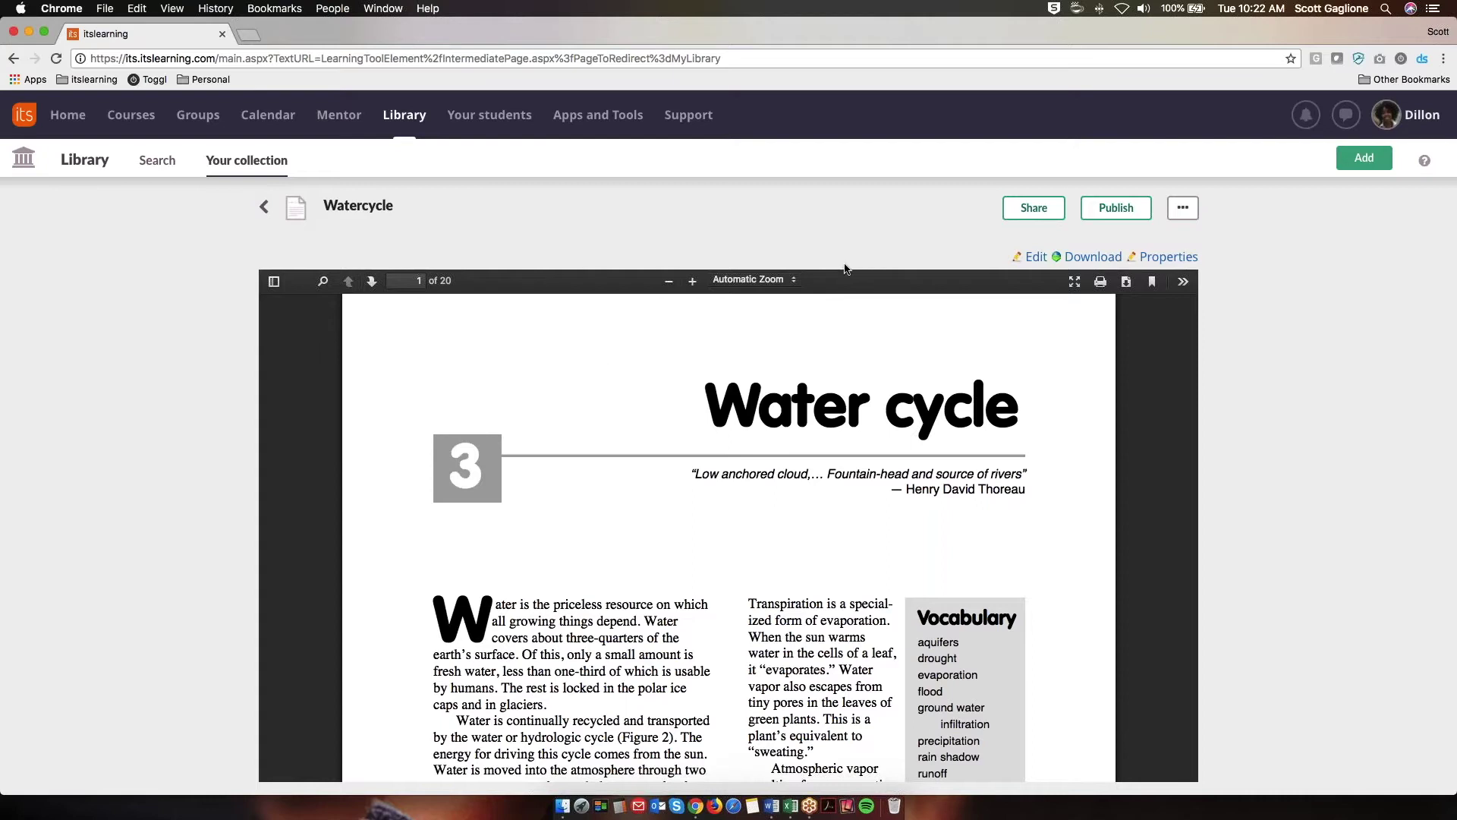
# Step: Start publishing the Watercycle file with the description "This is a selection explaining the water cycle."
pyautogui.click(1126, 215)
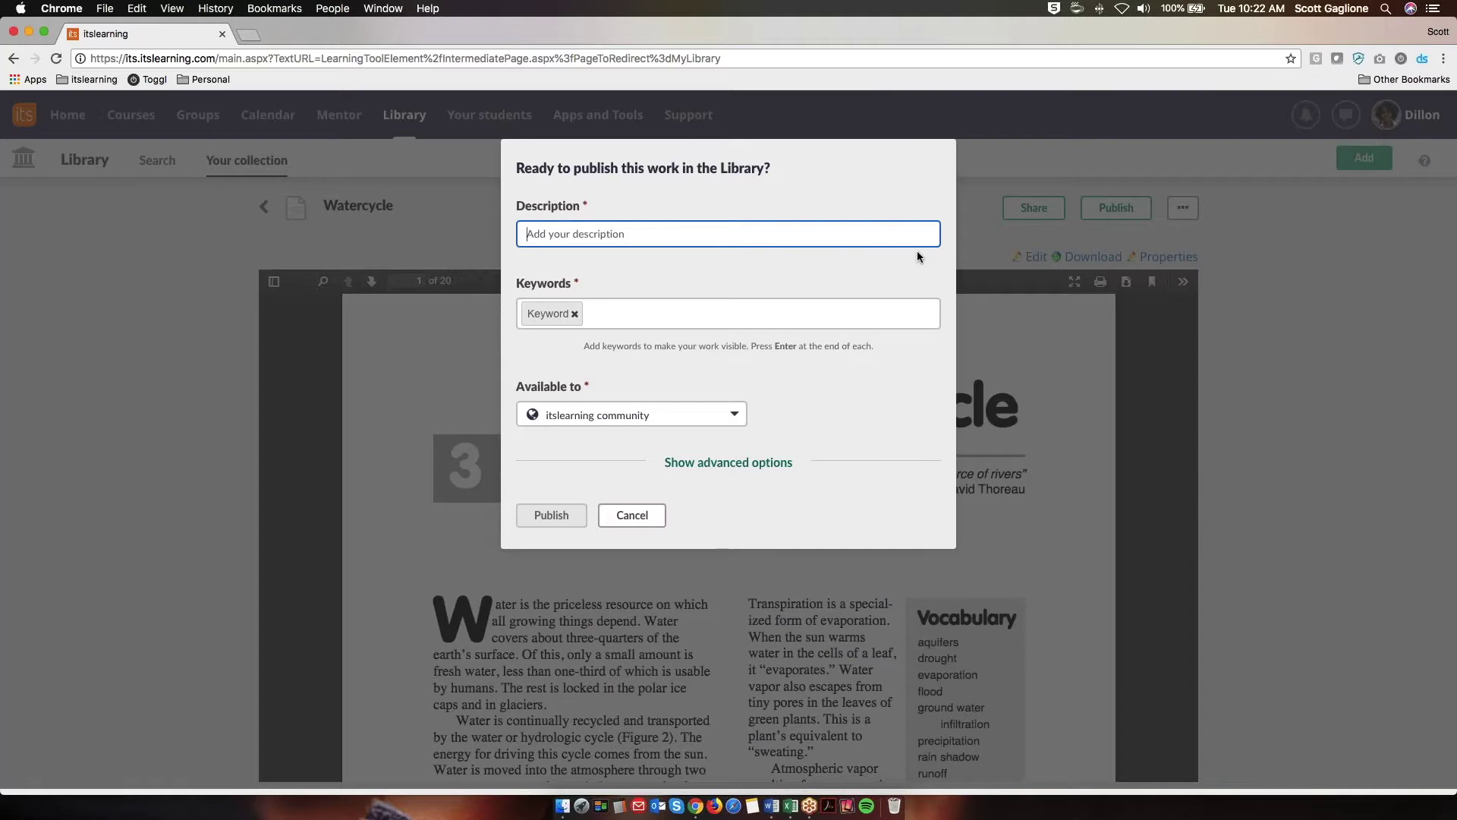
pyautogui.write('This is a selection explaining the w')
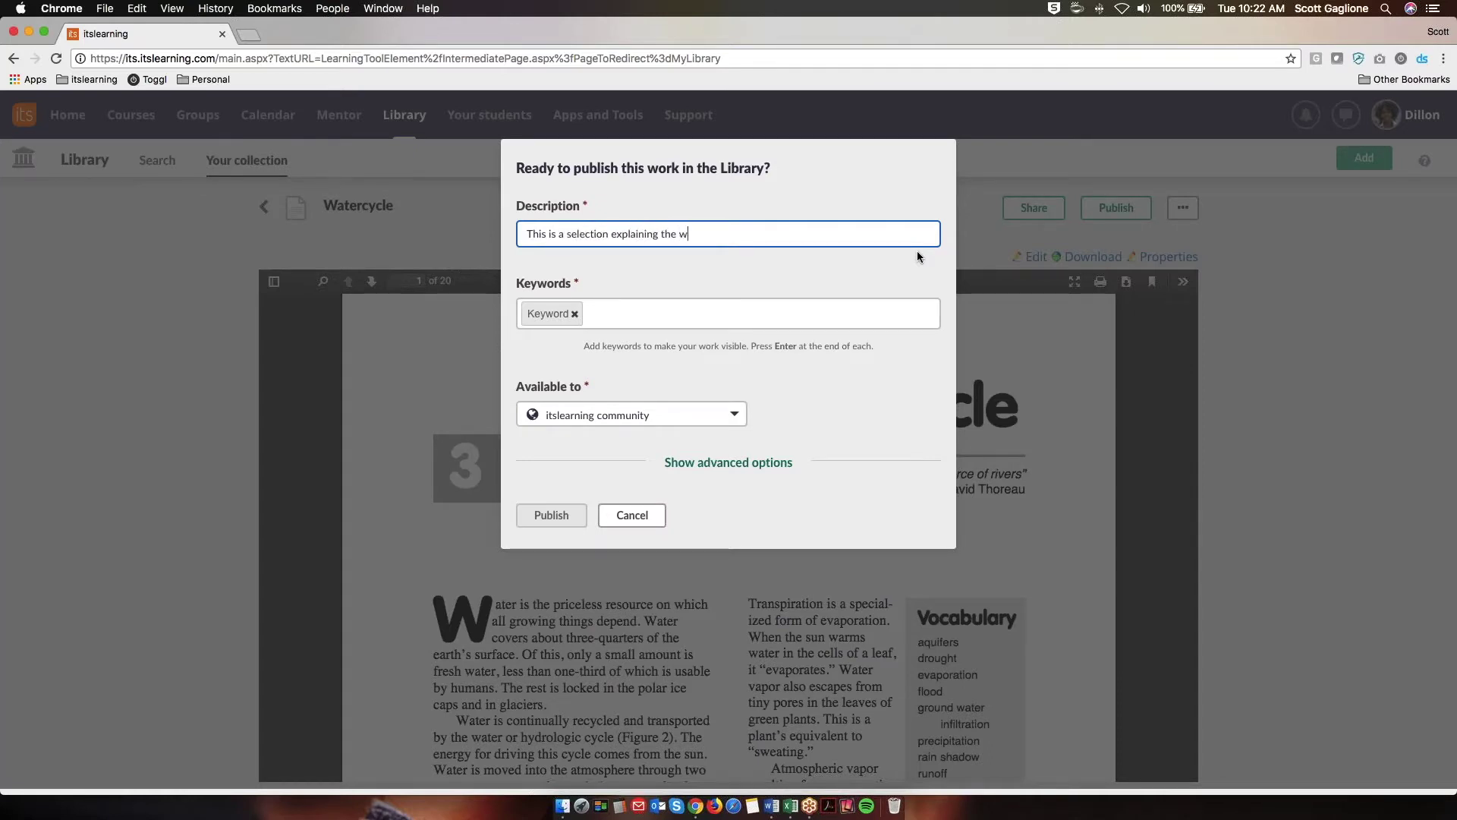
pyautogui.write('ater cycle.')
# Step: Add the keywords Science, Water Cycle and 7th Grade to the publication
pyautogui.click(694, 320)
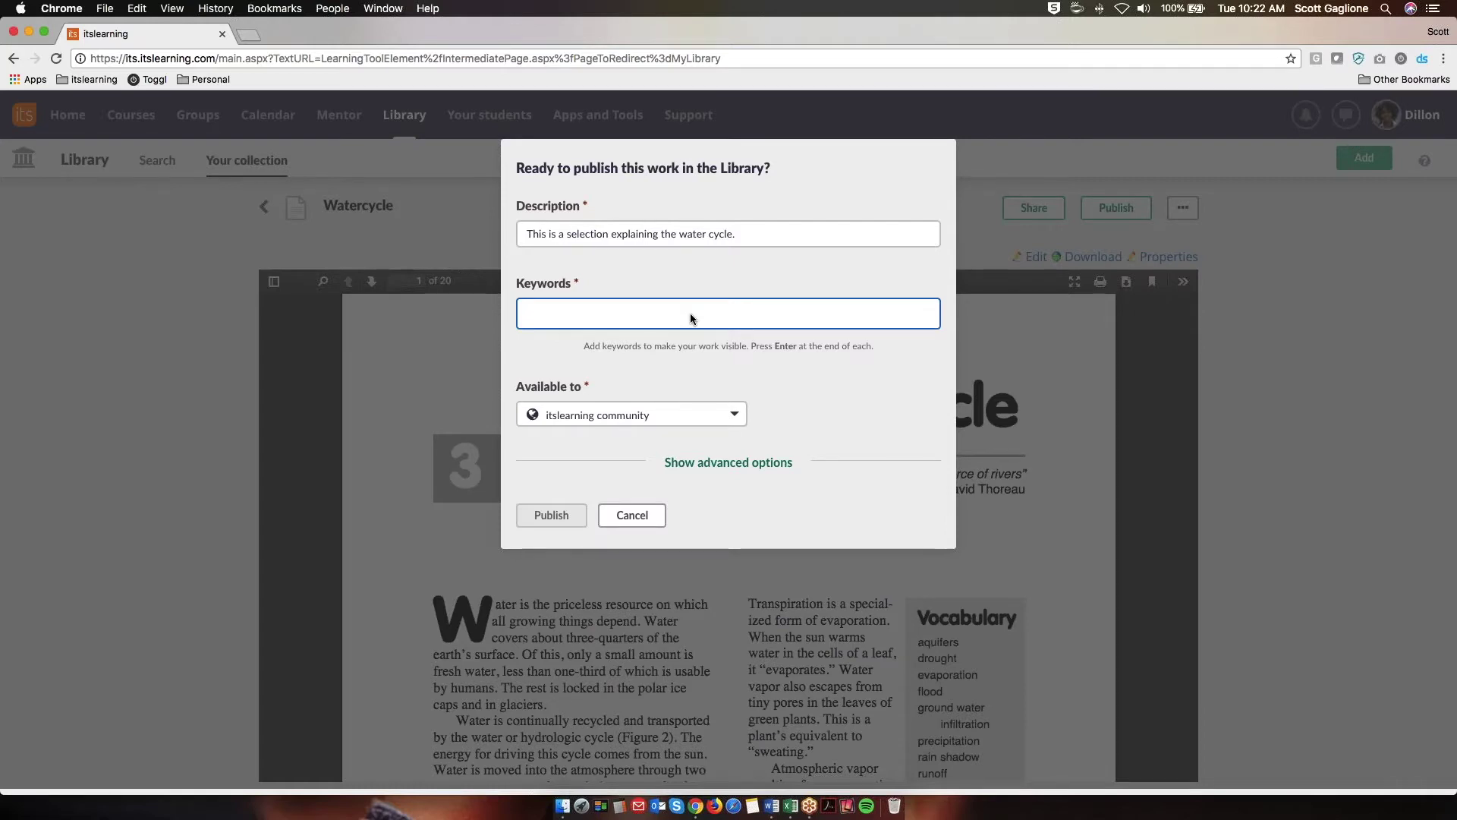
pyautogui.write('Science')
pyautogui.press('Return')
pyautogui.write('W')
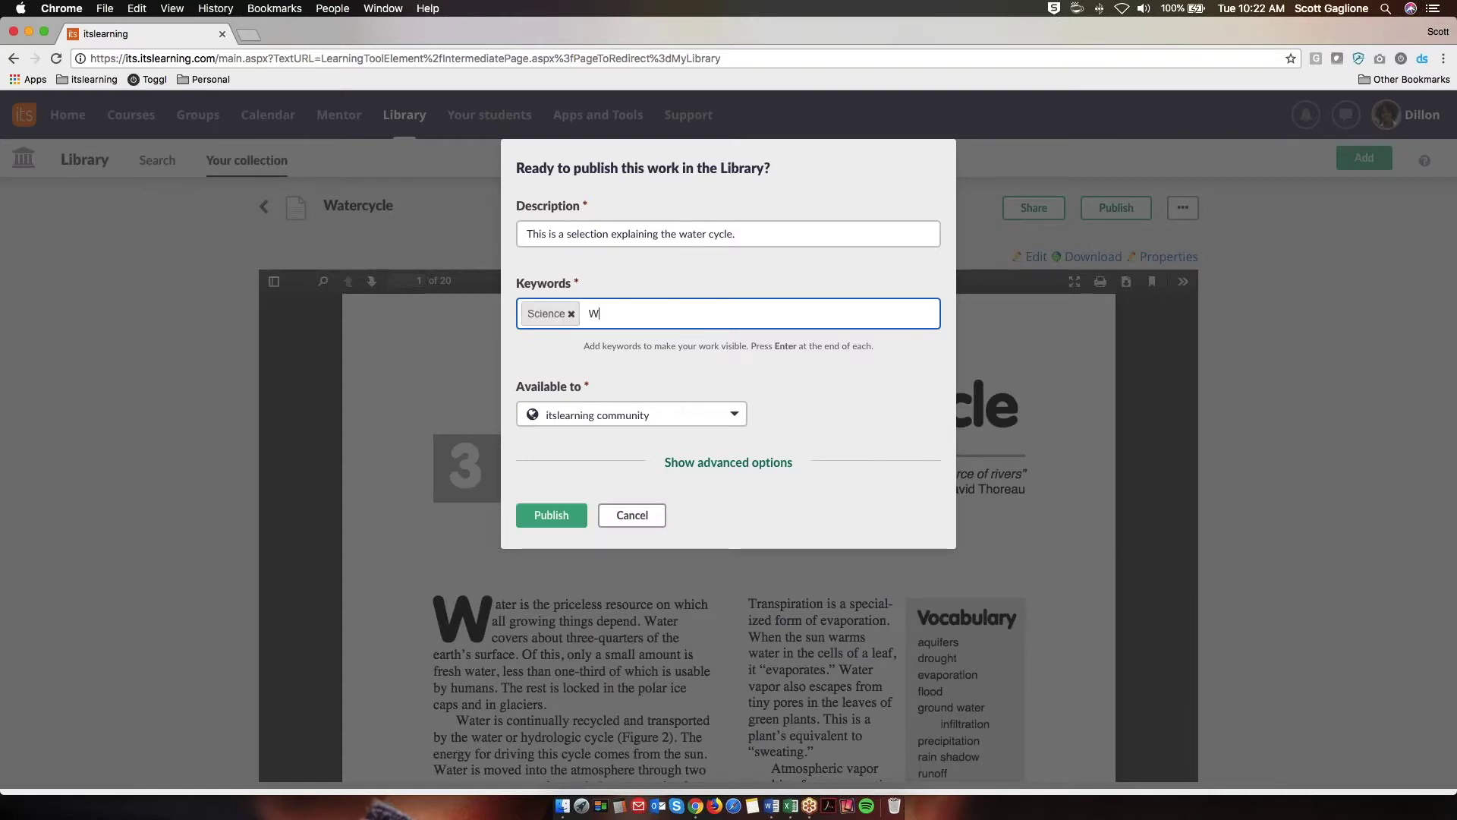
pyautogui.write('ater Cycle')
pyautogui.press('Return')
pyautogui.write('7th')
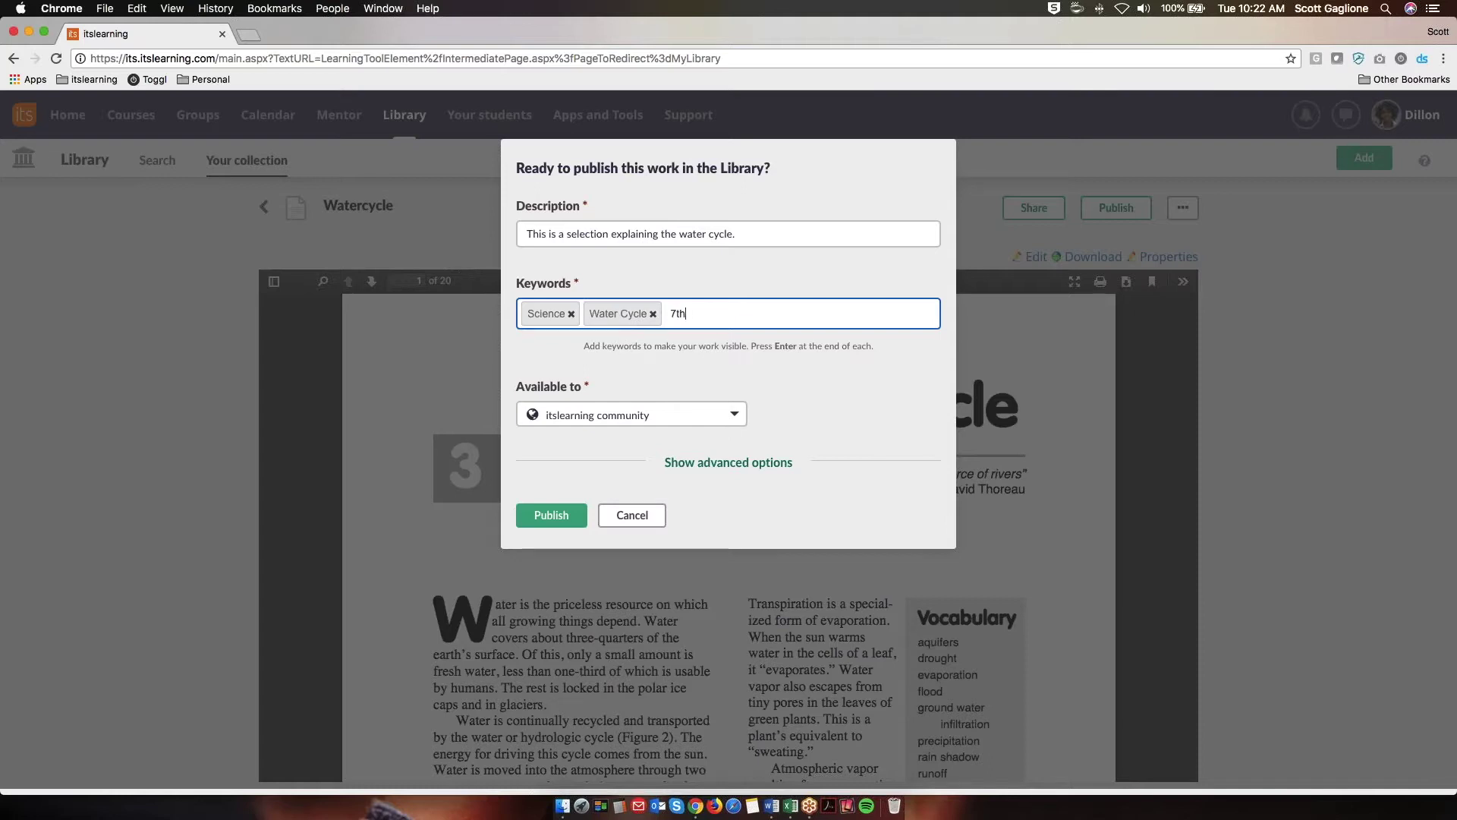
pyautogui.write(' Grade')
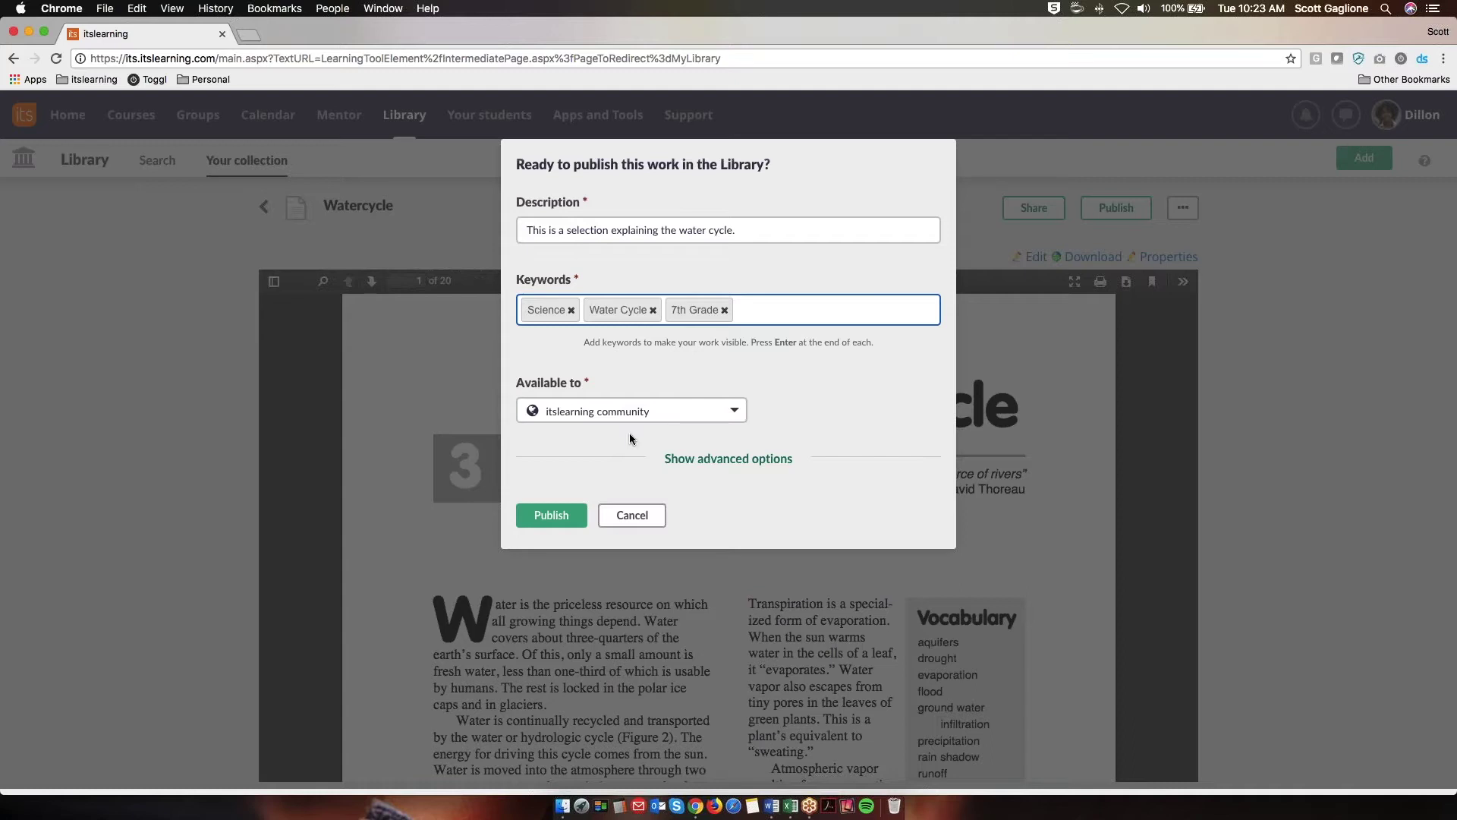
# Step: Make the published file available to itslearning US Demo
pyautogui.click(668, 419)
pyautogui.scroll(-3, 676, 422)
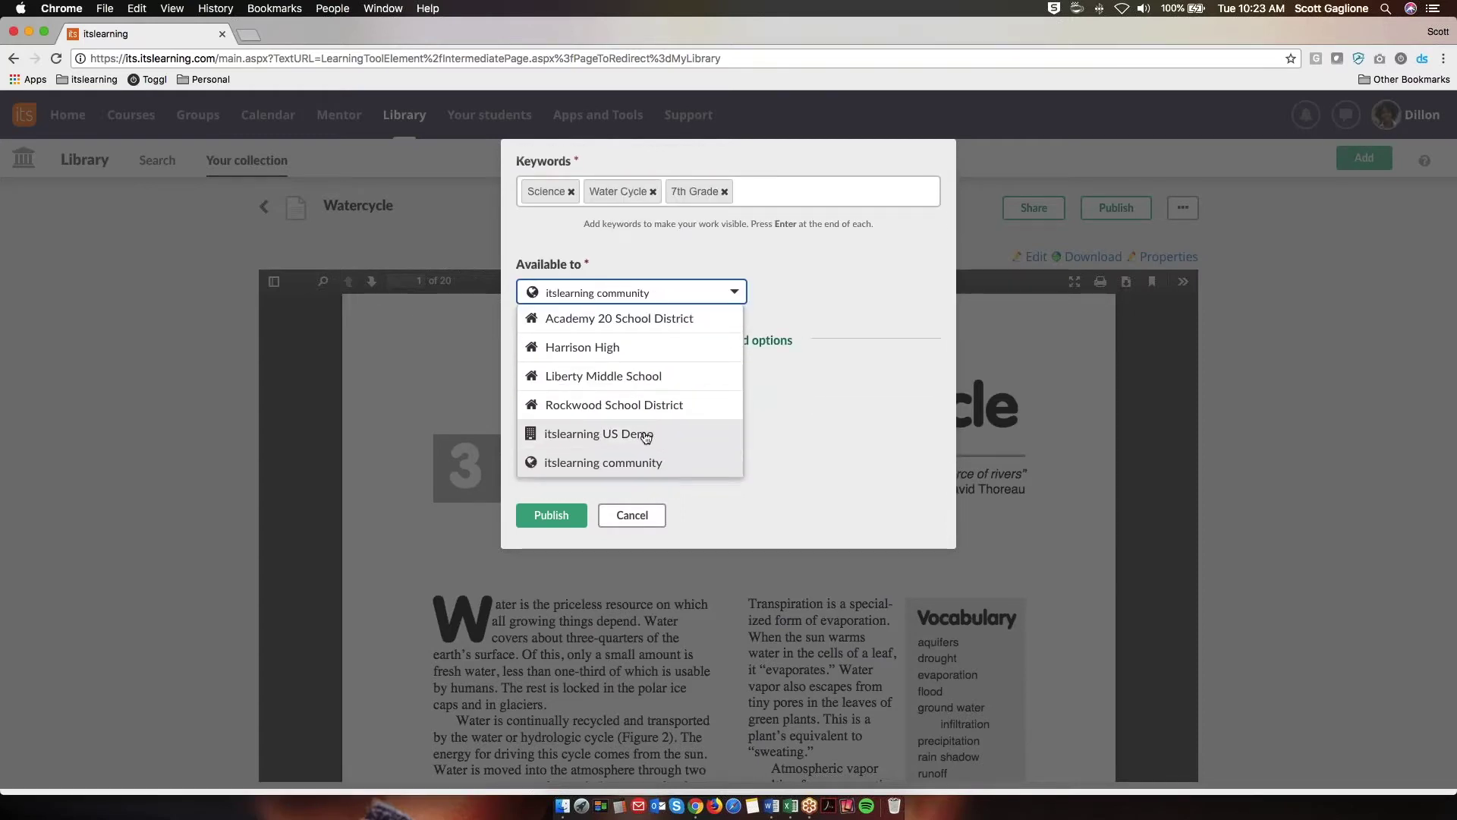
pyautogui.click(646, 436)
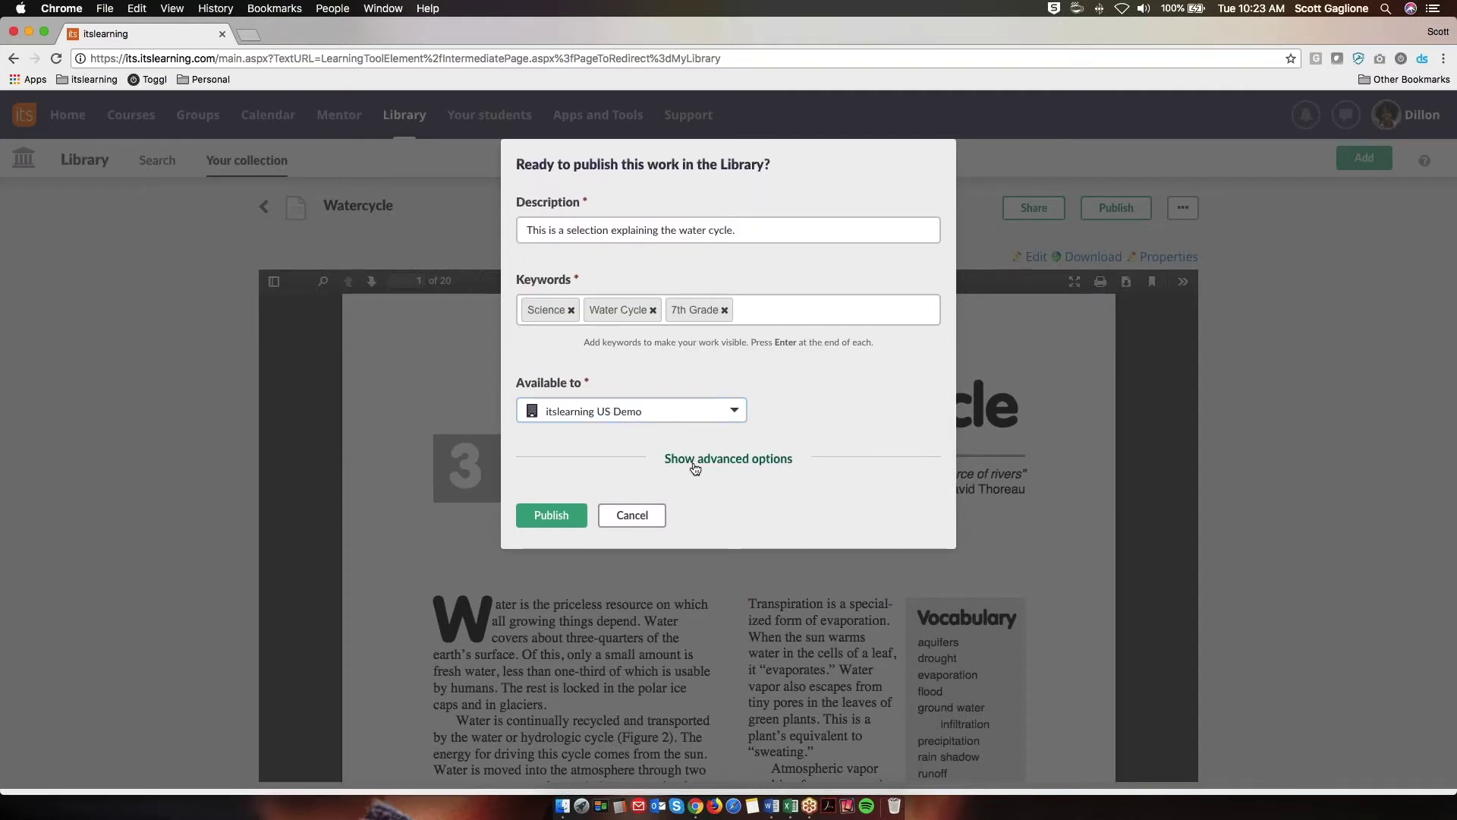
# Step: Show the advanced publishing options and set the grade level to 7
pyautogui.click(735, 459)
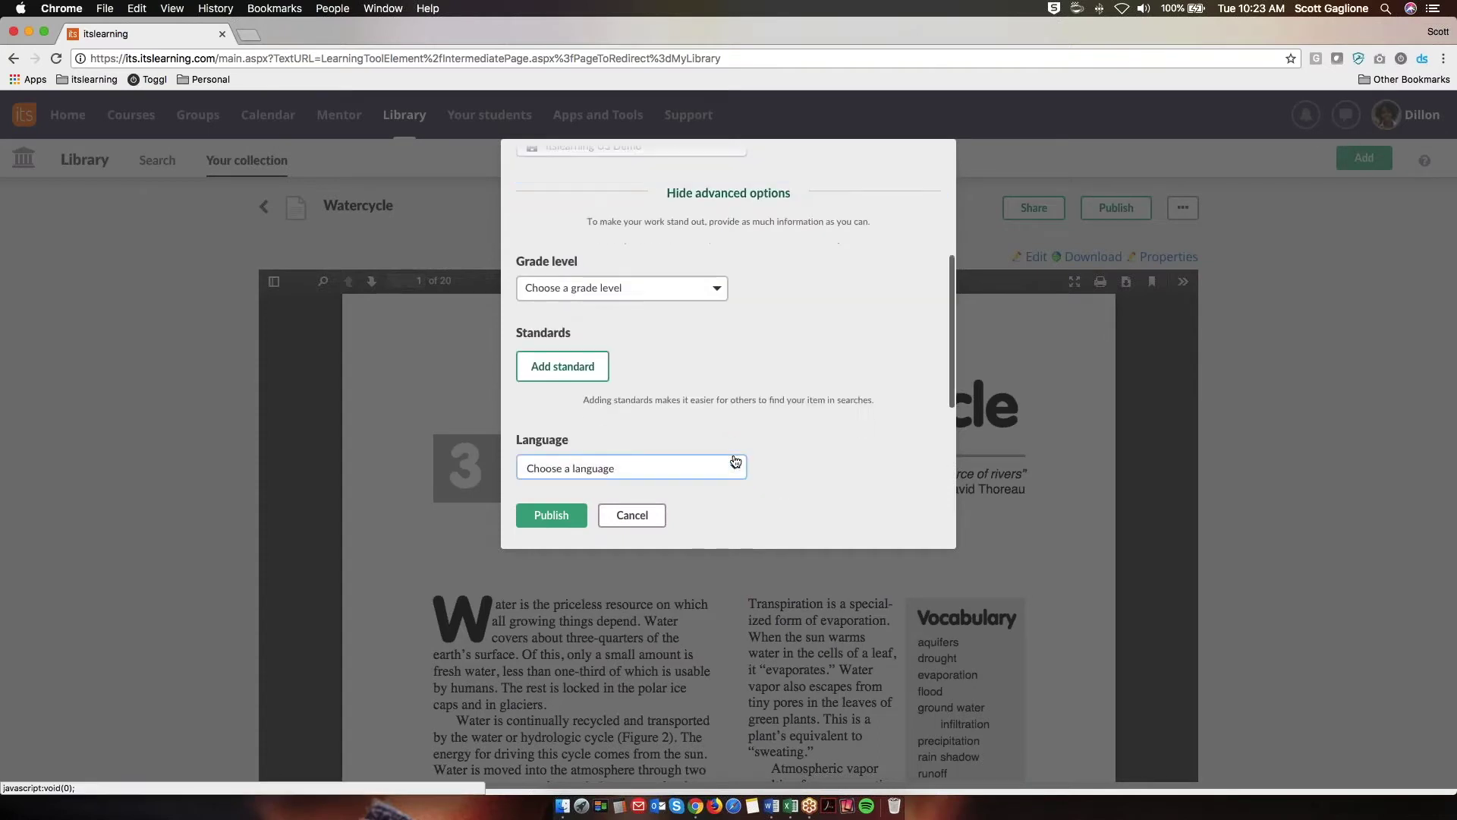
pyautogui.click(683, 290)
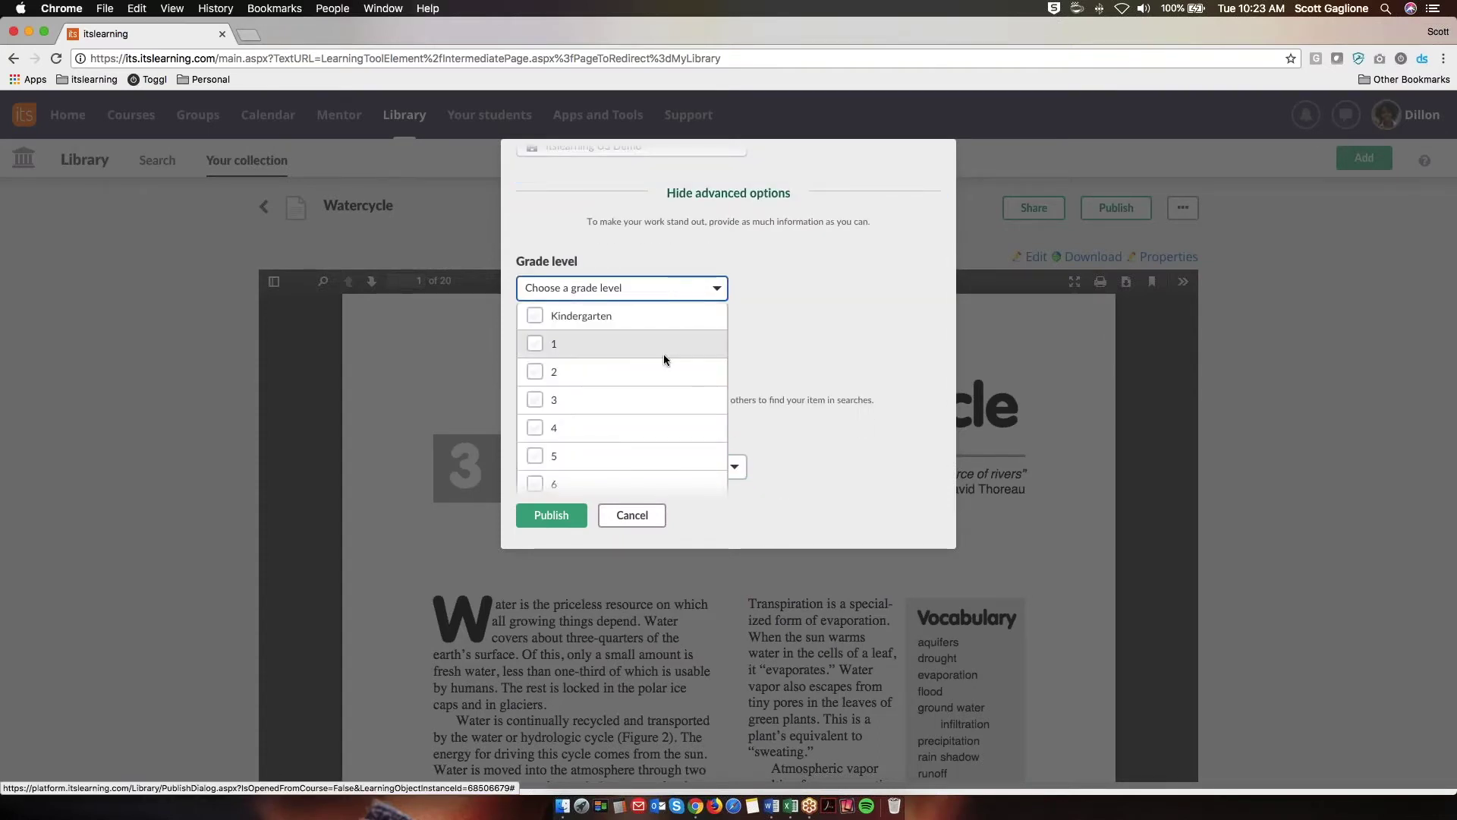
pyautogui.scroll(-2, 663, 353)
pyautogui.click(535, 446)
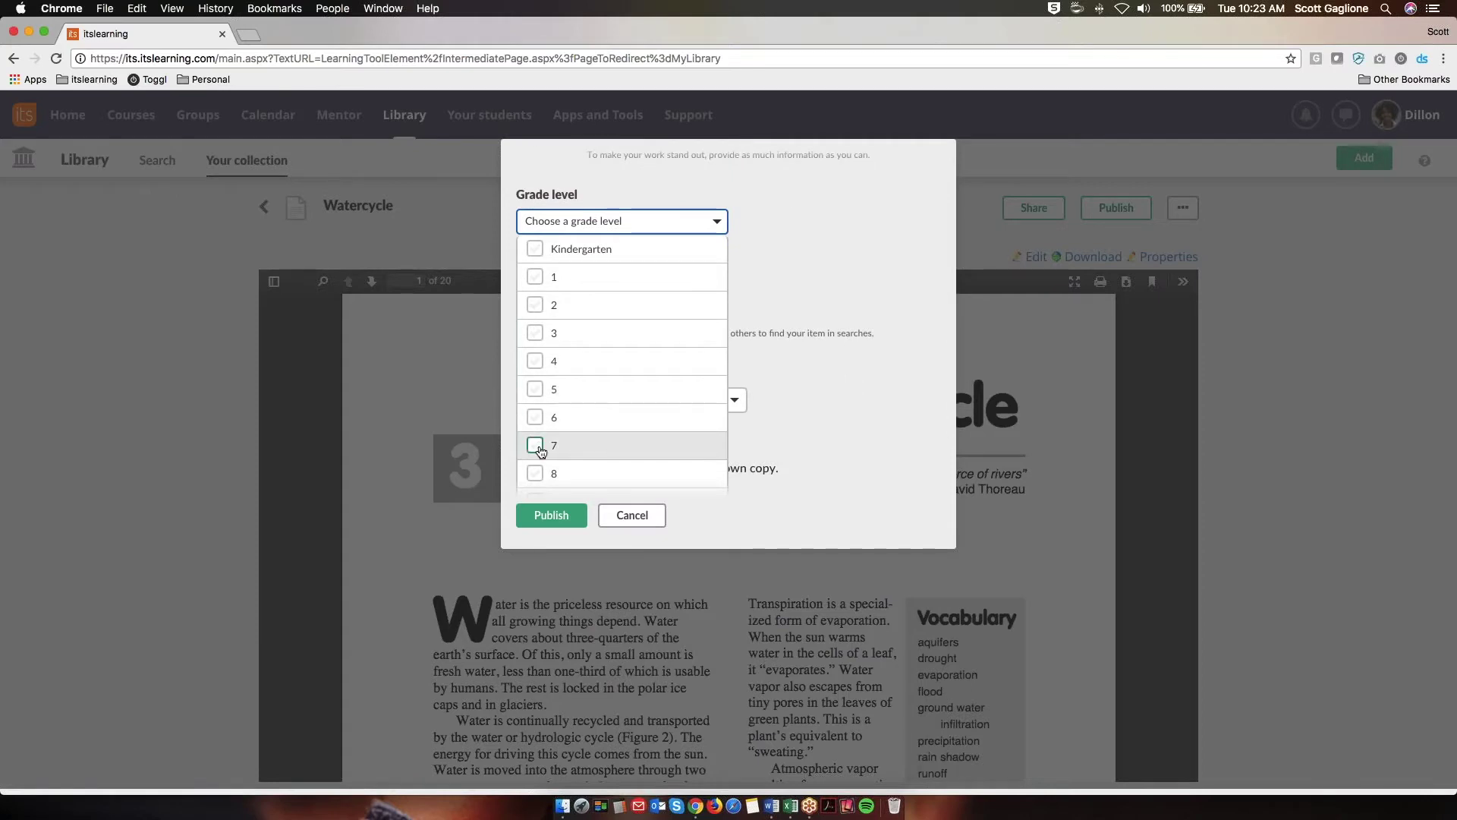
pyautogui.click(762, 294)
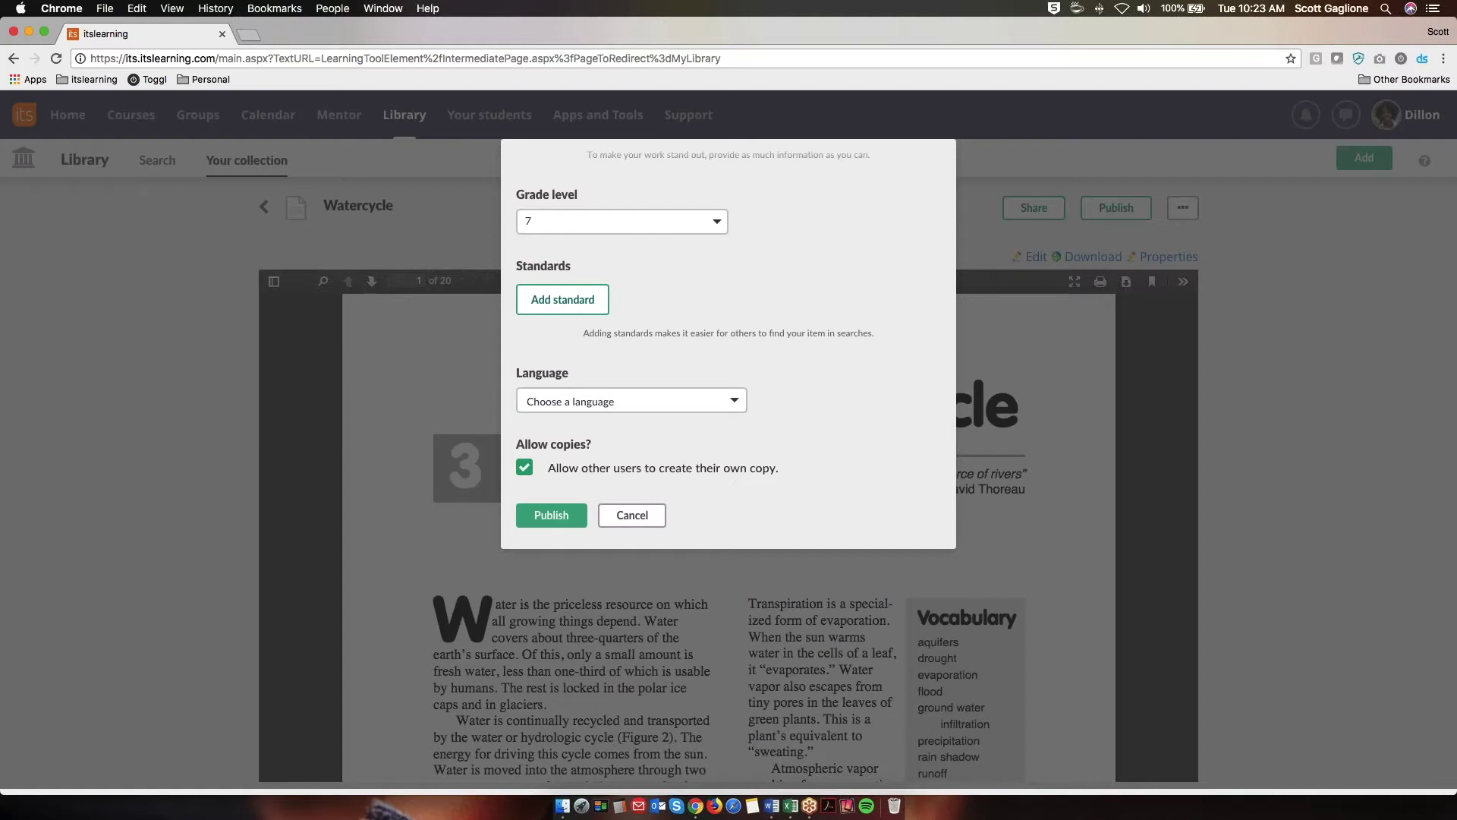
# Step: Set the resource's language to English (US)
pyautogui.scroll(-2, 710, 354)
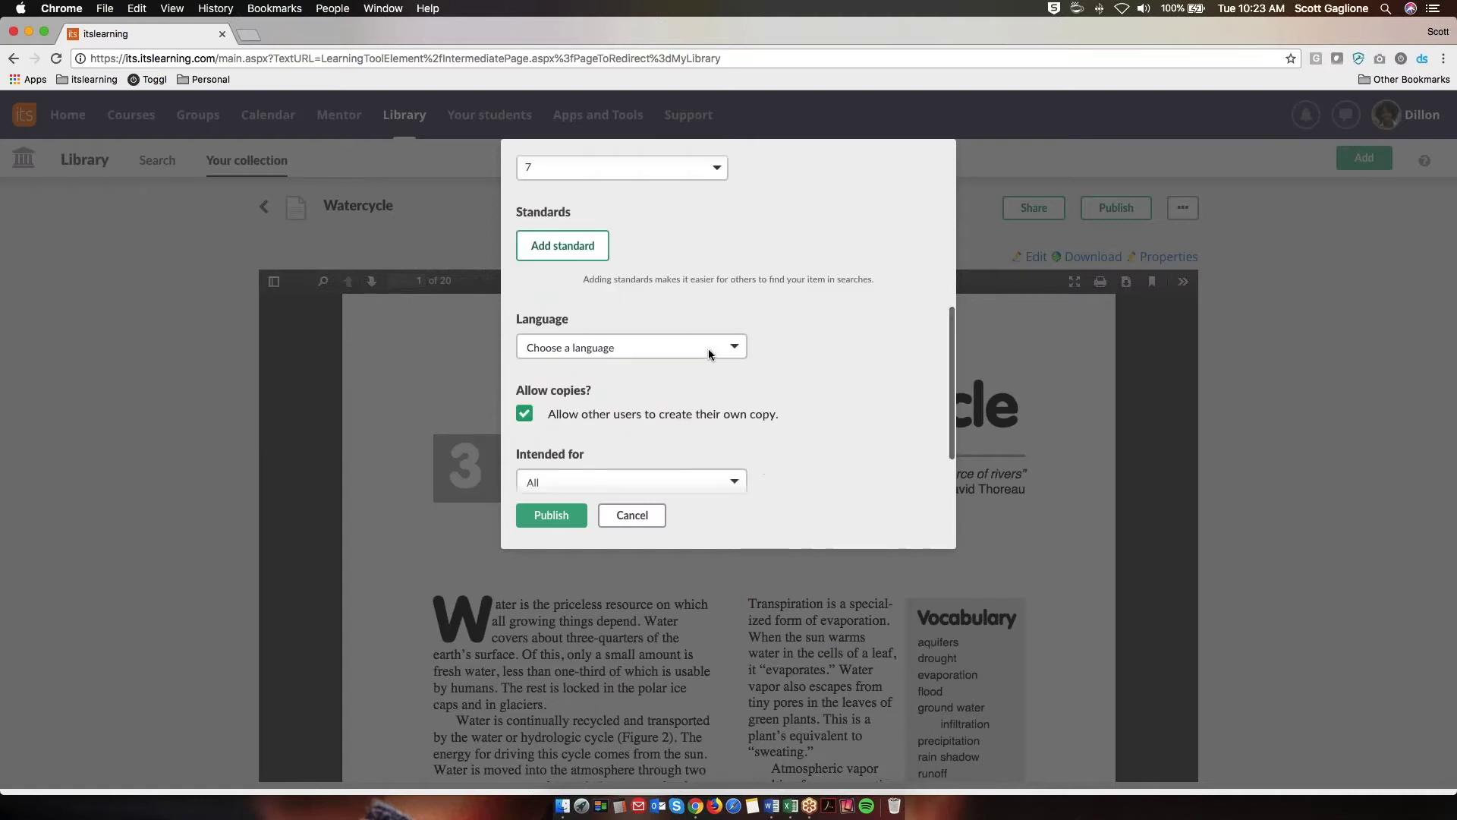
pyautogui.click(709, 348)
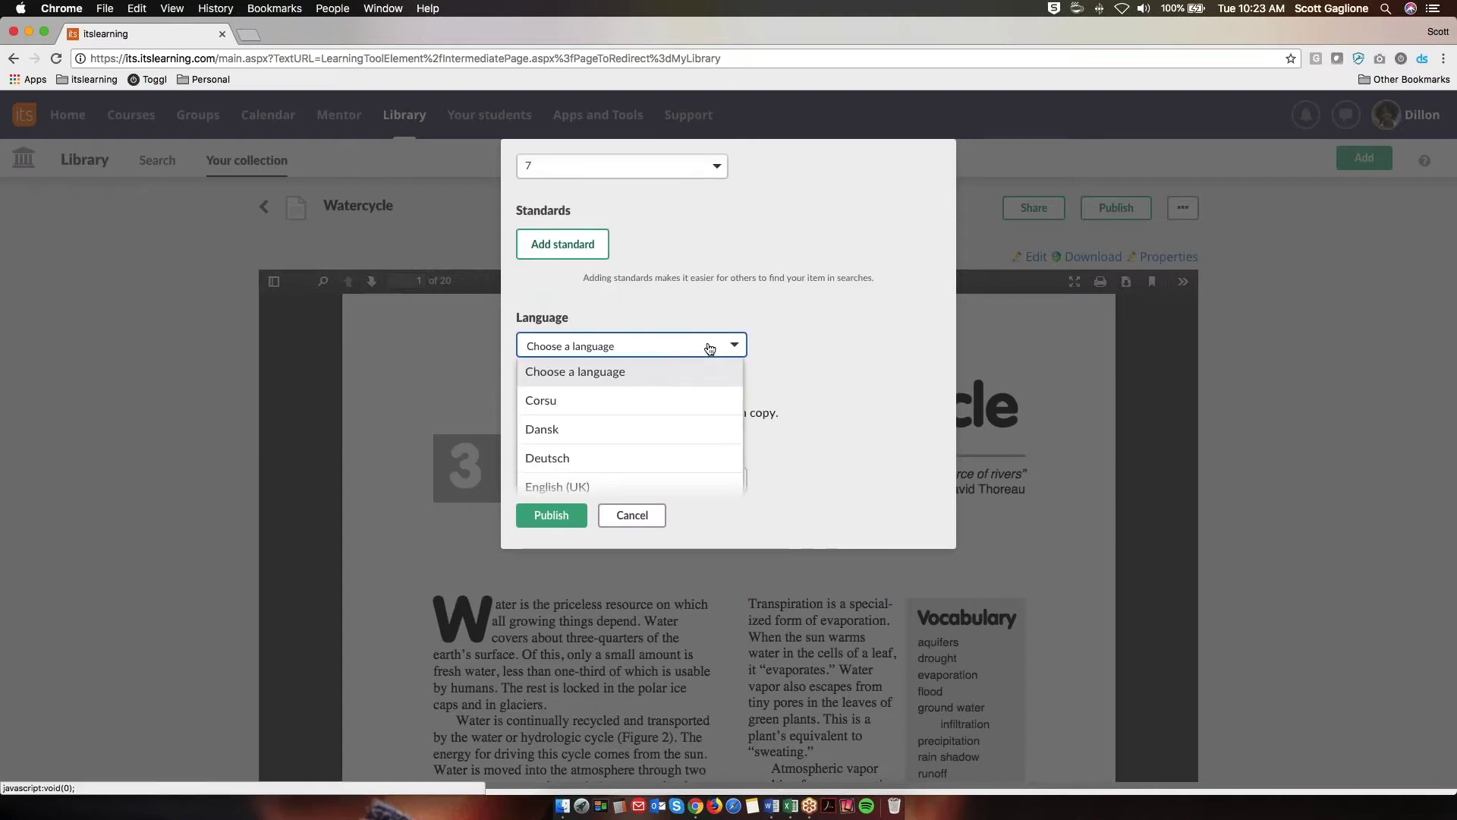
pyautogui.scroll(-2, 668, 425)
pyautogui.click(577, 447)
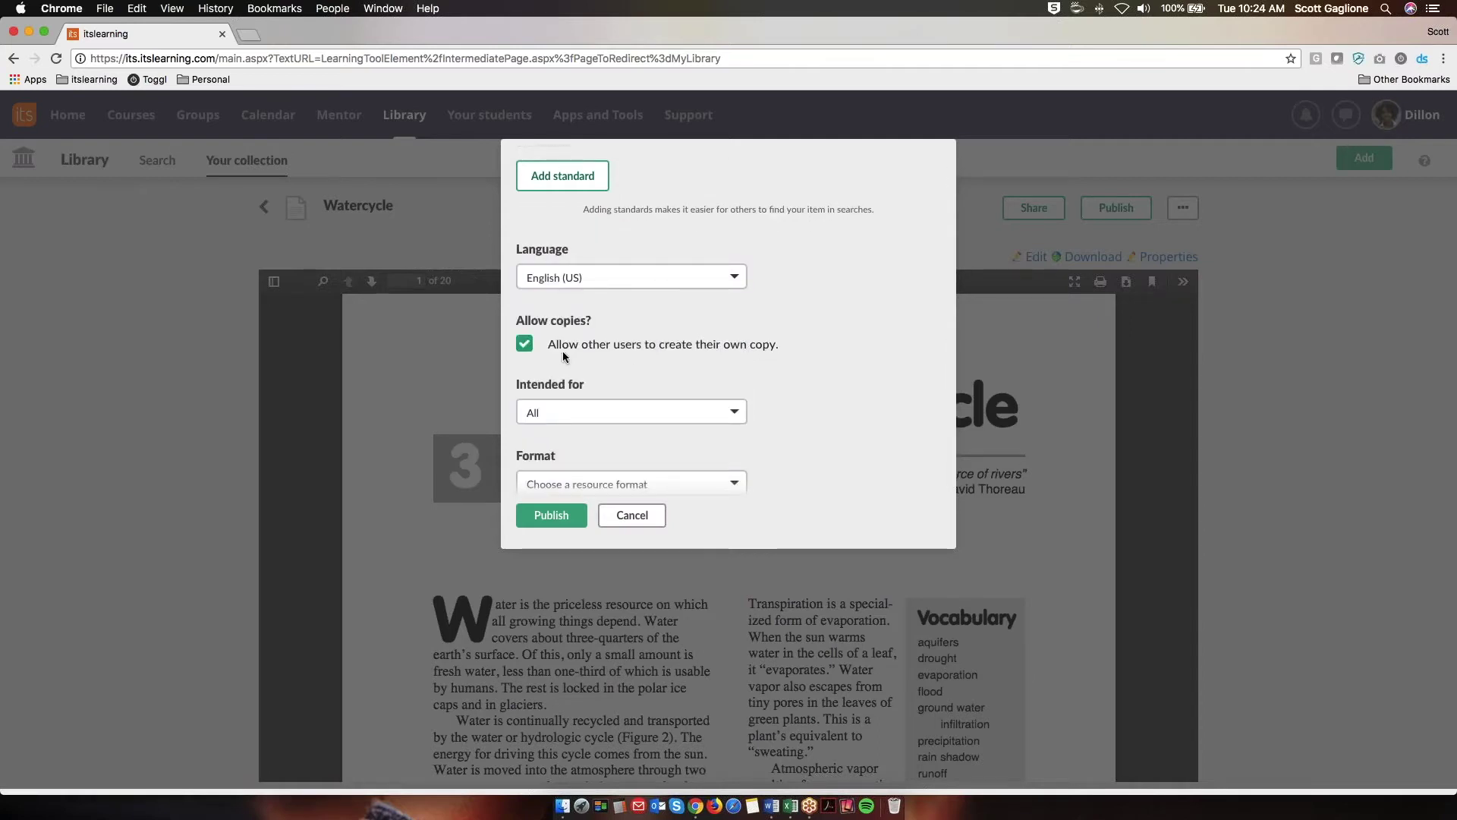
# Step: Set the resource's intended audience to Student and teacher
pyautogui.scroll(-1, 562, 351)
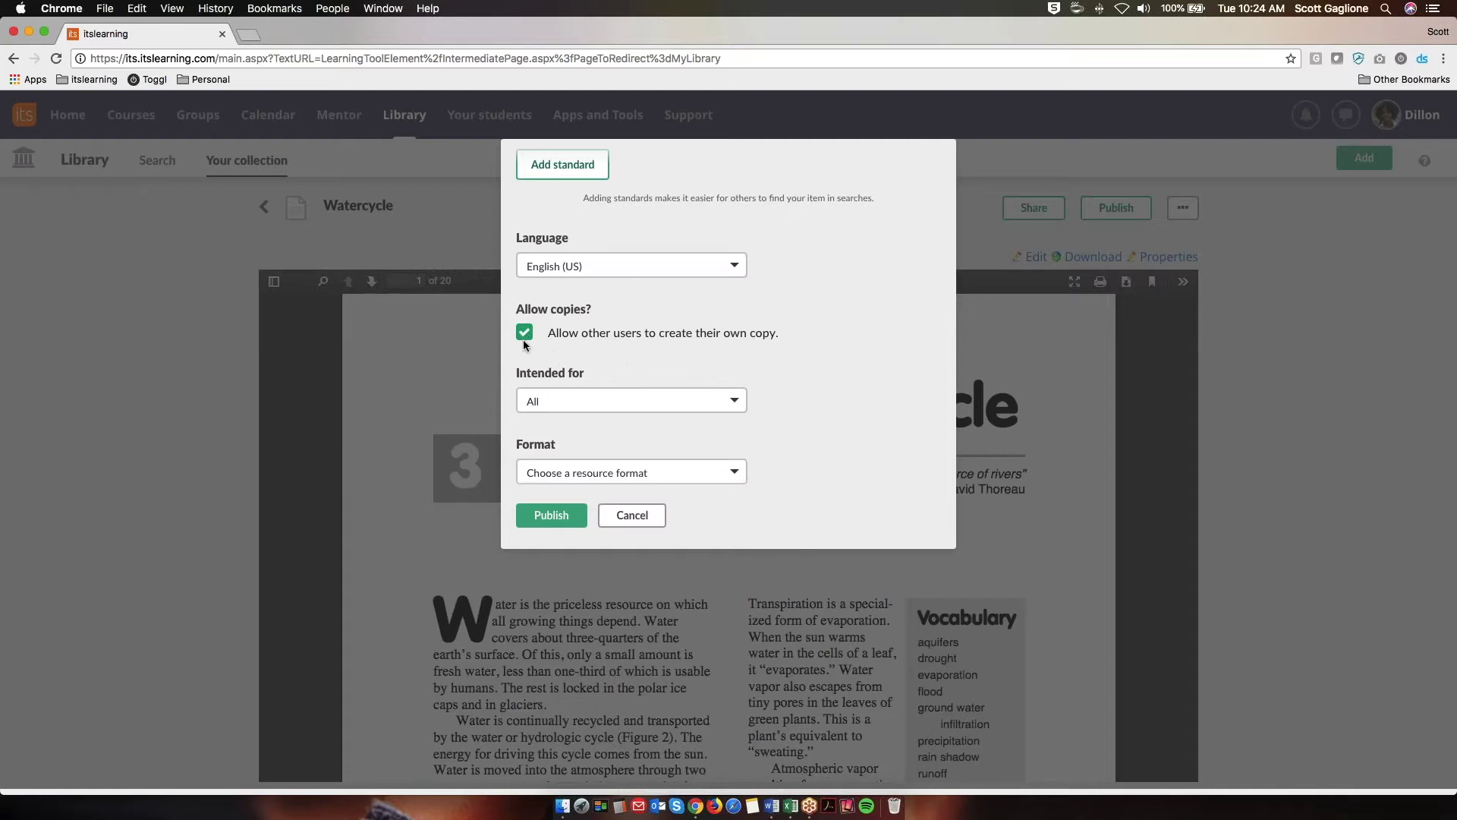
pyautogui.scroll(-1, 607, 349)
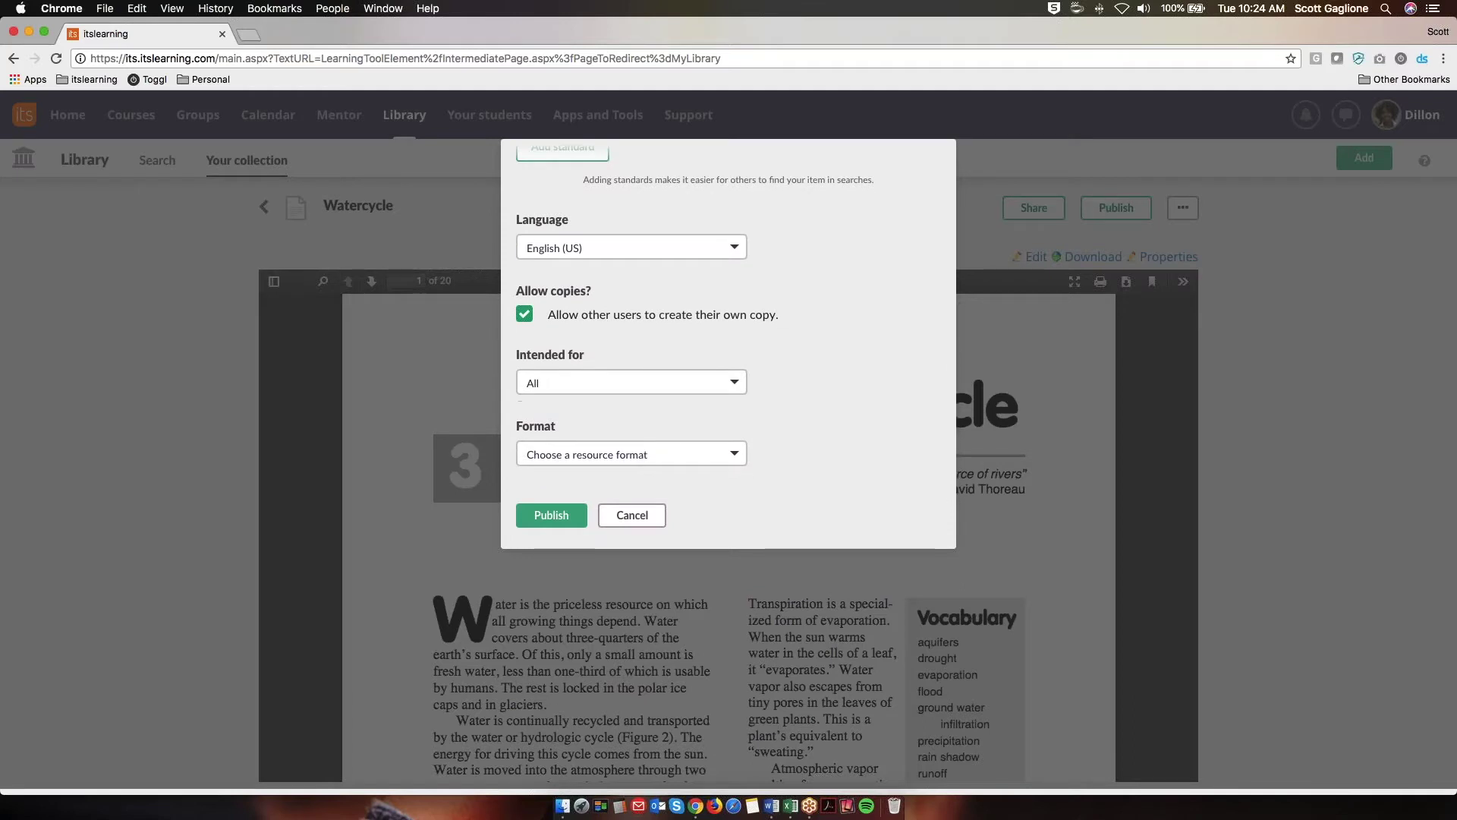
pyautogui.click(636, 382)
pyautogui.scroll(-3, 644, 390)
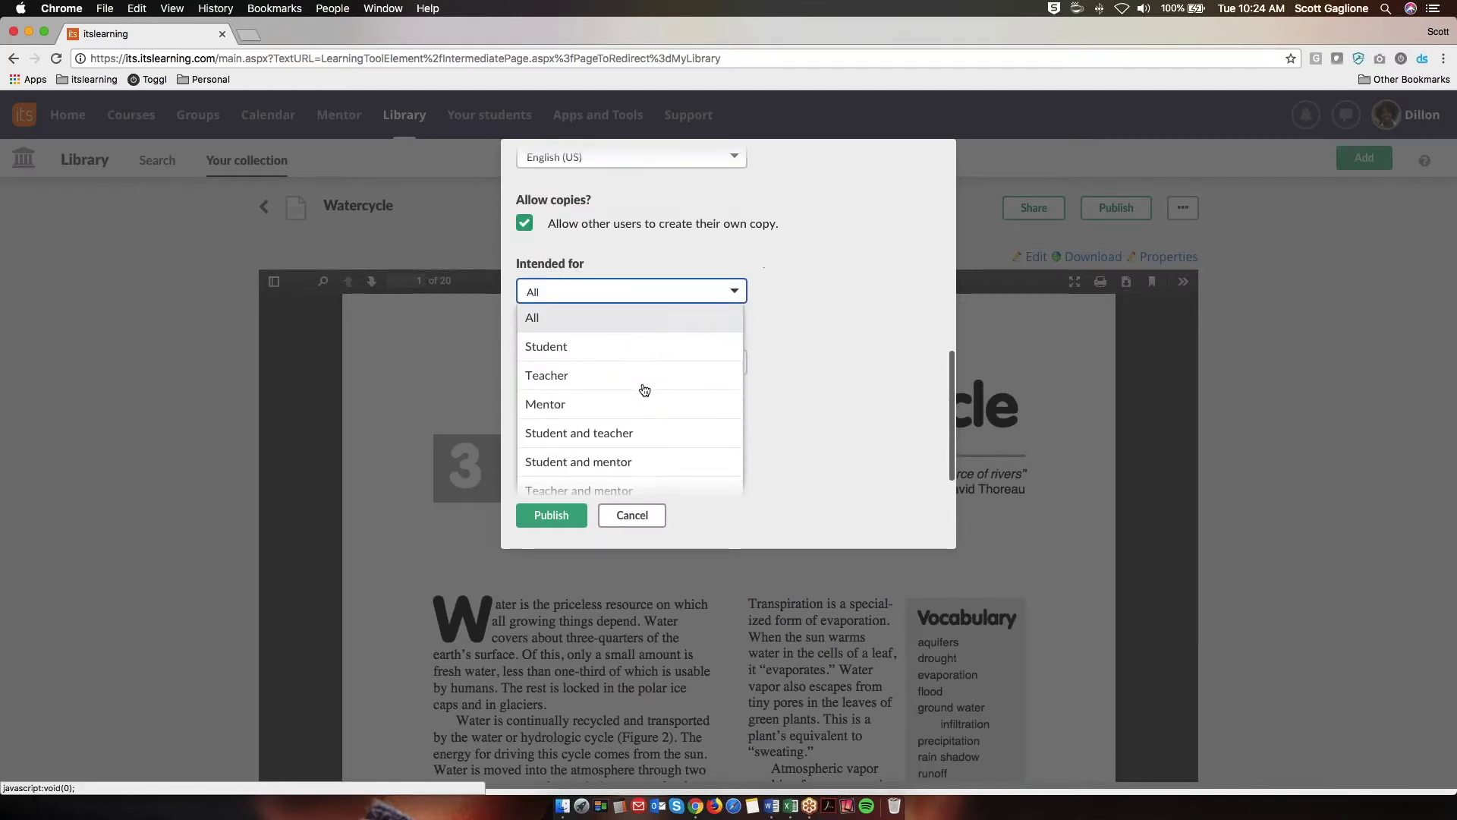
pyautogui.scroll(-2, 644, 390)
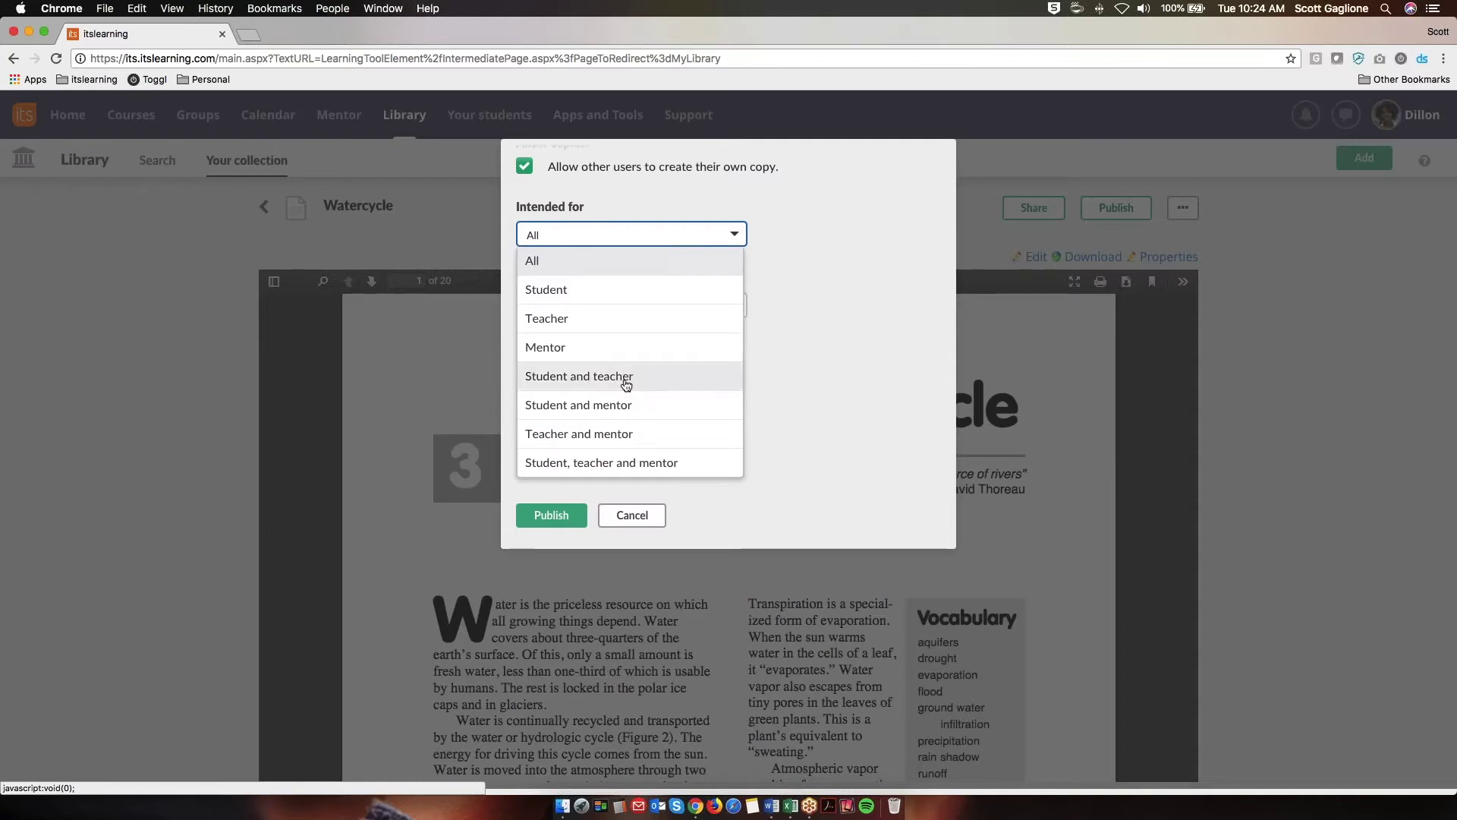
pyautogui.click(624, 381)
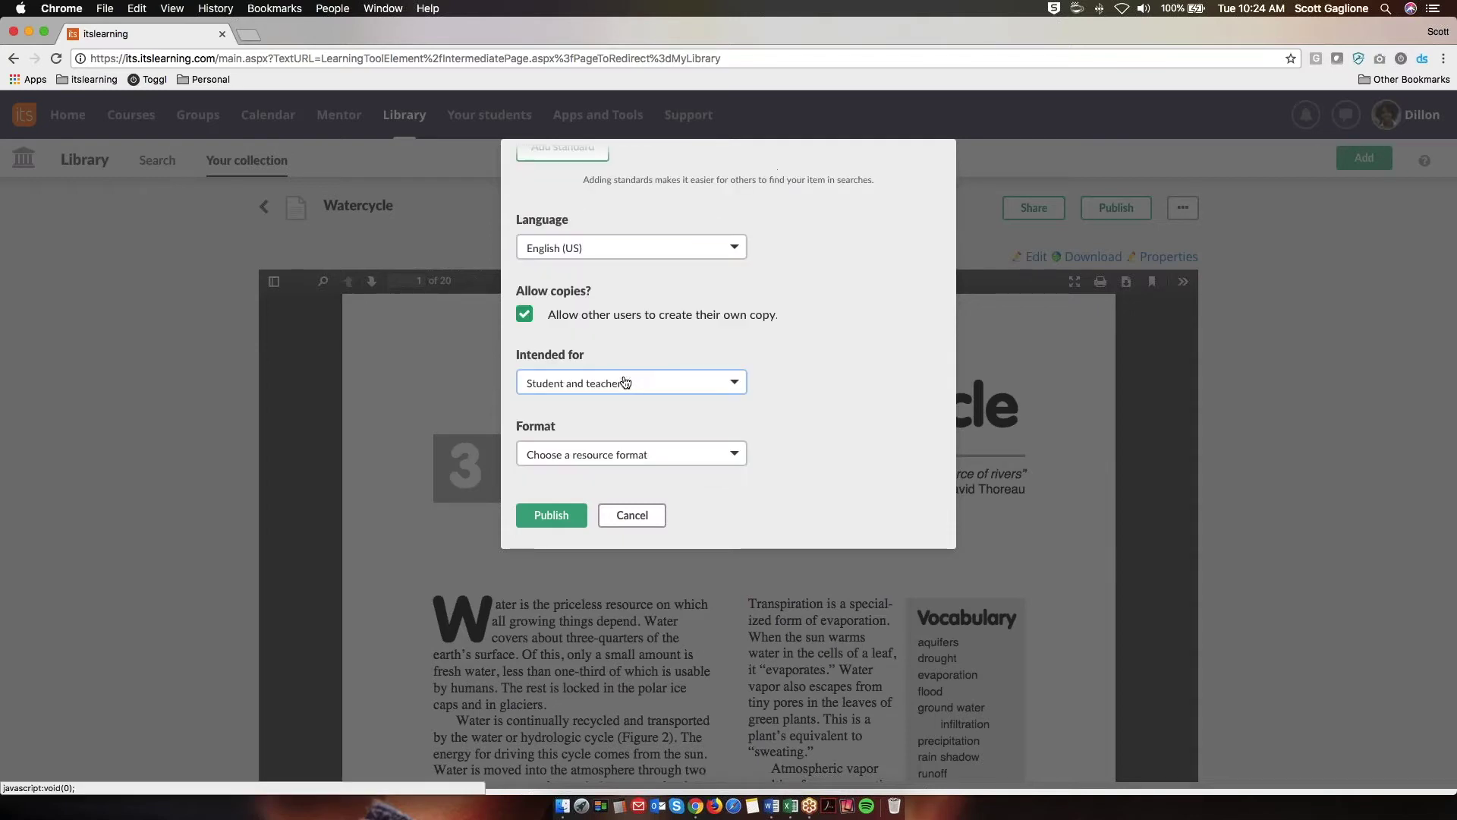
# Step: Set the resource format to Text-based and publish the file in the Library
pyautogui.click(677, 457)
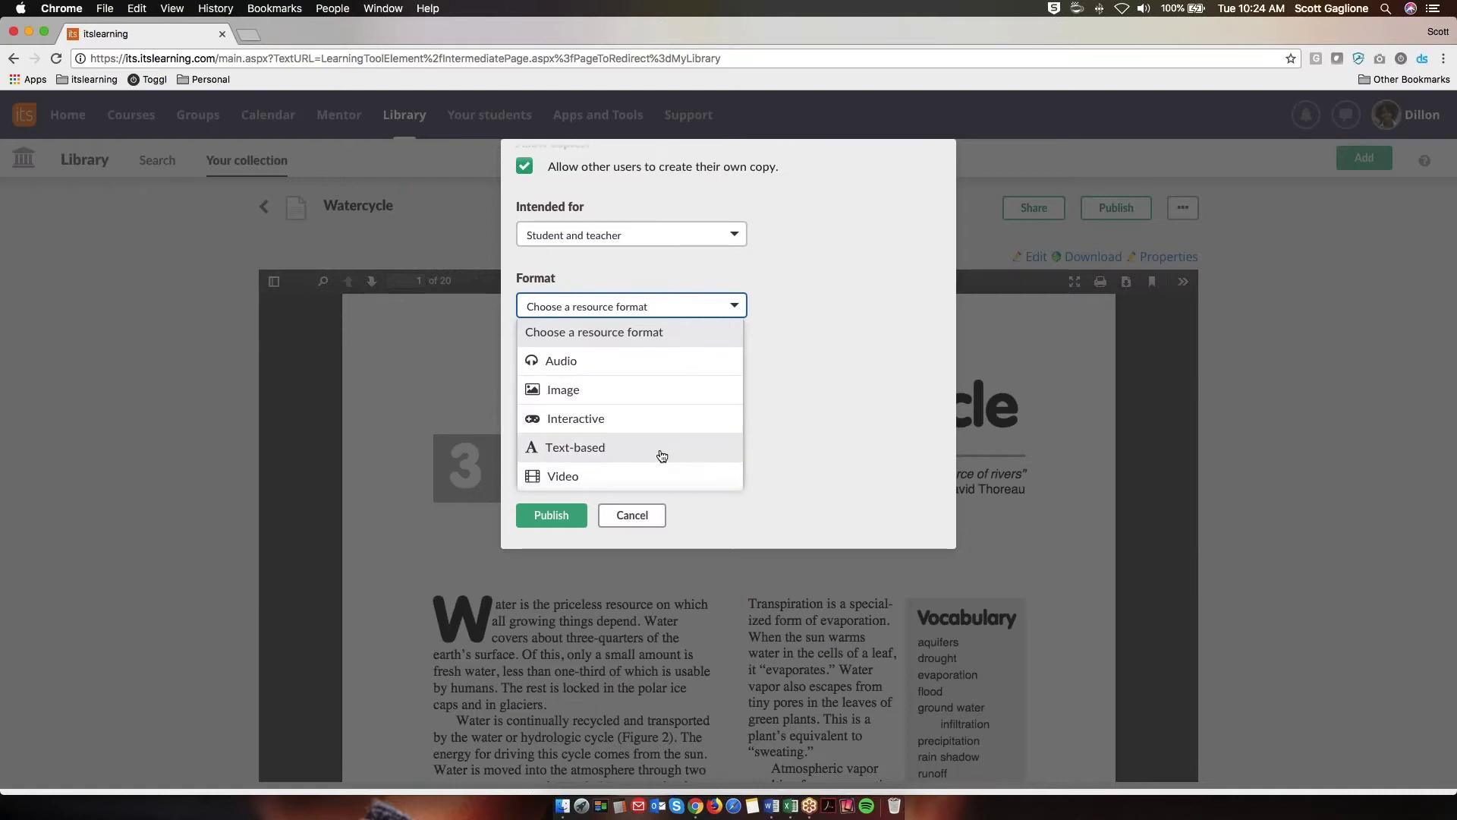
pyautogui.click(662, 454)
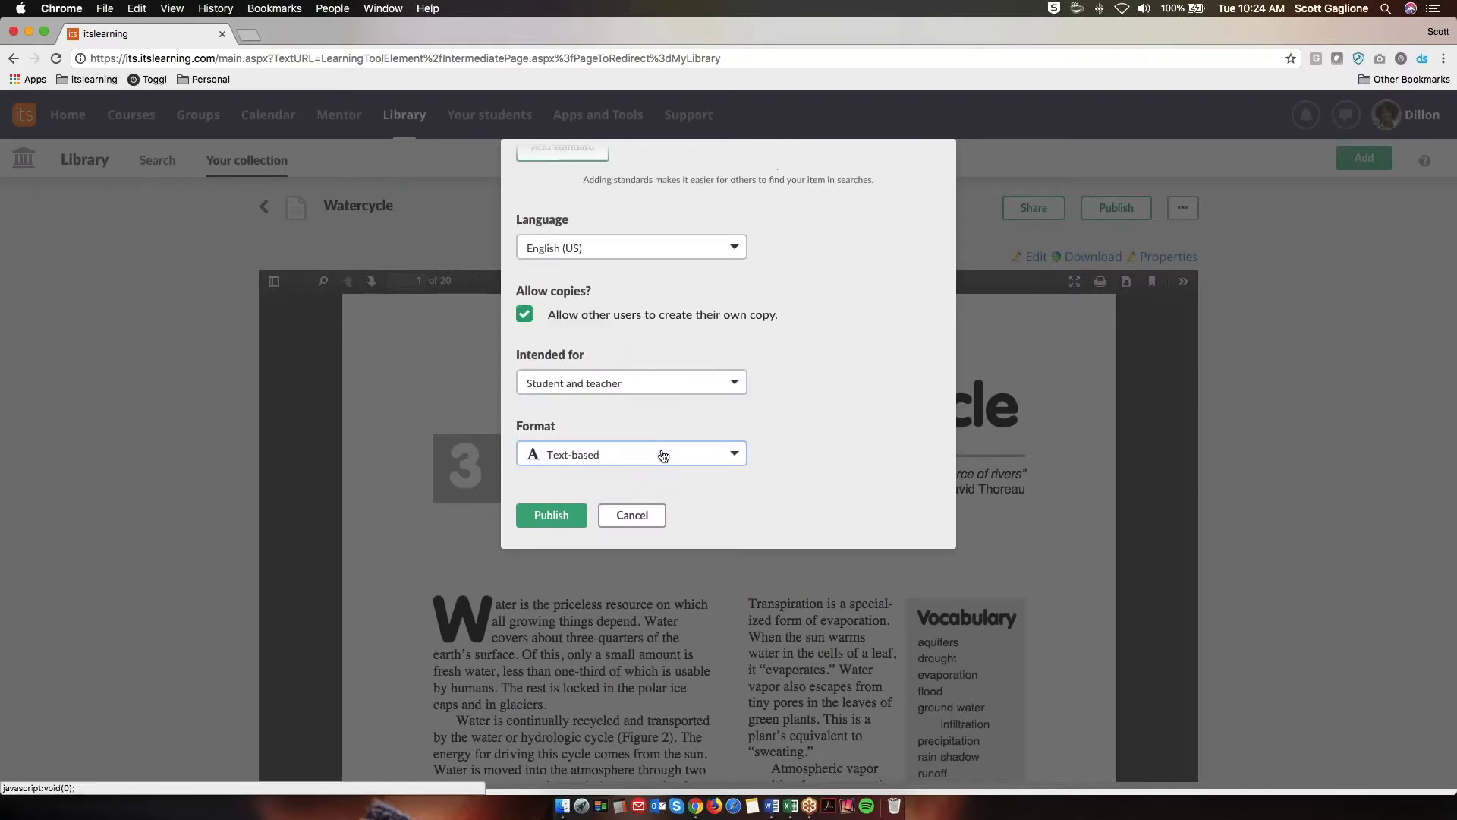
pyautogui.click(562, 517)
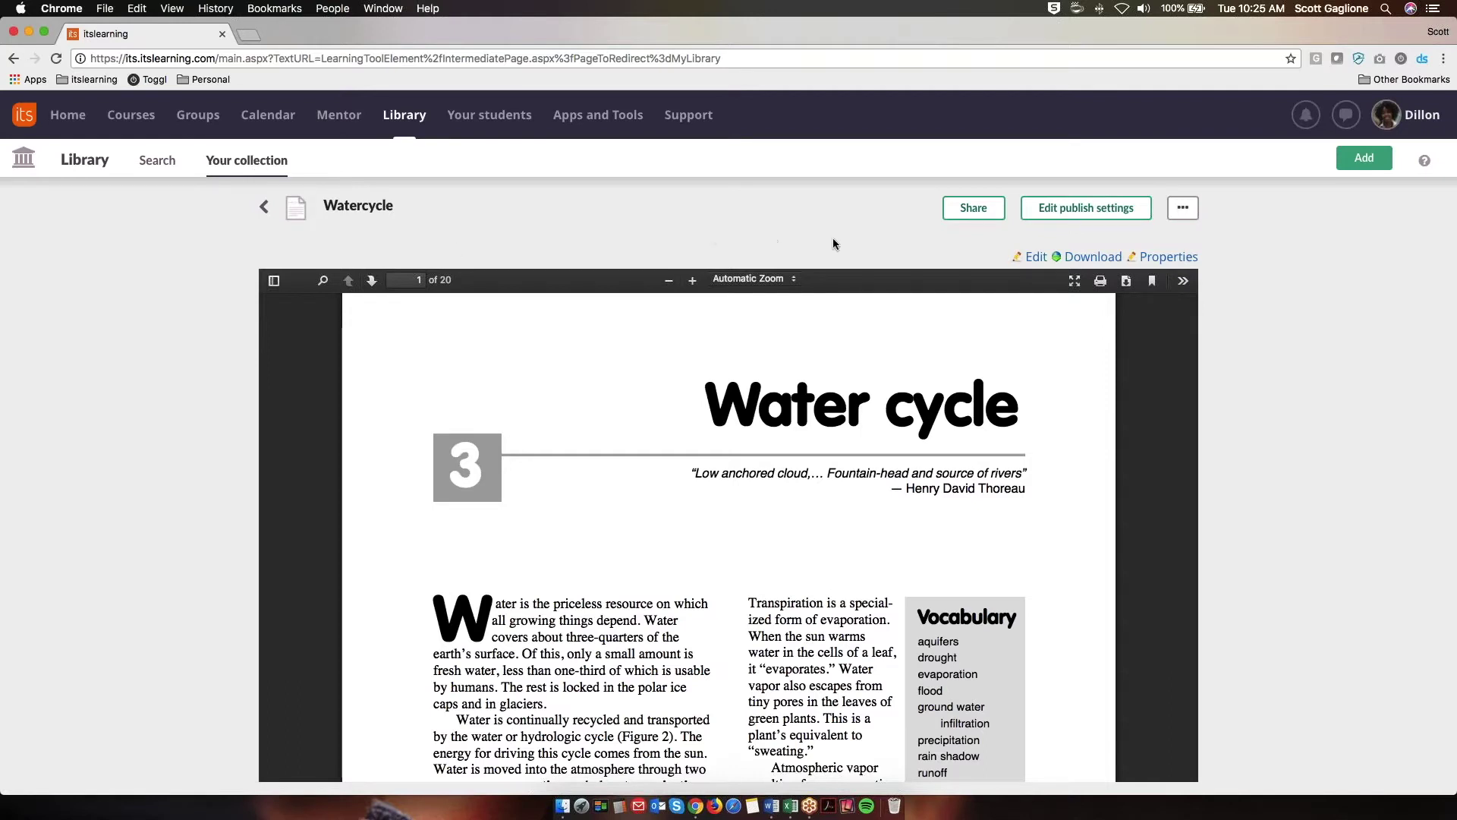
# Step: Review the Watercycle file's publish settings and publish it again
pyautogui.click(1080, 213)
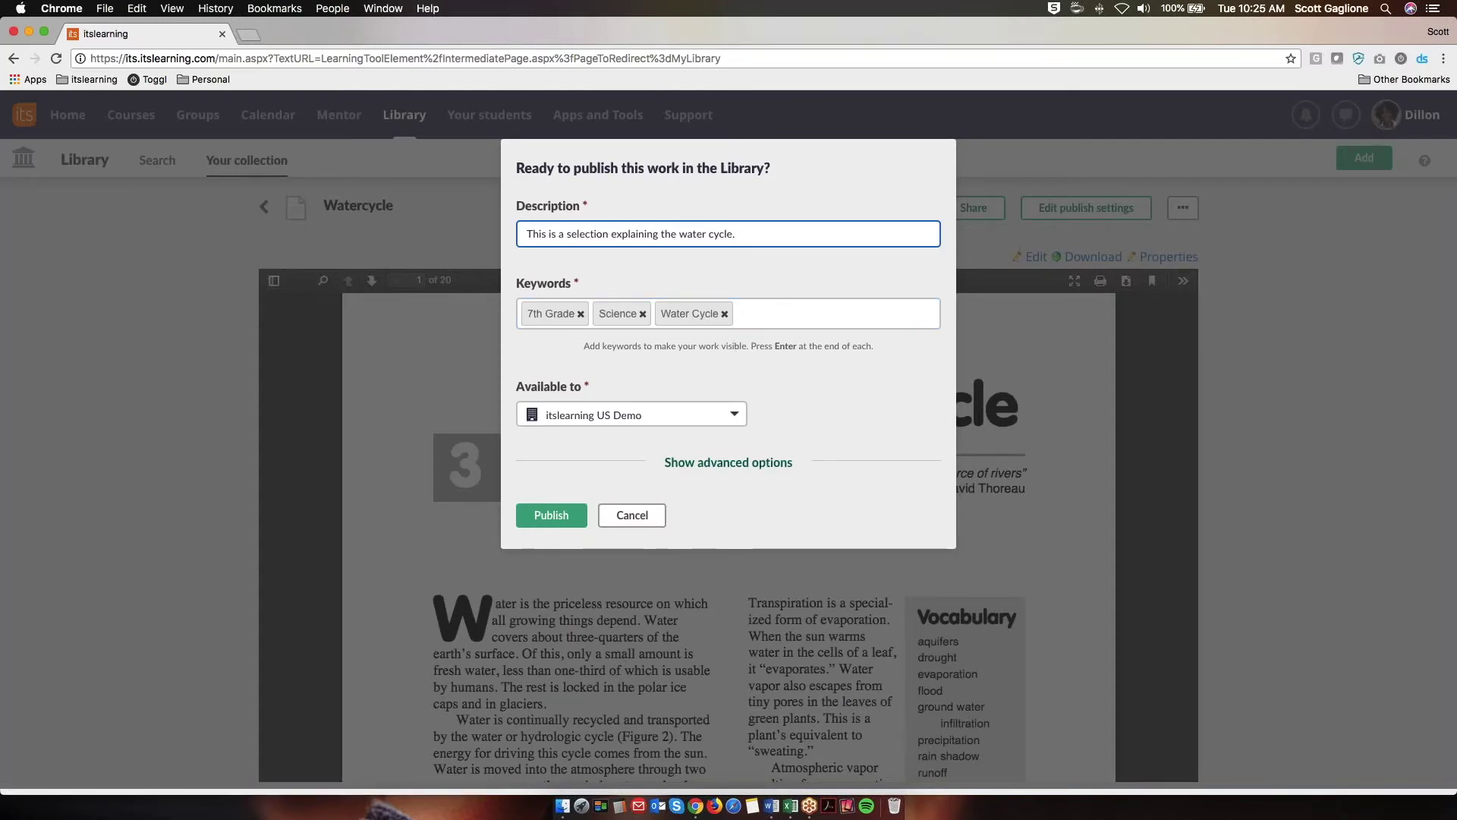
pyautogui.click(550, 515)
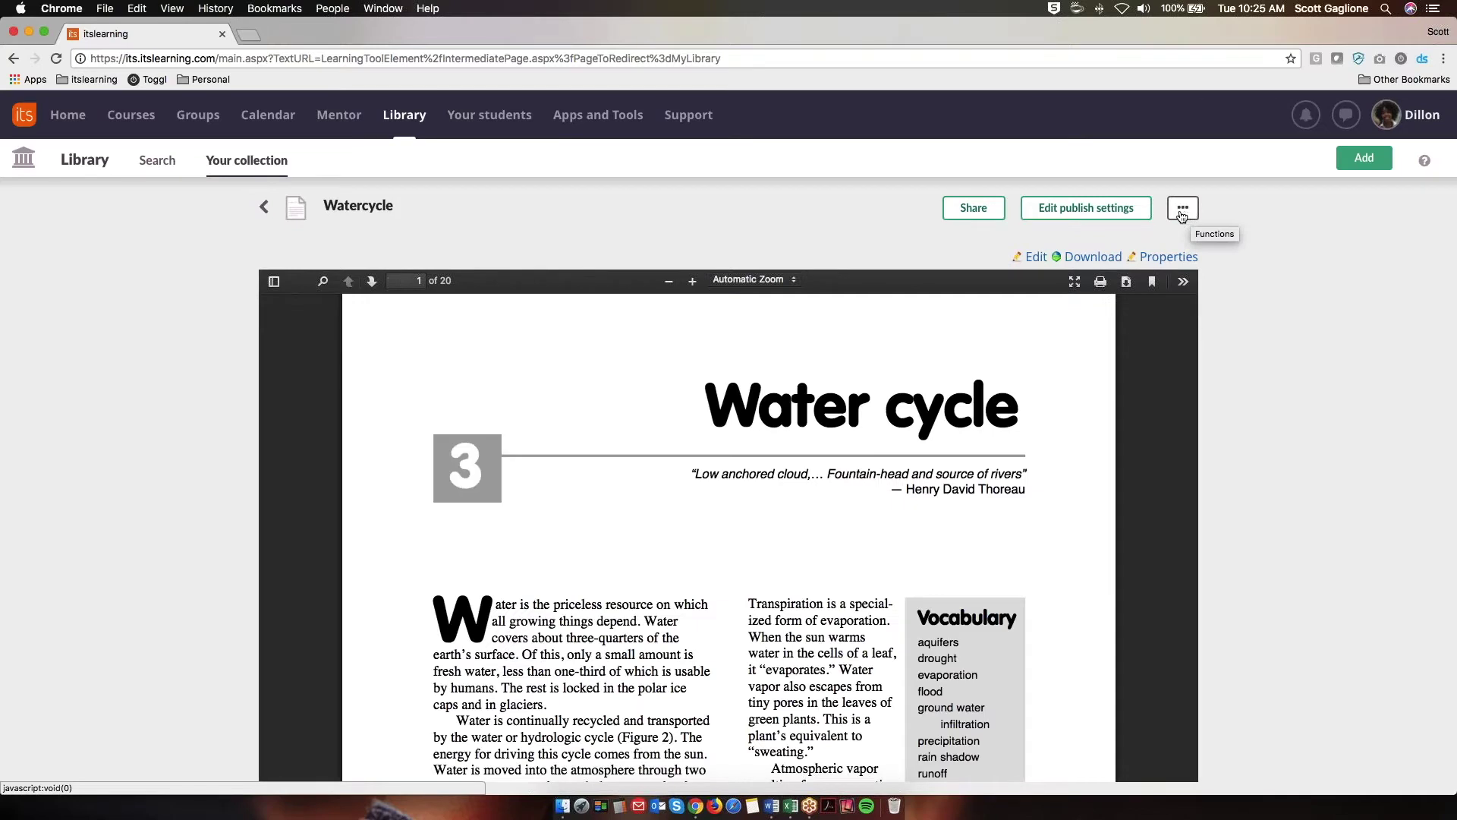
pyautogui.click(1183, 214)
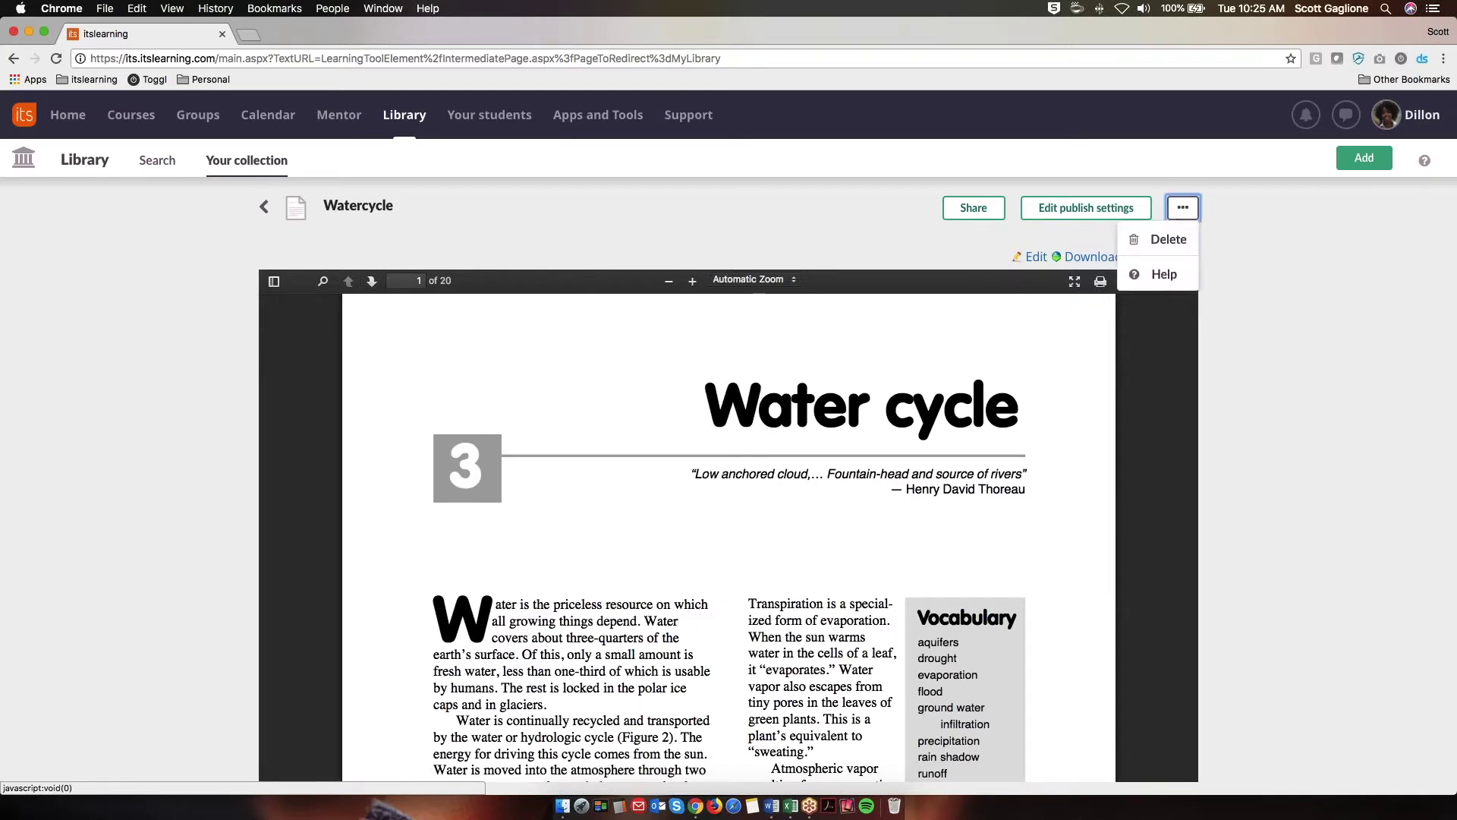
pyautogui.click(1168, 240)
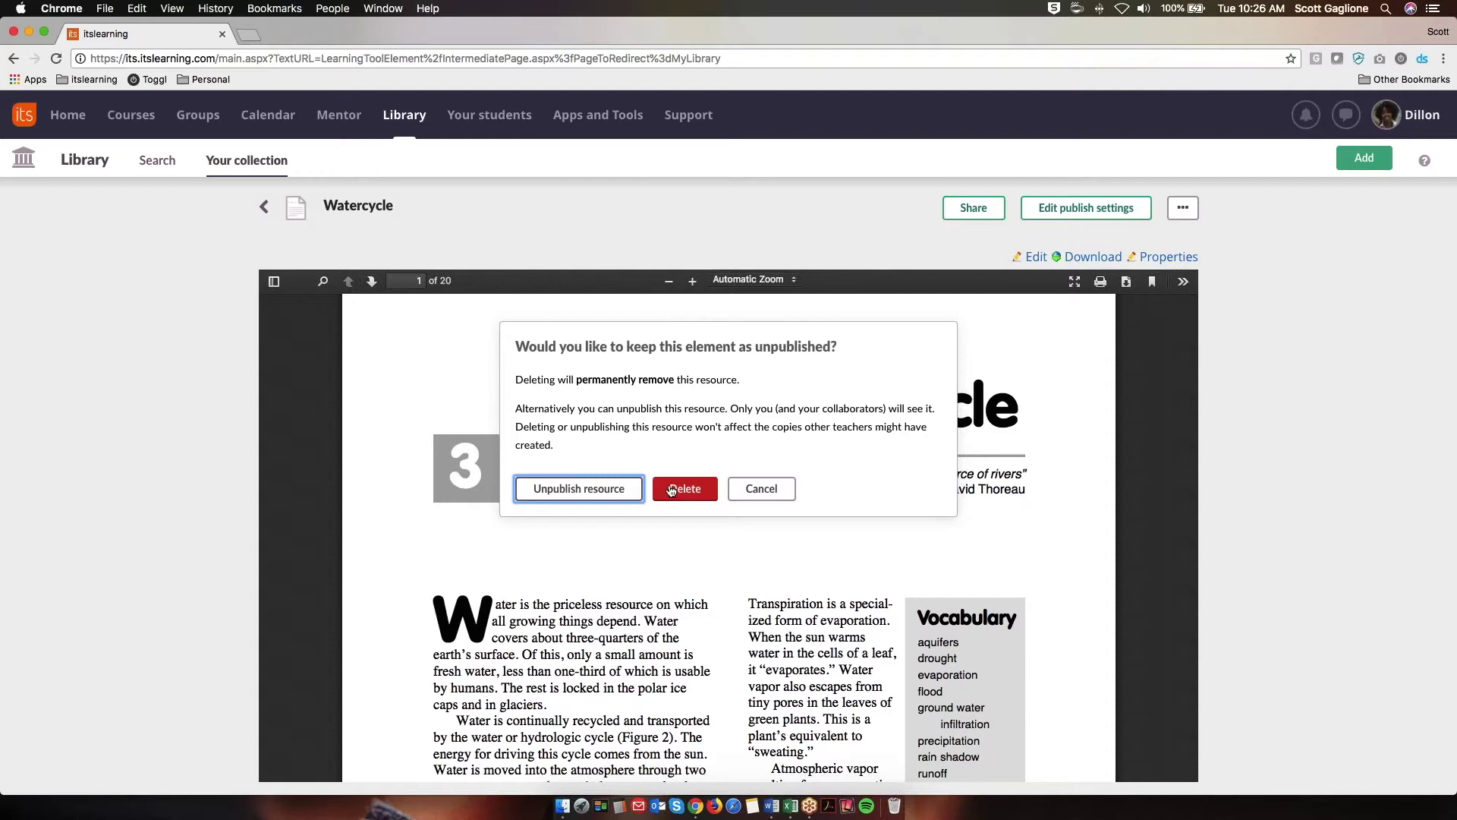
pyautogui.click(761, 490)
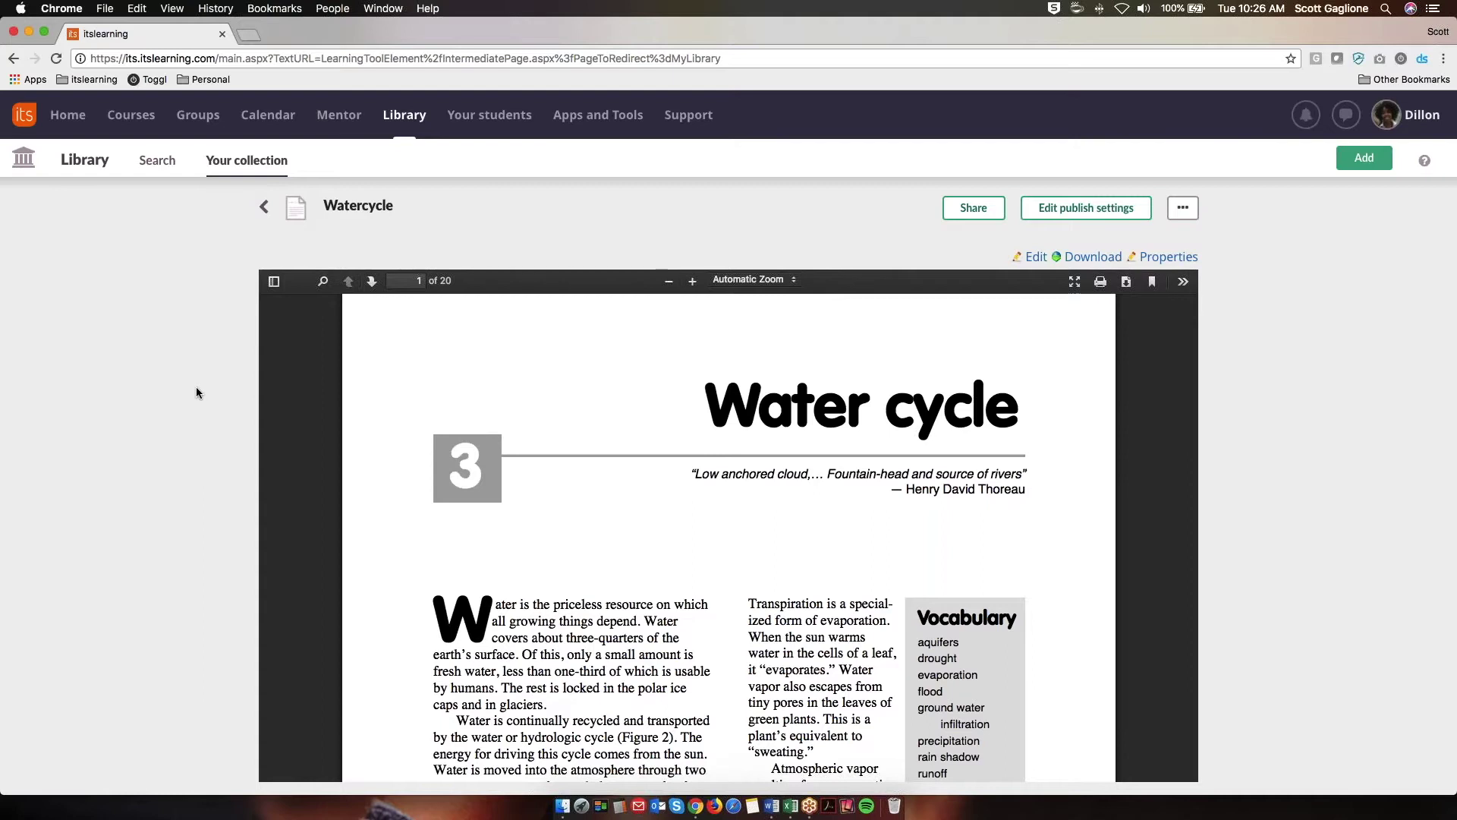
# Step: Open Water Cycle, Group Project.docx from Unit 1: Studying Science in the 7th Grade Science course resources and collapse the resource tree
pyautogui.click(131, 114)
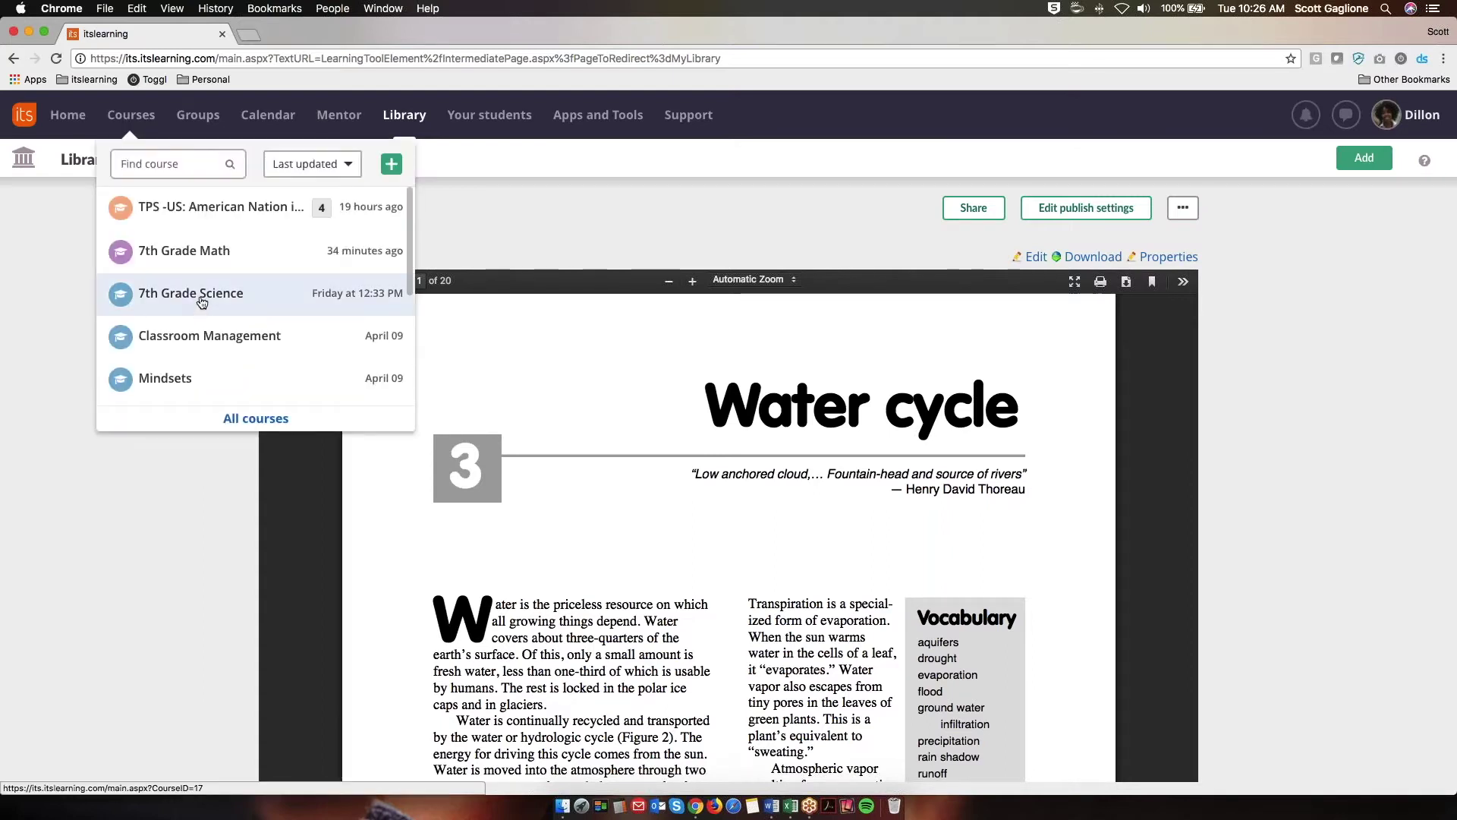
pyautogui.click(202, 304)
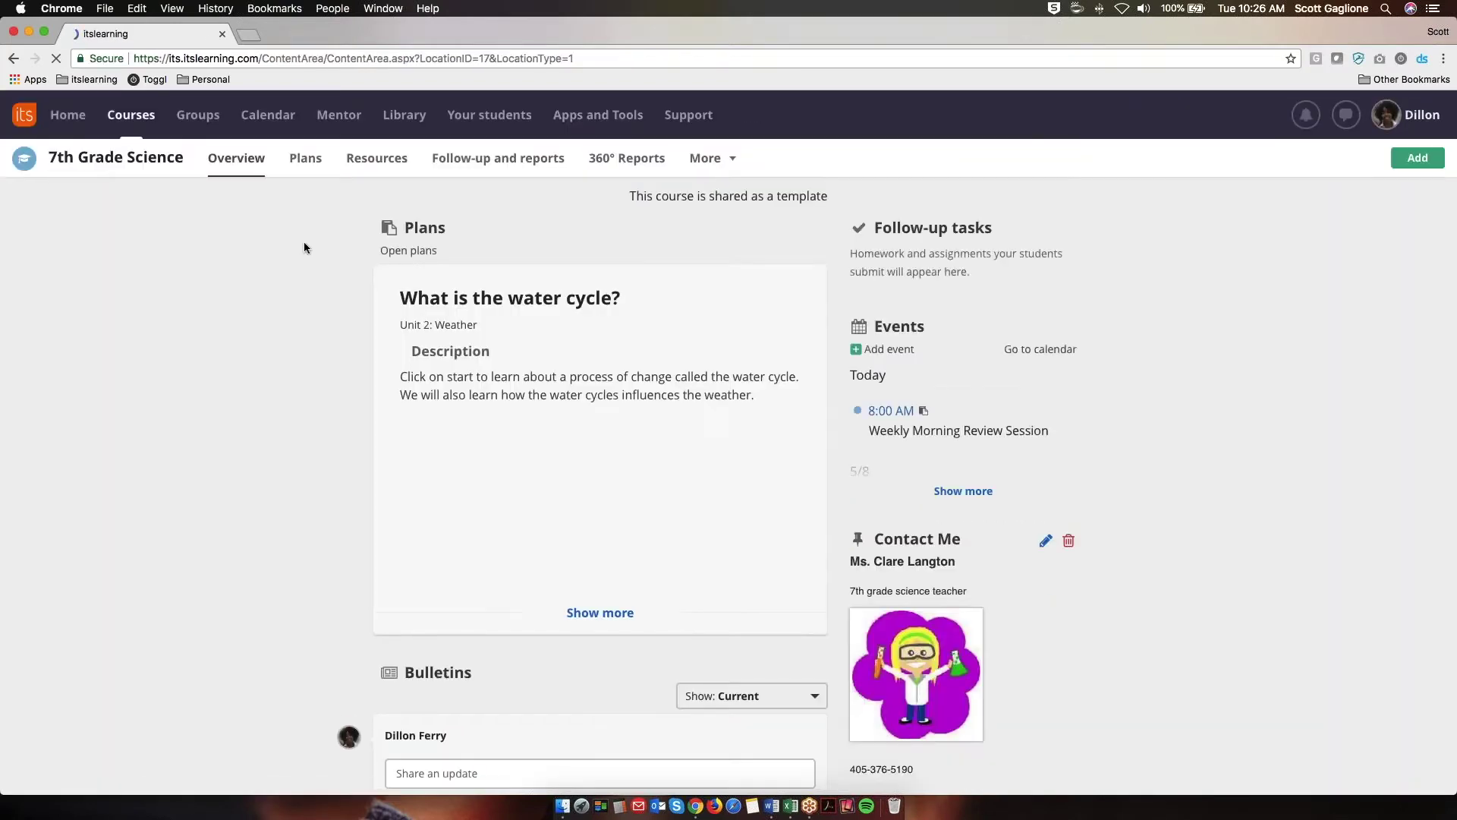
pyautogui.click(372, 161)
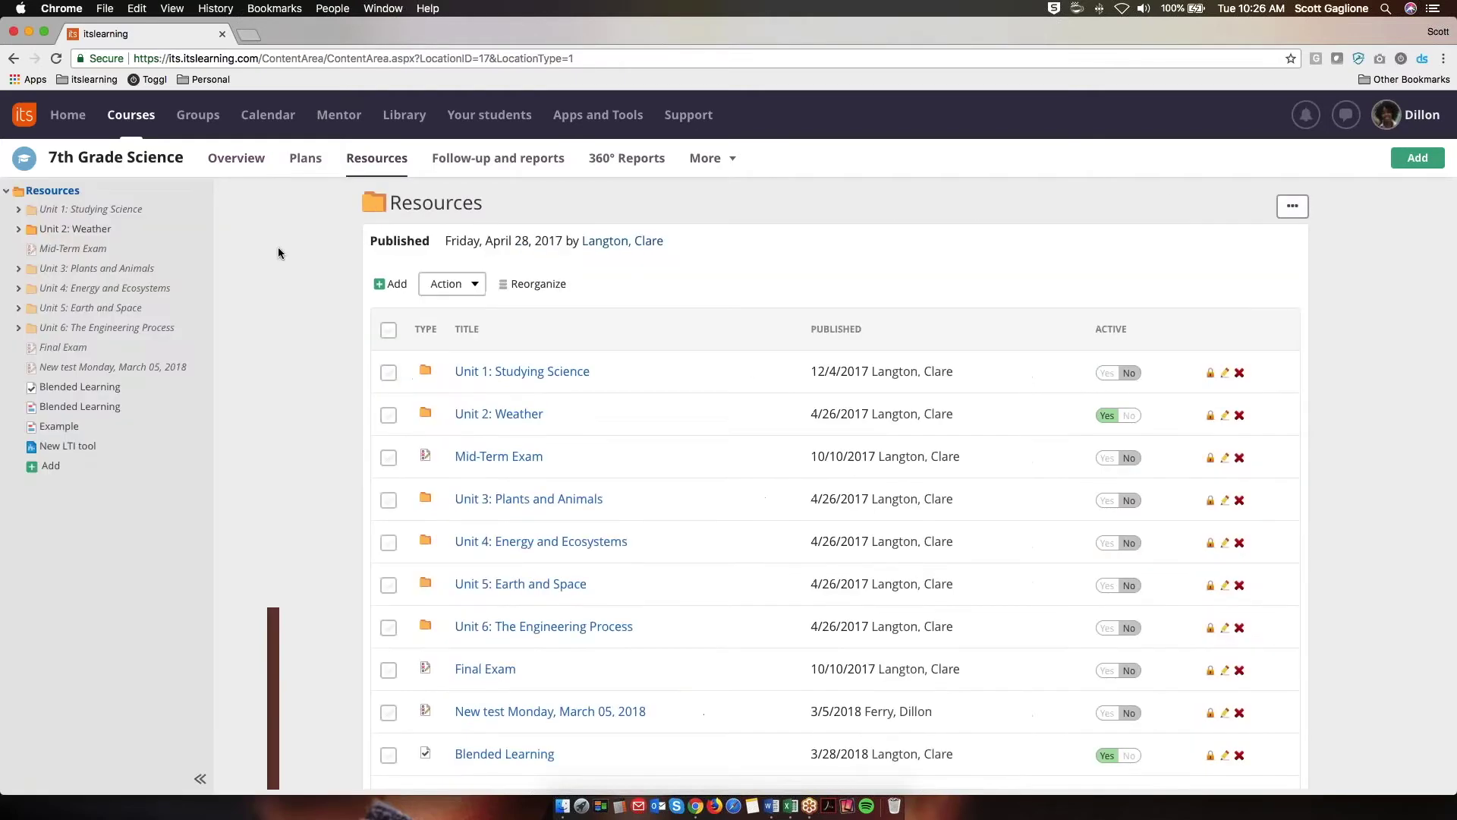
pyautogui.click(16, 212)
pyautogui.click(99, 236)
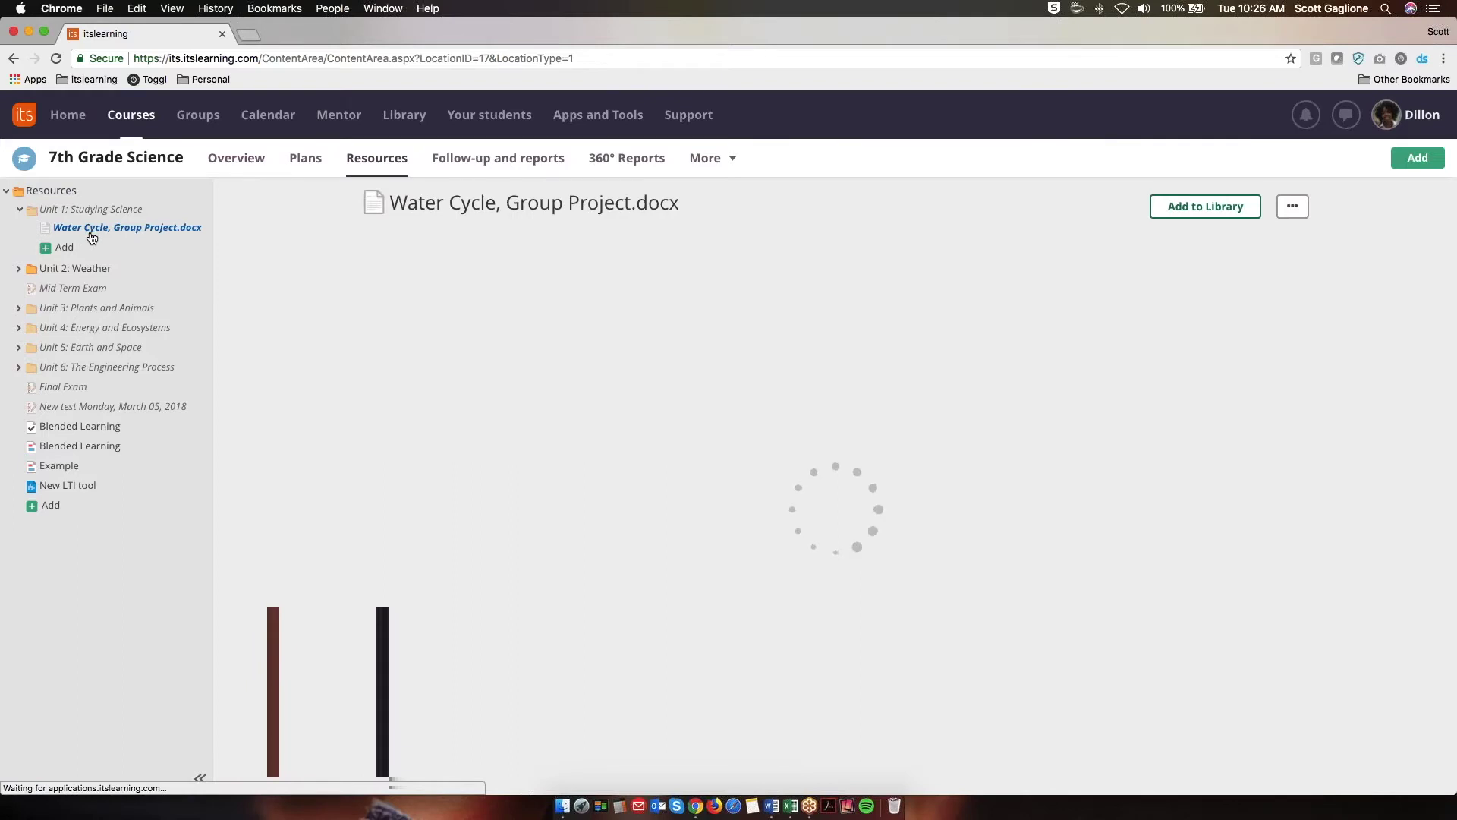
pyautogui.click(199, 777)
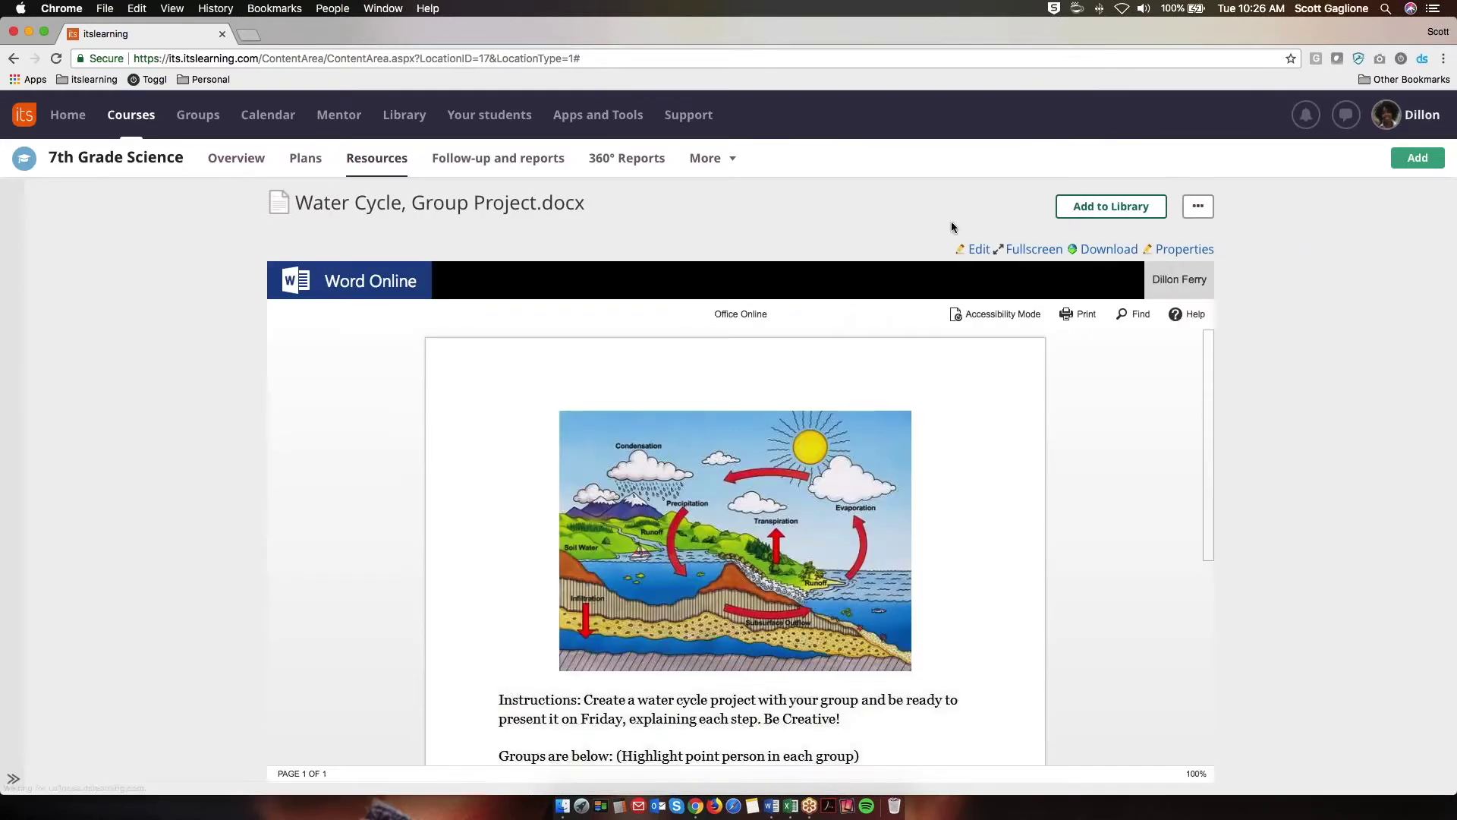
# Step: Start publishing the document to the Library with the description "This is a group project for 7th grade students to share their information about the water cycle."
pyautogui.click(1095, 215)
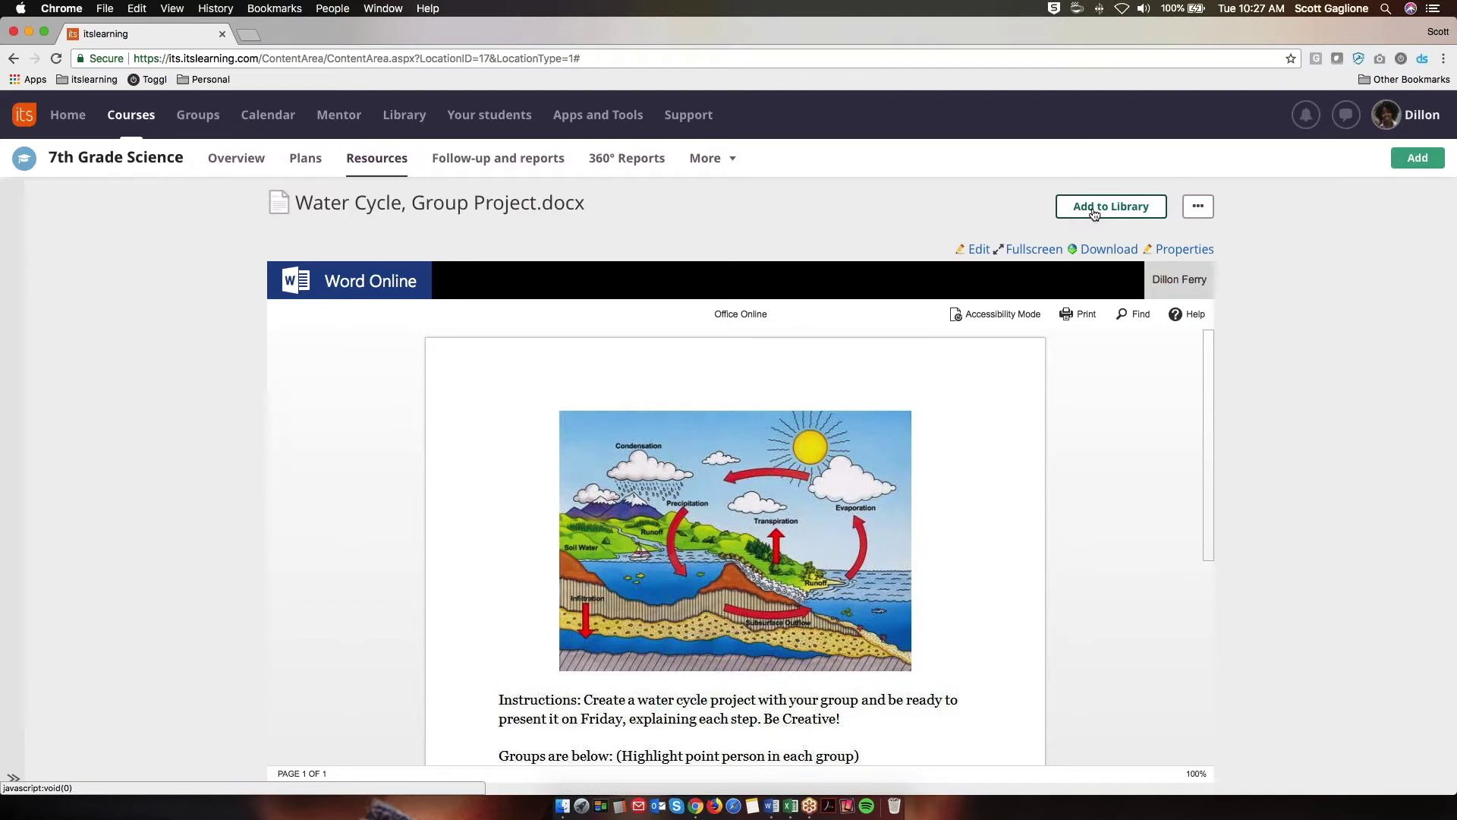
pyautogui.click(1095, 209)
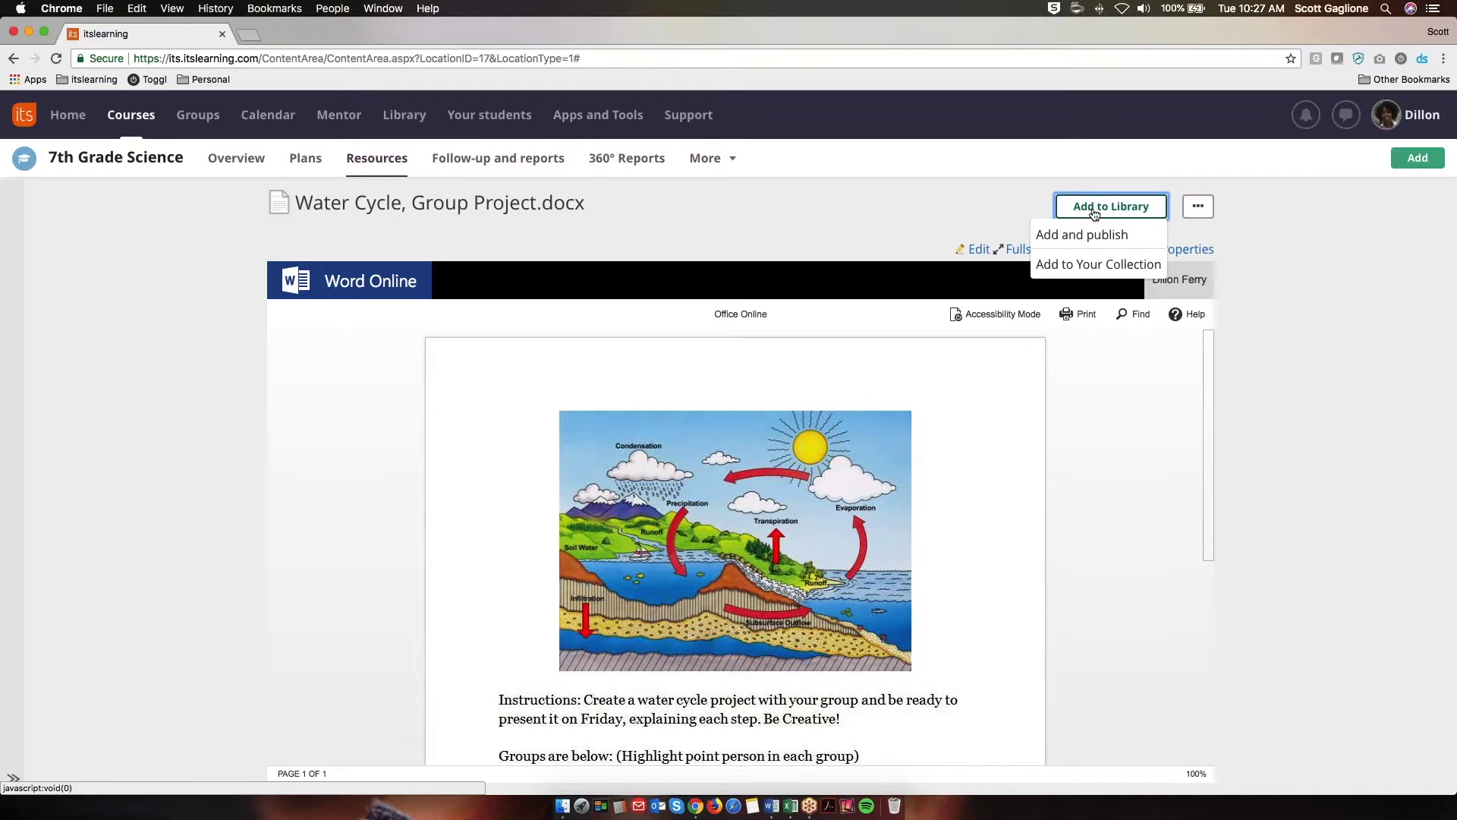
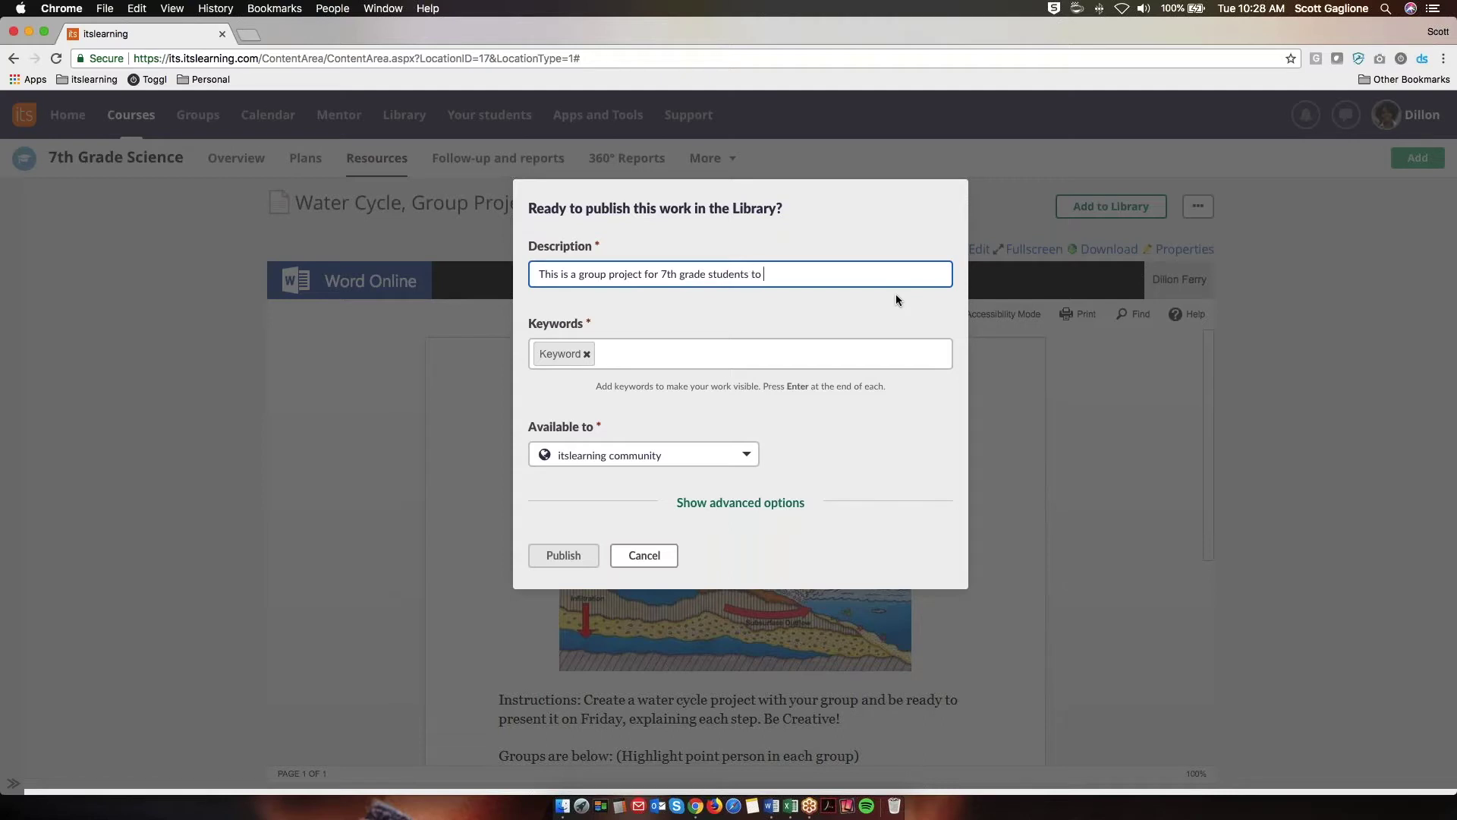
pyautogui.write('share thier')
pyautogui.press('BackSpace')
pyautogui.press('BackSpace')
pyautogui.press('BackSpace')
pyautogui.press('BackSpace')
pyautogui.write('eir information about the water ')
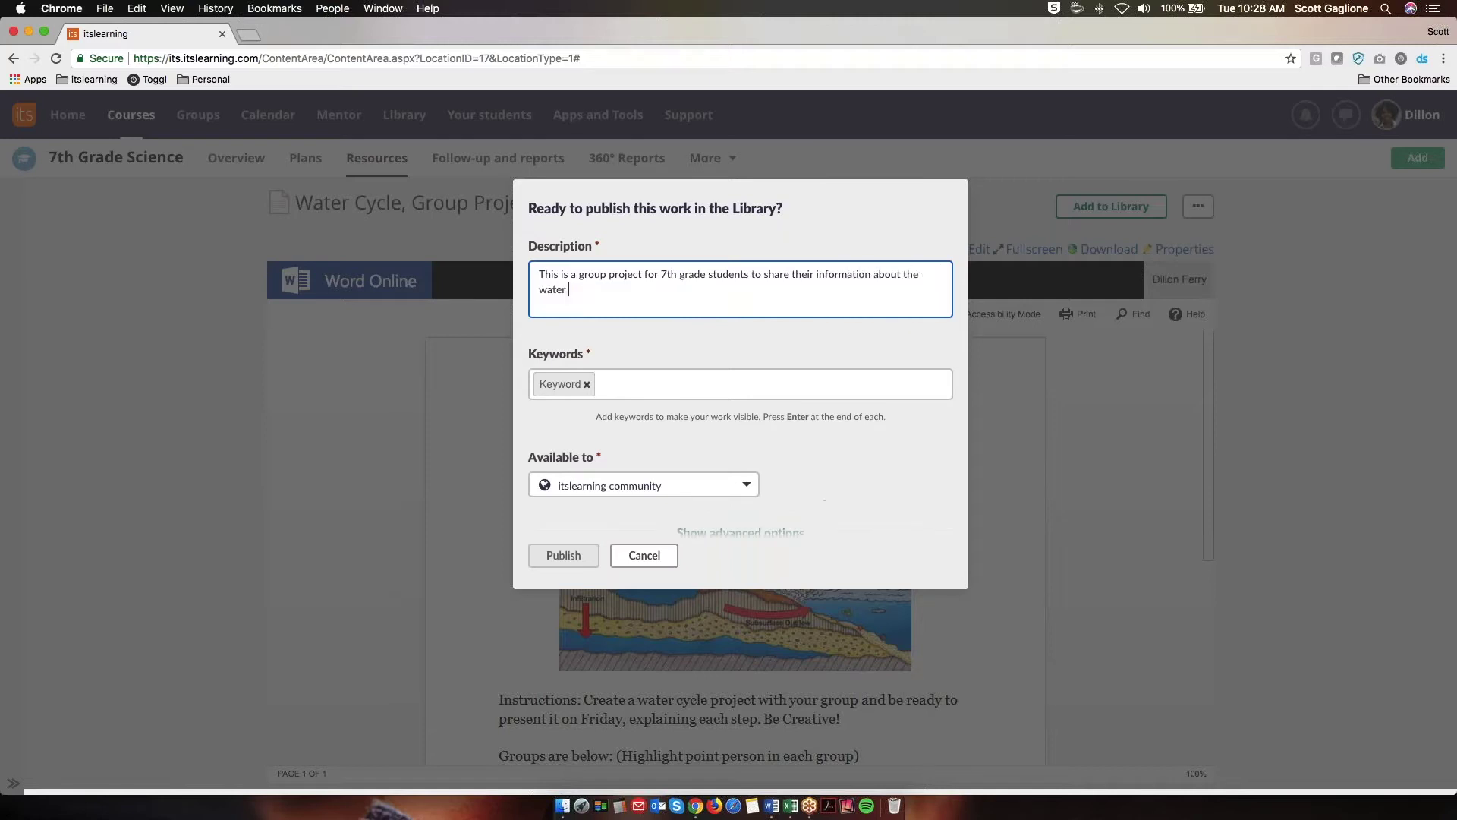
pyautogui.write('cycle.')
# Step: Add the keywords 7th grade, Science, Group project and Water cycle to the document's publish settings
pyautogui.click(539, 384)
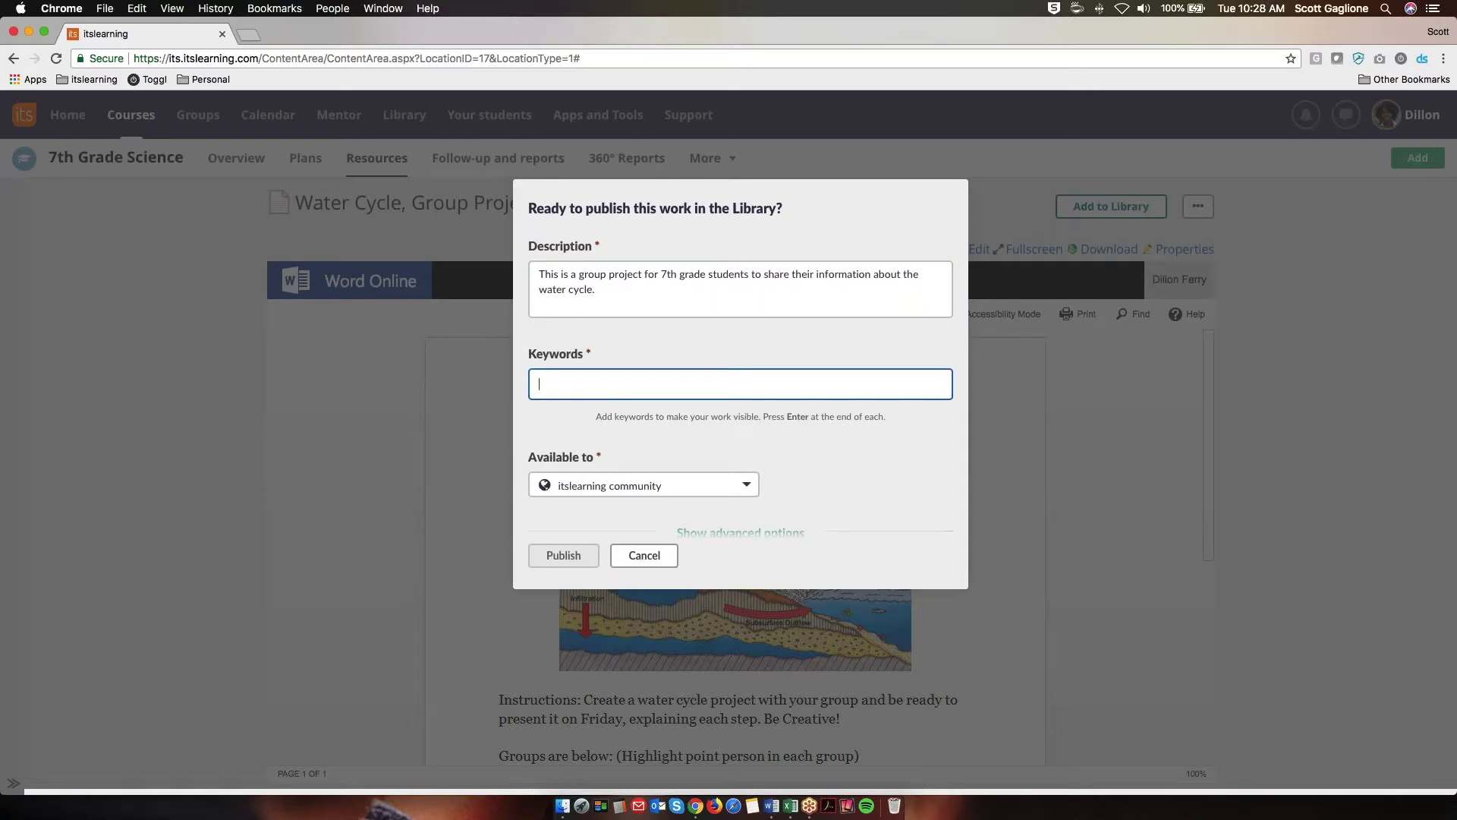
pyautogui.write('7th grade')
pyautogui.press('Return')
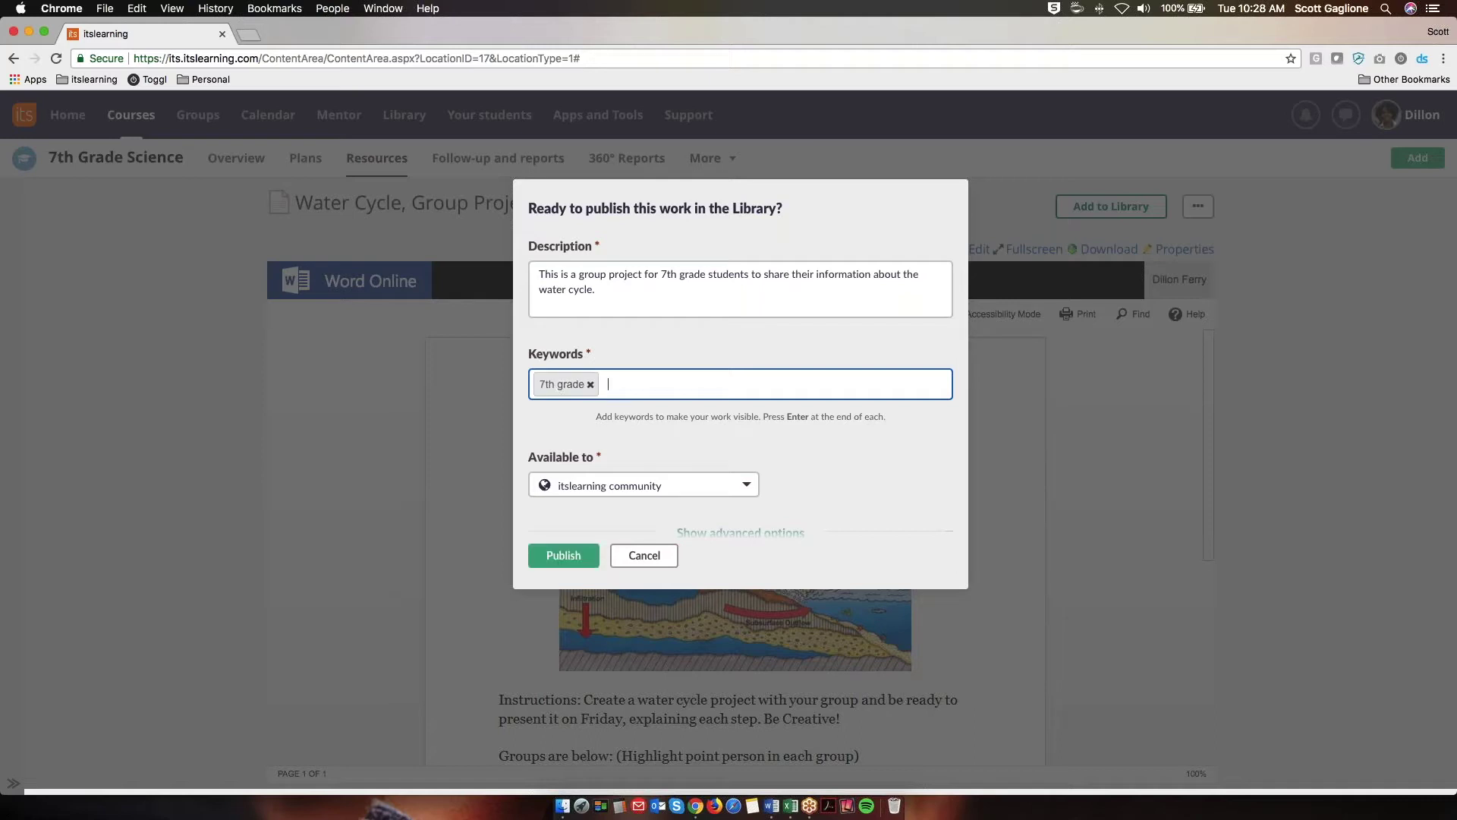
pyautogui.write('Science')
pyautogui.press('Return')
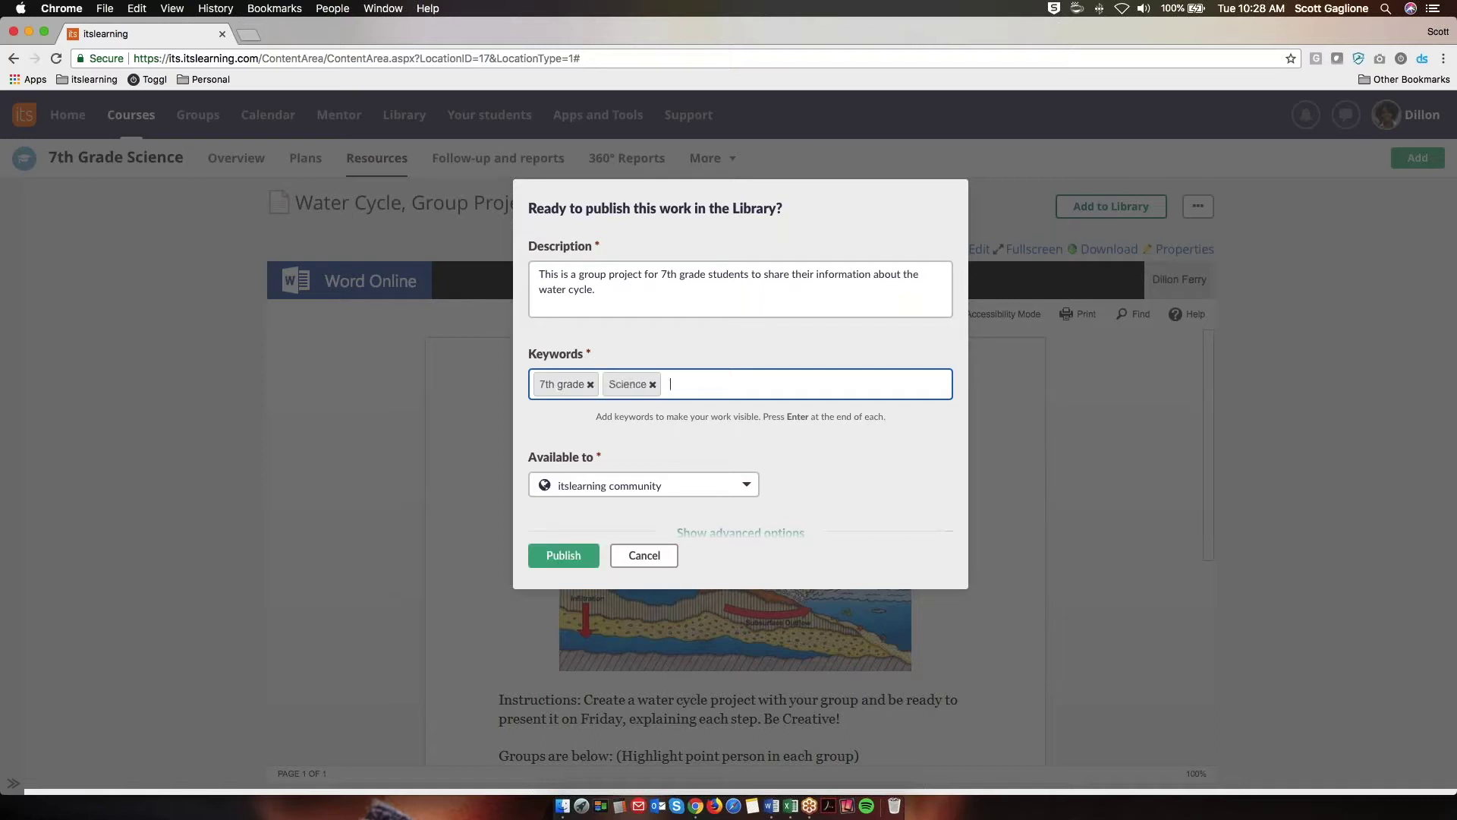
pyautogui.write('Group project')
pyautogui.press('Return')
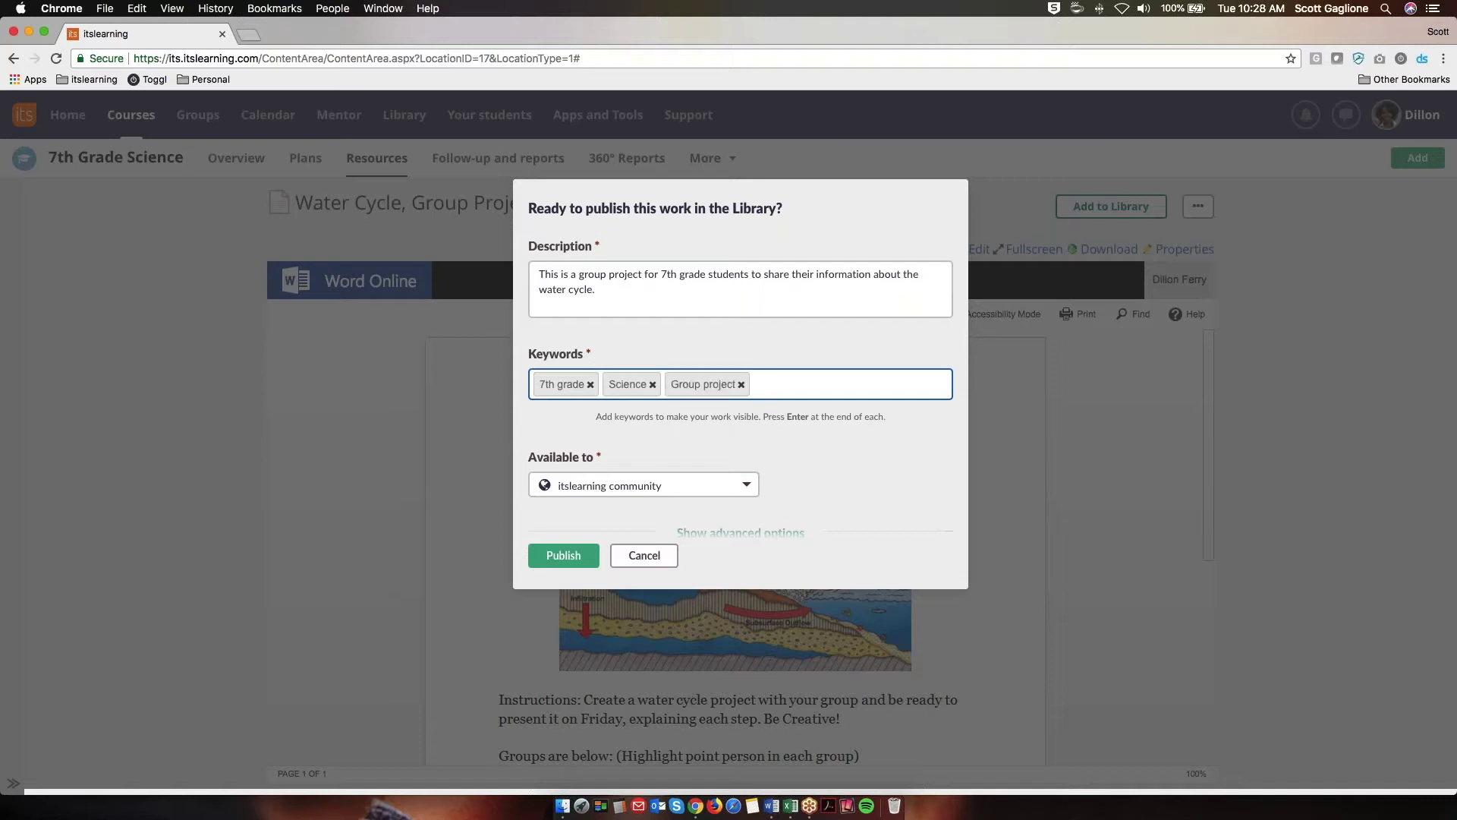
pyautogui.write('Water cycle')
pyautogui.press('Return')
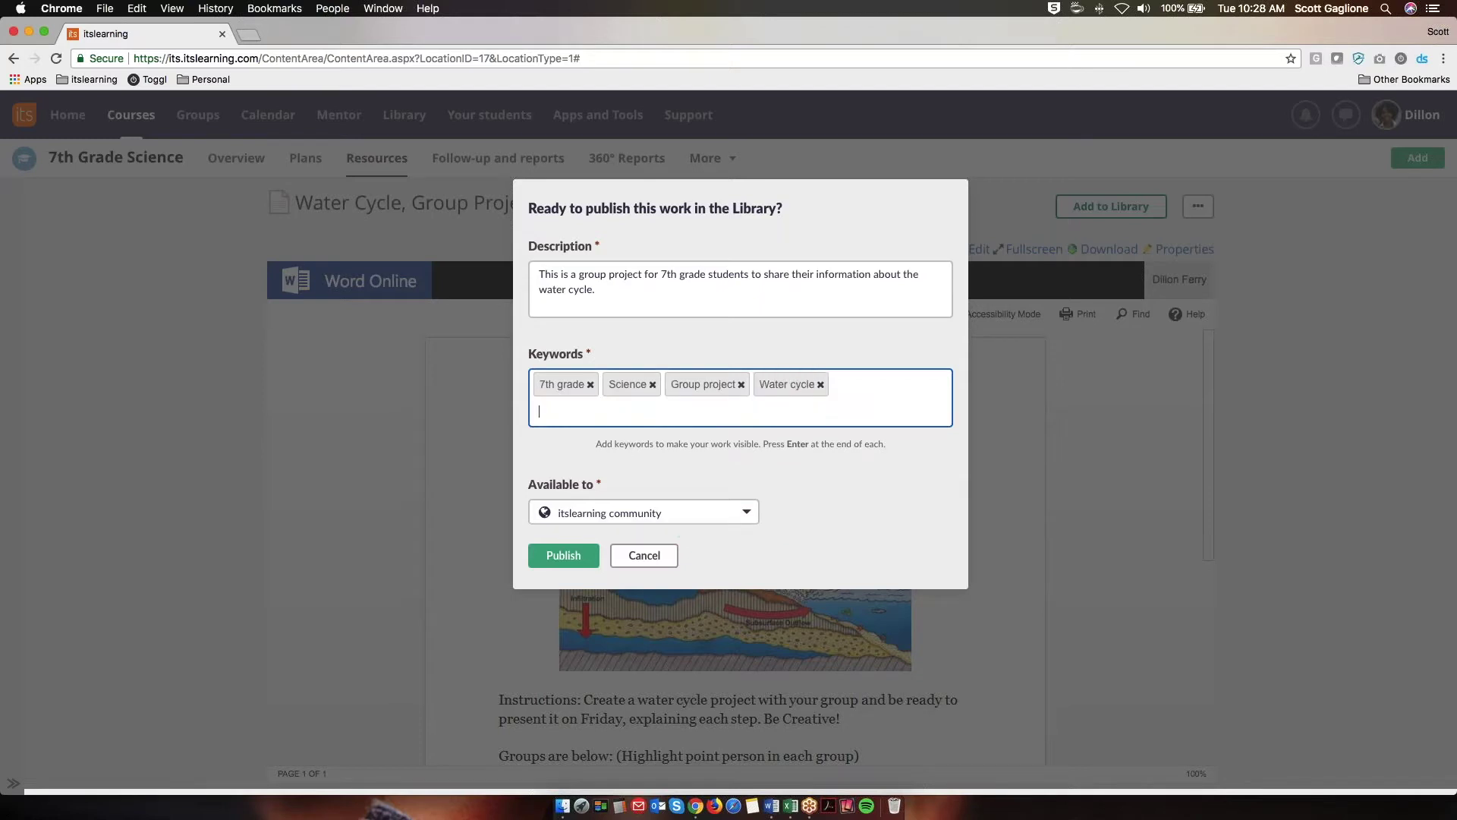
# Step: Make the document available to itslearning US Demo
pyautogui.scroll(-2, 690, 460)
pyautogui.click(692, 461)
pyautogui.scroll(-3, 691, 461)
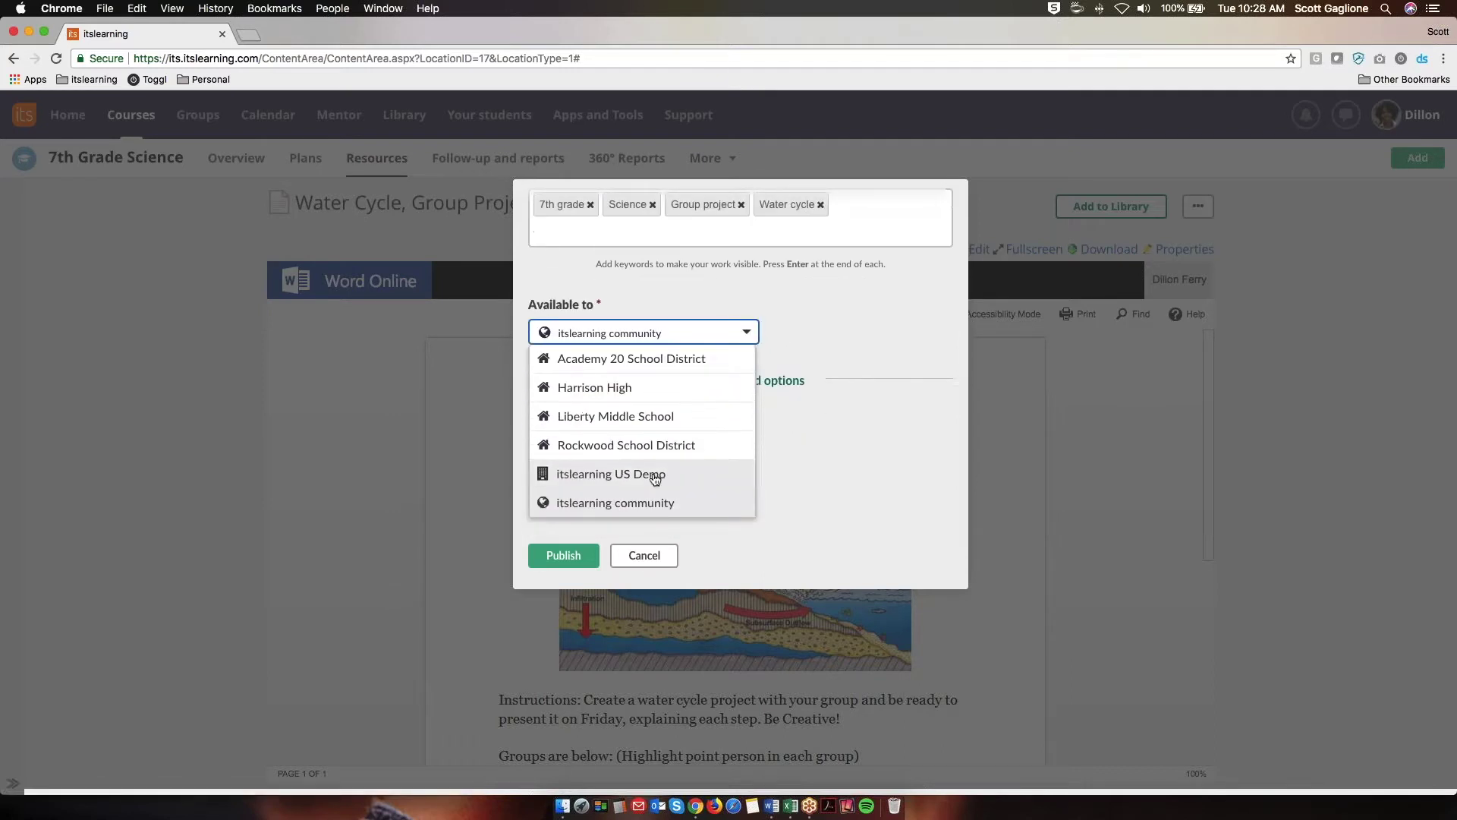
pyautogui.click(654, 474)
# Step: Show the advanced publishing options and set the grade level to 7
pyautogui.click(703, 501)
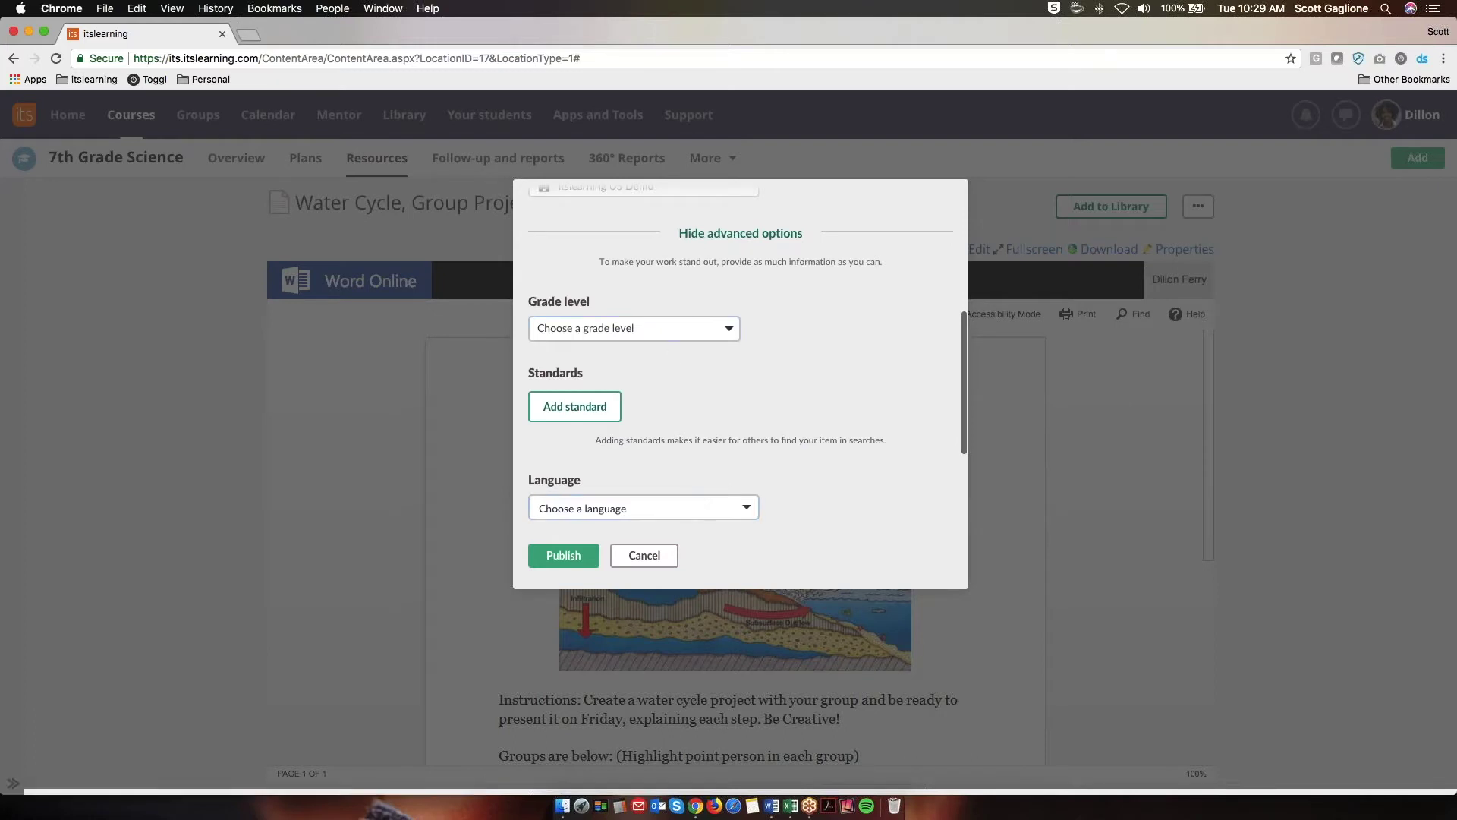
pyautogui.click(677, 332)
pyautogui.scroll(-2, 663, 381)
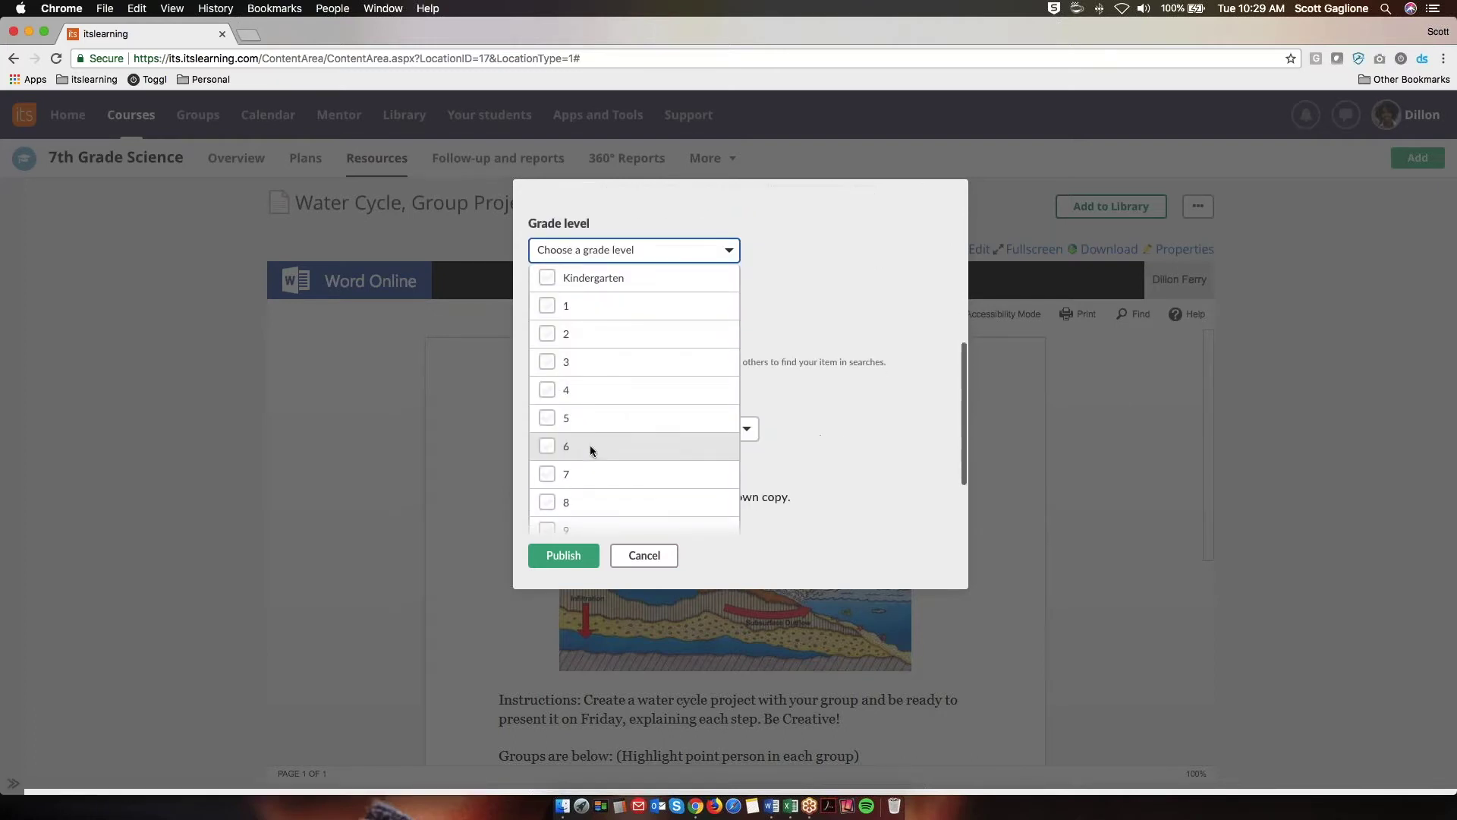
pyautogui.click(547, 475)
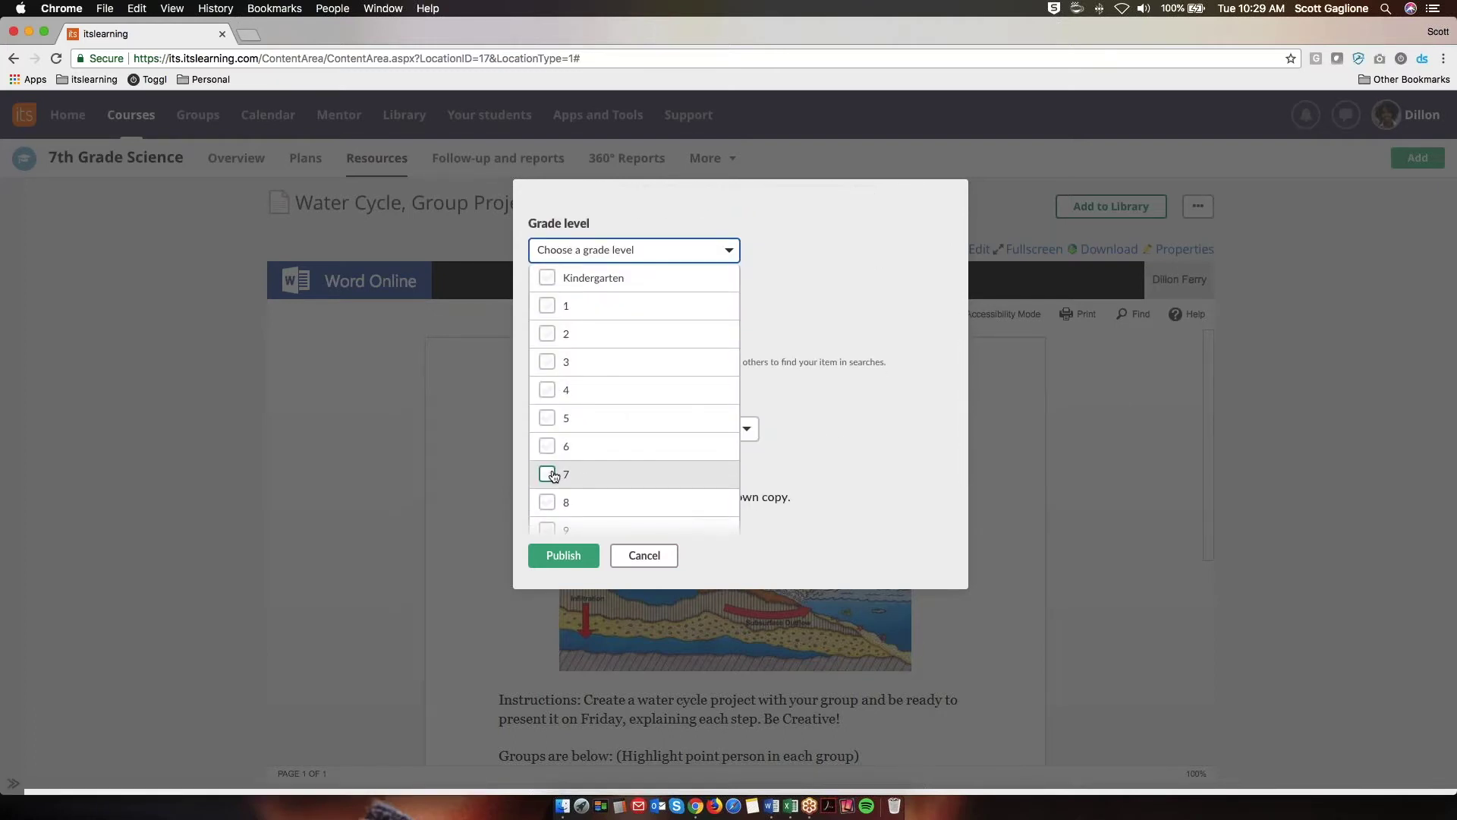
pyautogui.click(786, 325)
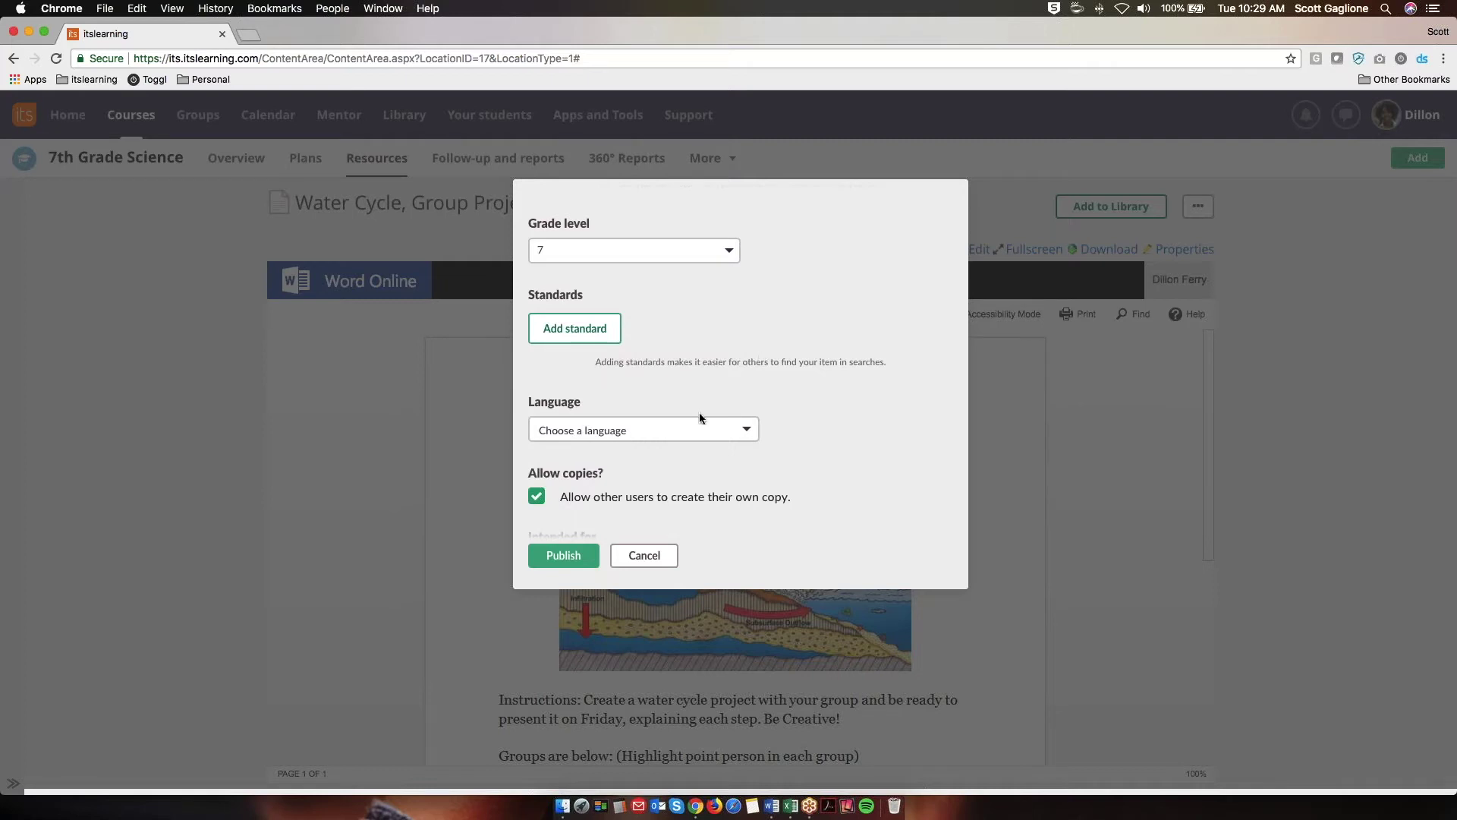
# Step: Set the document's language to English (US) and its intended audience to Student and teacher
pyautogui.scroll(-2, 699, 412)
pyautogui.click(699, 372)
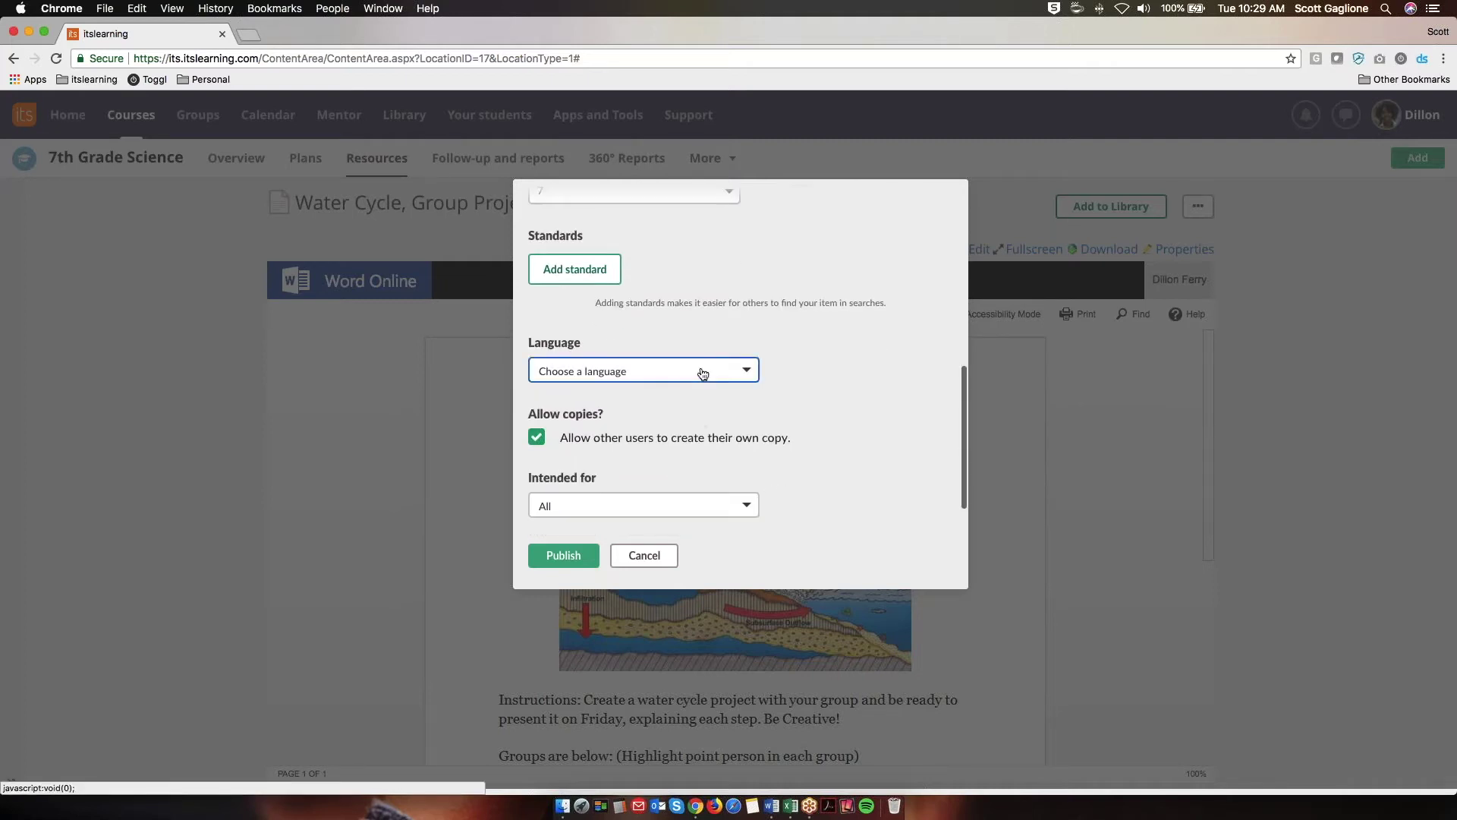
pyautogui.scroll(-2, 670, 416)
pyautogui.click(634, 485)
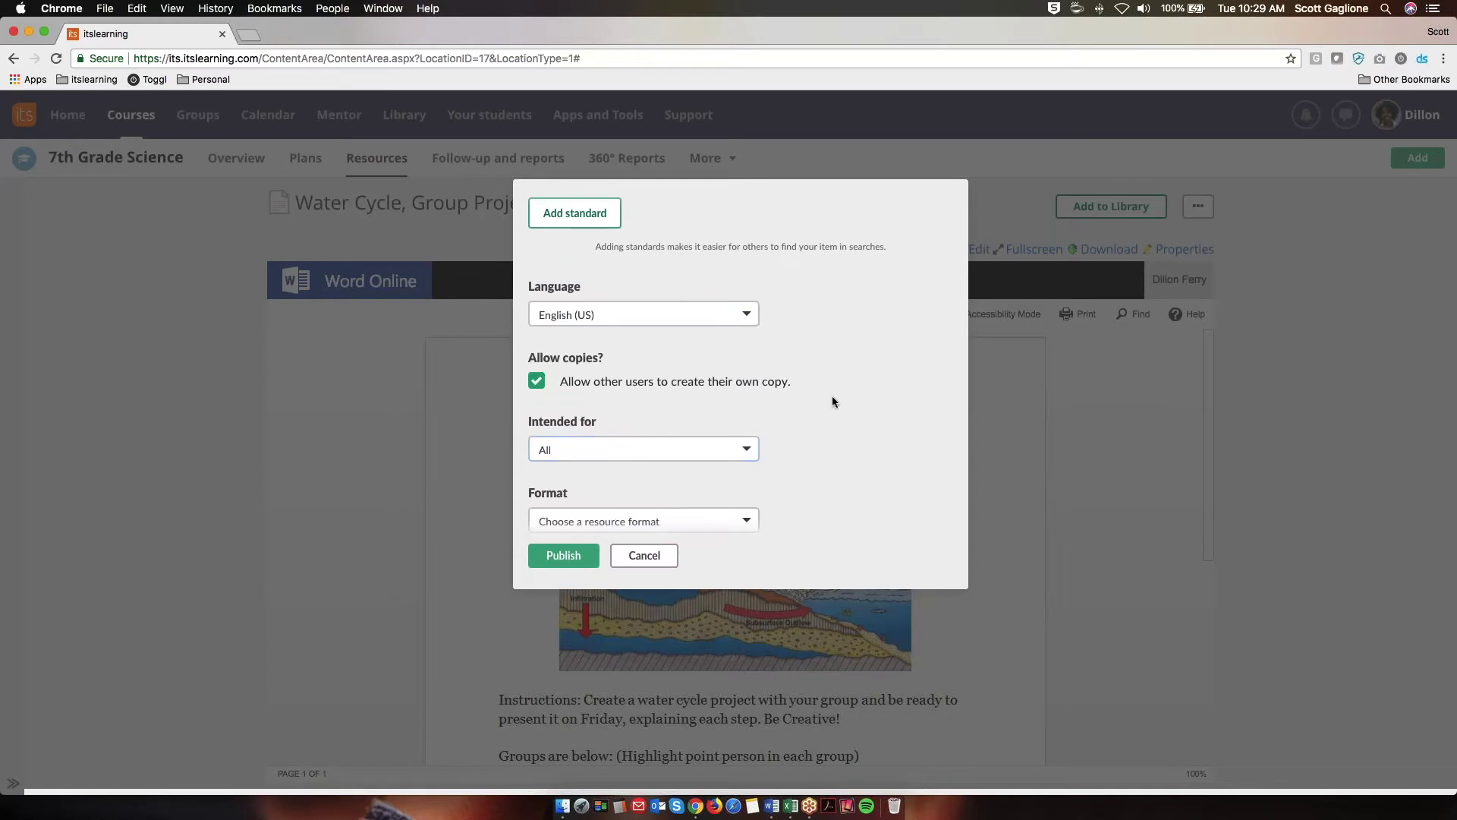
pyautogui.scroll(-2, 844, 432)
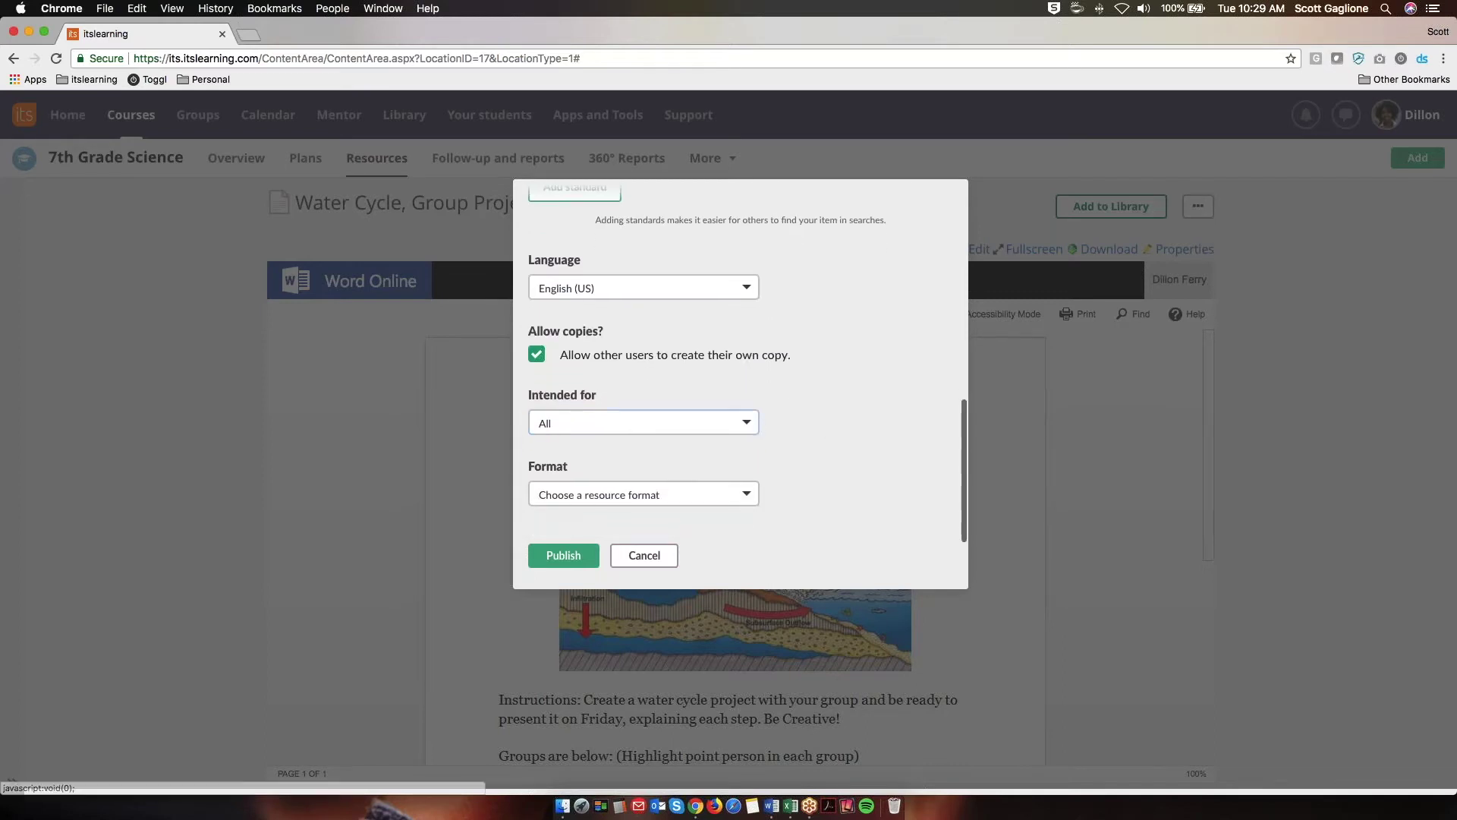
pyautogui.click(668, 422)
pyautogui.scroll(-4, 737, 451)
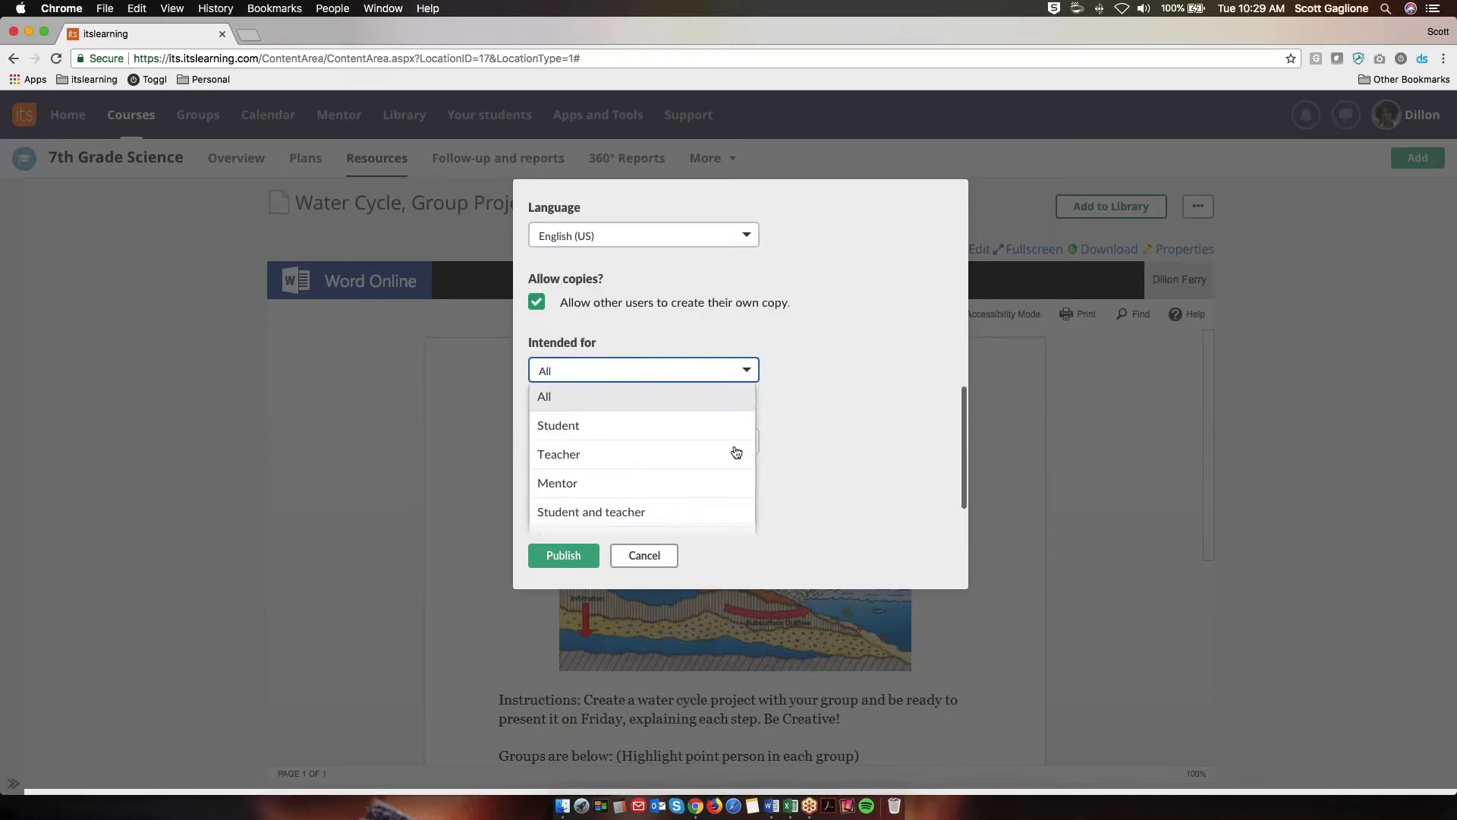
pyautogui.click(726, 462)
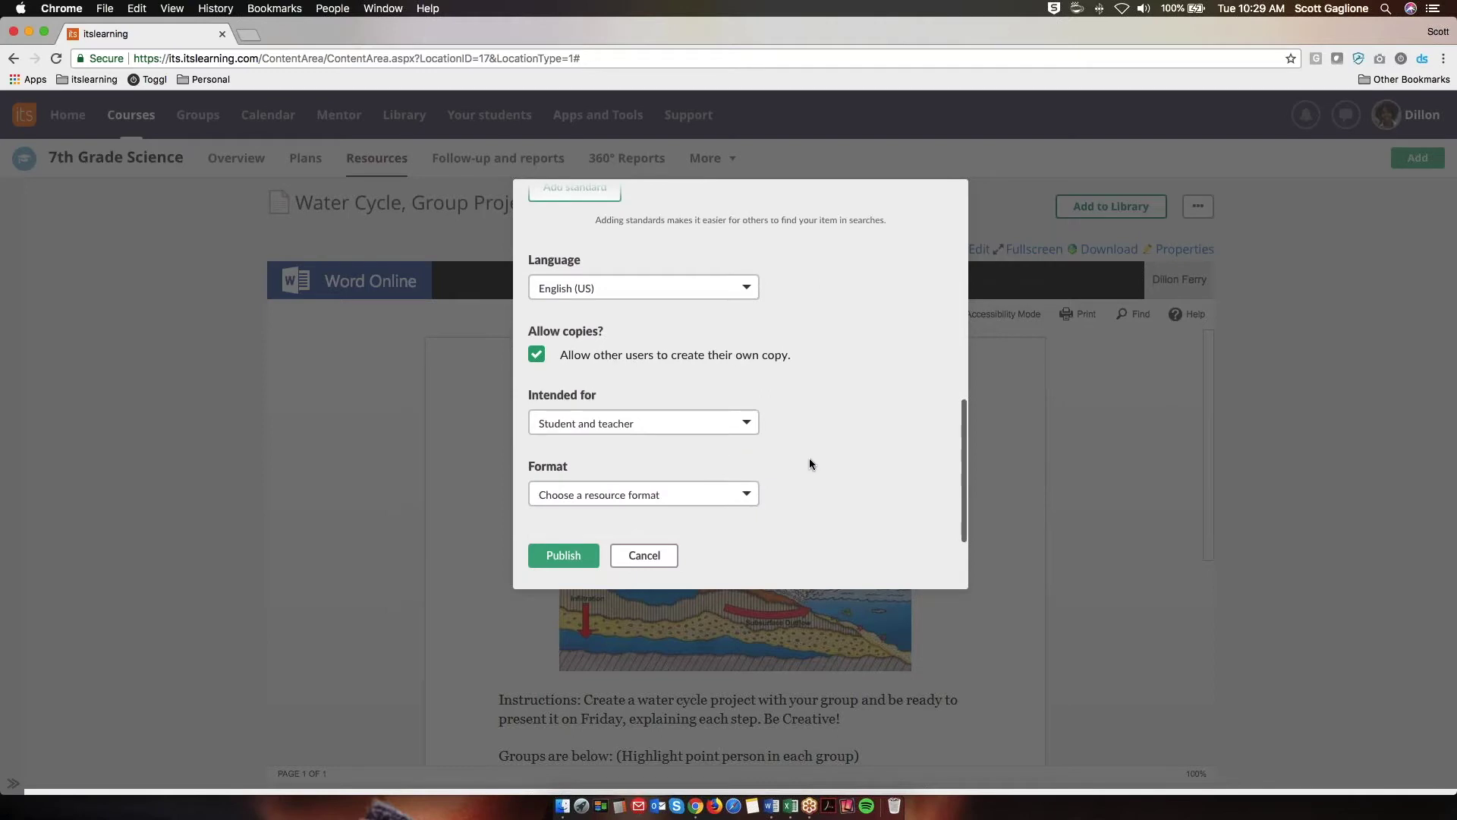
# Step: Set the resource format to Text-based and publish the document in the Library, dismissing the note about existing copies
pyautogui.click(737, 495)
pyautogui.scroll(-4, 734, 497)
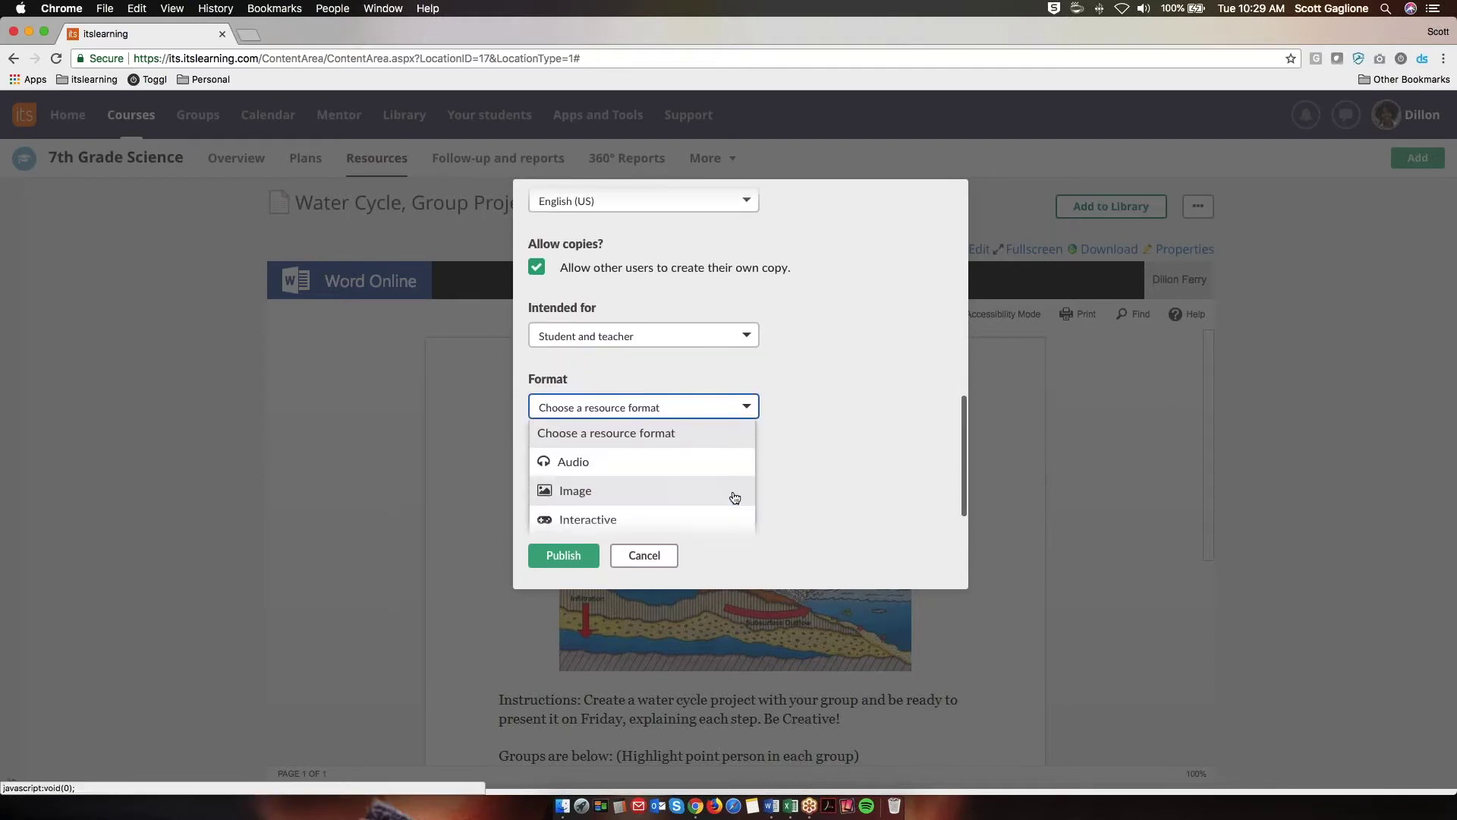
pyautogui.click(719, 495)
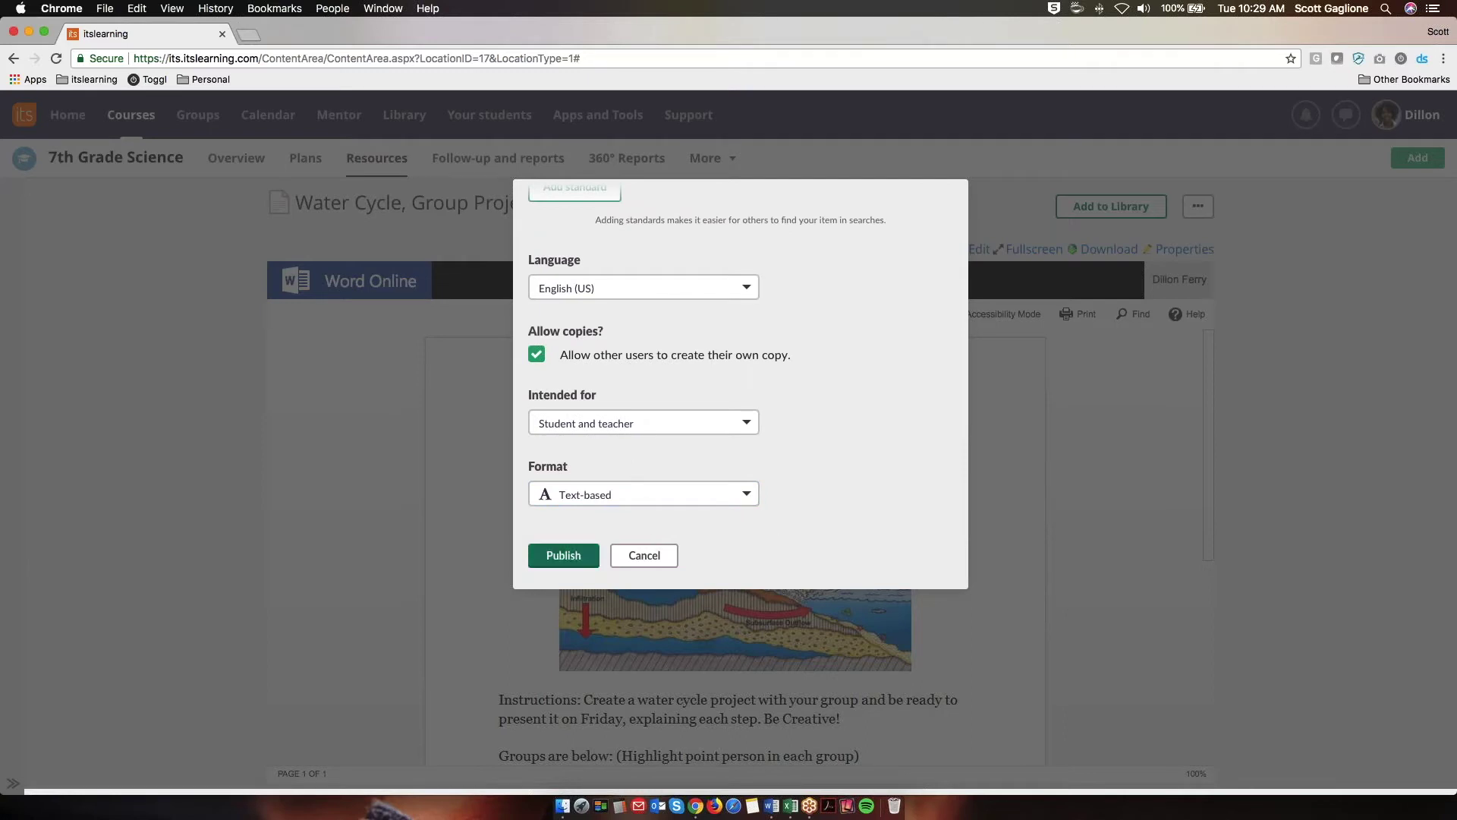
pyautogui.click(565, 557)
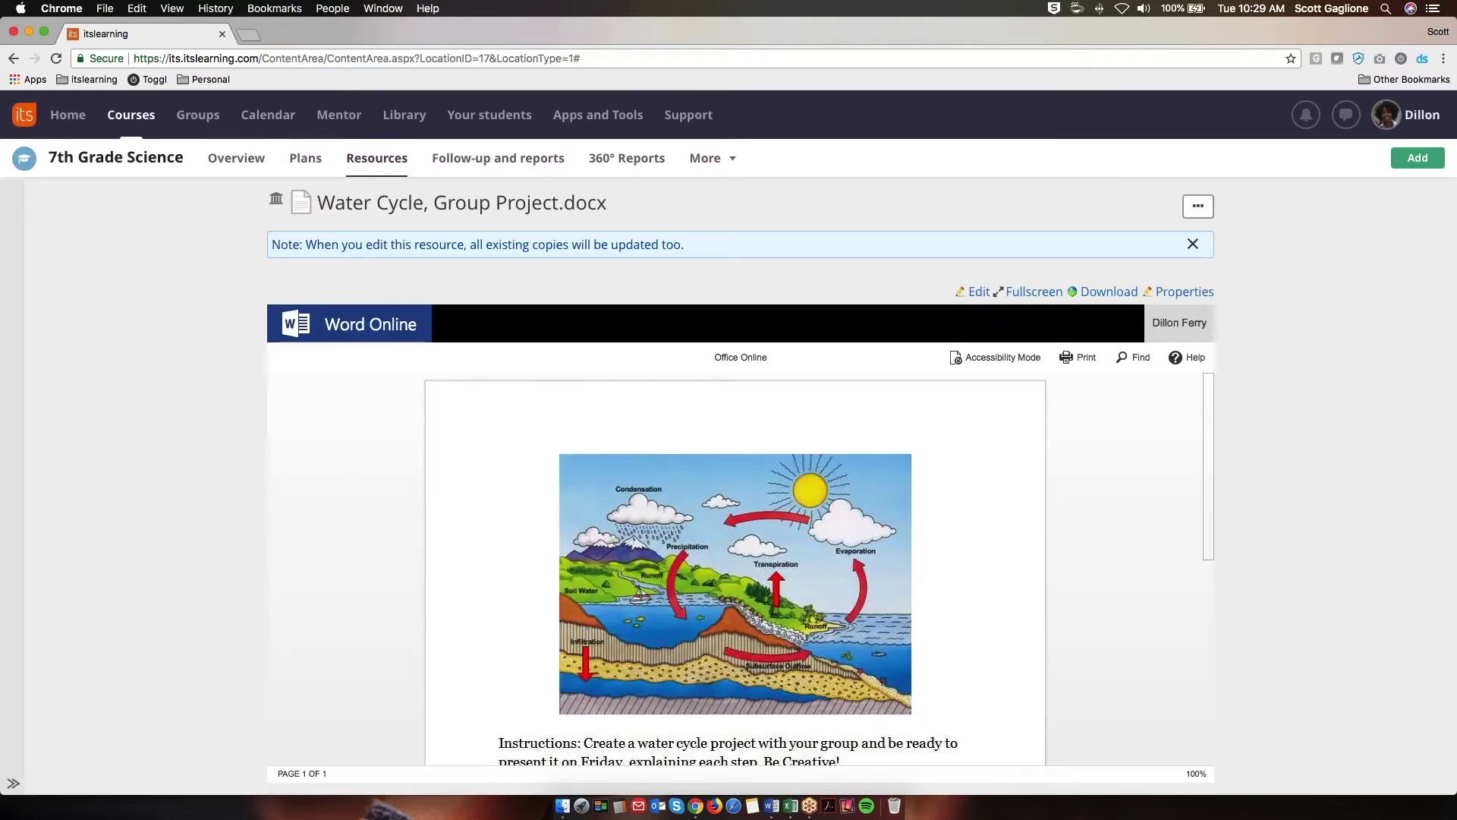
pyautogui.moveTo(278, 209)
pyautogui.click(1192, 244)
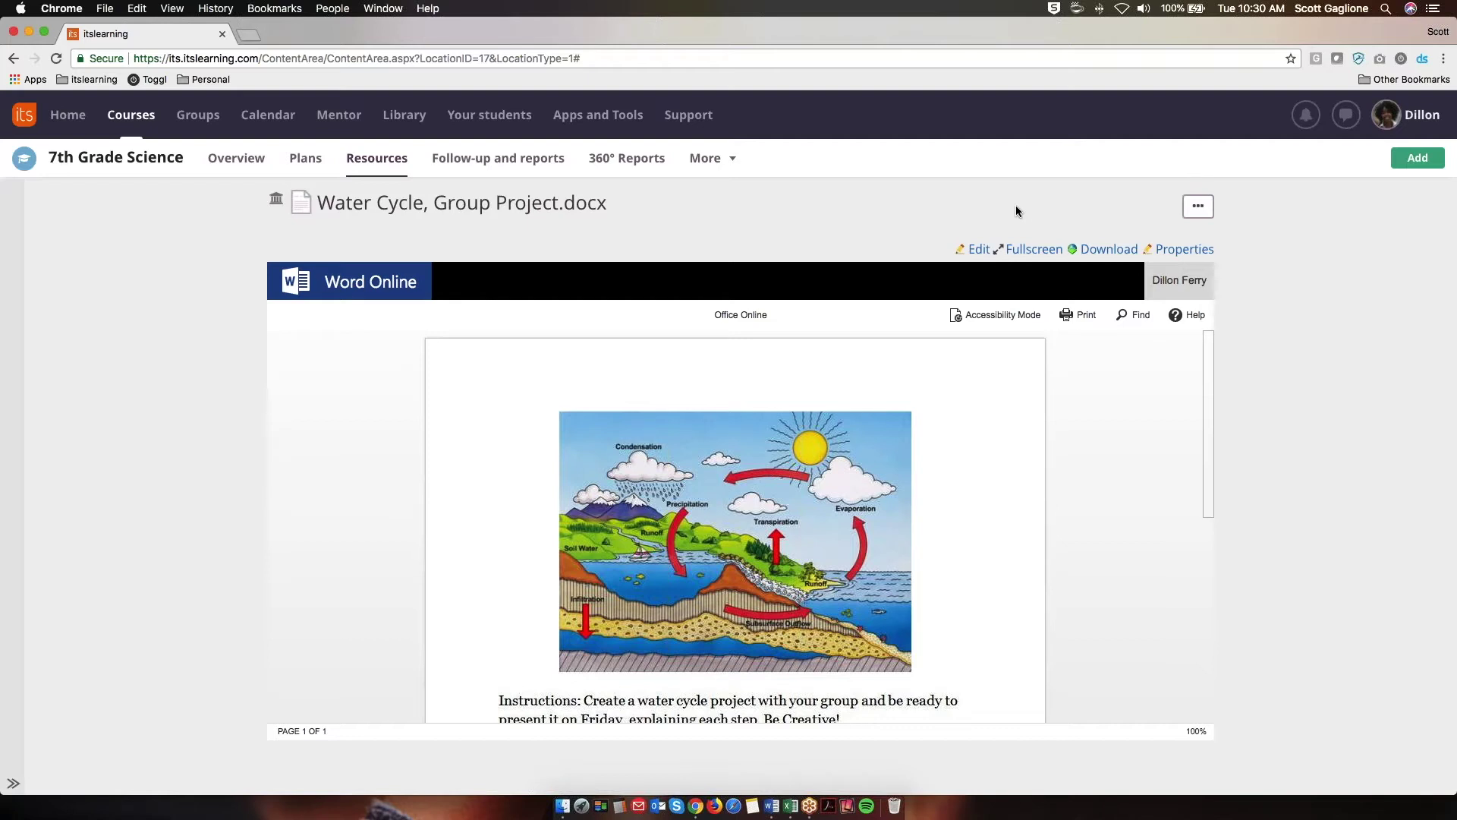
# Step: Start adding library content to the 7th Grade Science resources and search the library for "water cycle"
pyautogui.click(302, 161)
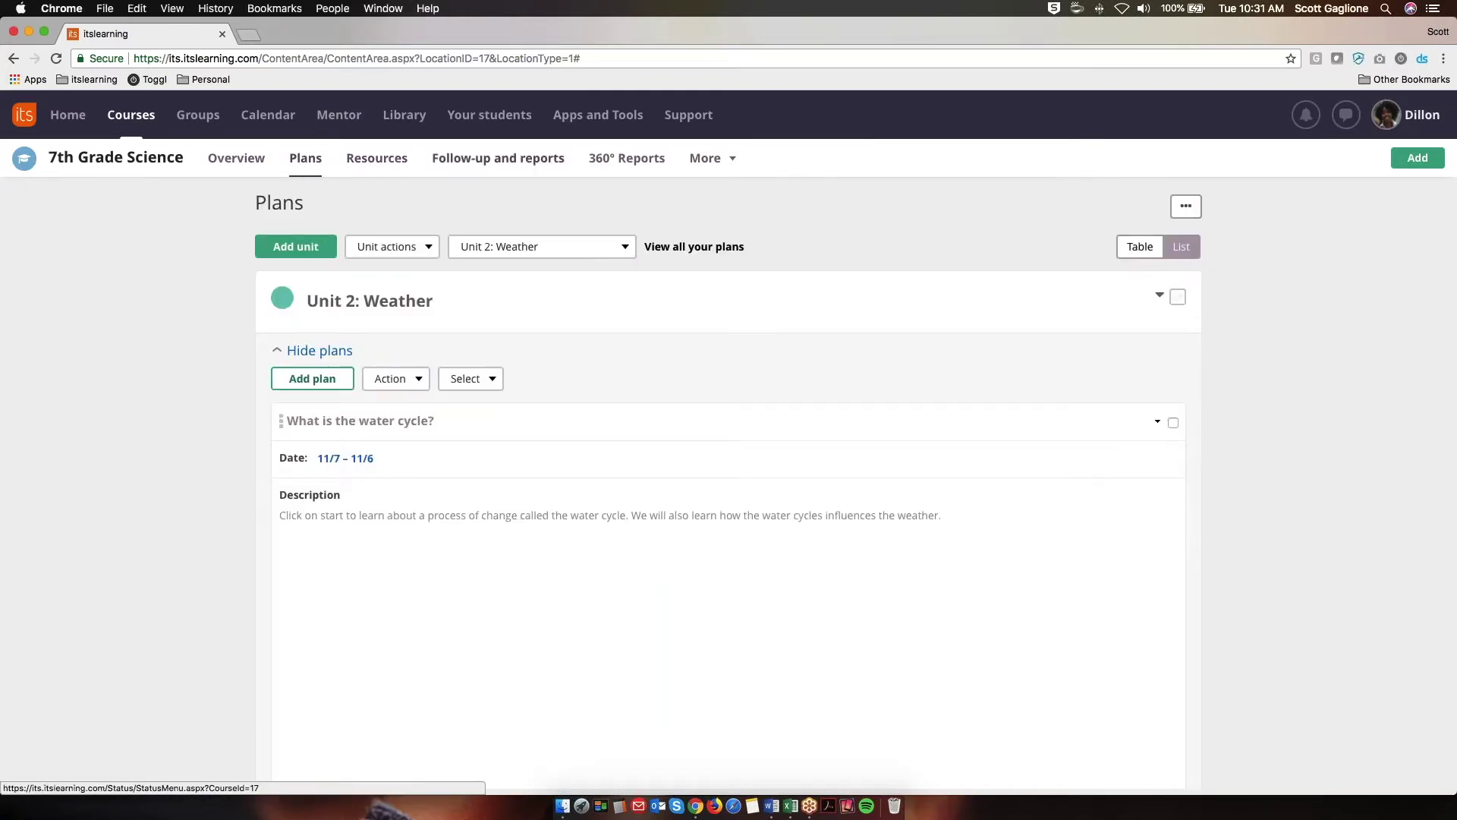
pyautogui.click(385, 162)
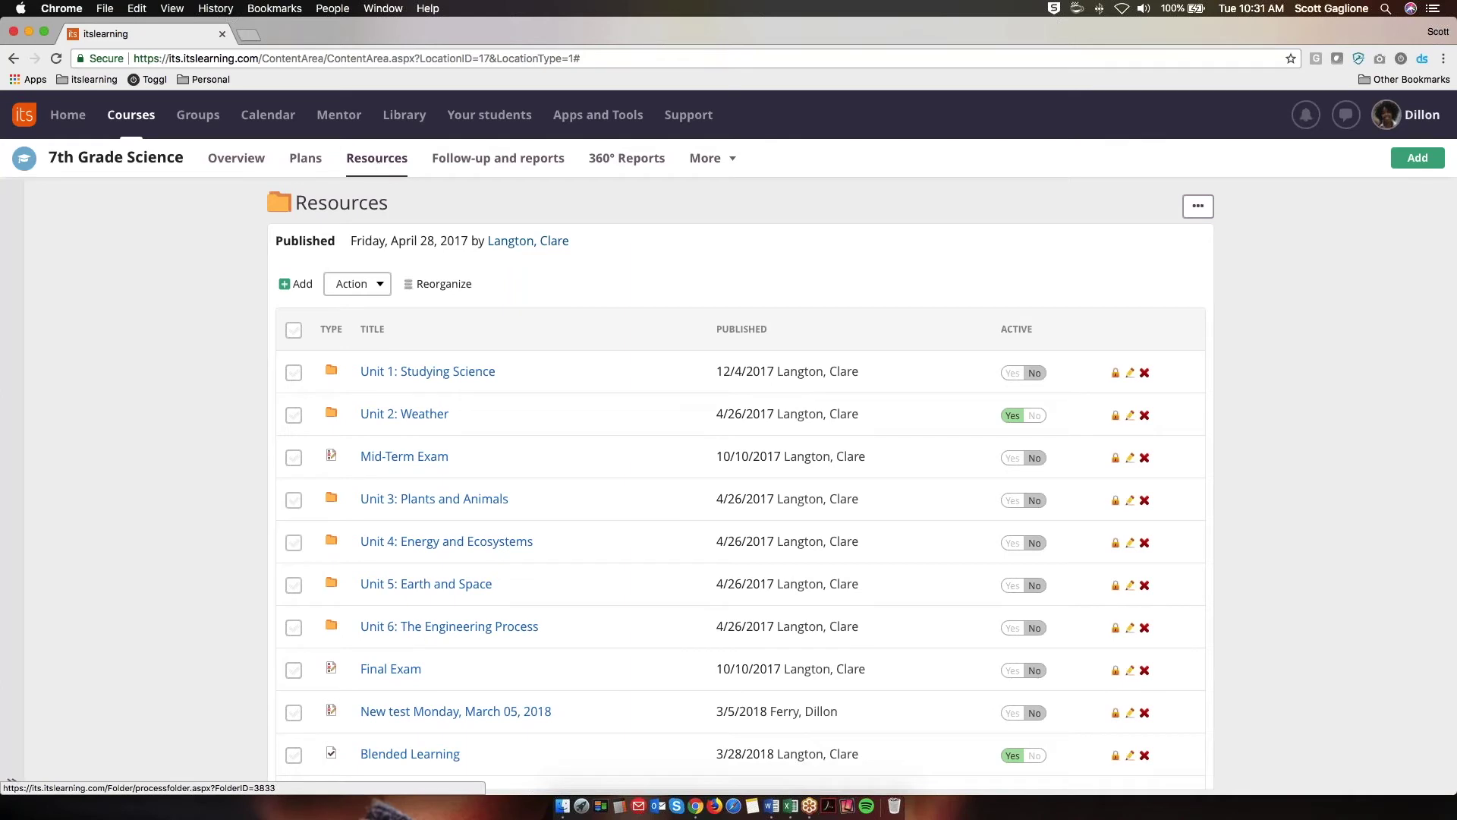
pyautogui.click(303, 287)
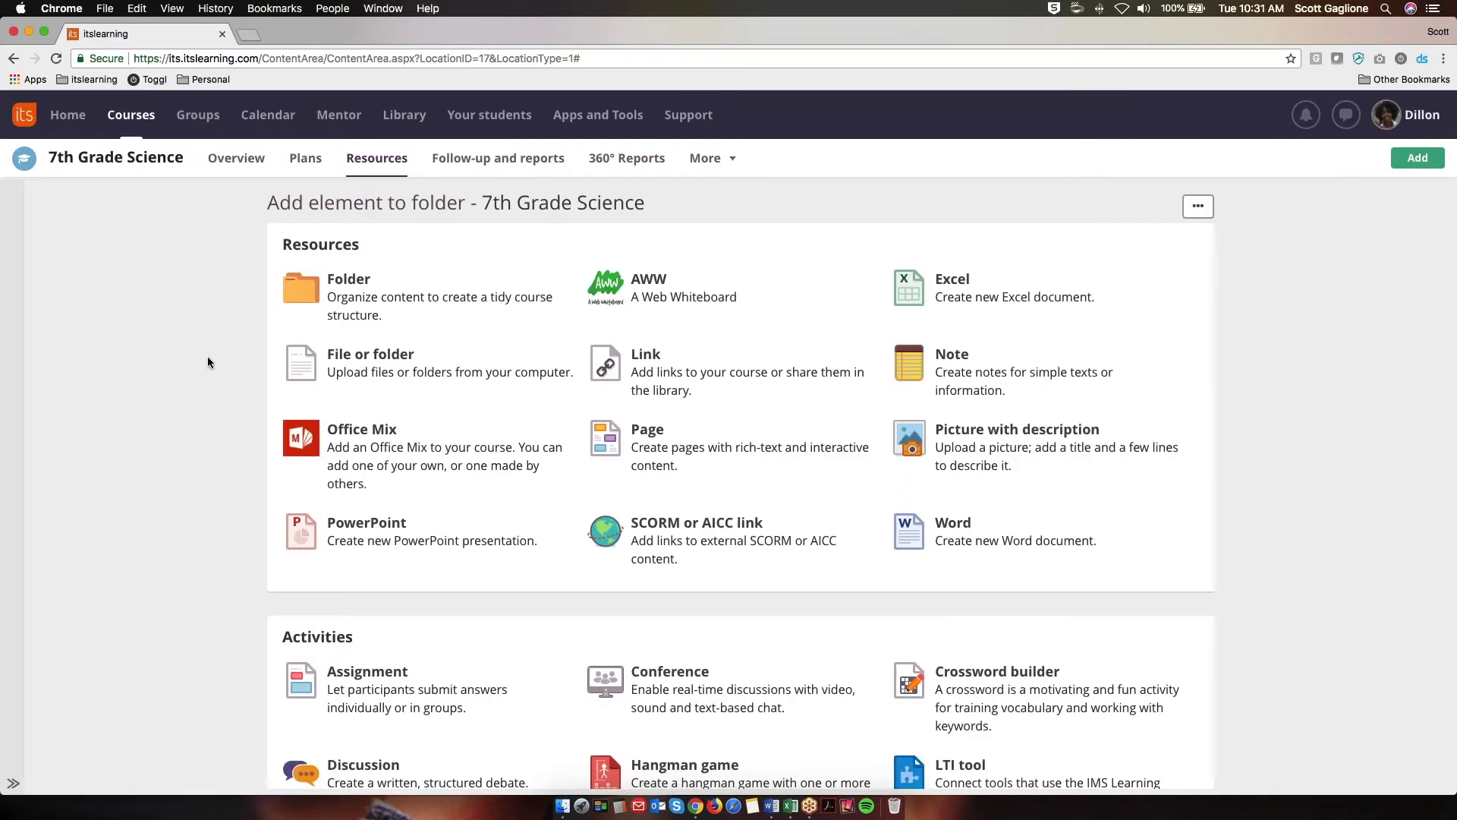
pyautogui.scroll(-5, 221, 402)
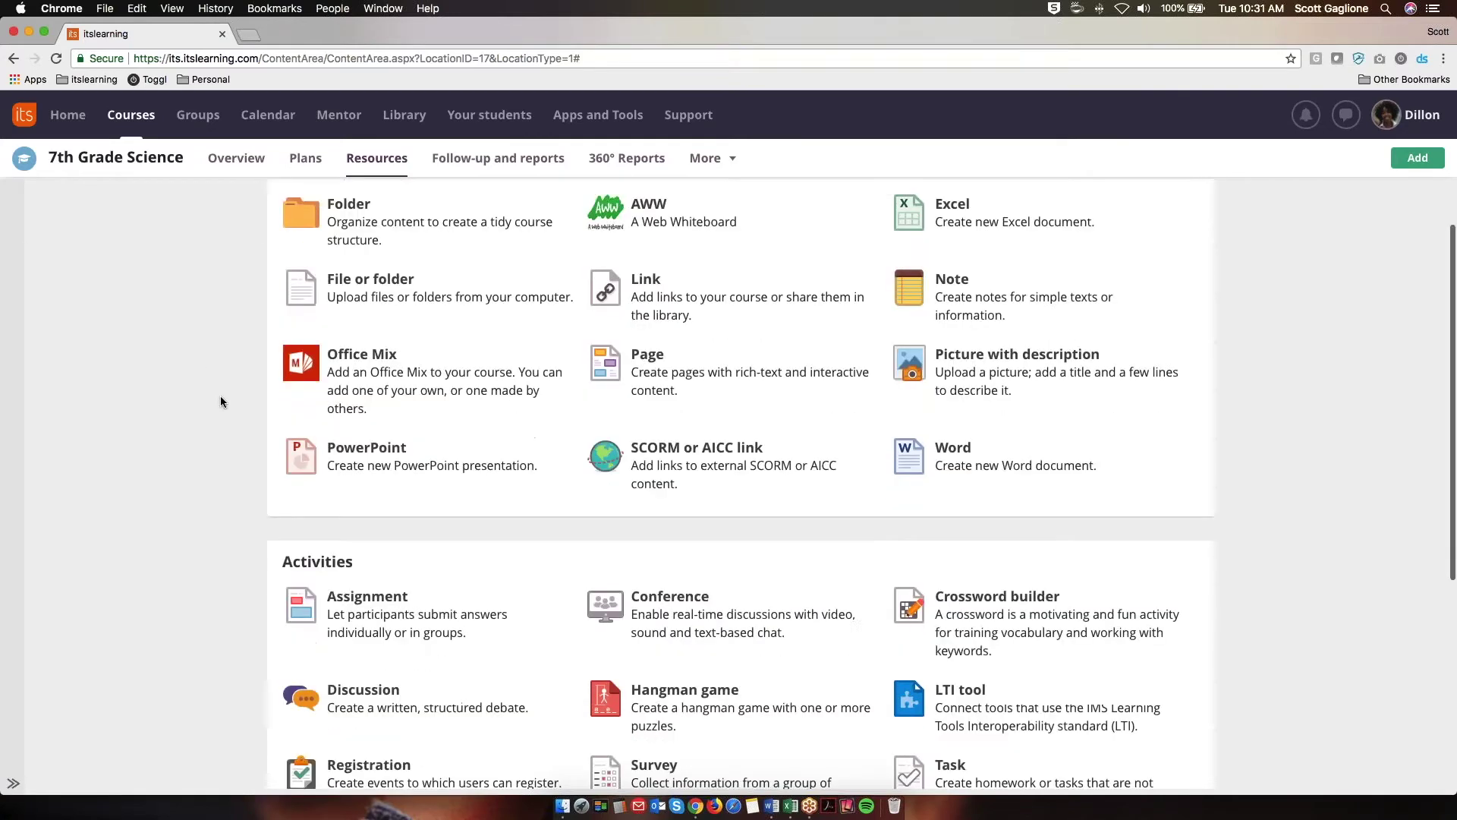
pyautogui.scroll(-3, 220, 401)
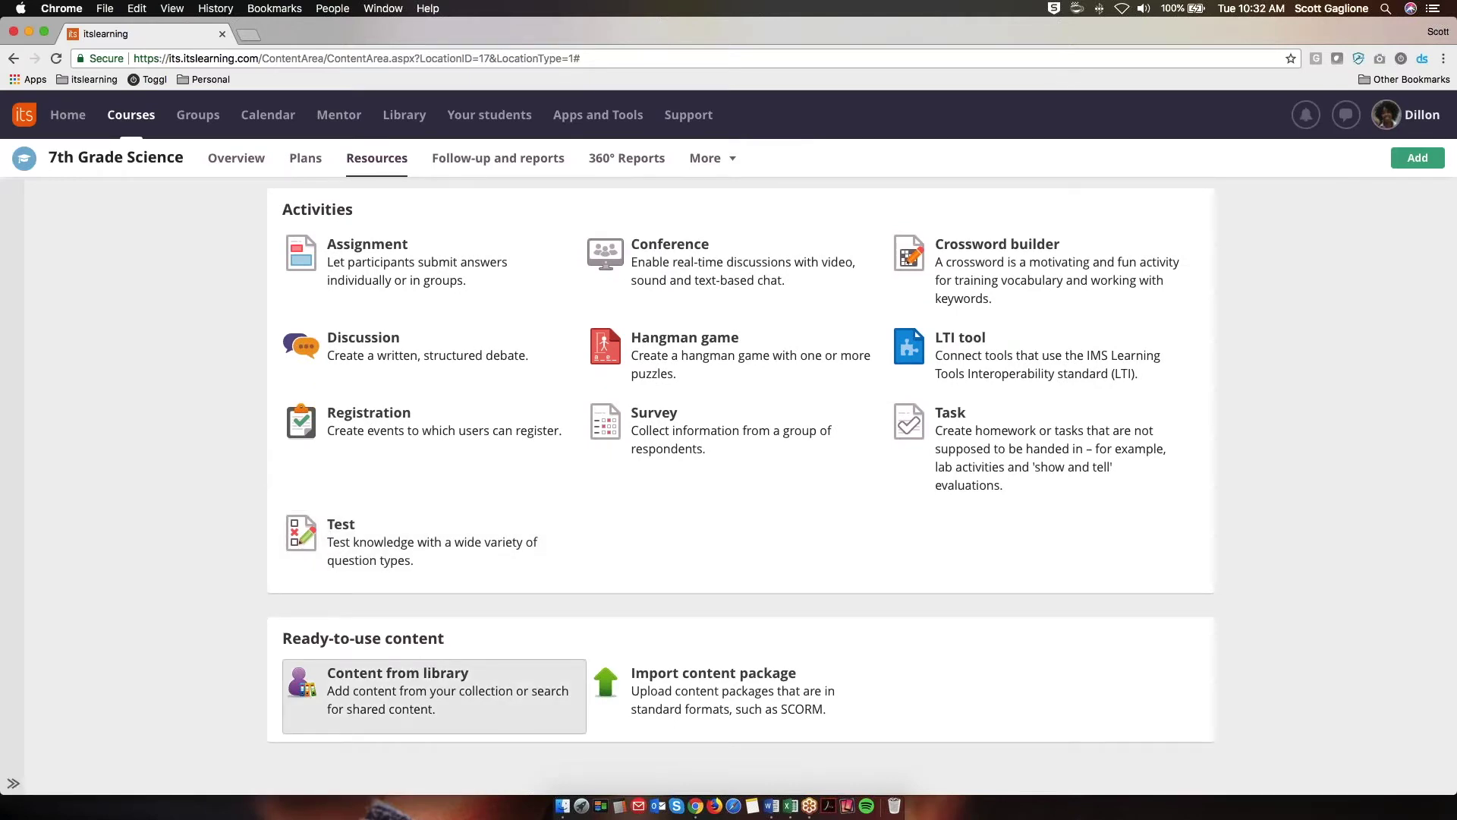
pyautogui.click(433, 695)
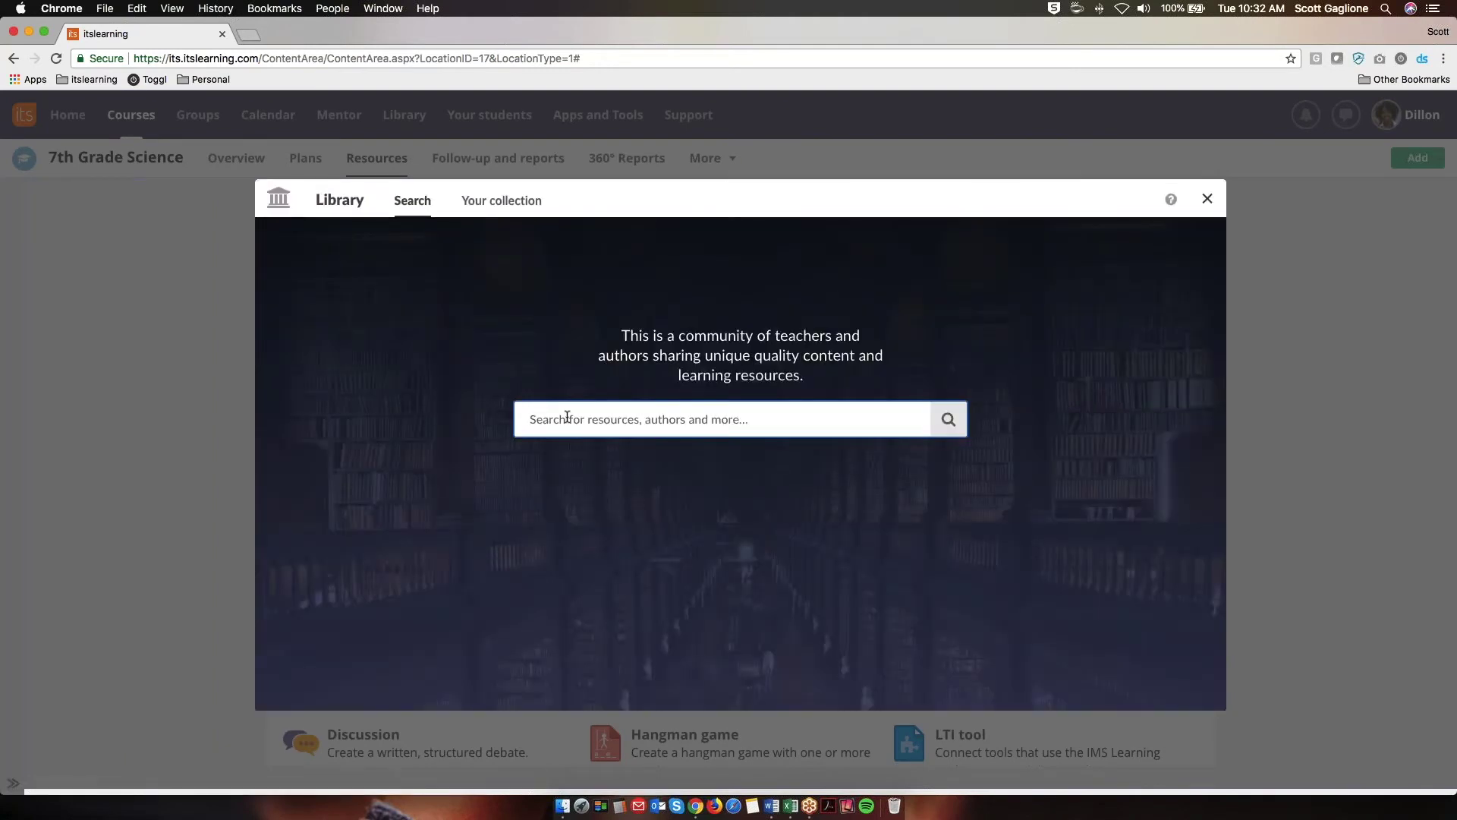
pyautogui.write('water cycle')
pyautogui.press('Return')
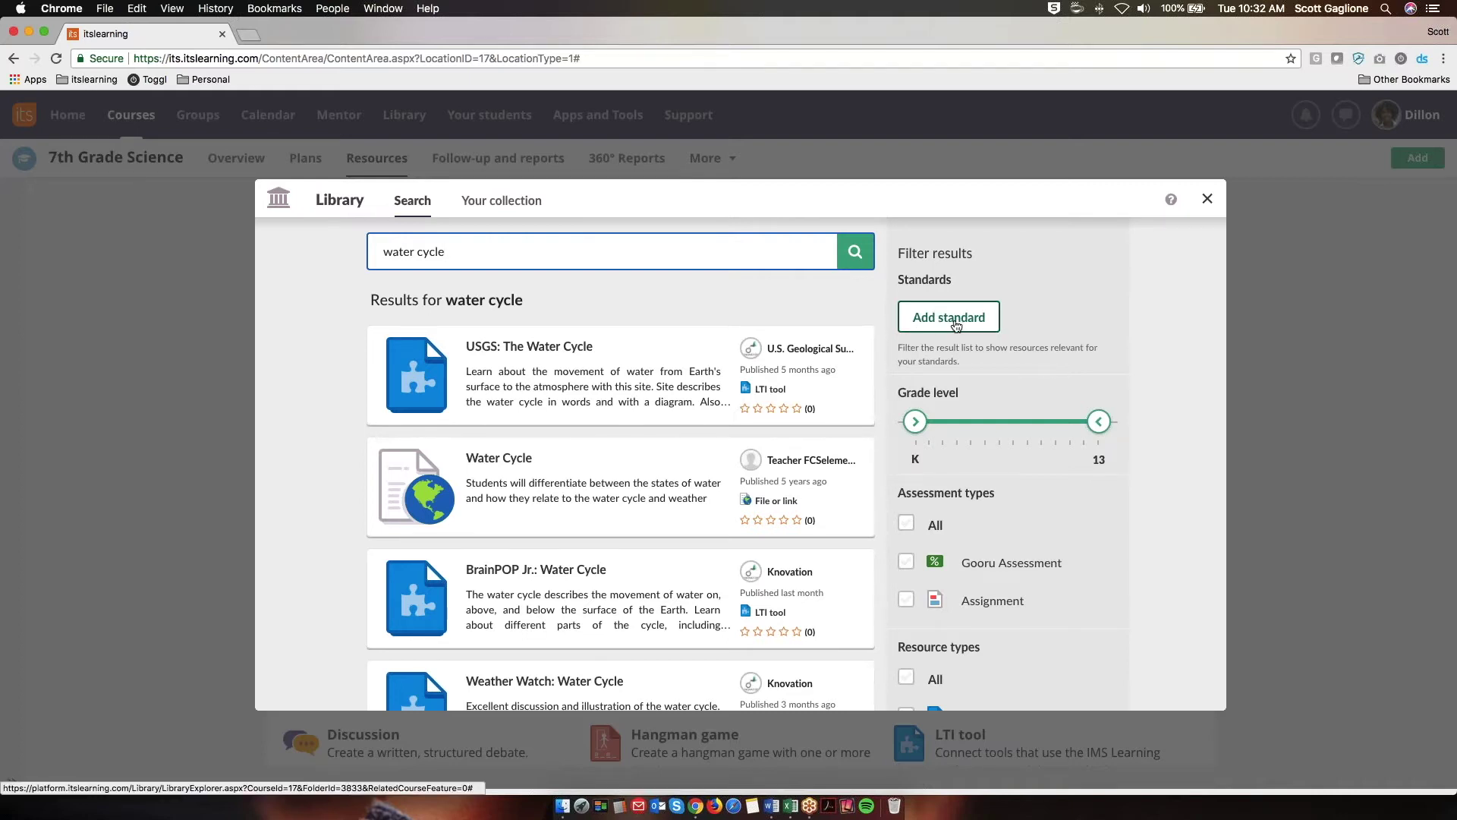
# Step: Narrow the search results to grade levels 6 through 12
pyautogui.scroll(-1, 993, 380)
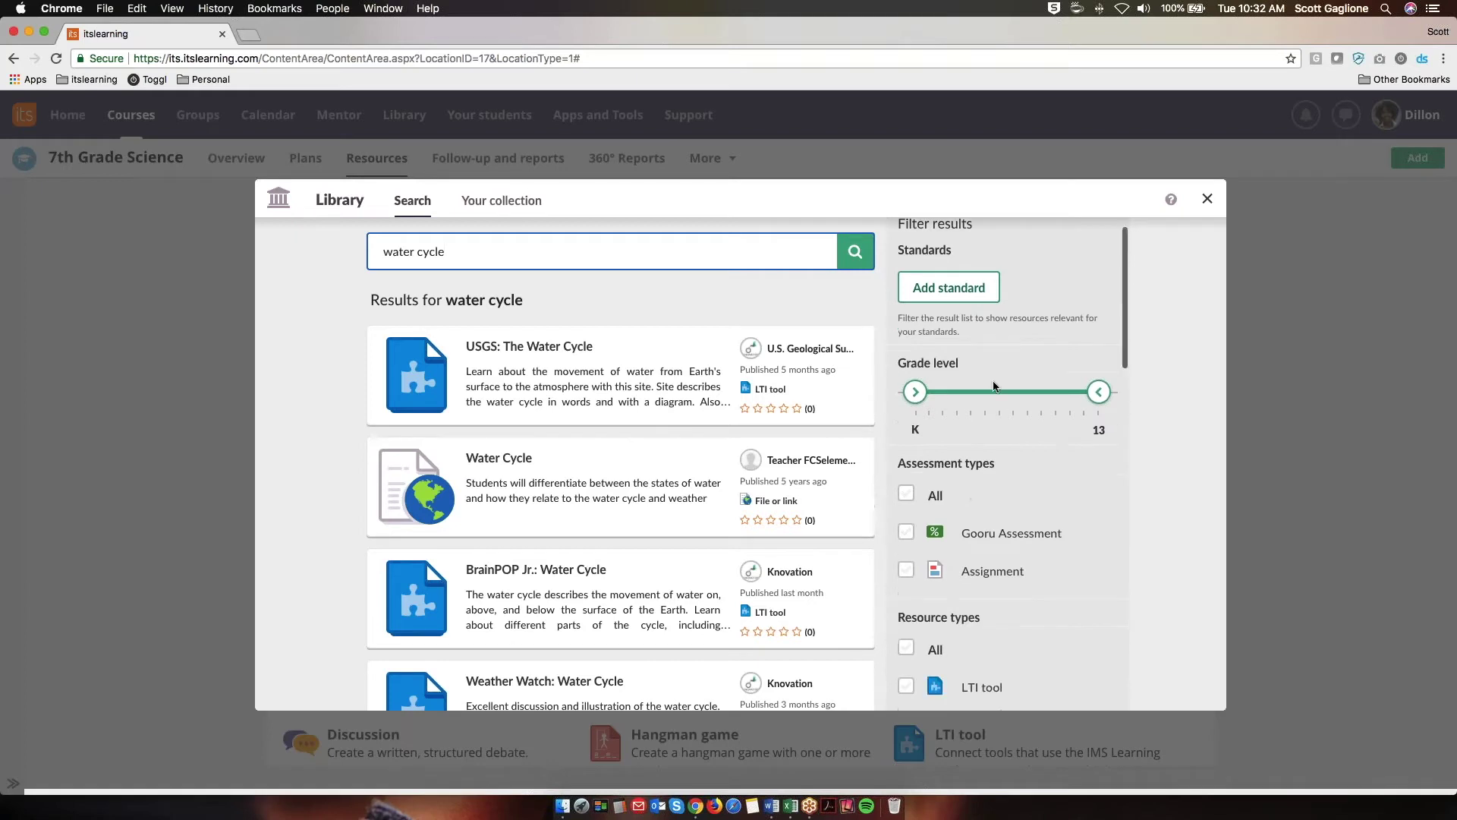
pyautogui.scroll(-1, 993, 386)
pyautogui.moveTo(915, 374); pyautogui.dragTo(1003, 377)
pyautogui.moveTo(1099, 374); pyautogui.dragTo(1085, 374)
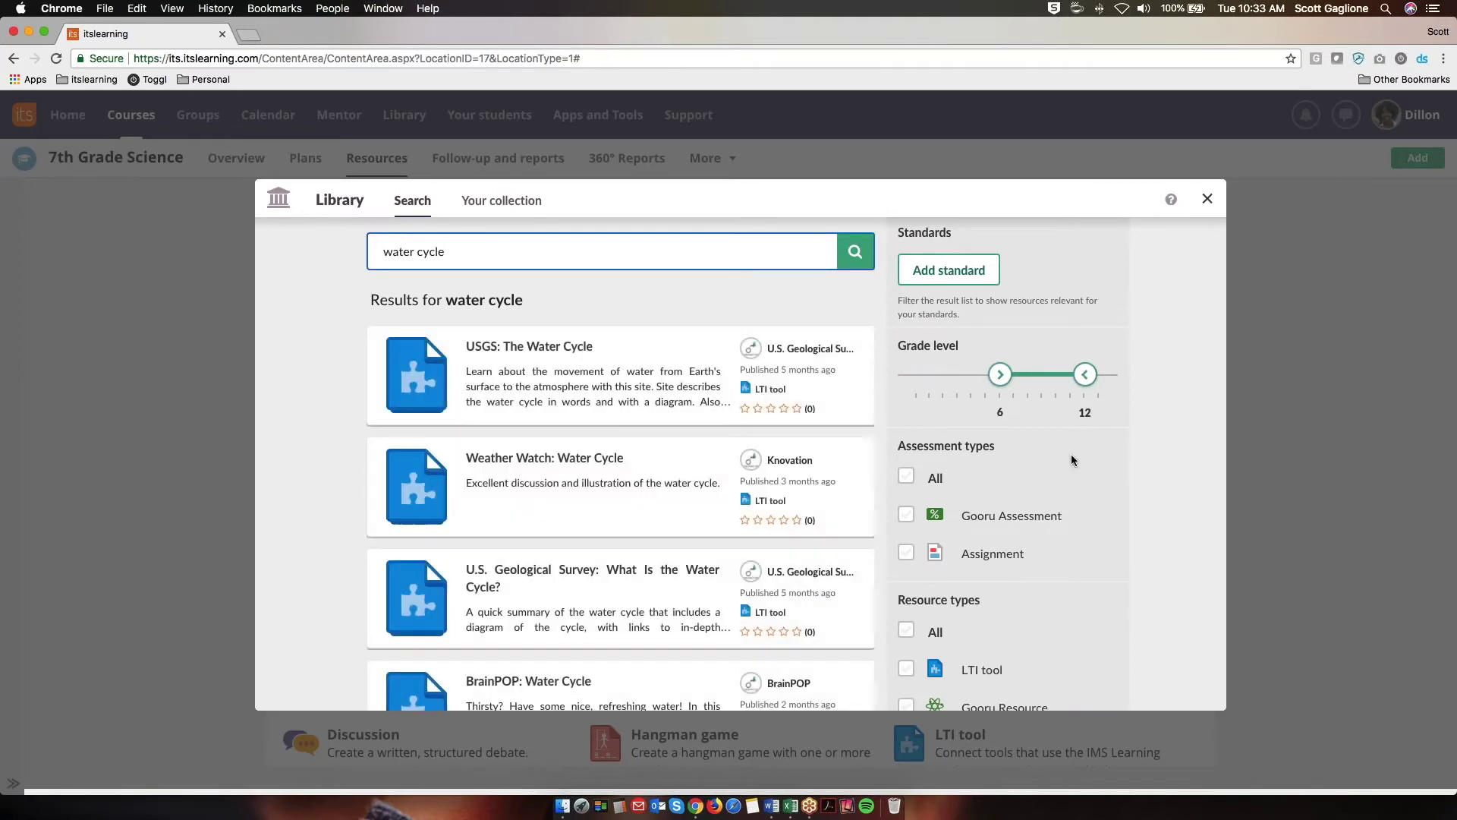
# Step: Reset the grade level filter to the full range from K to 13
pyautogui.click(1000, 374)
pyautogui.moveTo(1000, 374); pyautogui.dragTo(916, 374)
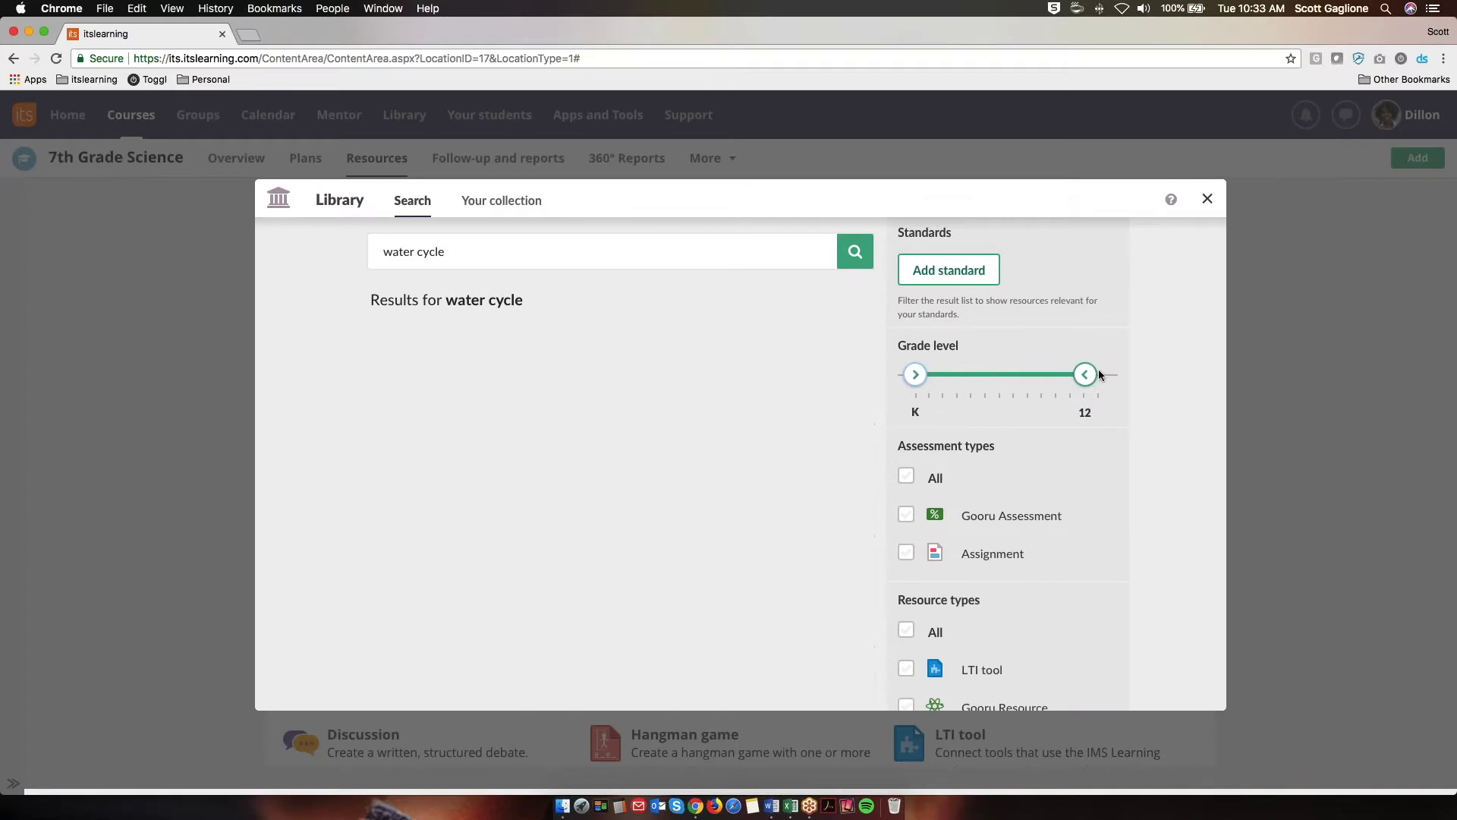
pyautogui.moveTo(1088, 374); pyautogui.dragTo(1109, 372)
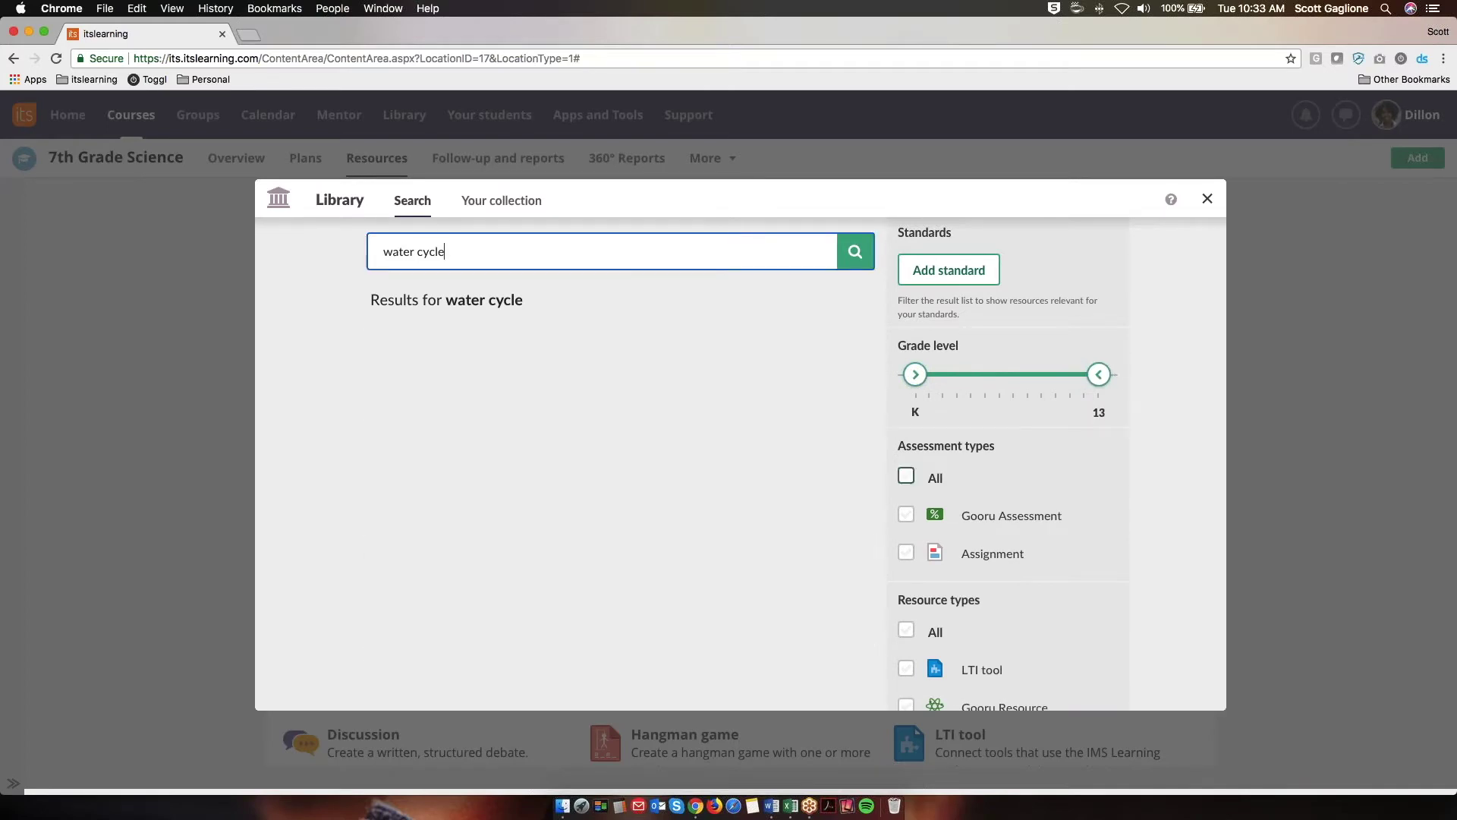
# Step: Examine the assessment type, resource type and format filters available for the water cycle results
pyautogui.scroll(-2, 906, 478)
pyautogui.scroll(-1, 1075, 474)
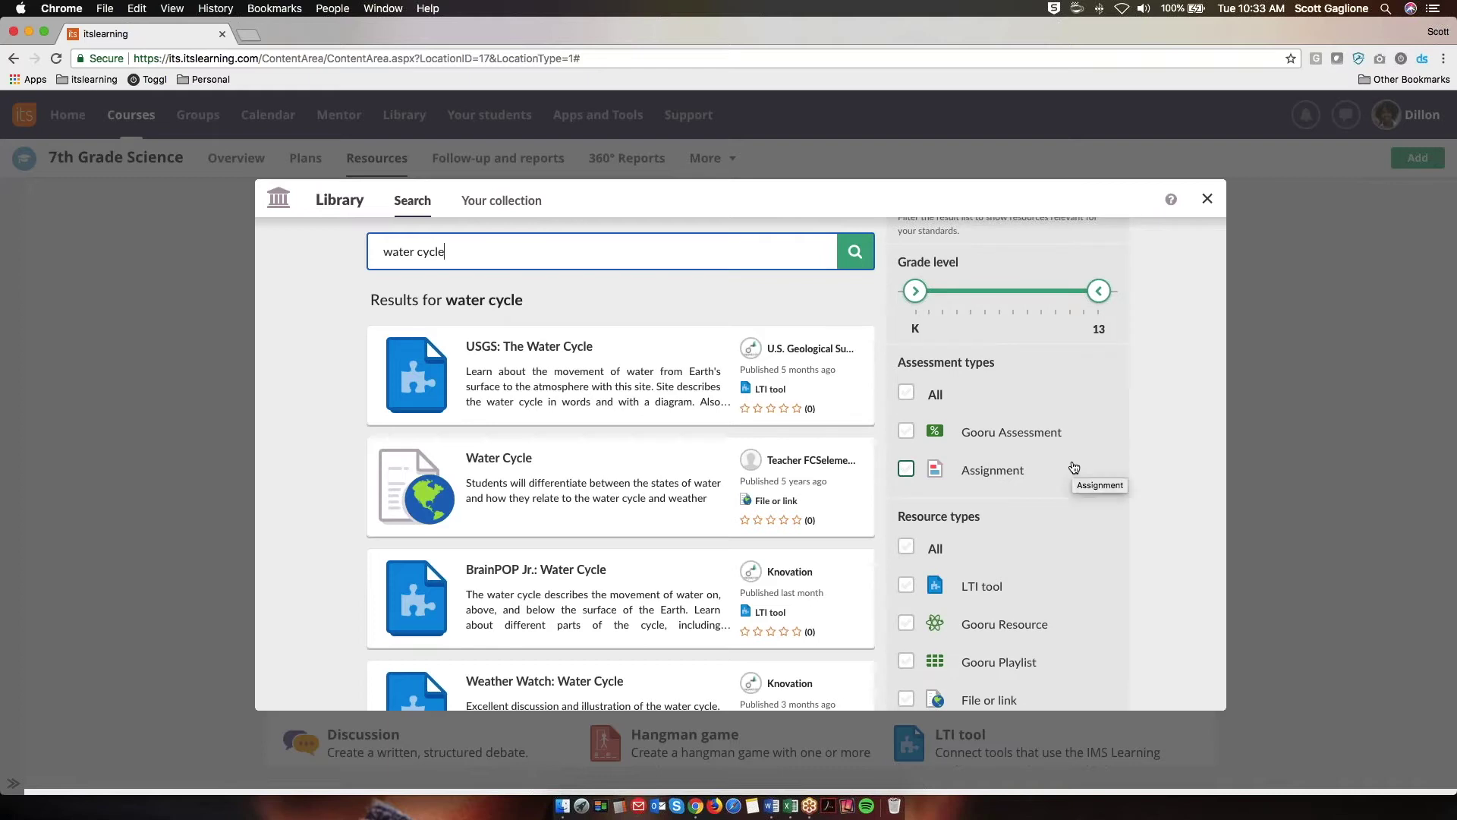
pyautogui.scroll(-3, 1073, 469)
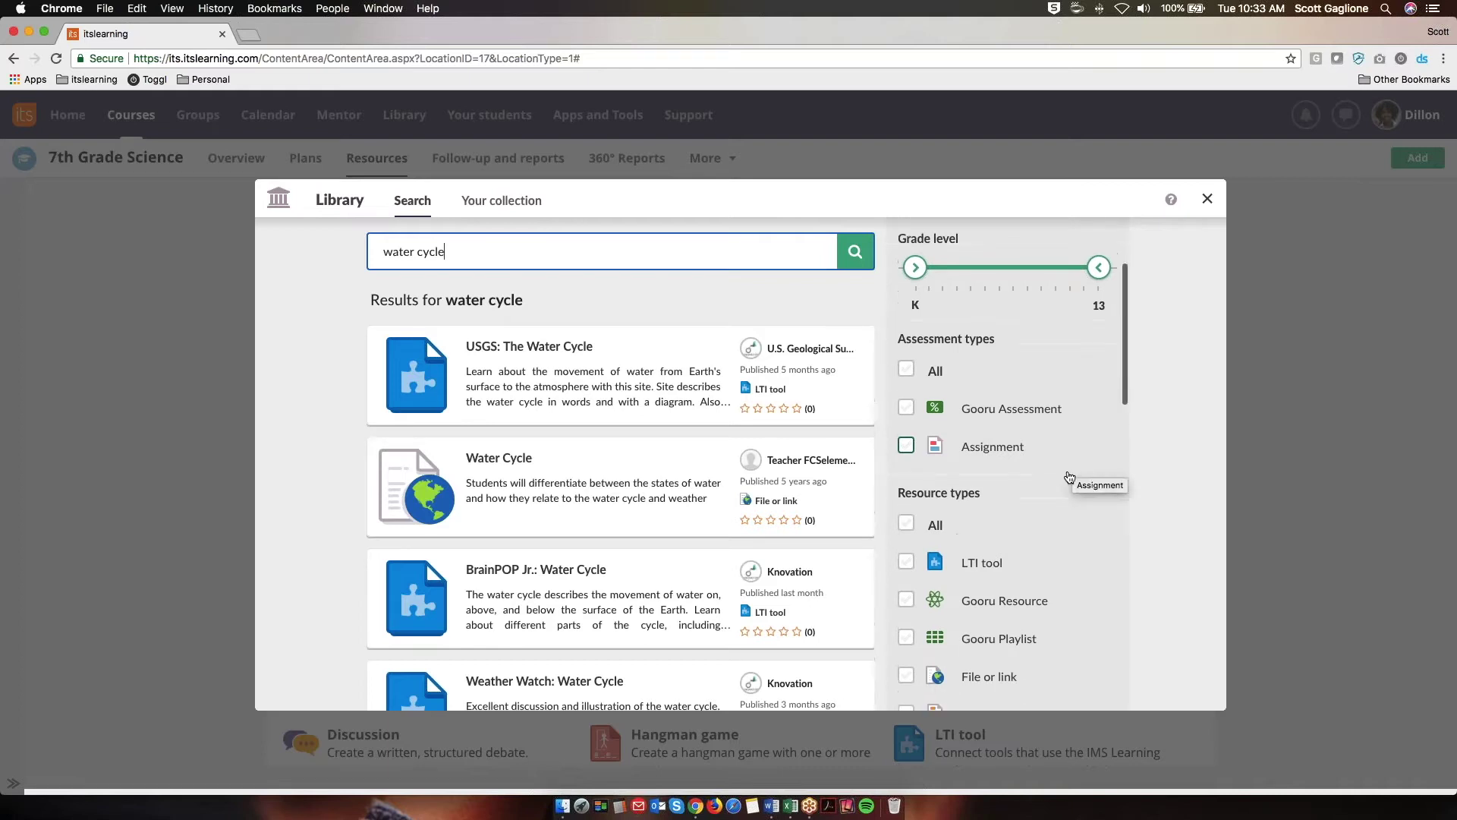
pyautogui.scroll(-3, 1059, 475)
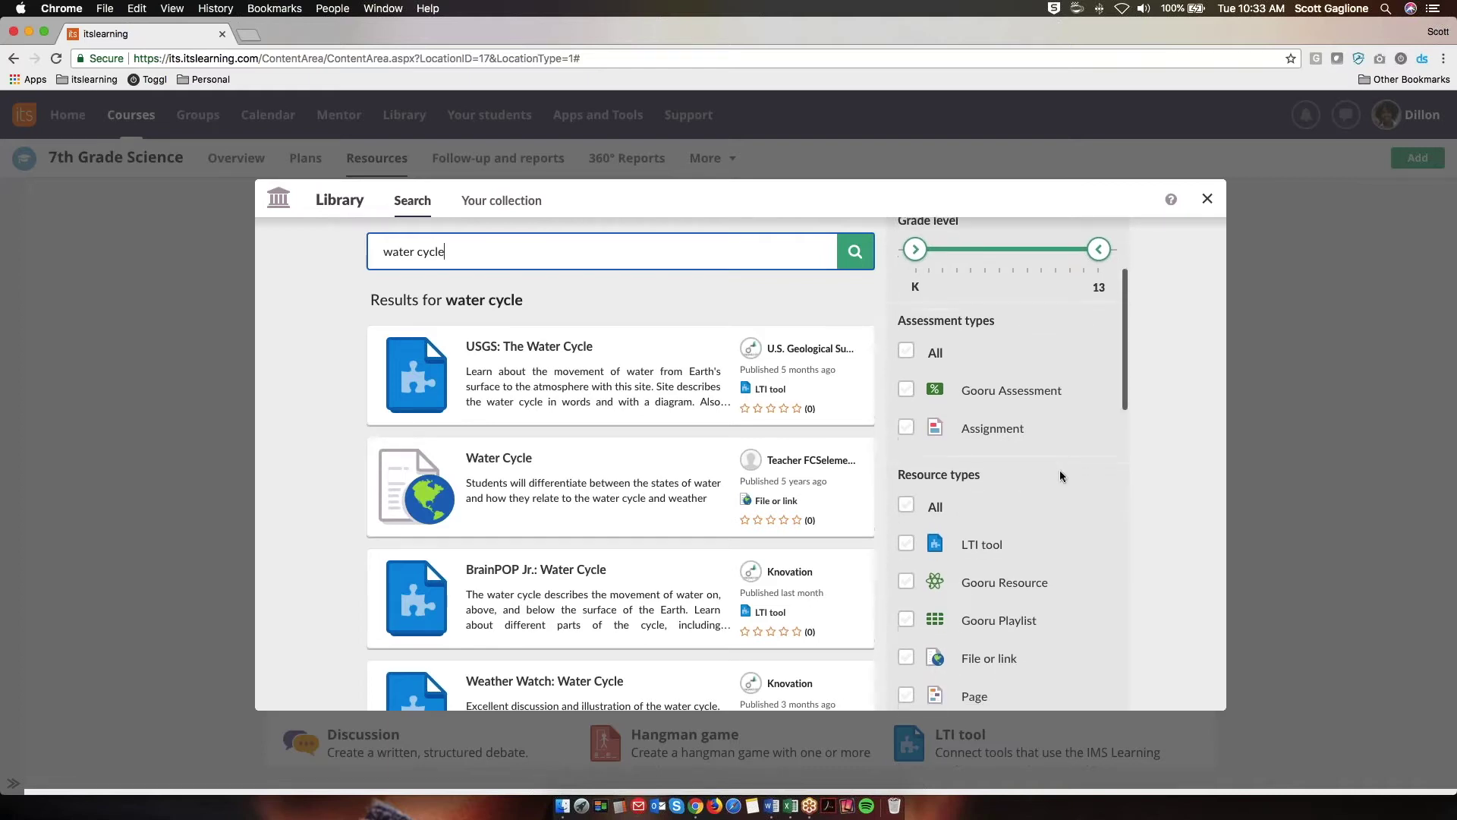
pyautogui.scroll(-5, 1060, 475)
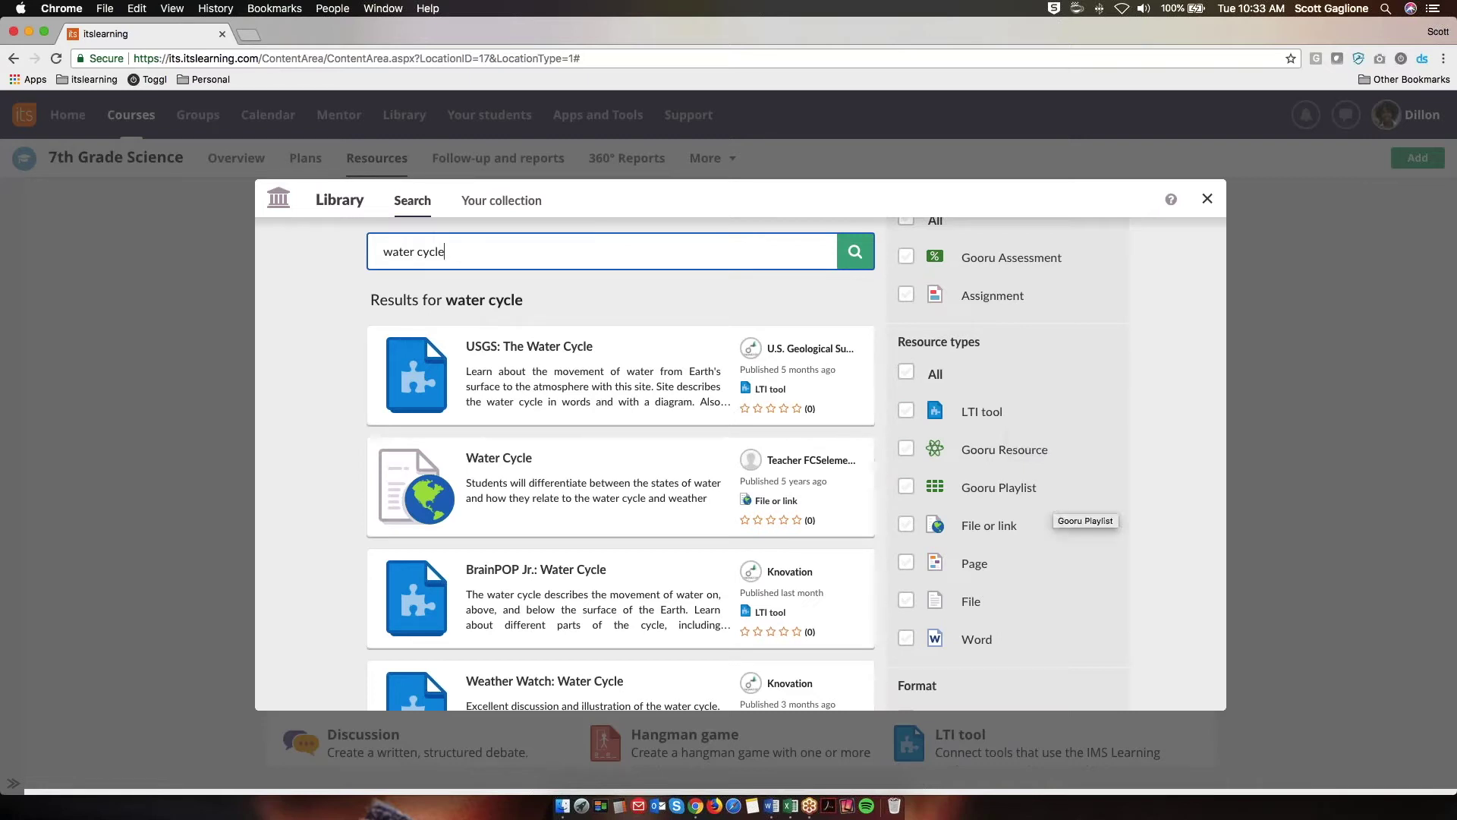
pyautogui.scroll(-2, 1052, 516)
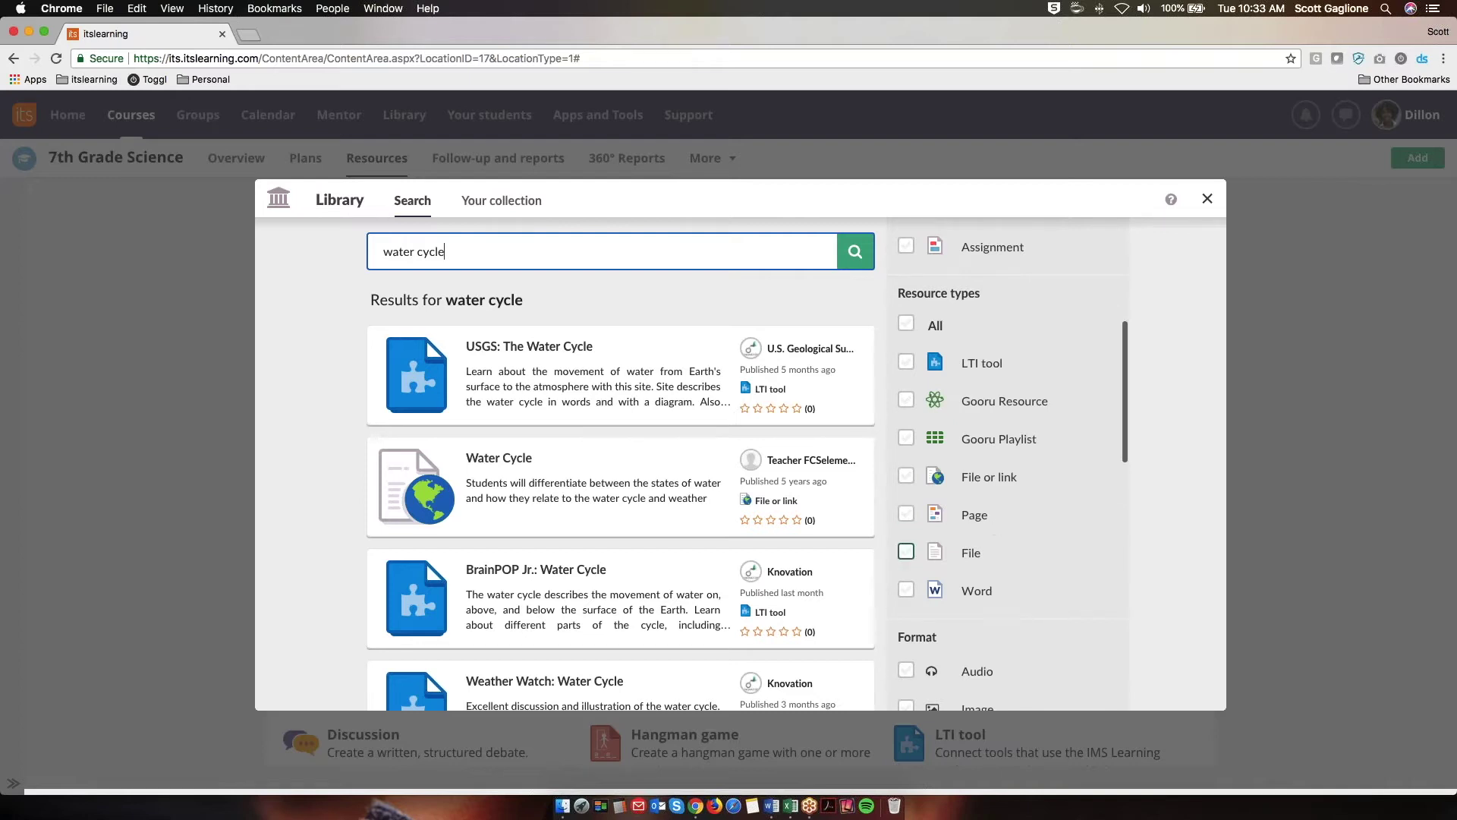
pyautogui.scroll(-2, 990, 539)
pyautogui.scroll(2, 990, 539)
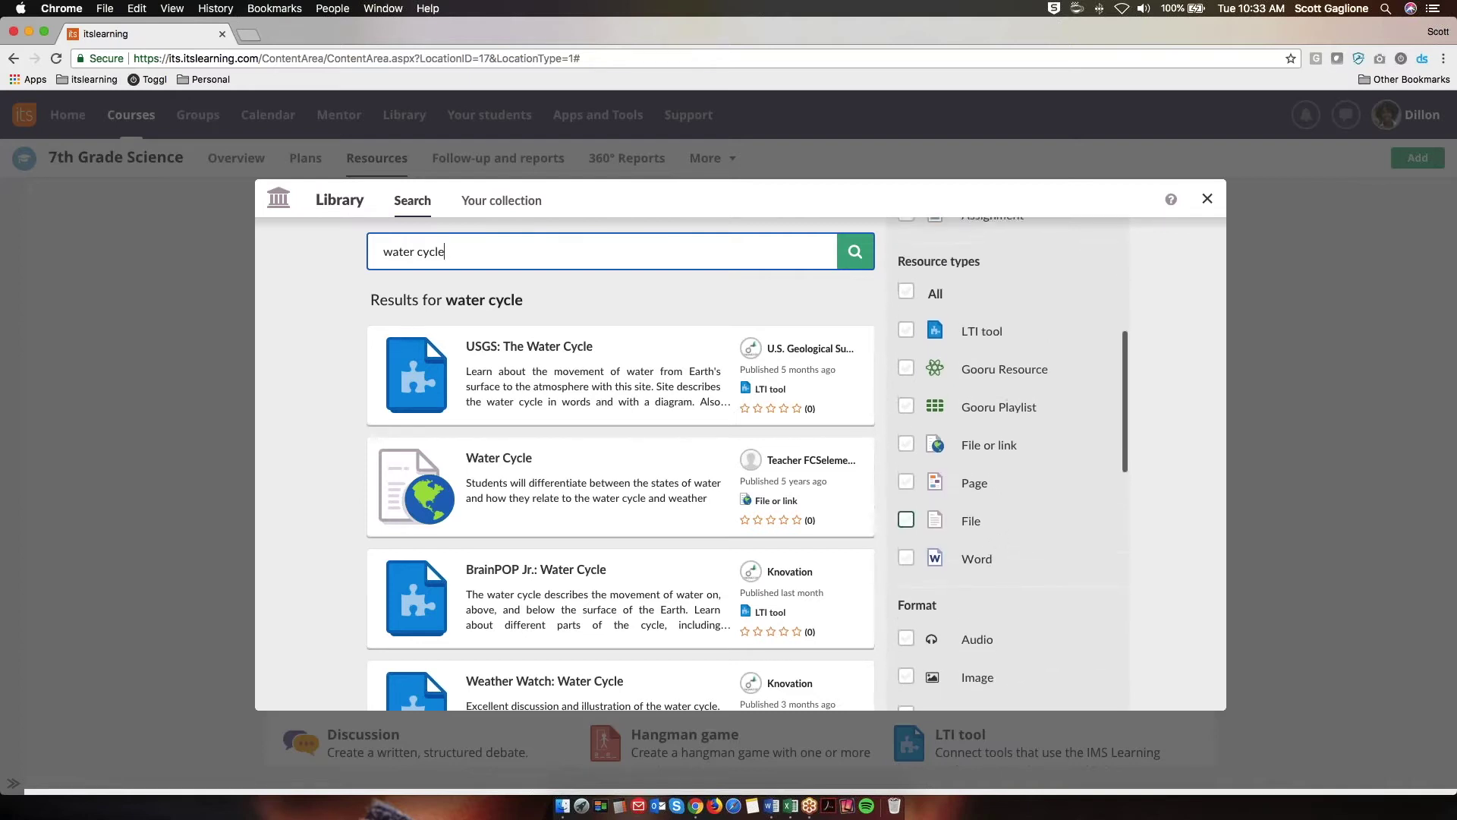
pyautogui.scroll(2, 987, 470)
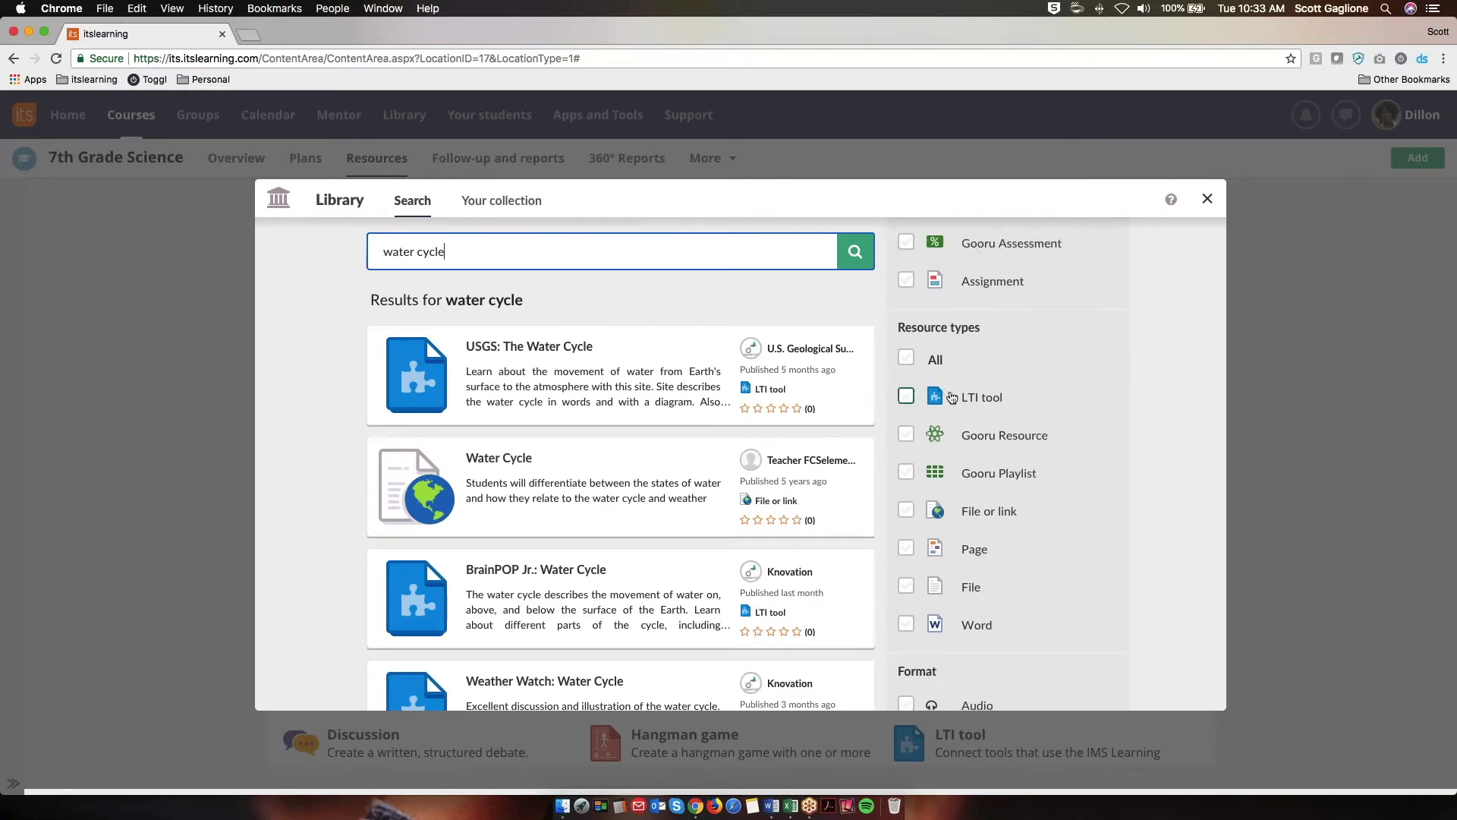
pyautogui.scroll(2, 1016, 520)
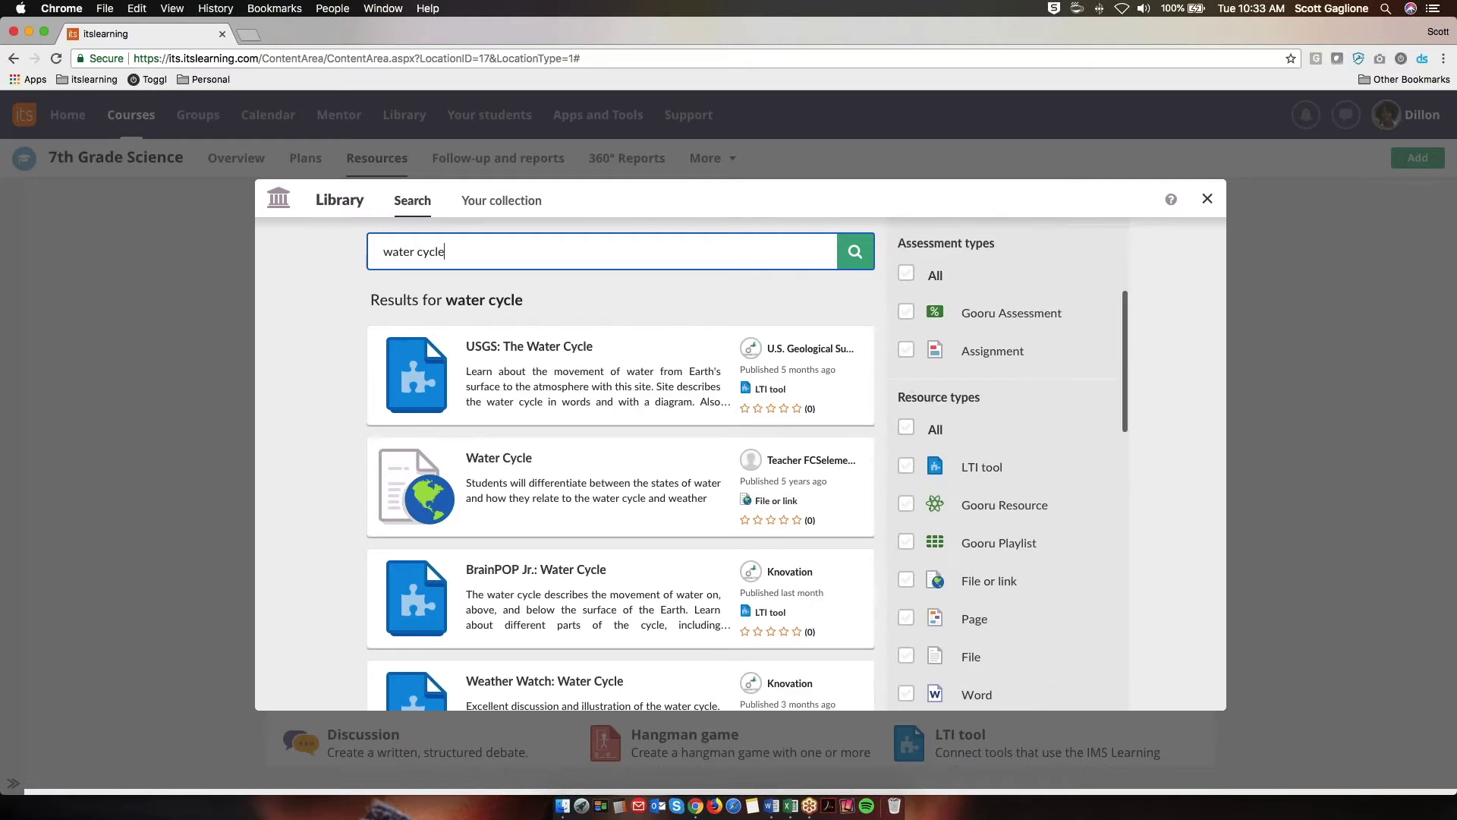
pyautogui.scroll(-4, 1083, 591)
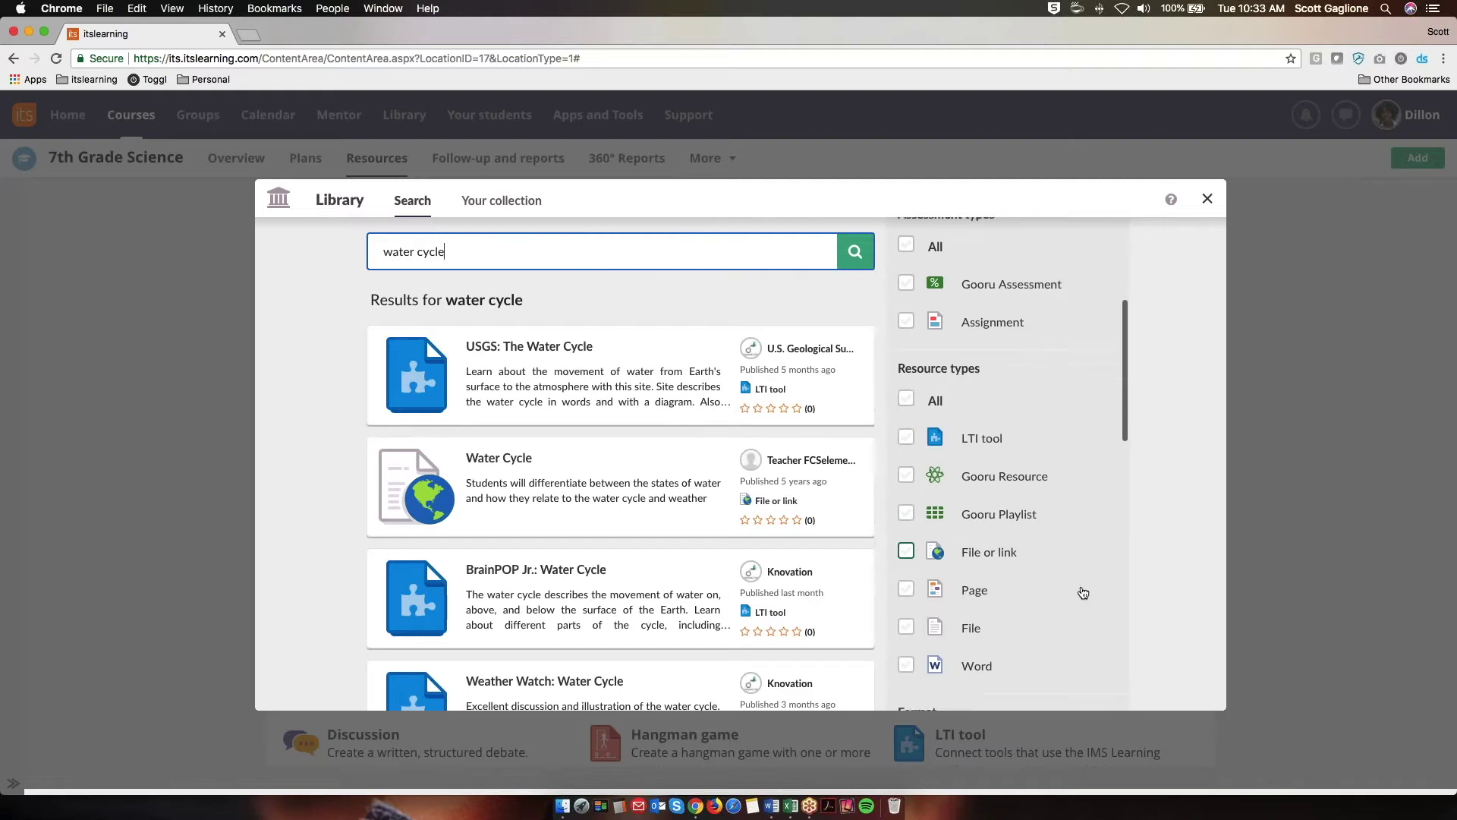
pyautogui.scroll(-5, 1082, 592)
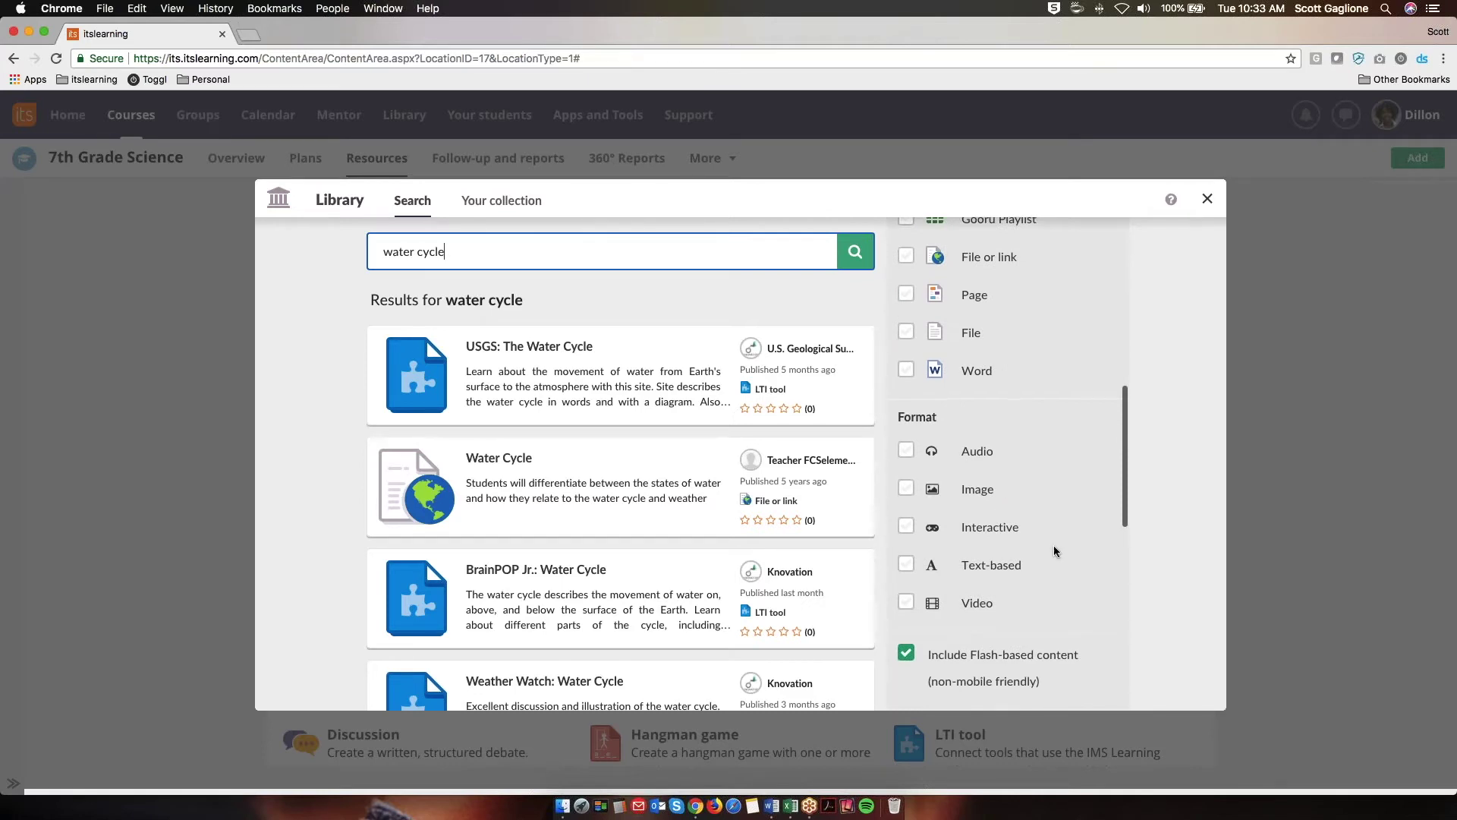
pyautogui.scroll(-2, 1053, 545)
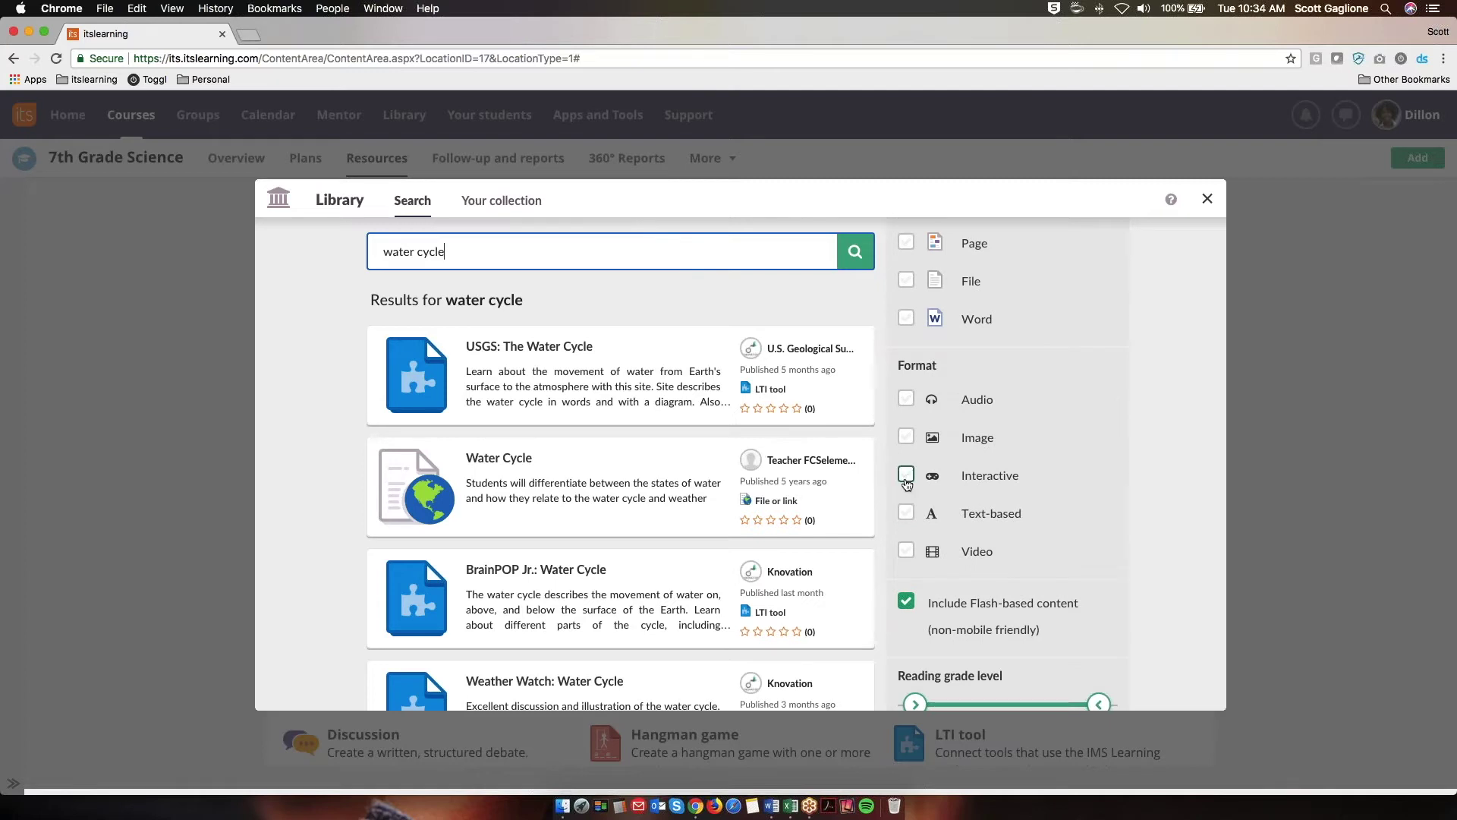
# Step: Exclude Flash-based content from the water cycle results and include it again
pyautogui.scroll(-3, 1054, 529)
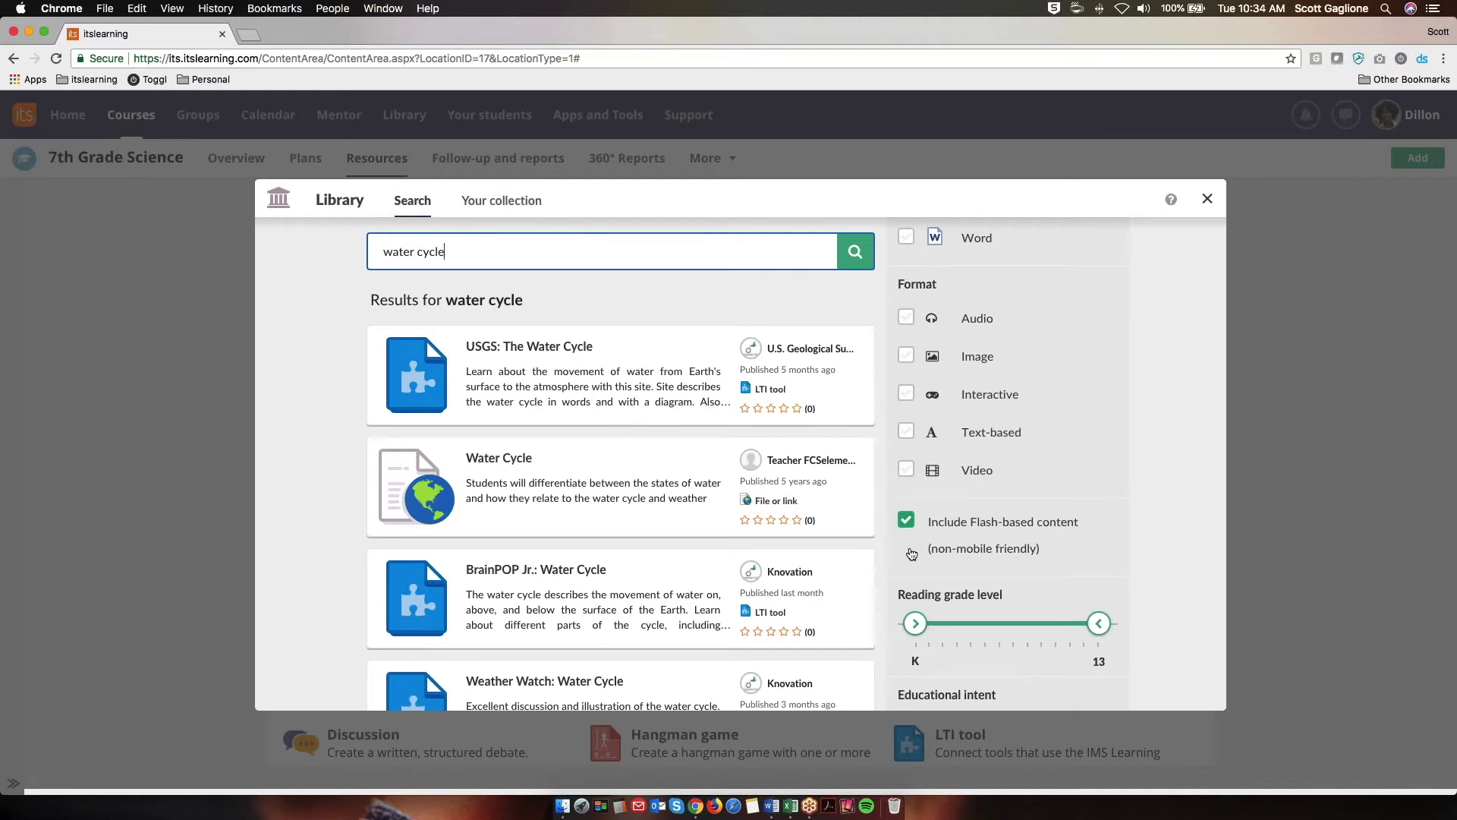
pyautogui.click(909, 524)
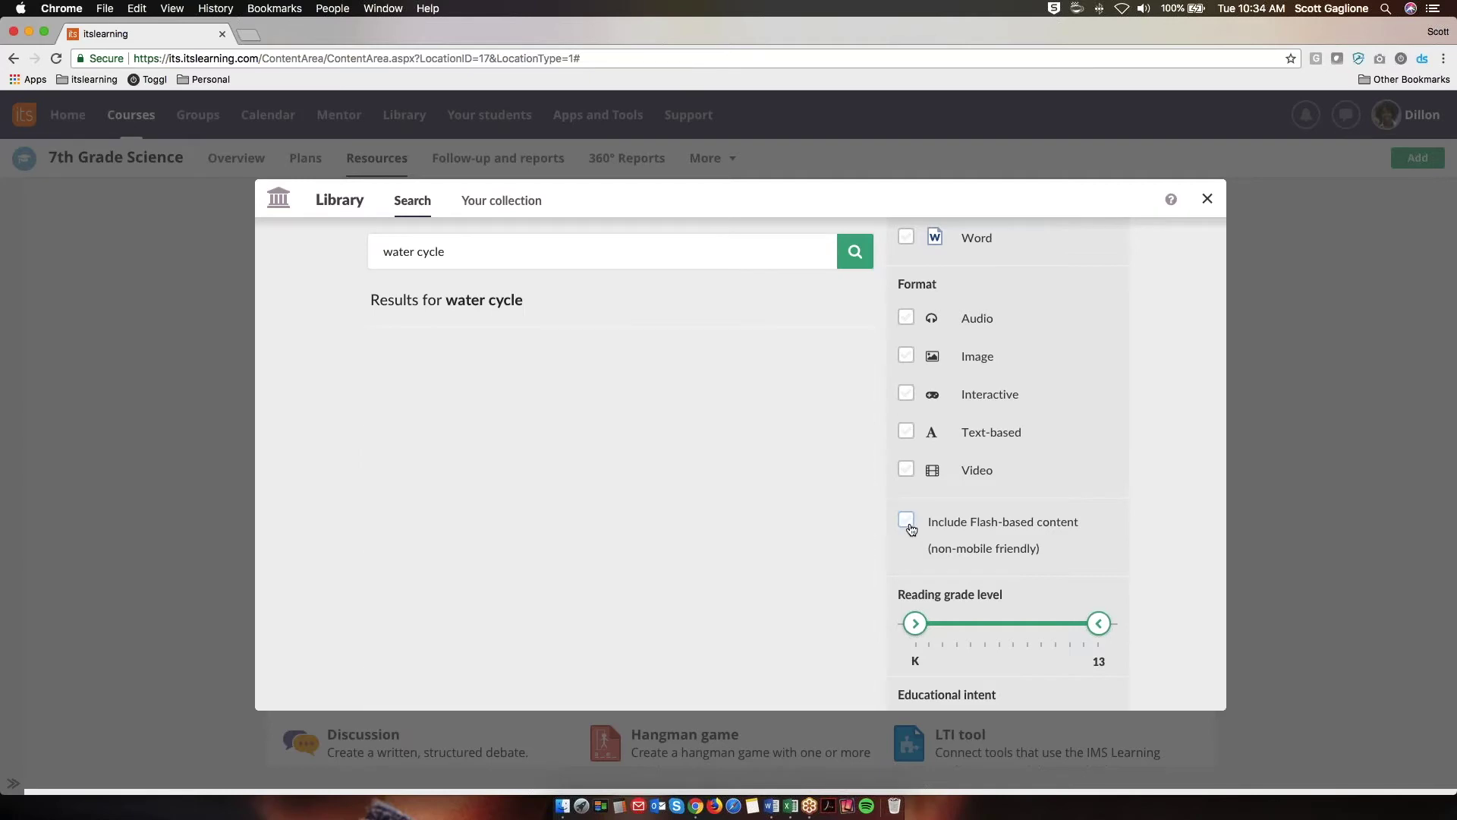
pyautogui.click(908, 523)
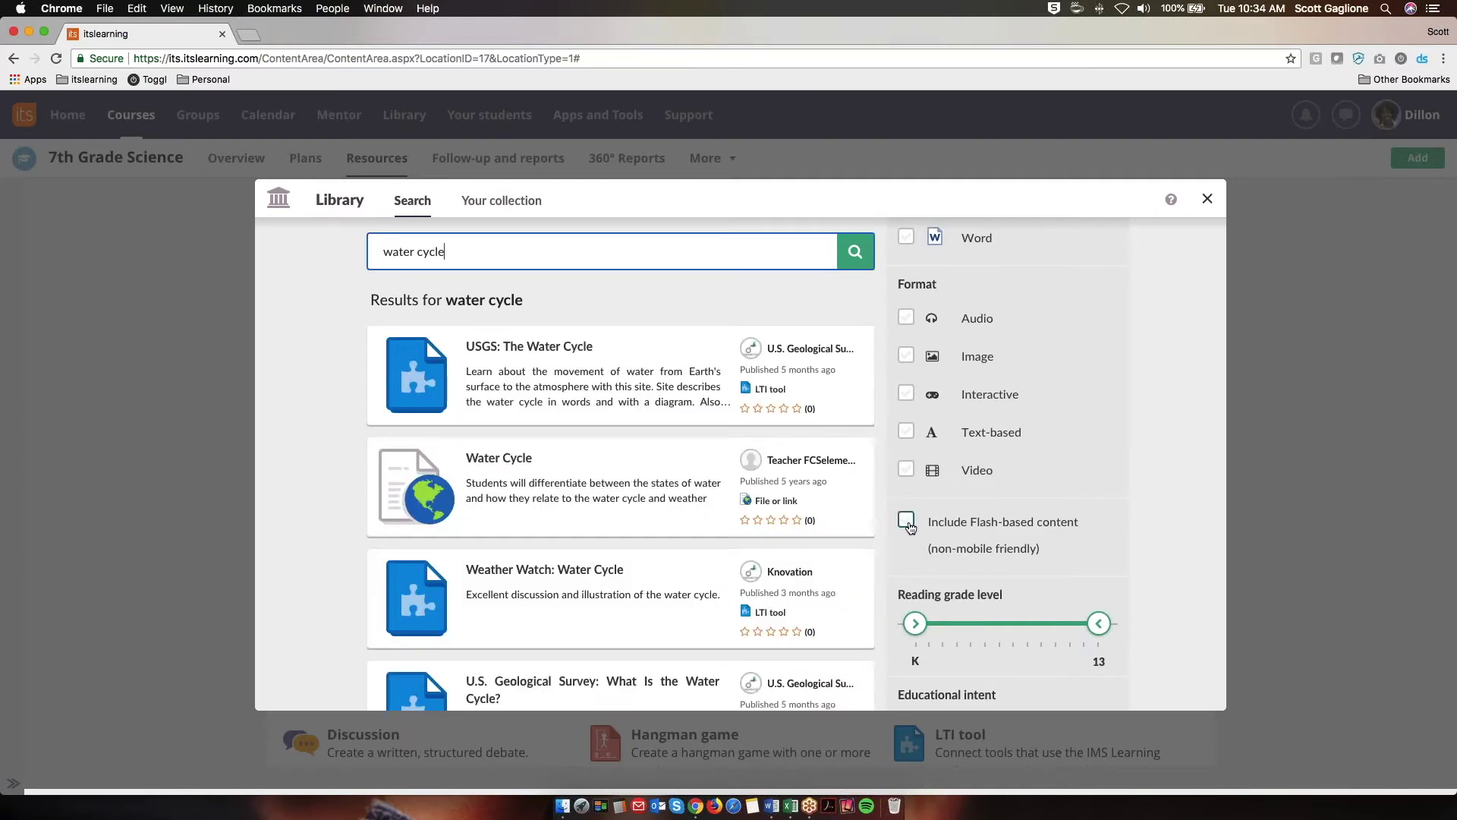
# Step: Examine the reading grade level, educational intent, language, author and provider filters
pyautogui.scroll(-3, 1020, 557)
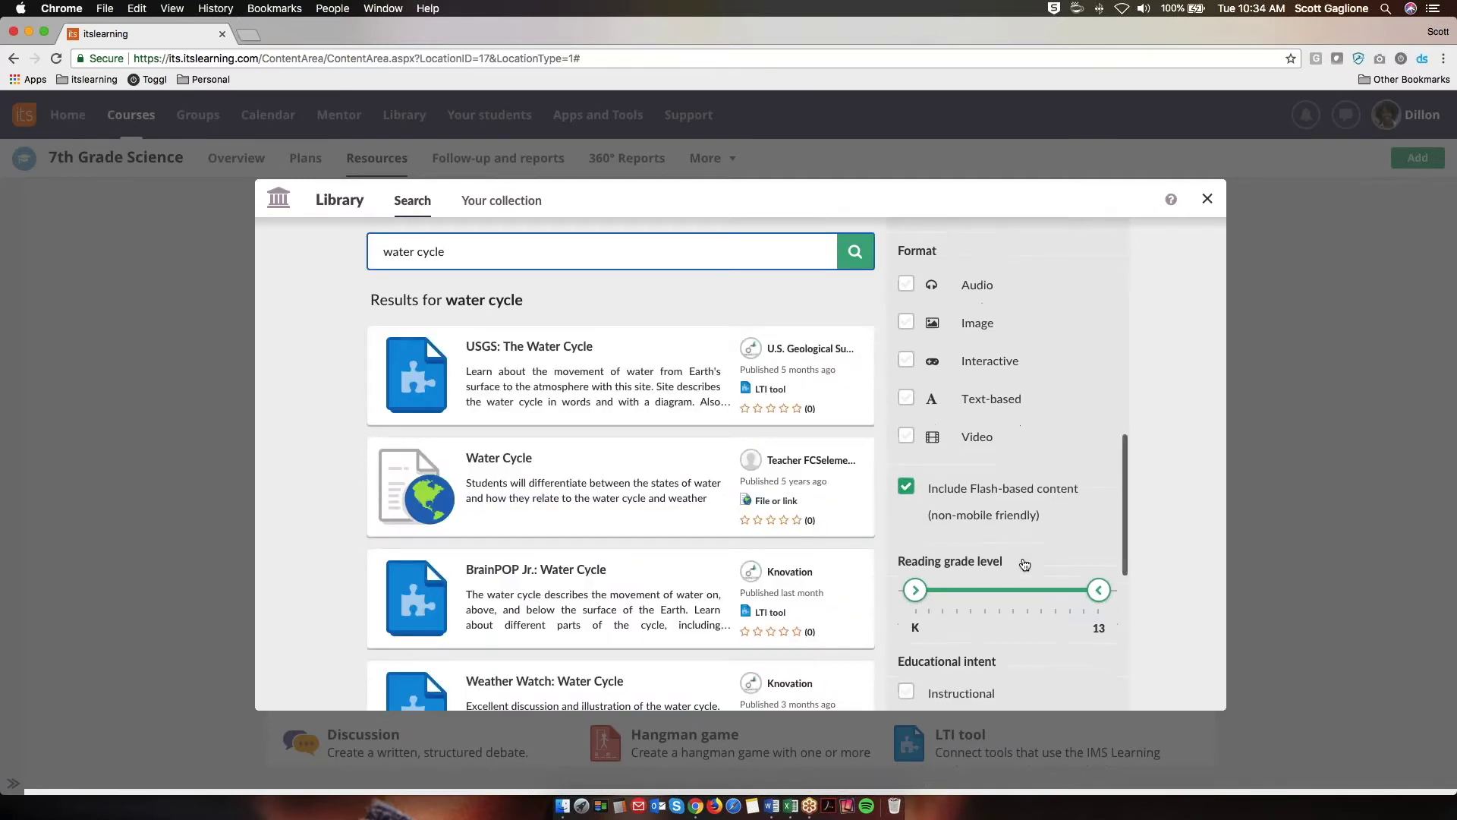
pyautogui.scroll(-2, 1025, 564)
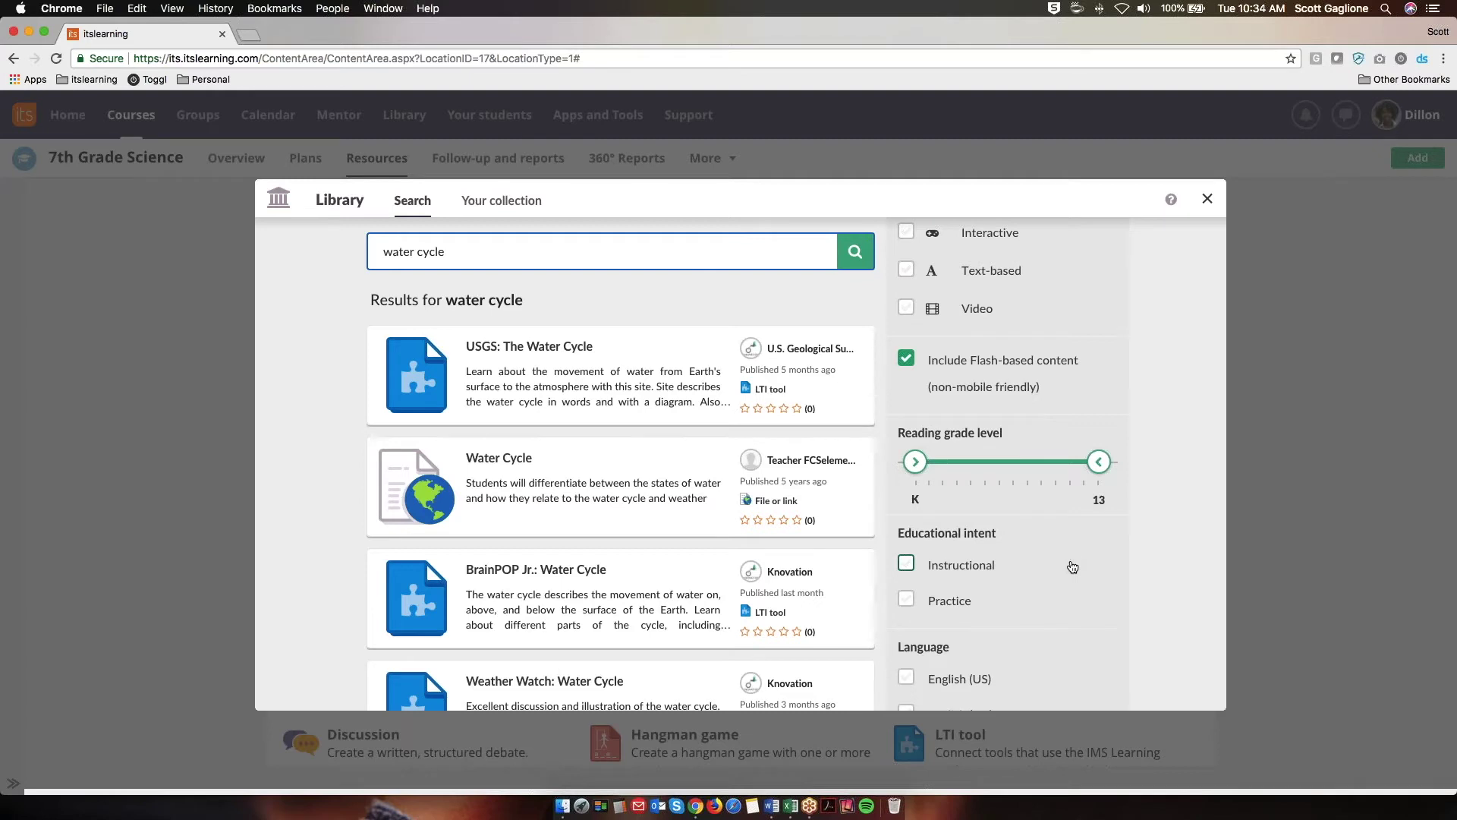
pyautogui.scroll(-3, 1069, 562)
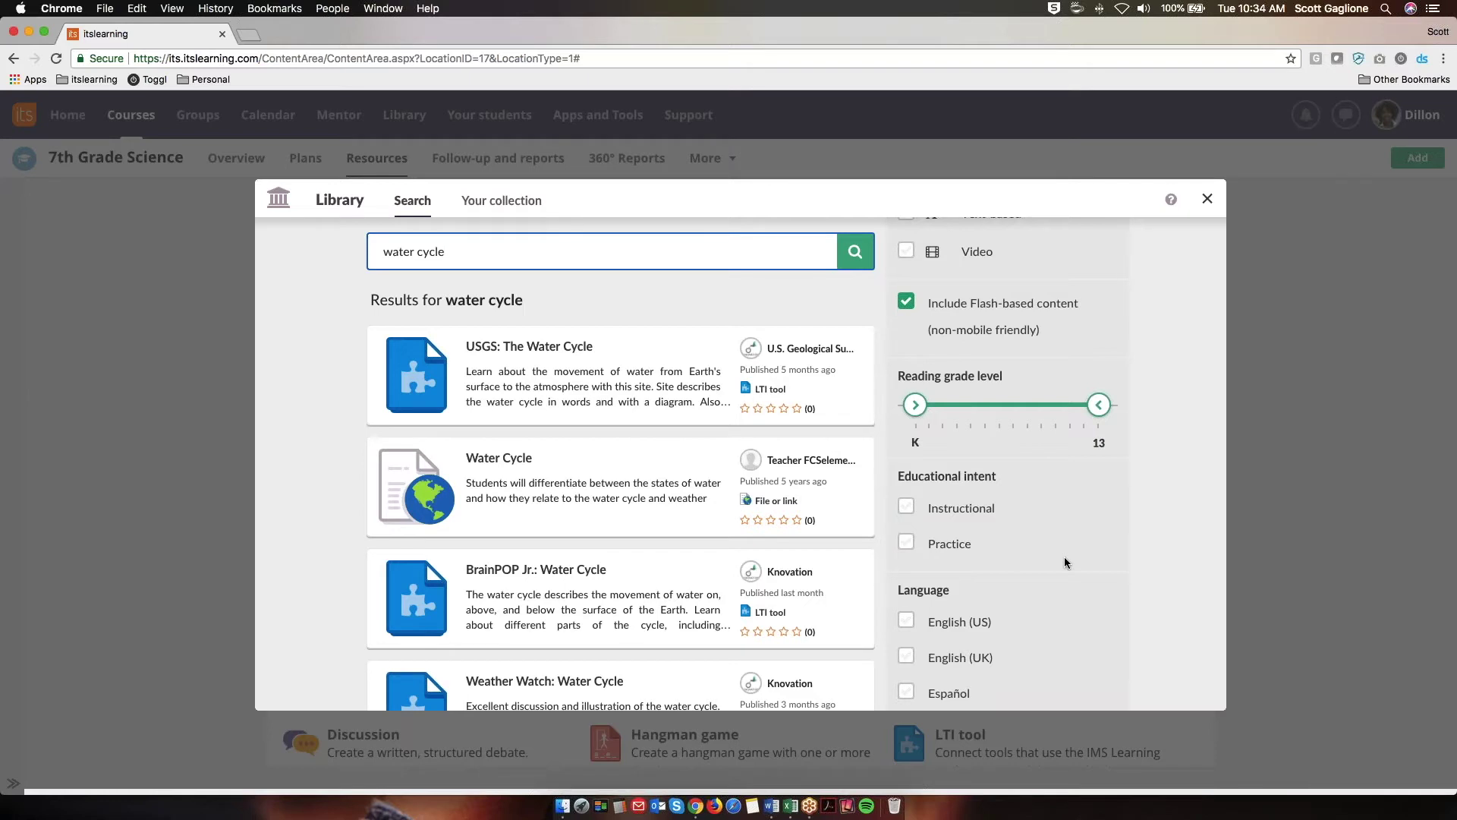
pyautogui.scroll(-3, 1068, 566)
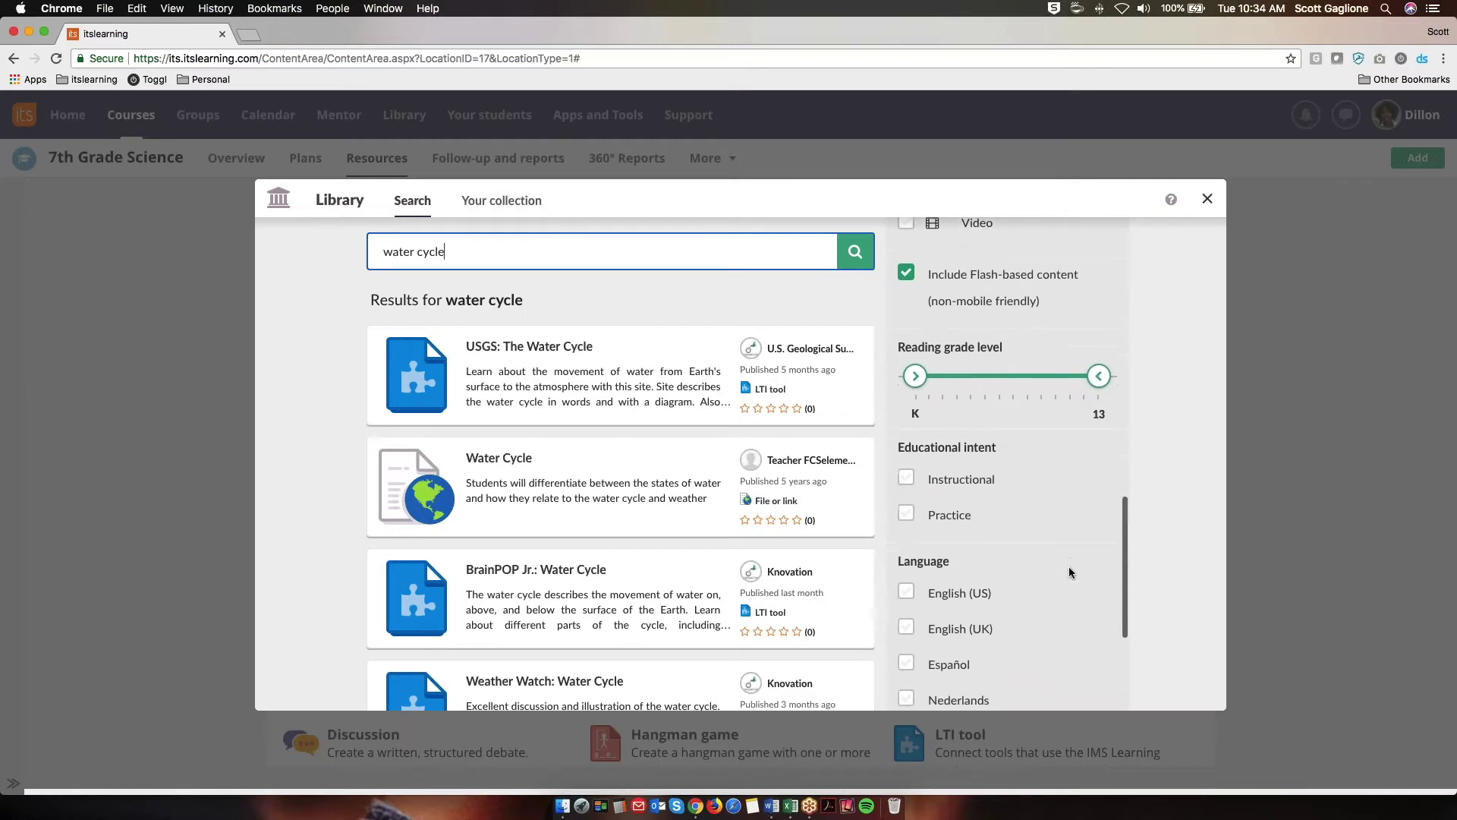
pyautogui.scroll(-2, 1068, 567)
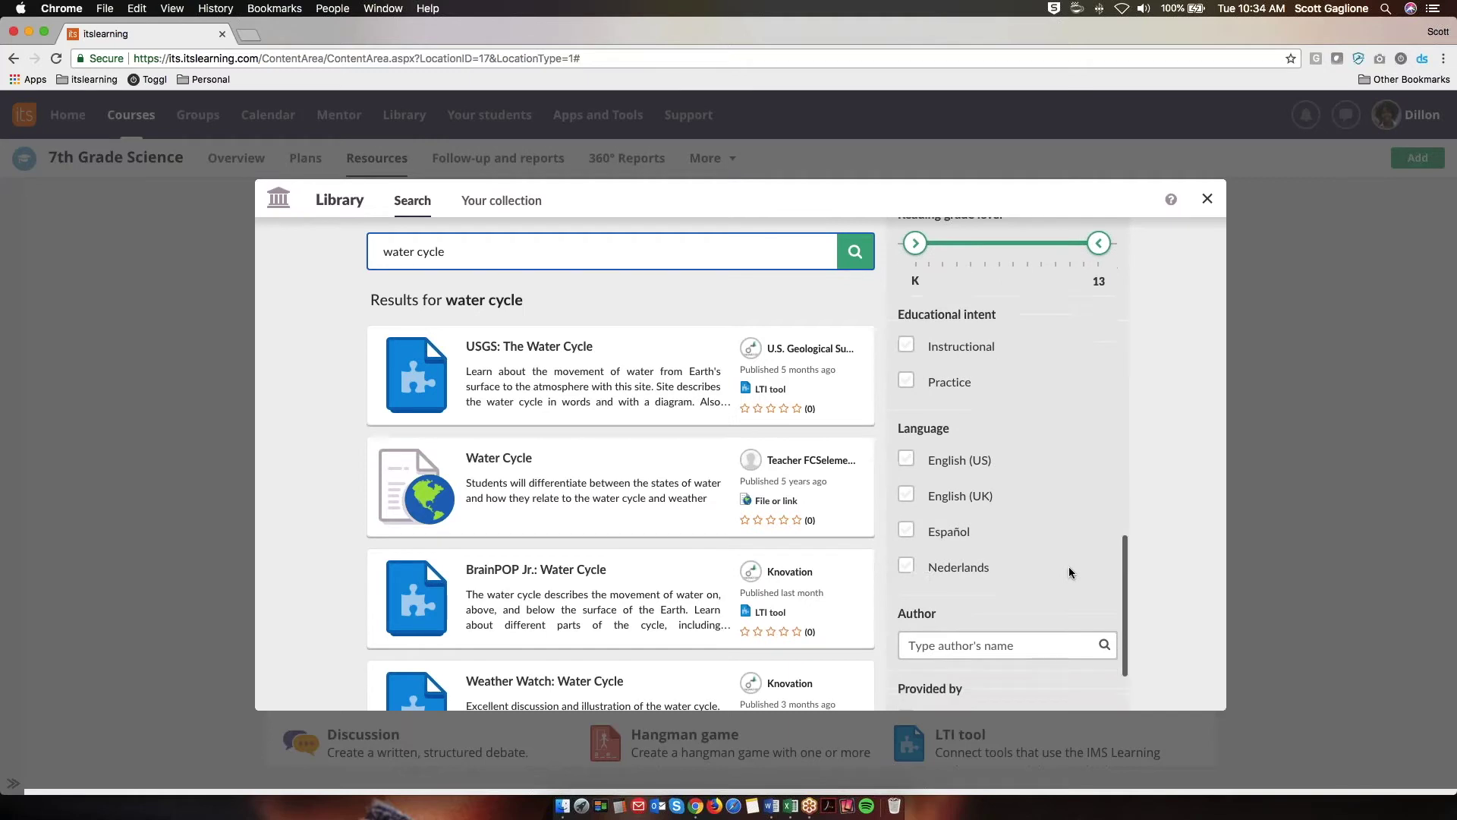
pyautogui.scroll(-1, 1068, 569)
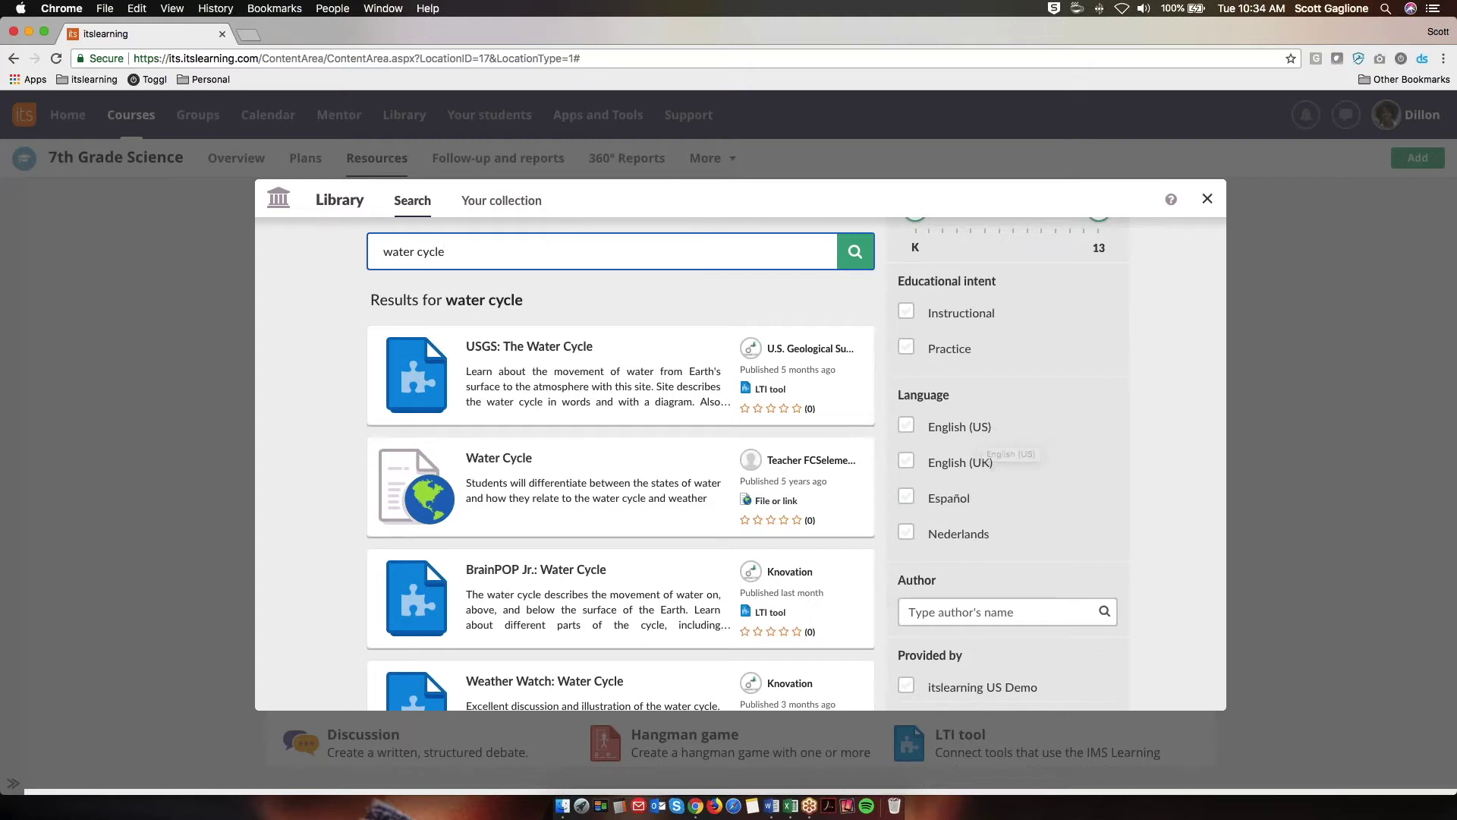
pyautogui.scroll(-2, 1023, 536)
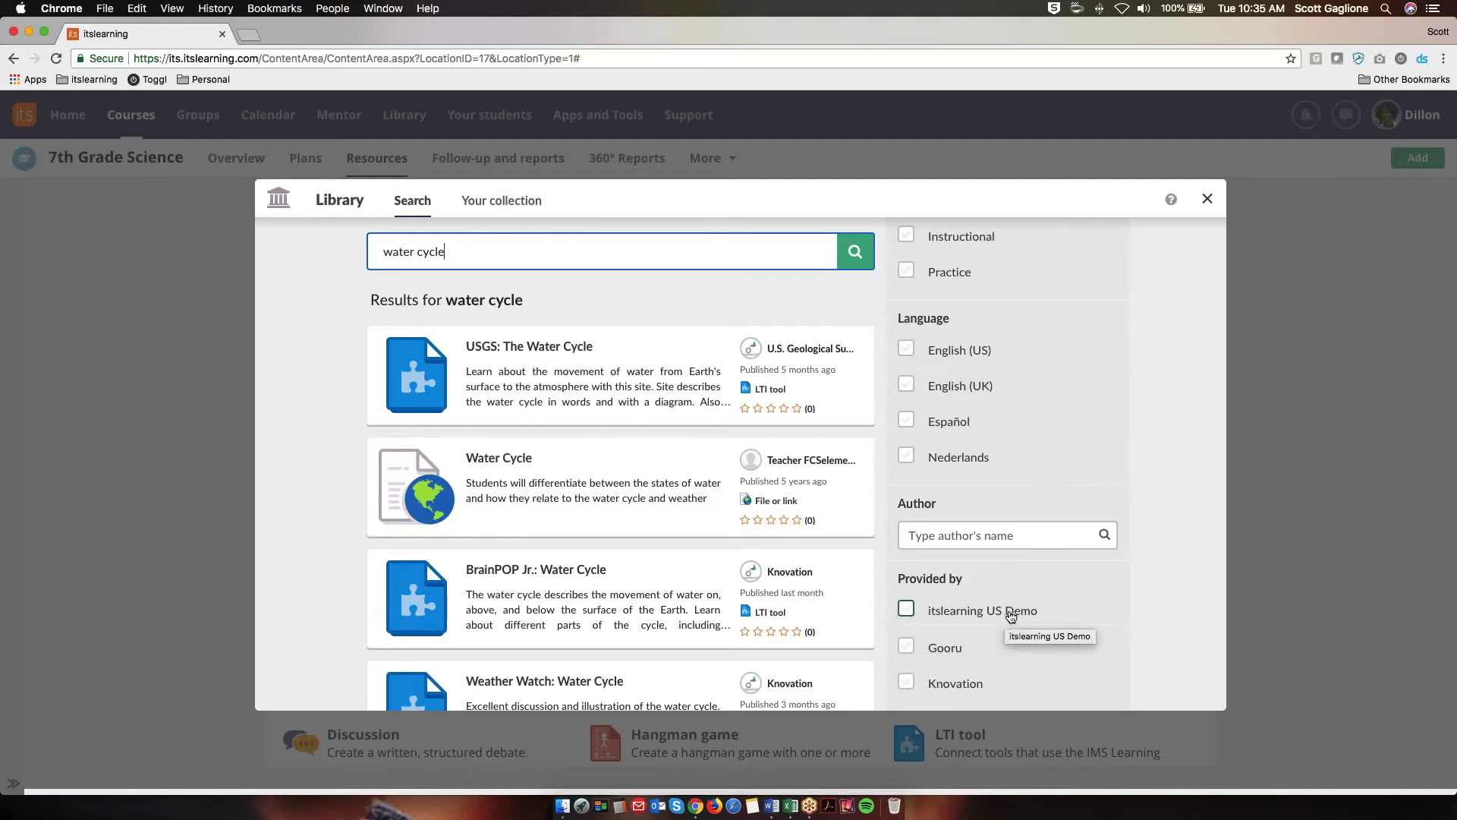
# Step: Limit the water cycle results to the Gooru Playlist resource type
pyautogui.scroll(3, 1009, 614)
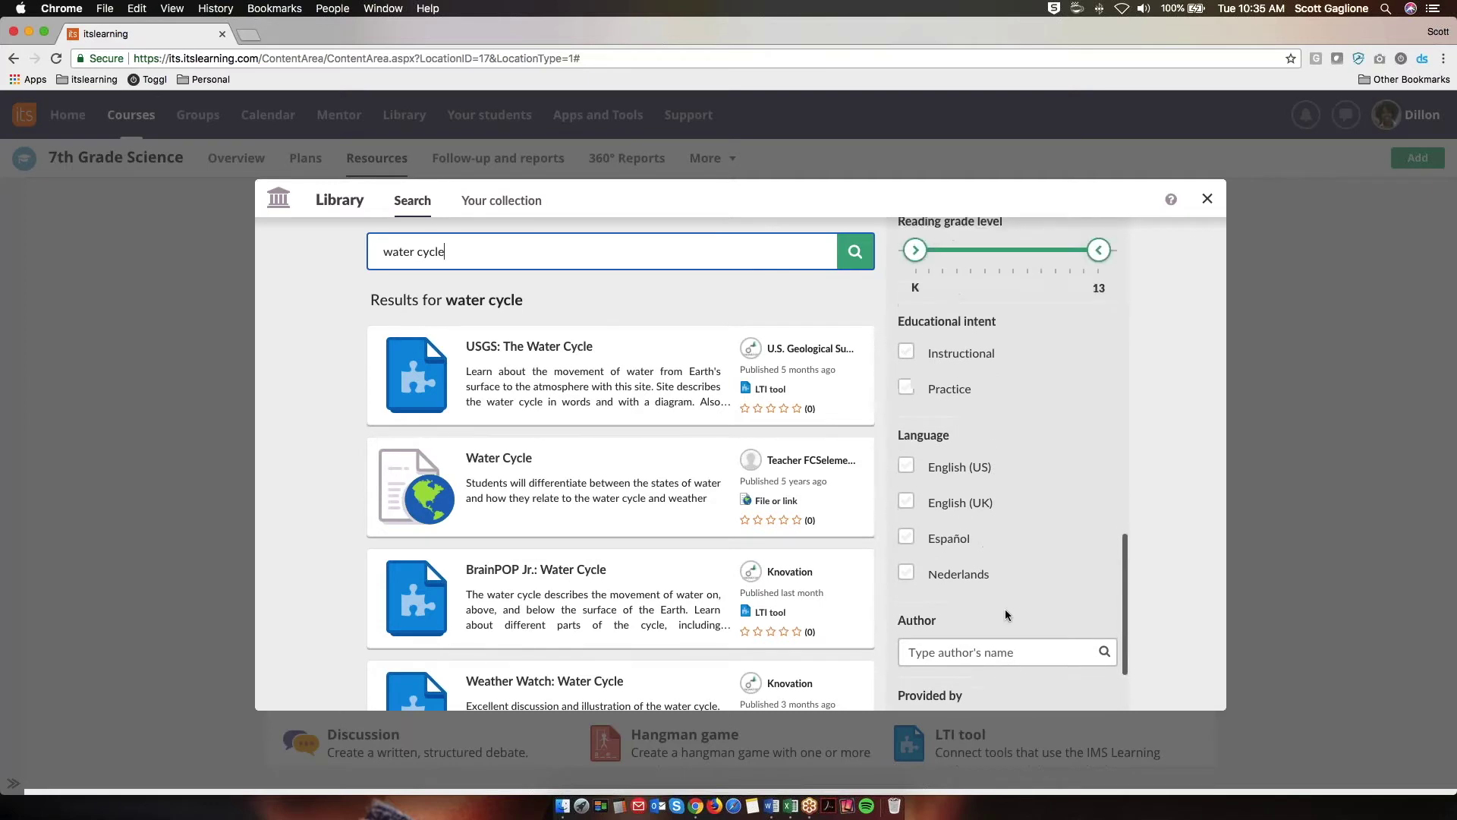
pyautogui.scroll(10, 1006, 613)
pyautogui.scroll(5, 1004, 613)
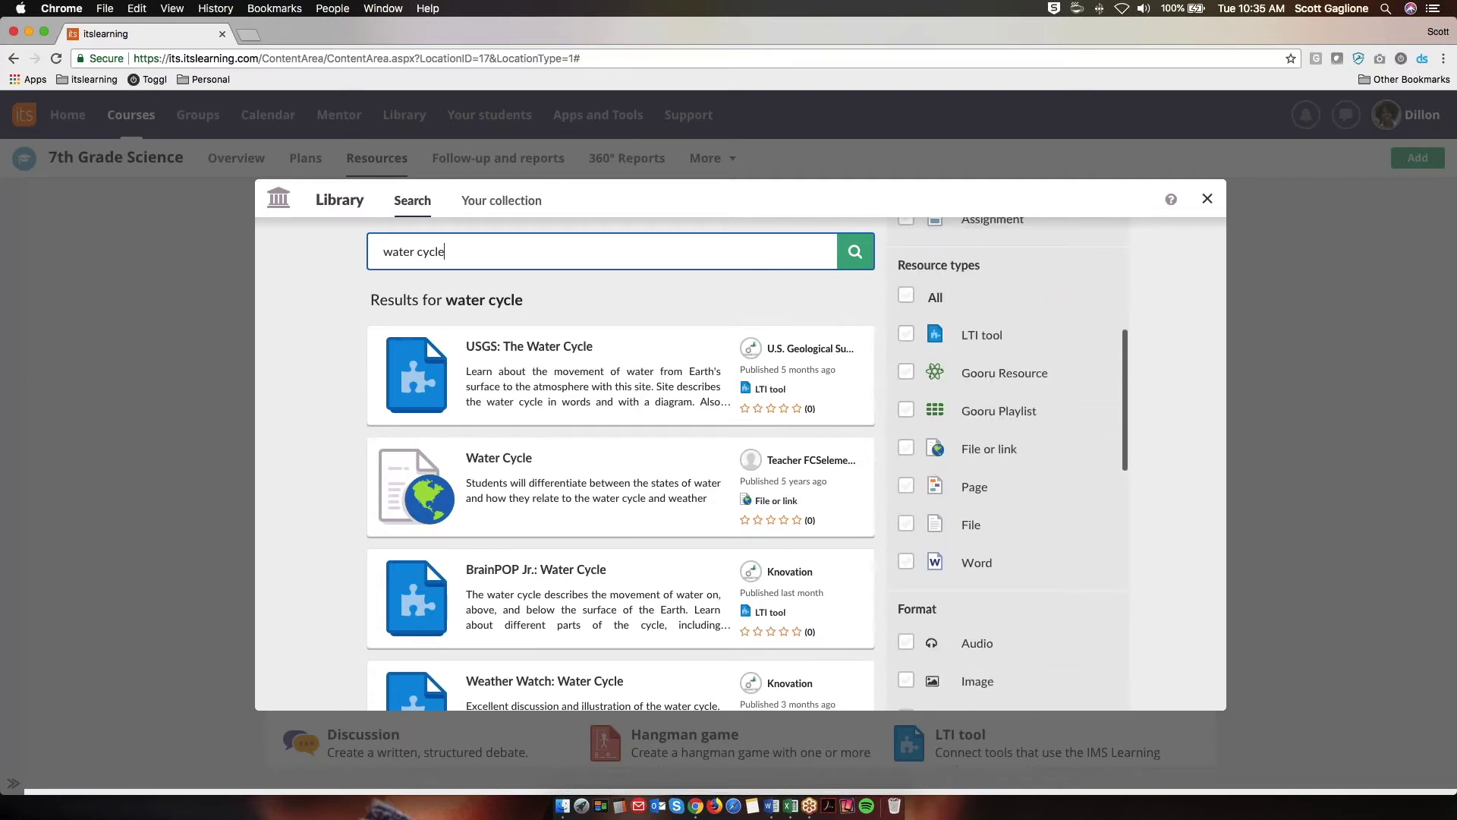
pyautogui.click(904, 411)
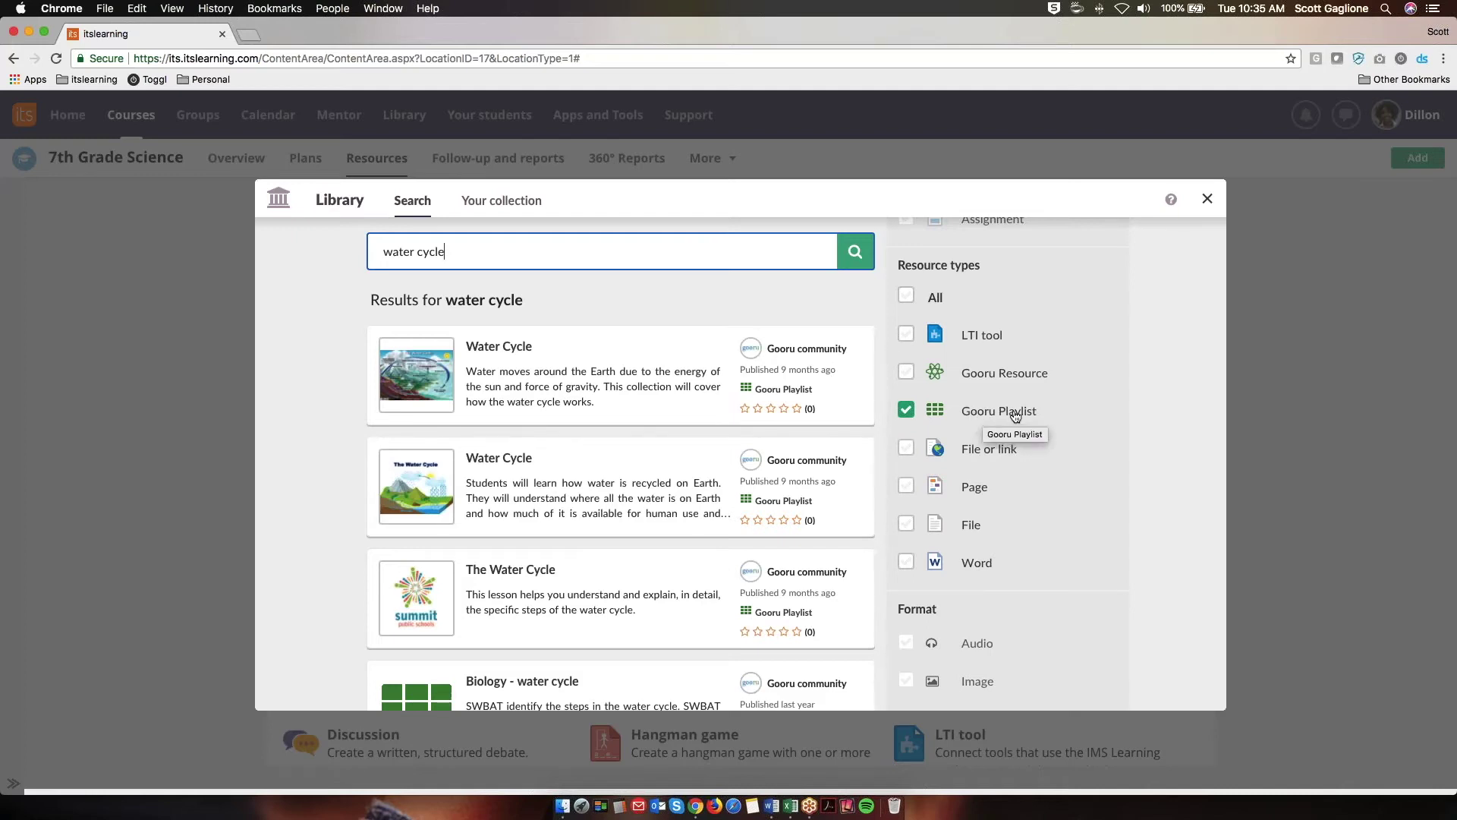
# Step: Open the first Water Cycle playlist by Gooru community and preview its summary, clouds, precipitation and groundwater items
pyautogui.moveTo(641, 362)
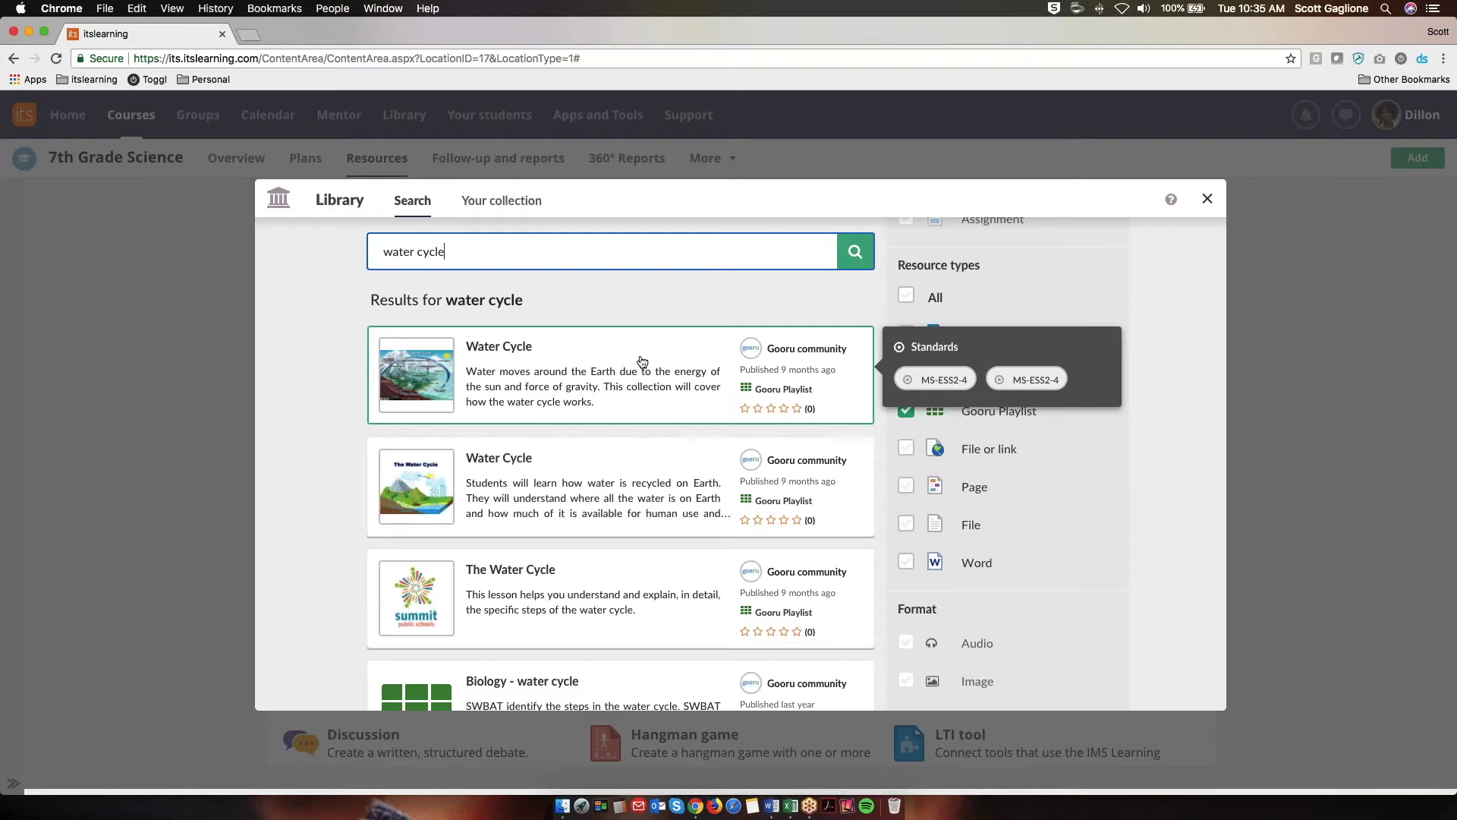
pyautogui.click(641, 361)
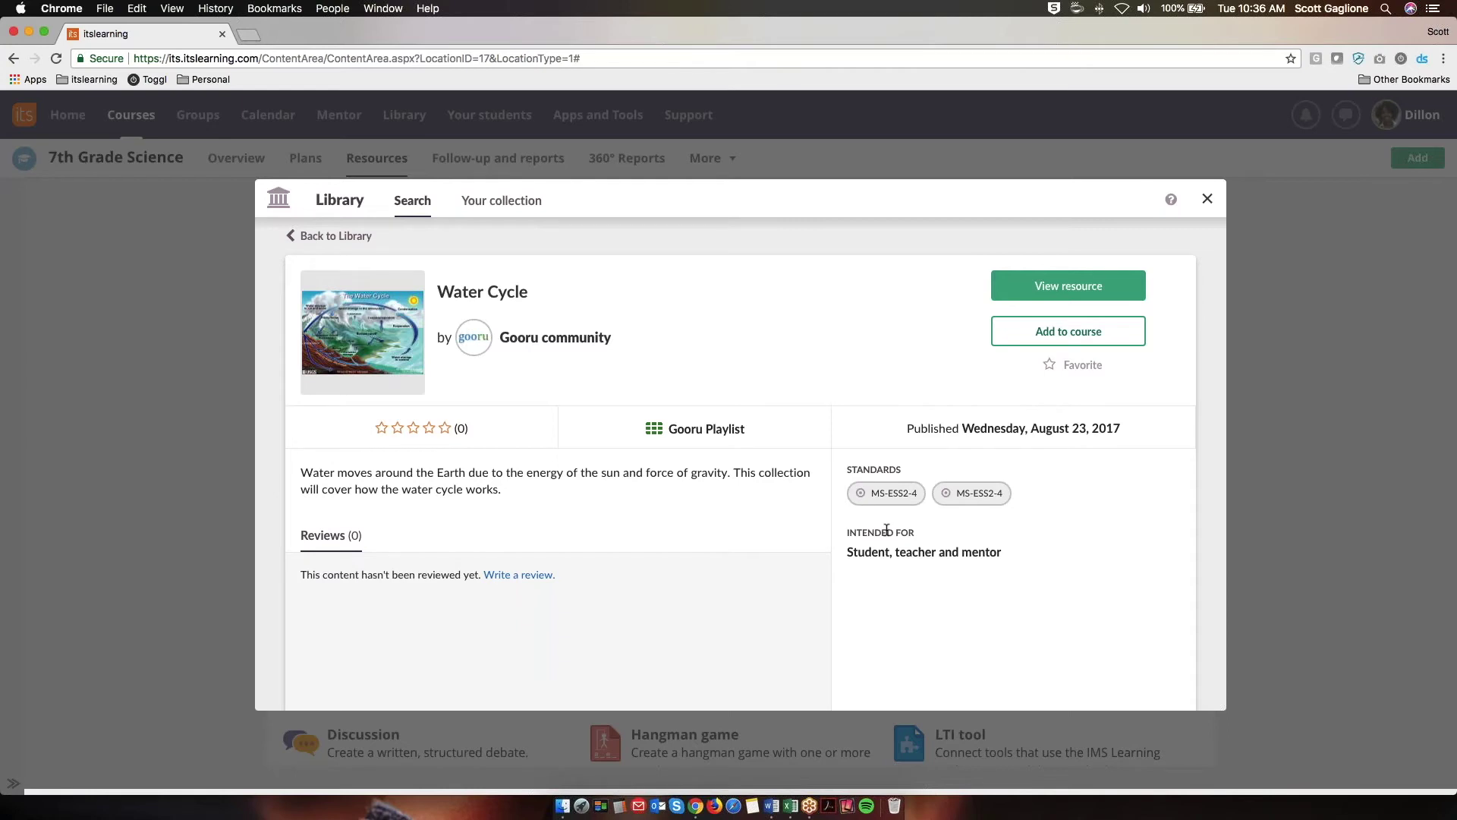
pyautogui.click(1033, 293)
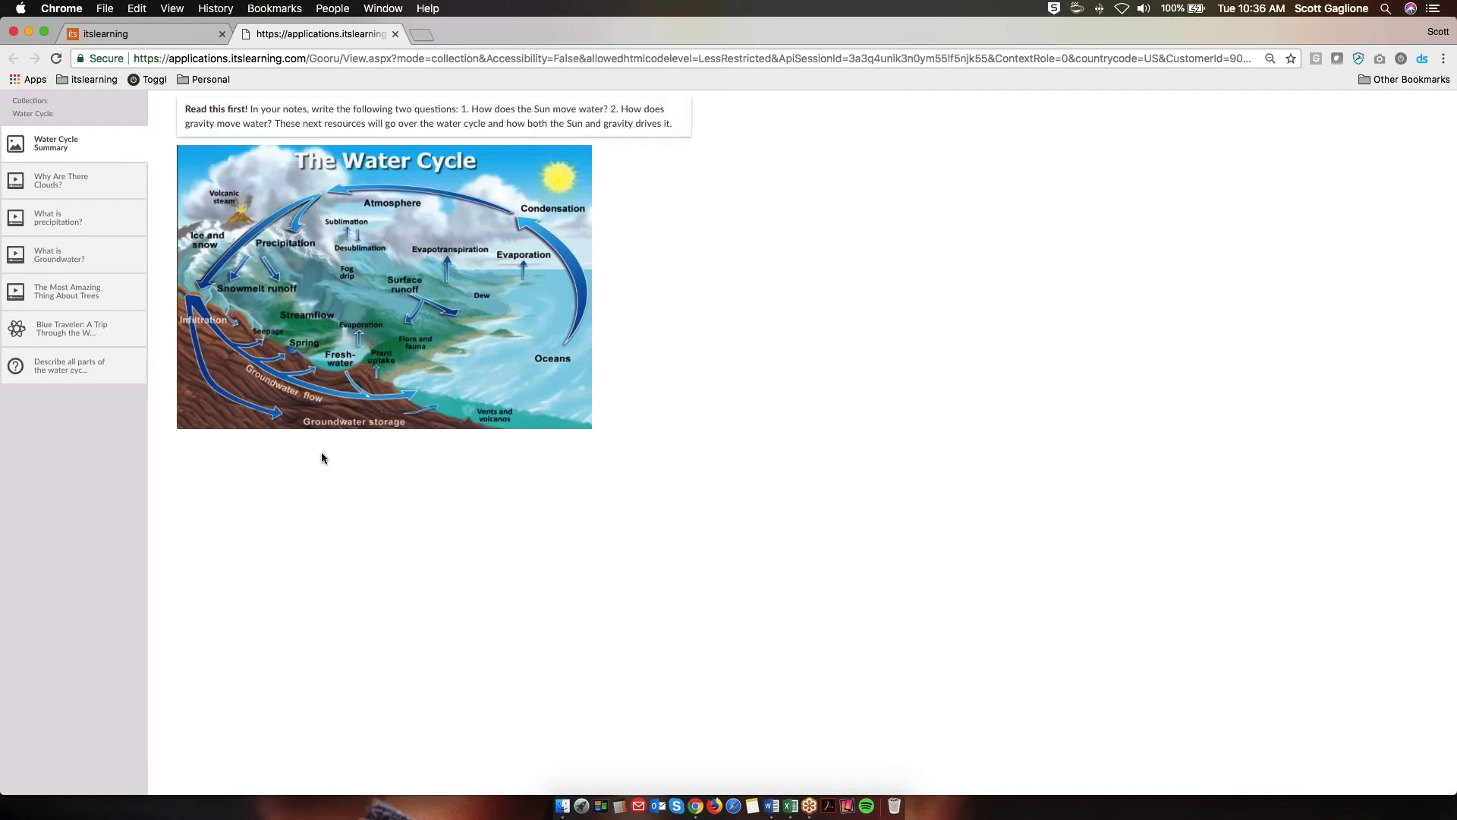
pyautogui.click(48, 186)
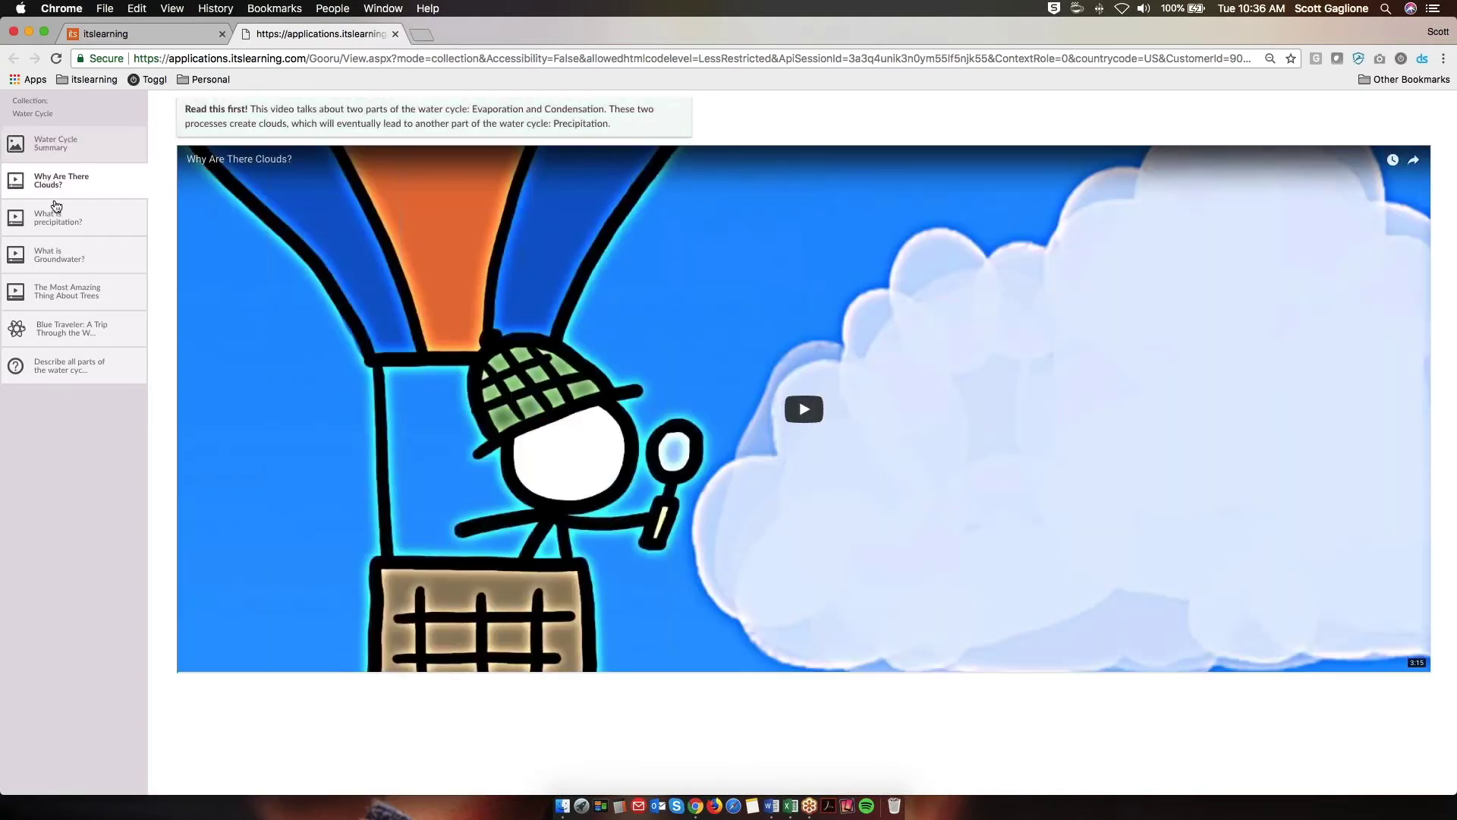
pyautogui.click(58, 227)
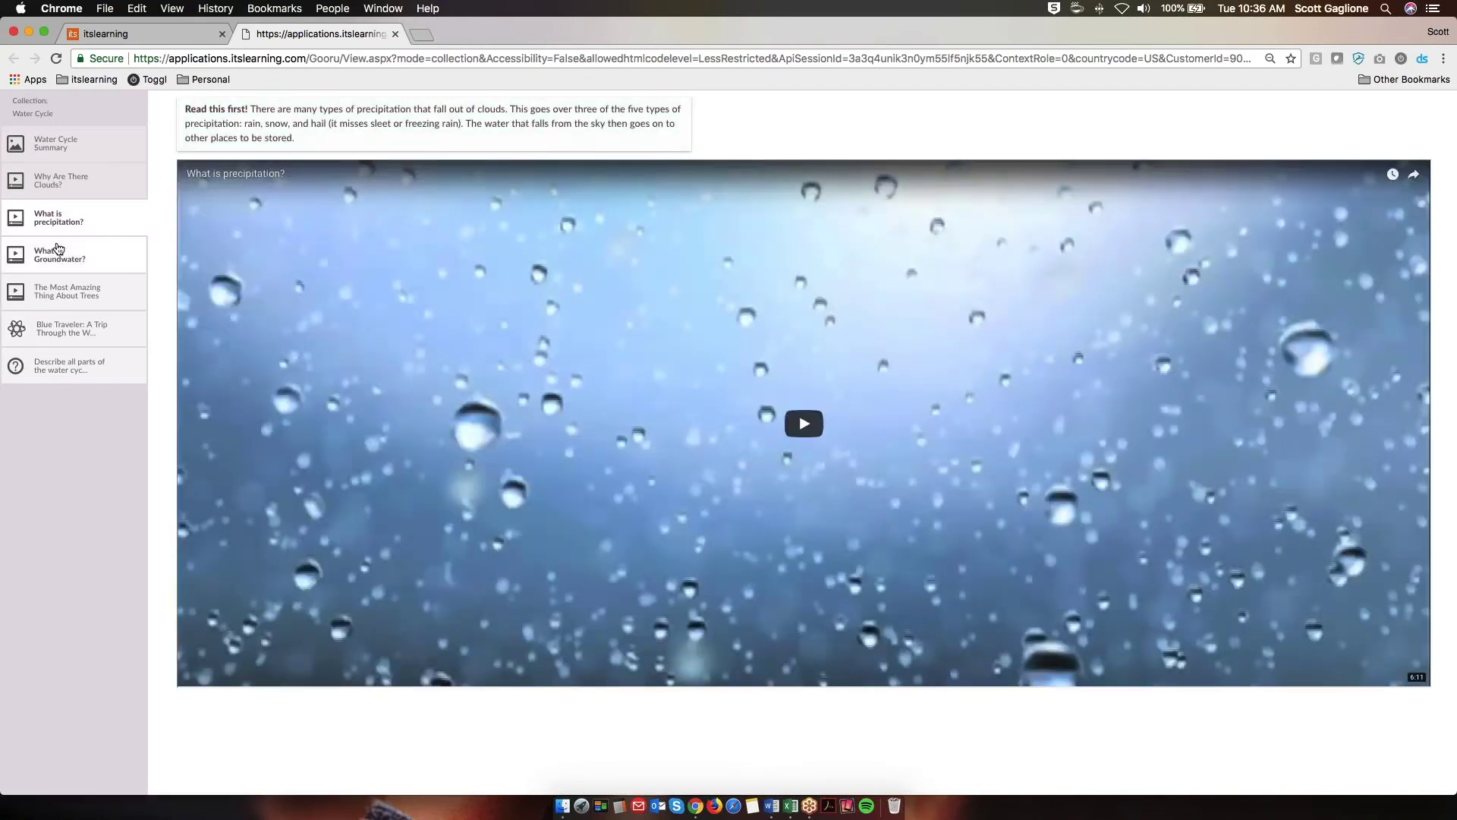
pyautogui.click(54, 259)
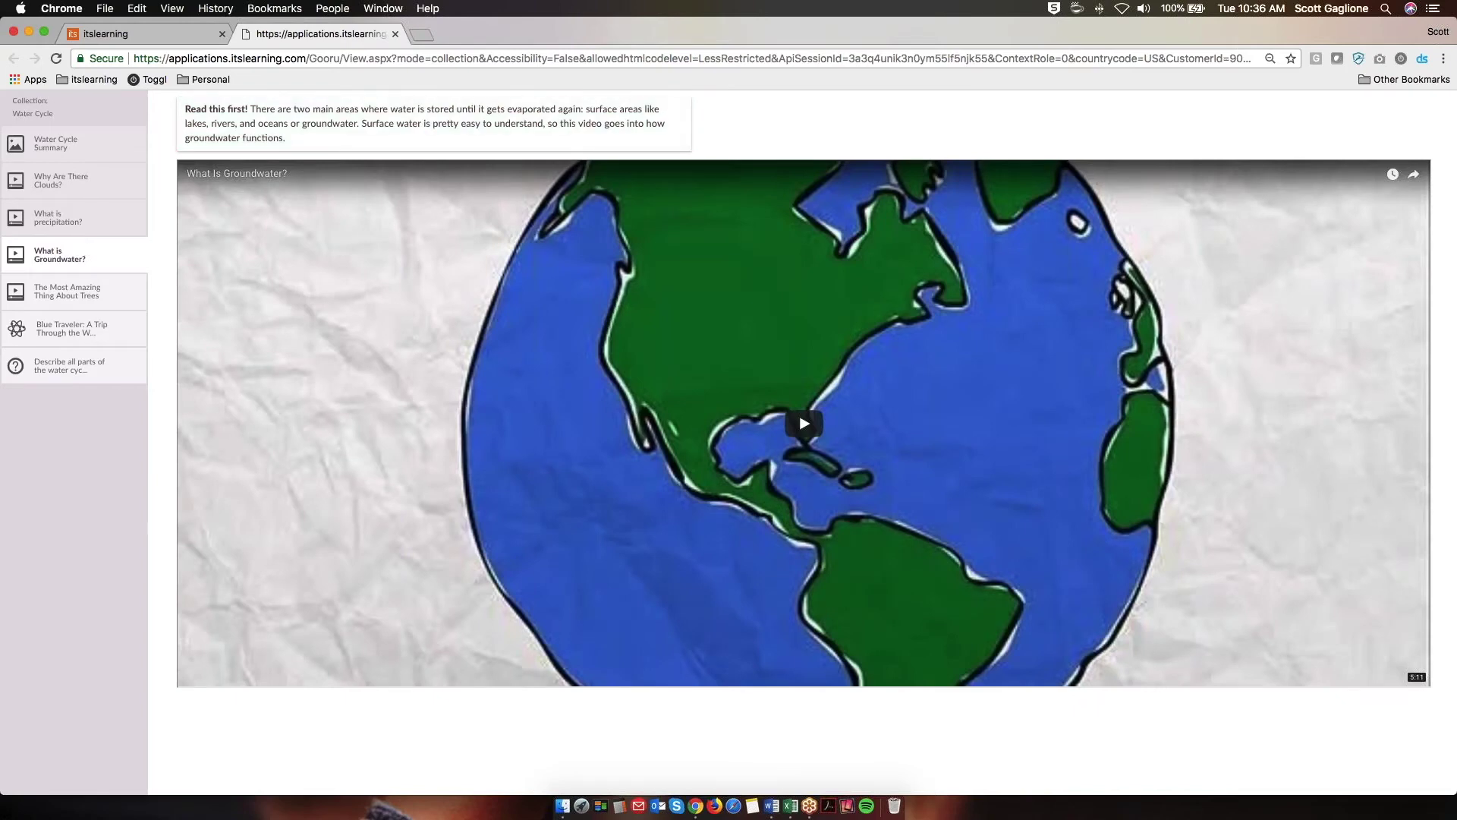
pyautogui.click(395, 35)
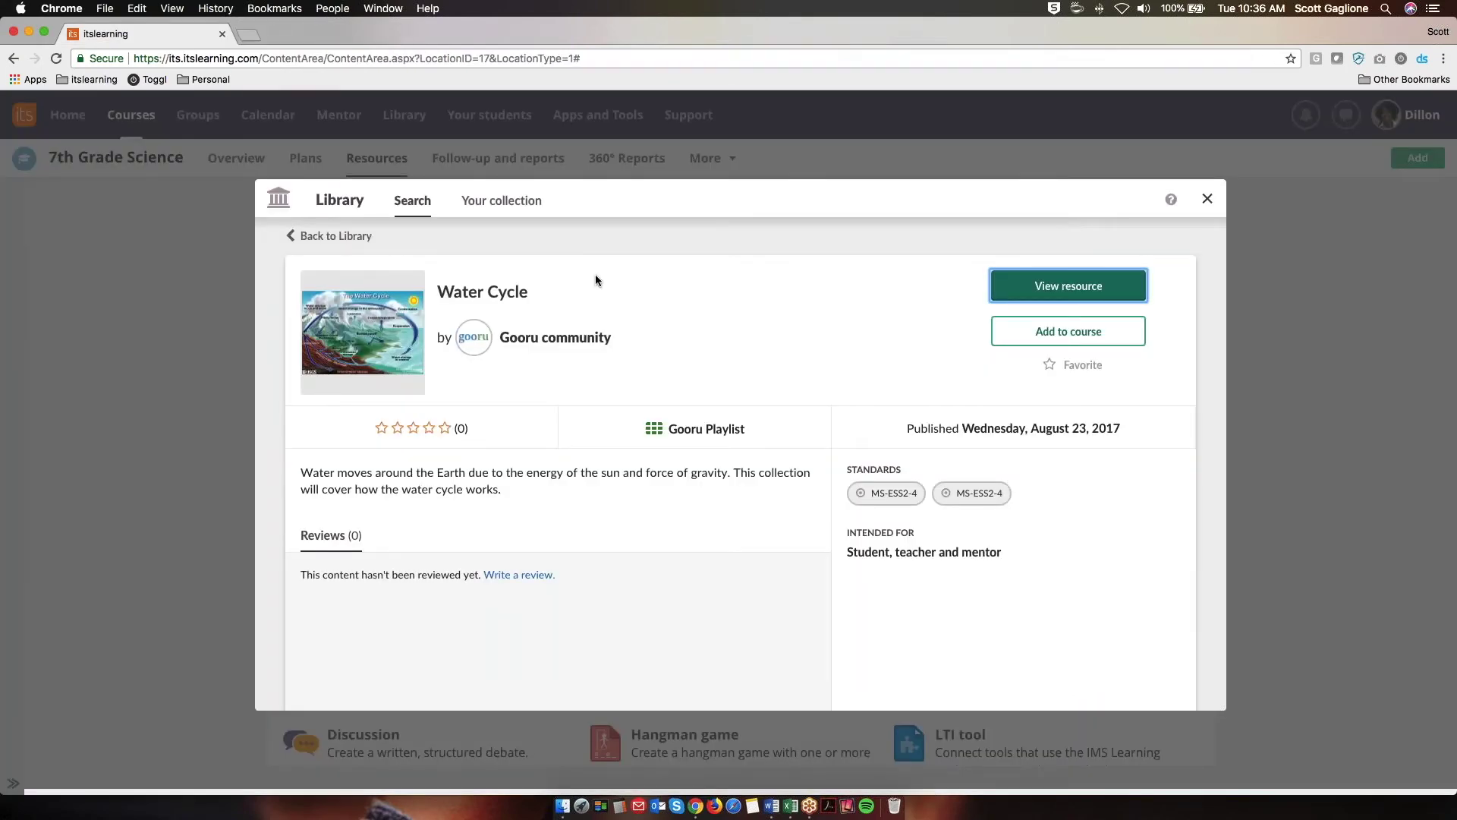
# Step: Add the Water Cycle playlist to the 7th Grade Science course and close the Library
pyautogui.click(1041, 333)
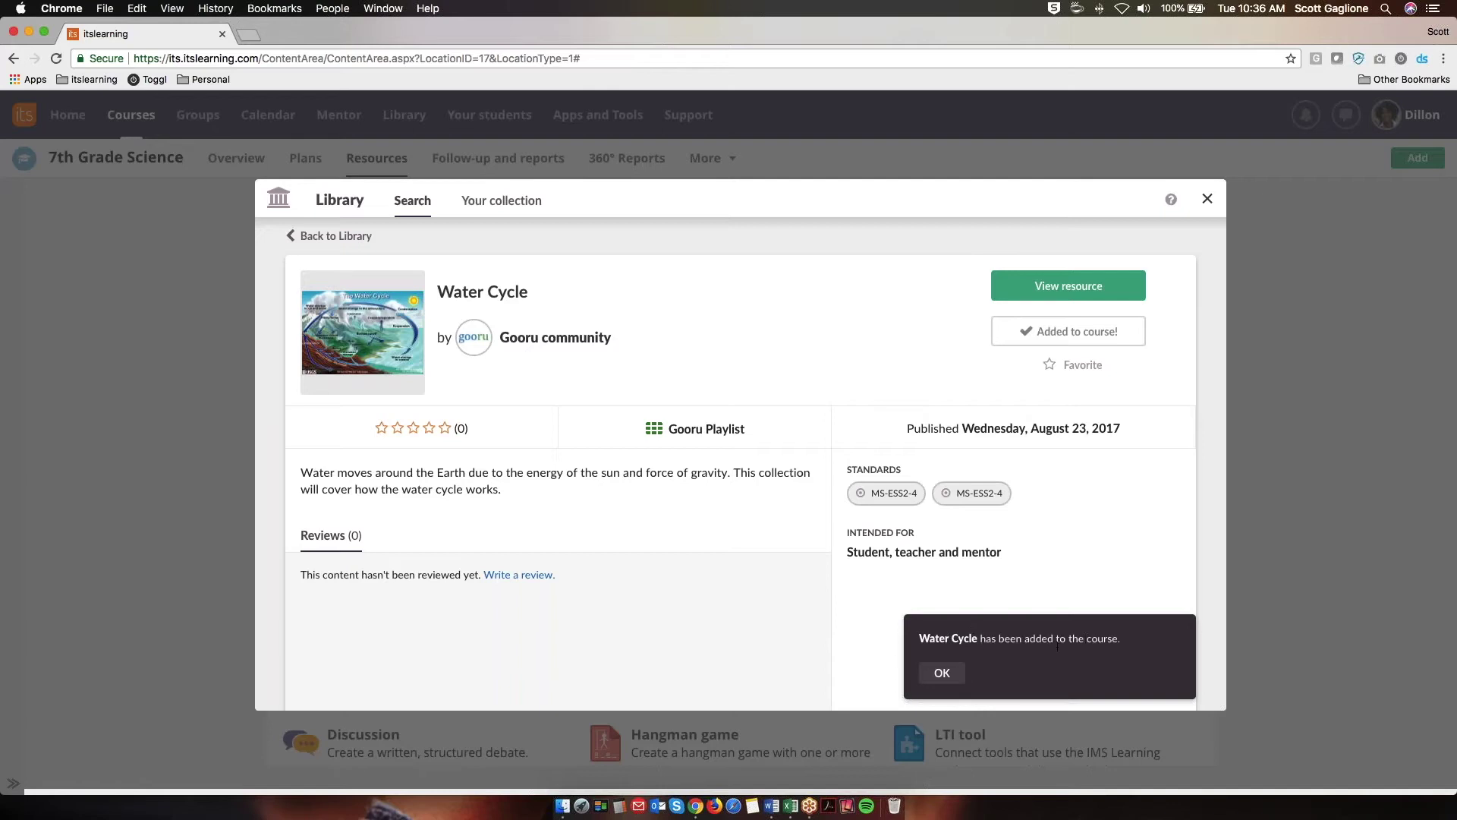
pyautogui.click(941, 673)
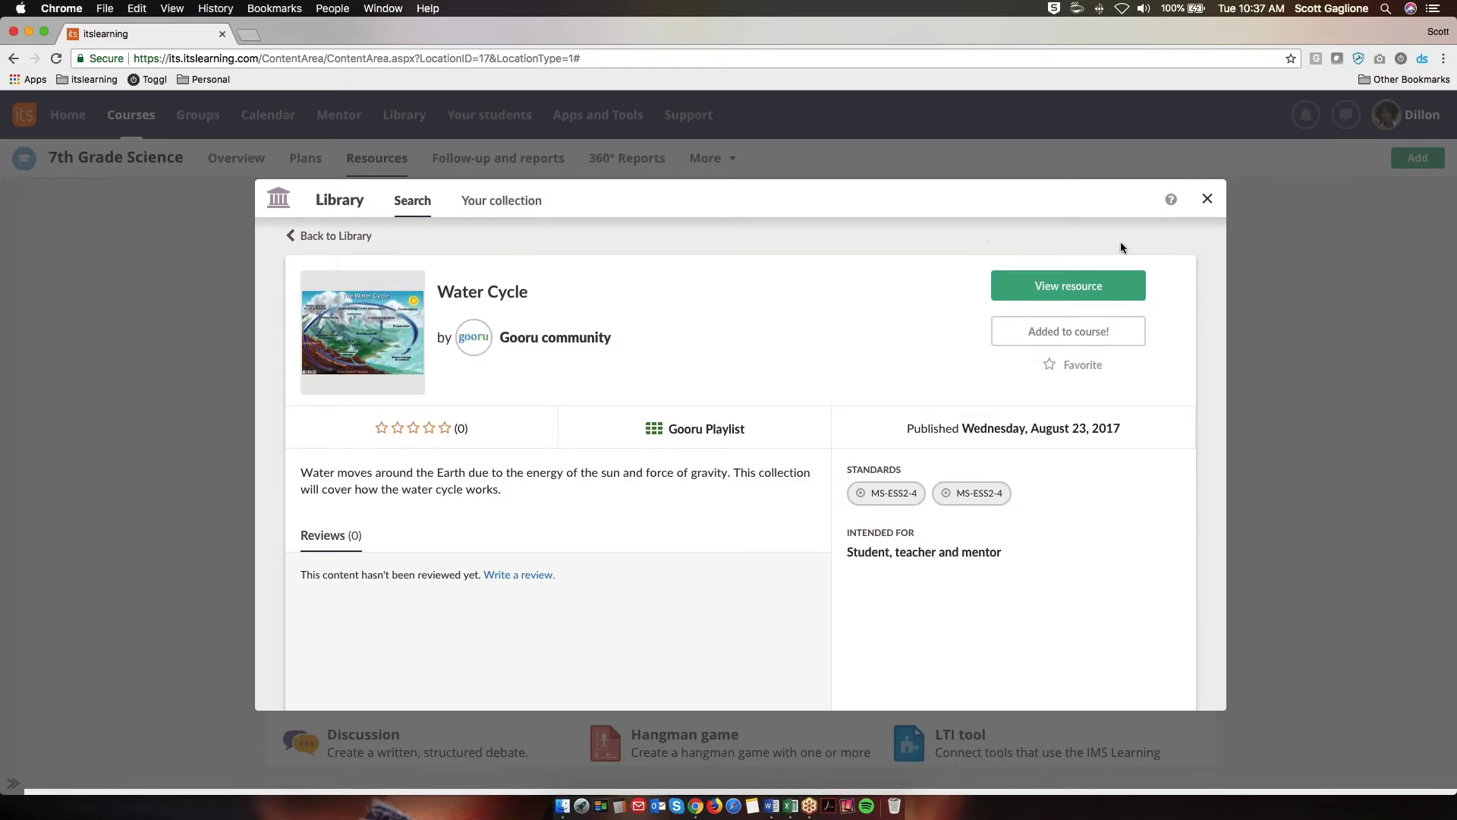
pyautogui.click(1207, 200)
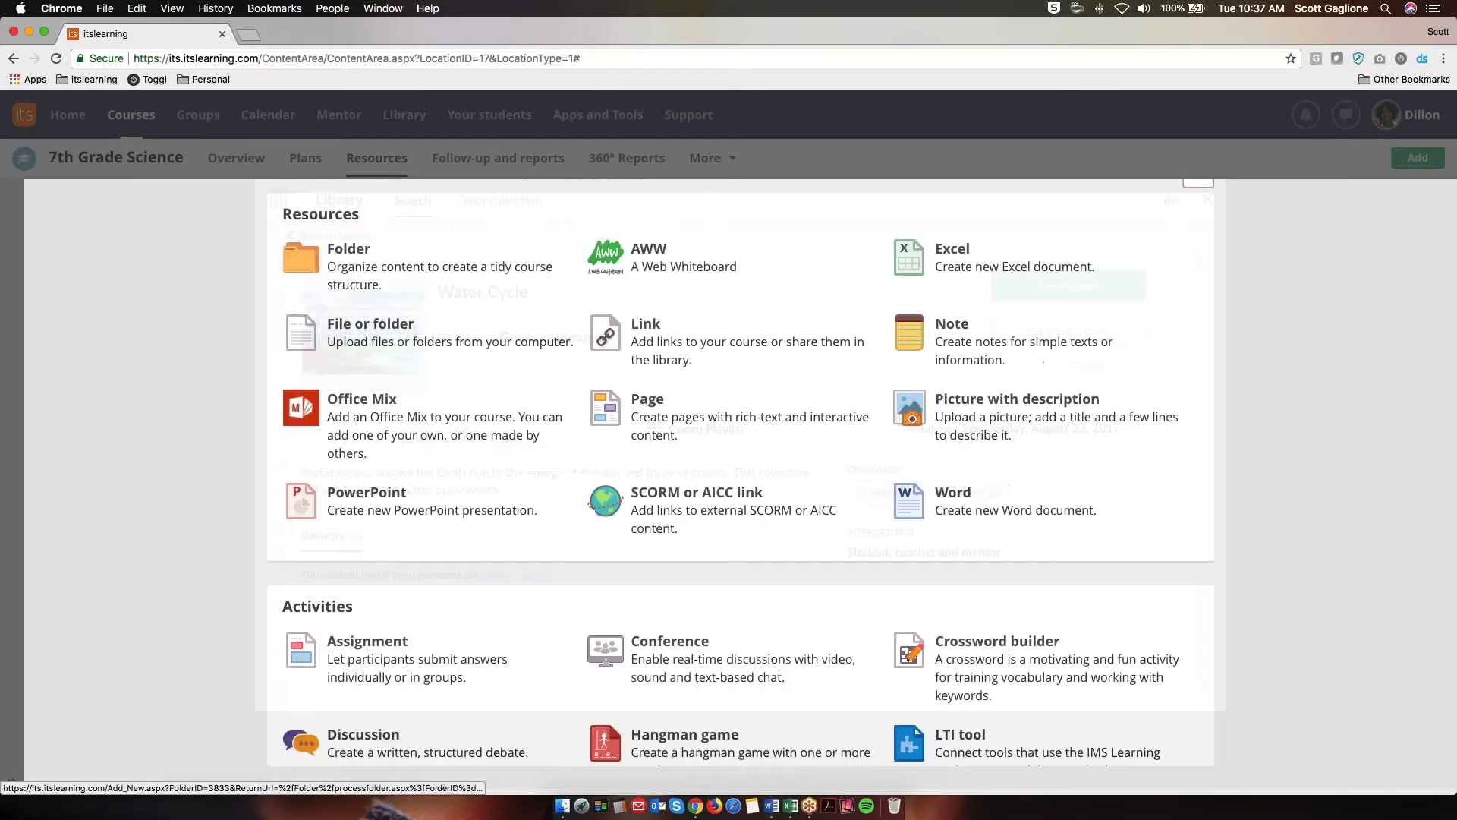
# Step: Check the 7th Grade Science course's resources for the added Water Cycle playlist
pyautogui.scroll(-5, 759, 356)
pyautogui.scroll(5, 871, 366)
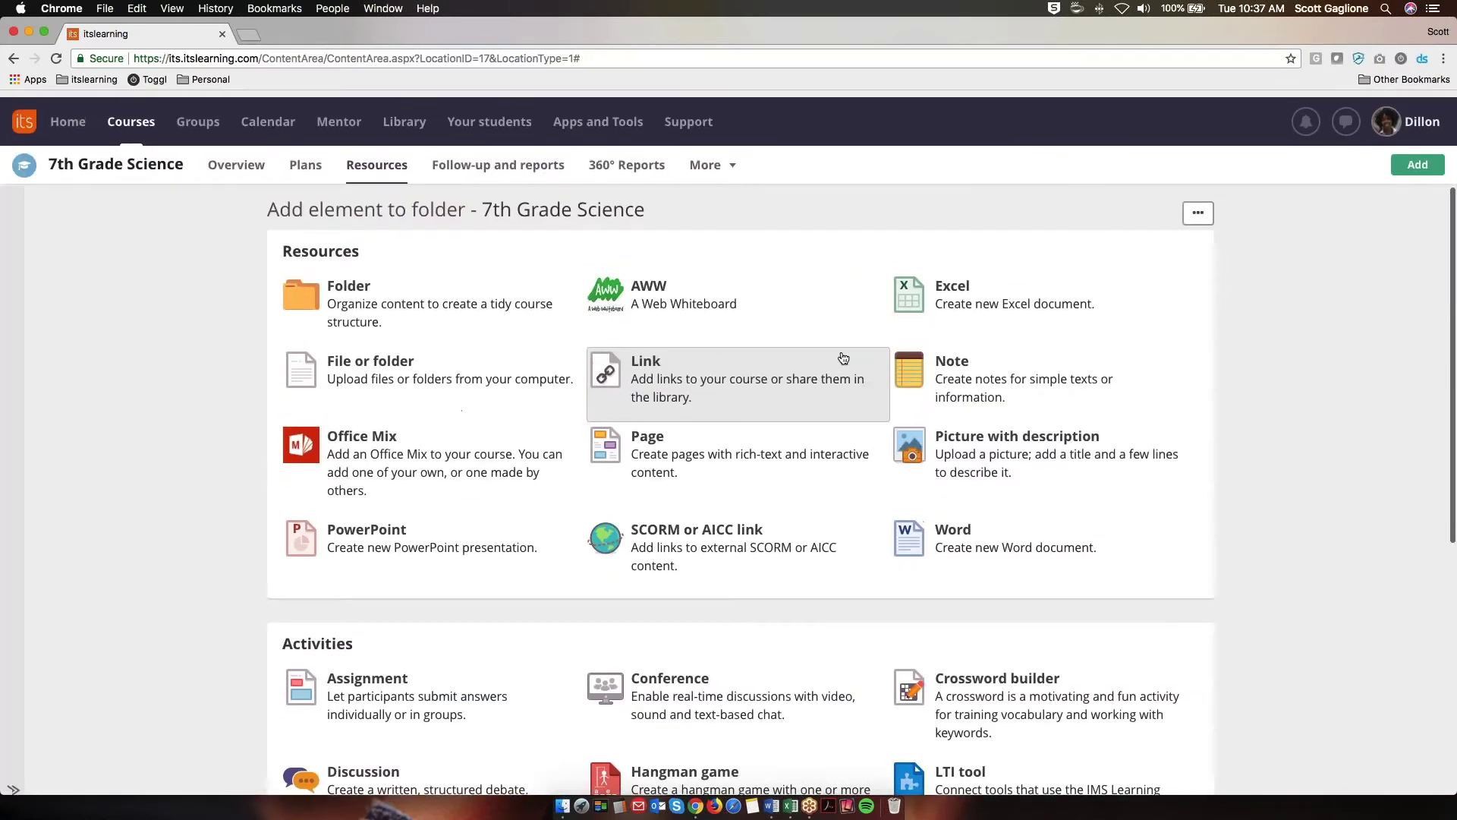
pyautogui.click(377, 158)
pyautogui.scroll(-5, 569, 501)
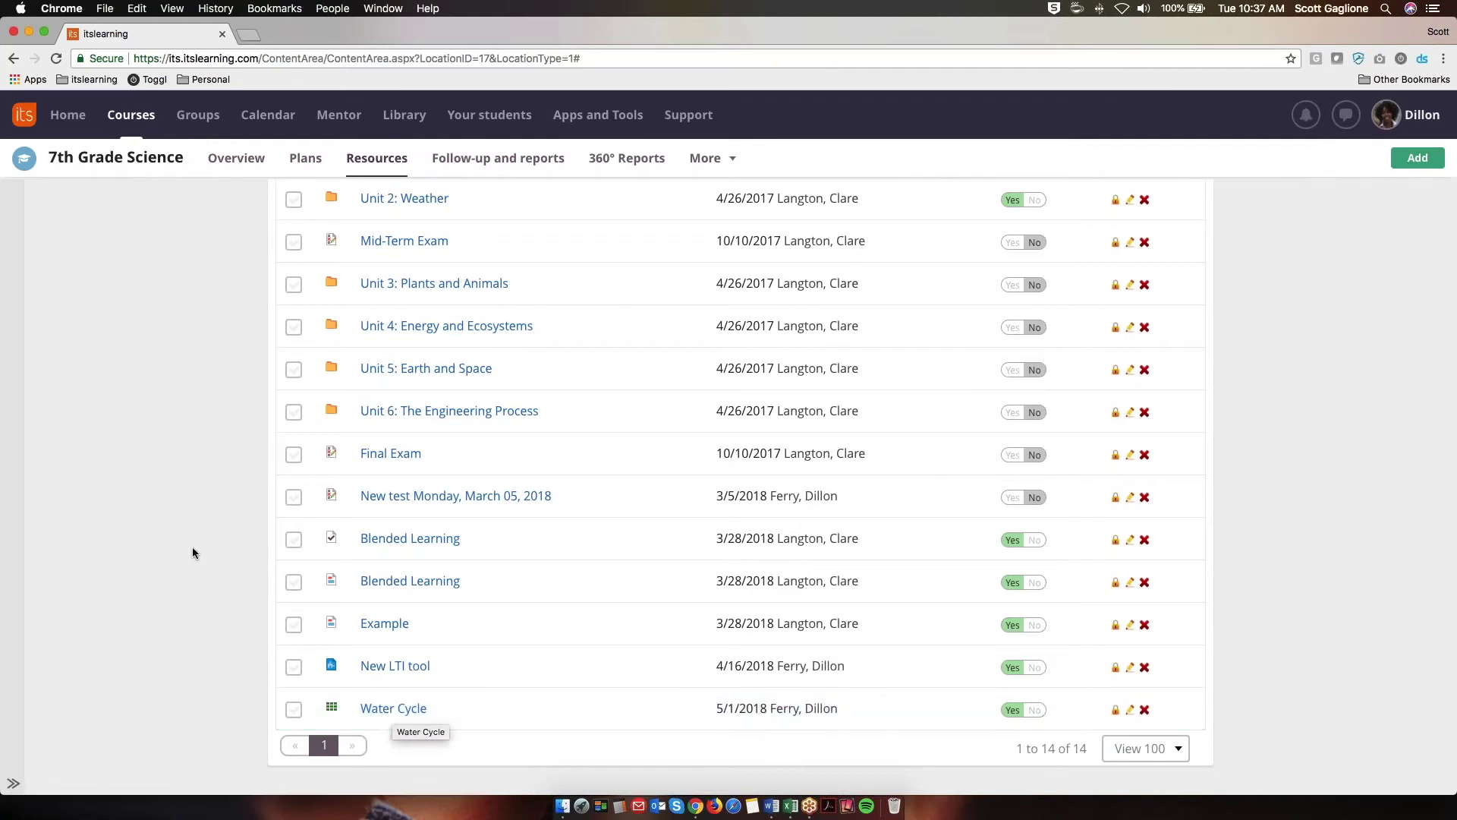
pyautogui.scroll(3, 193, 549)
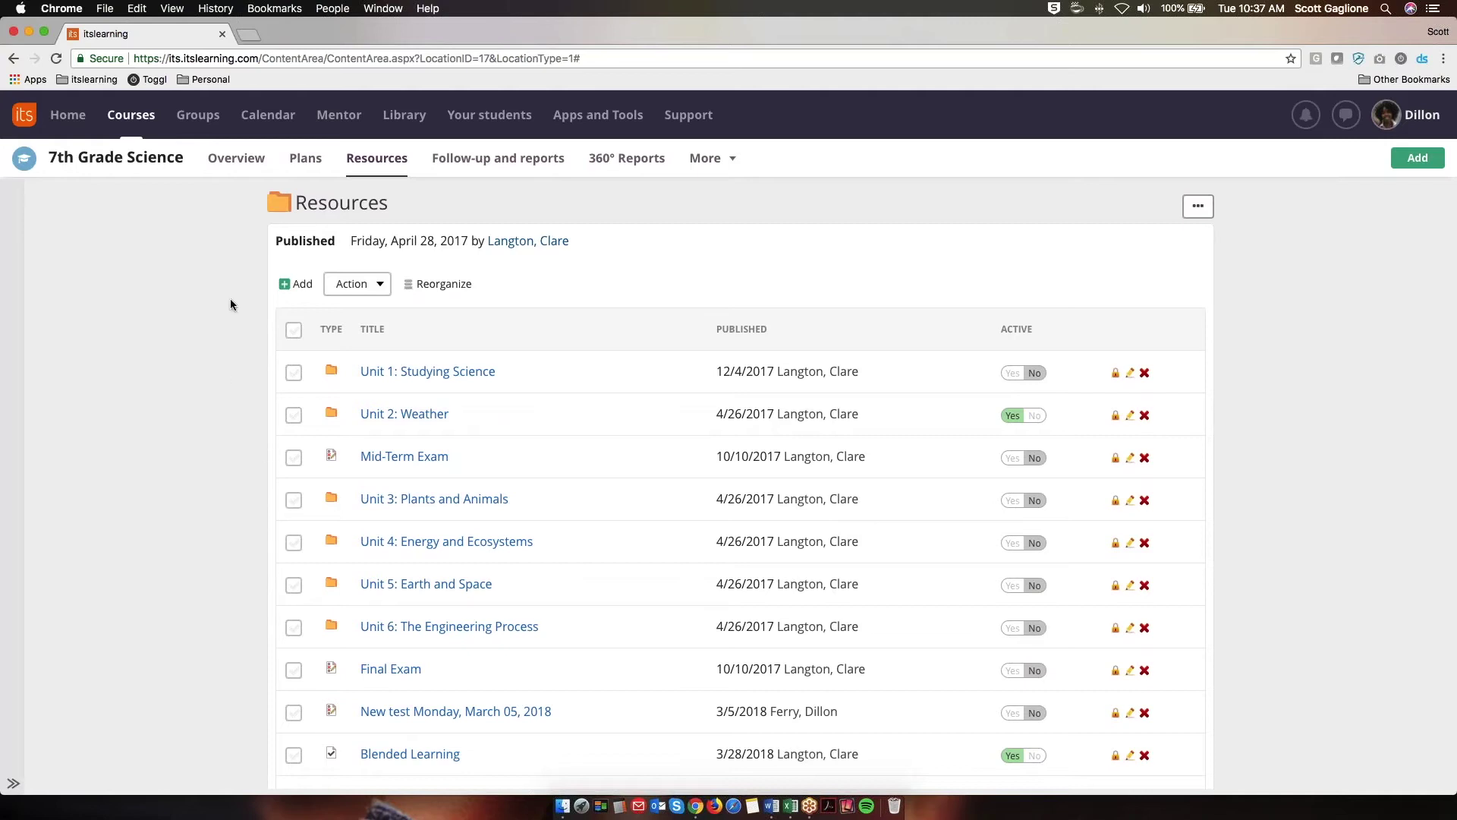
# Step: Start adding a resource from the Library to the "What is the water cycle?" plan in Unit 2: Weather
pyautogui.click(303, 162)
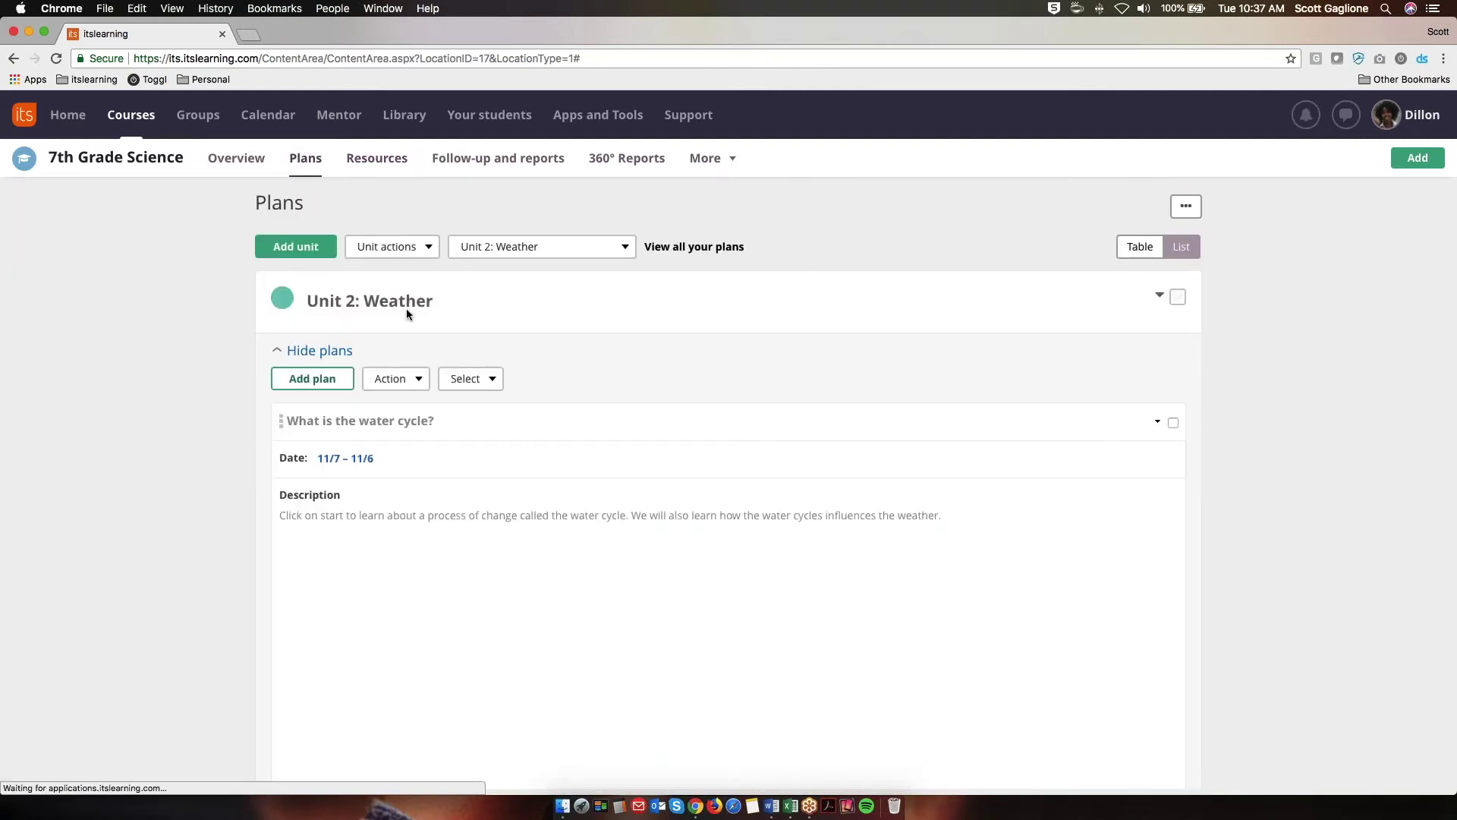
pyautogui.scroll(-5, 698, 607)
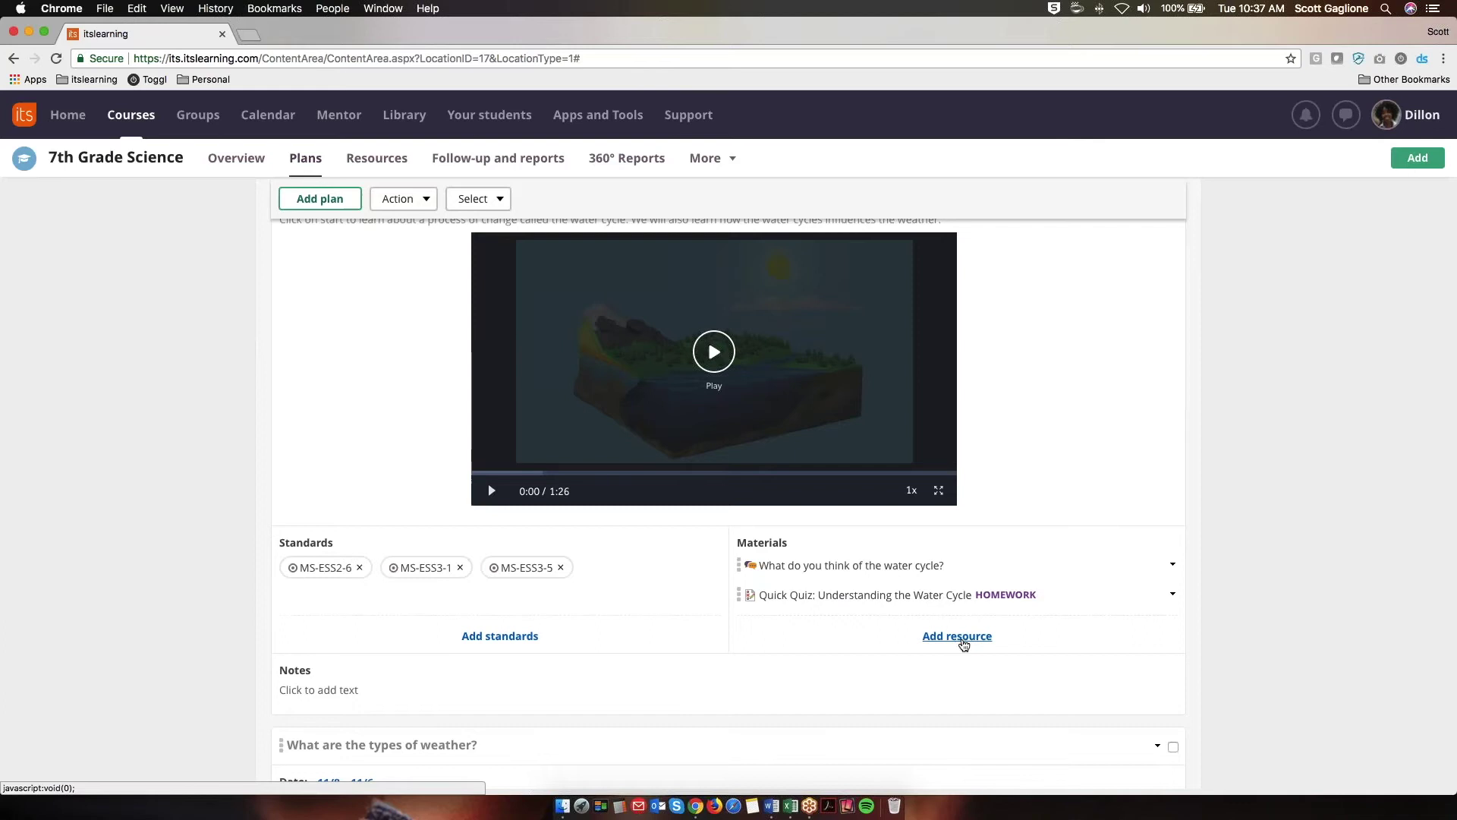
pyautogui.click(964, 644)
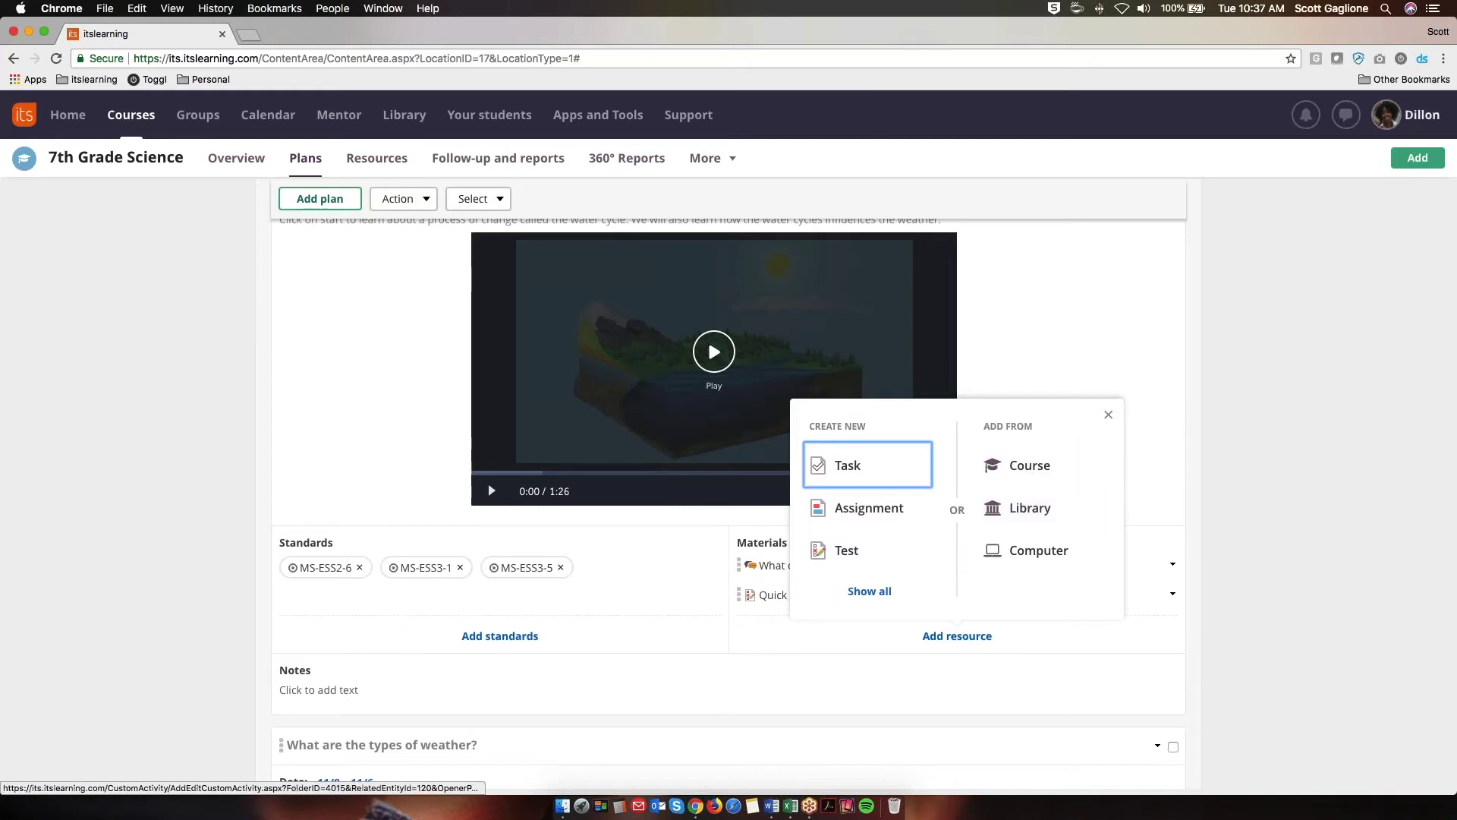
pyautogui.click(1031, 516)
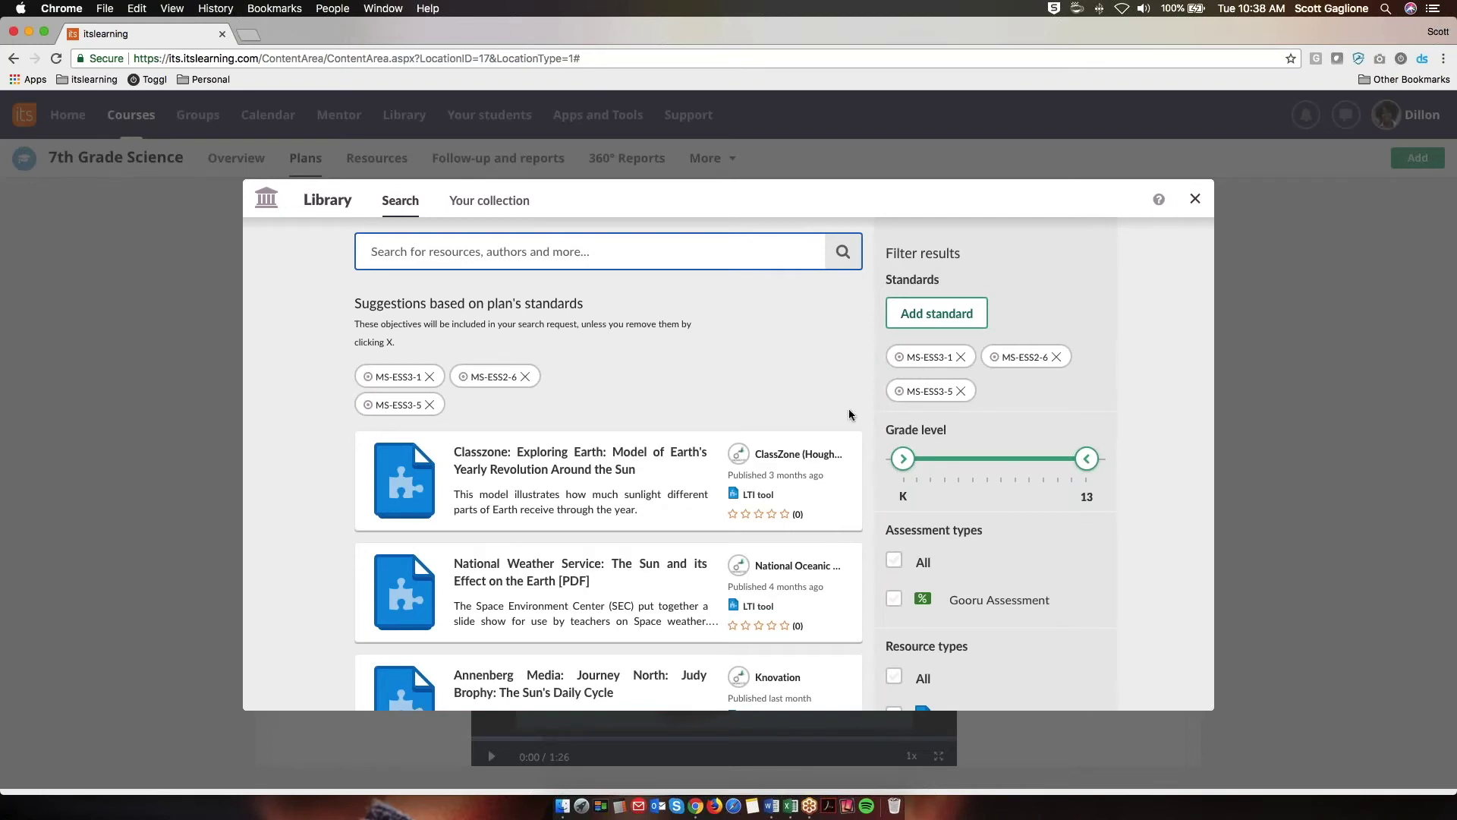
# Step: Search the Library for "water cycle" with the plan's standards applied and examine the available result filters
pyautogui.moveTo(909, 363)
pyautogui.write('water cycle')
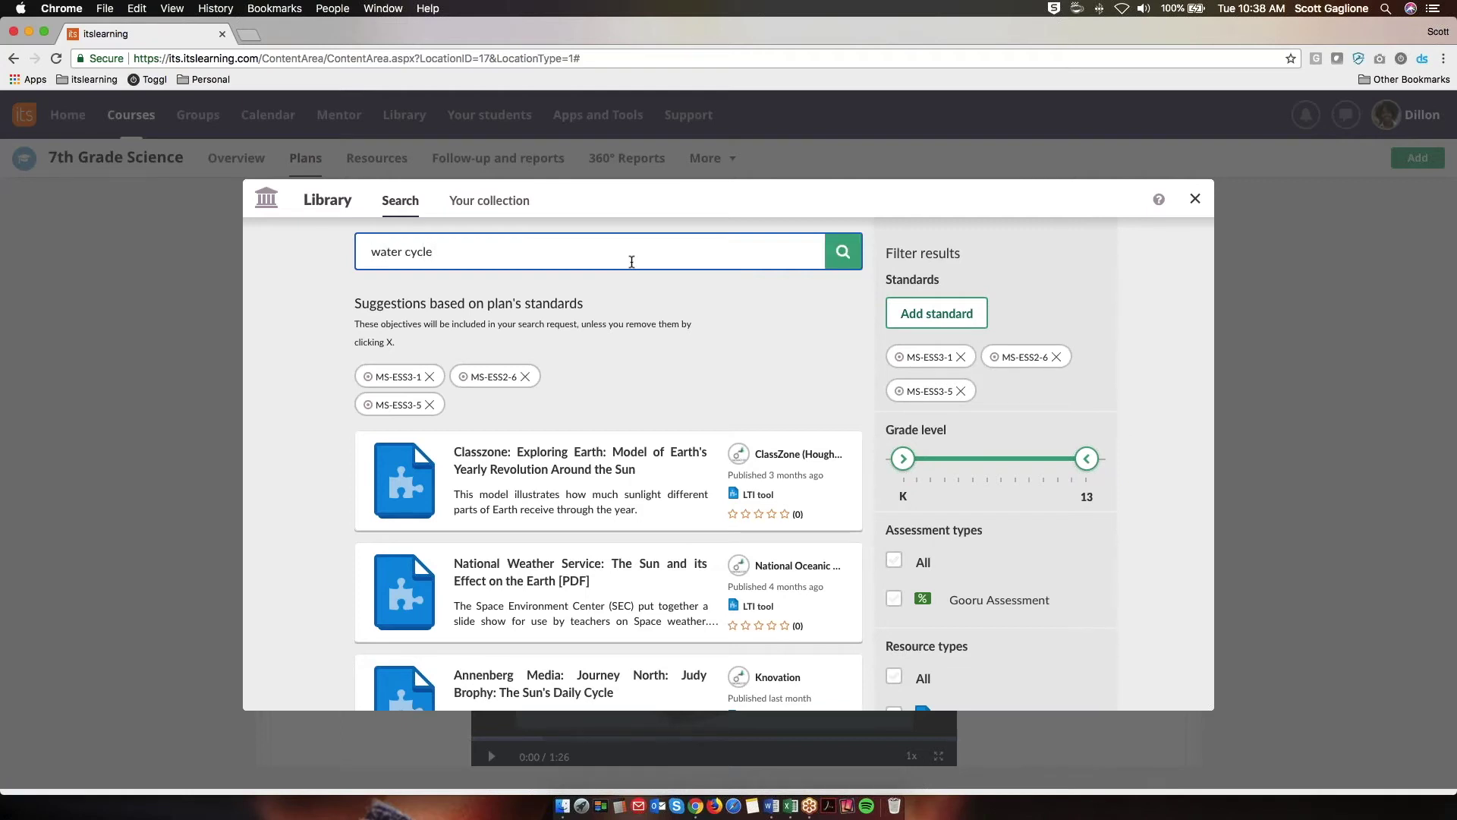
pyautogui.press('Return')
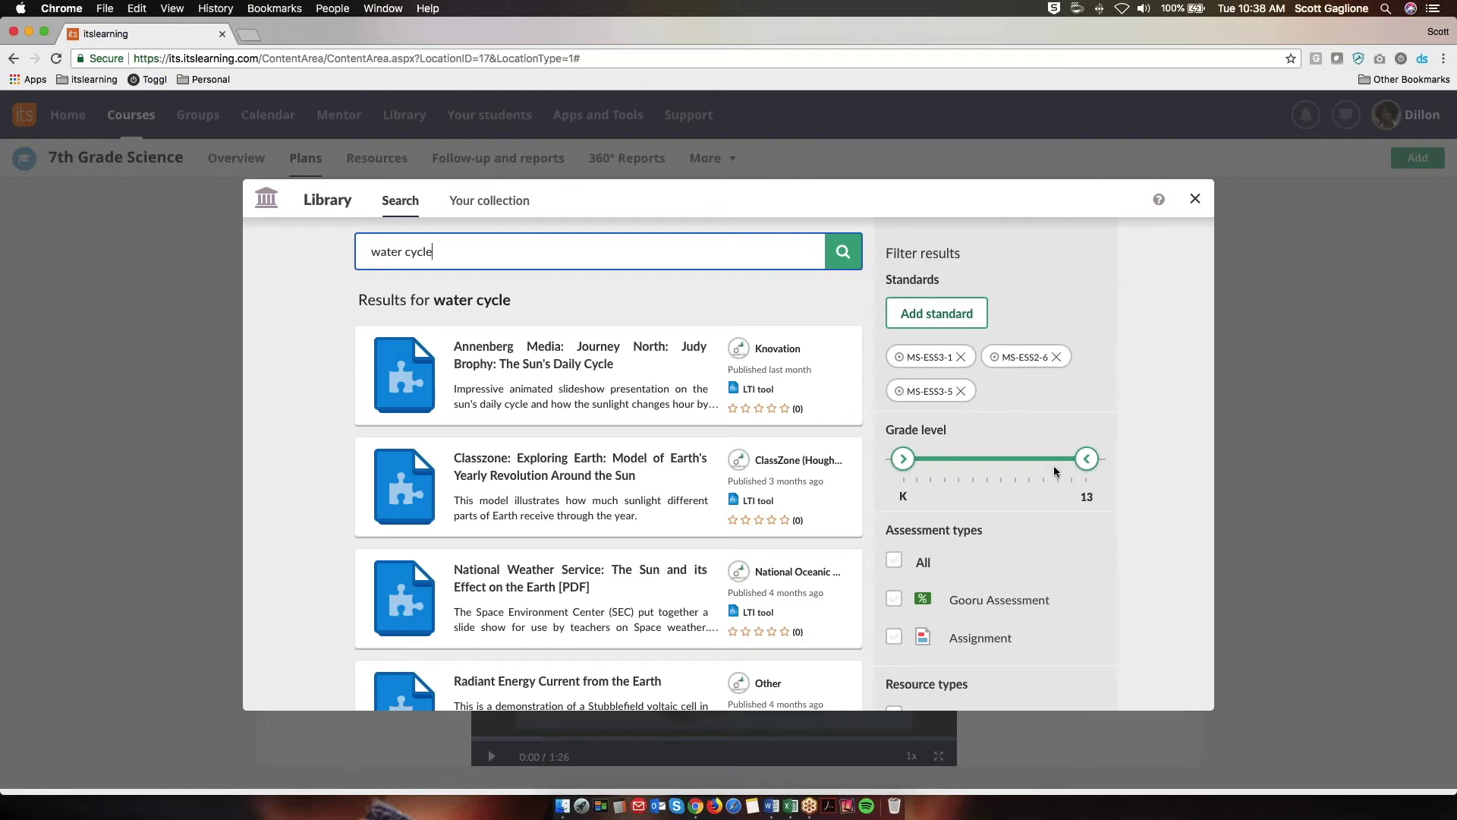
pyautogui.scroll(-3, 994, 463)
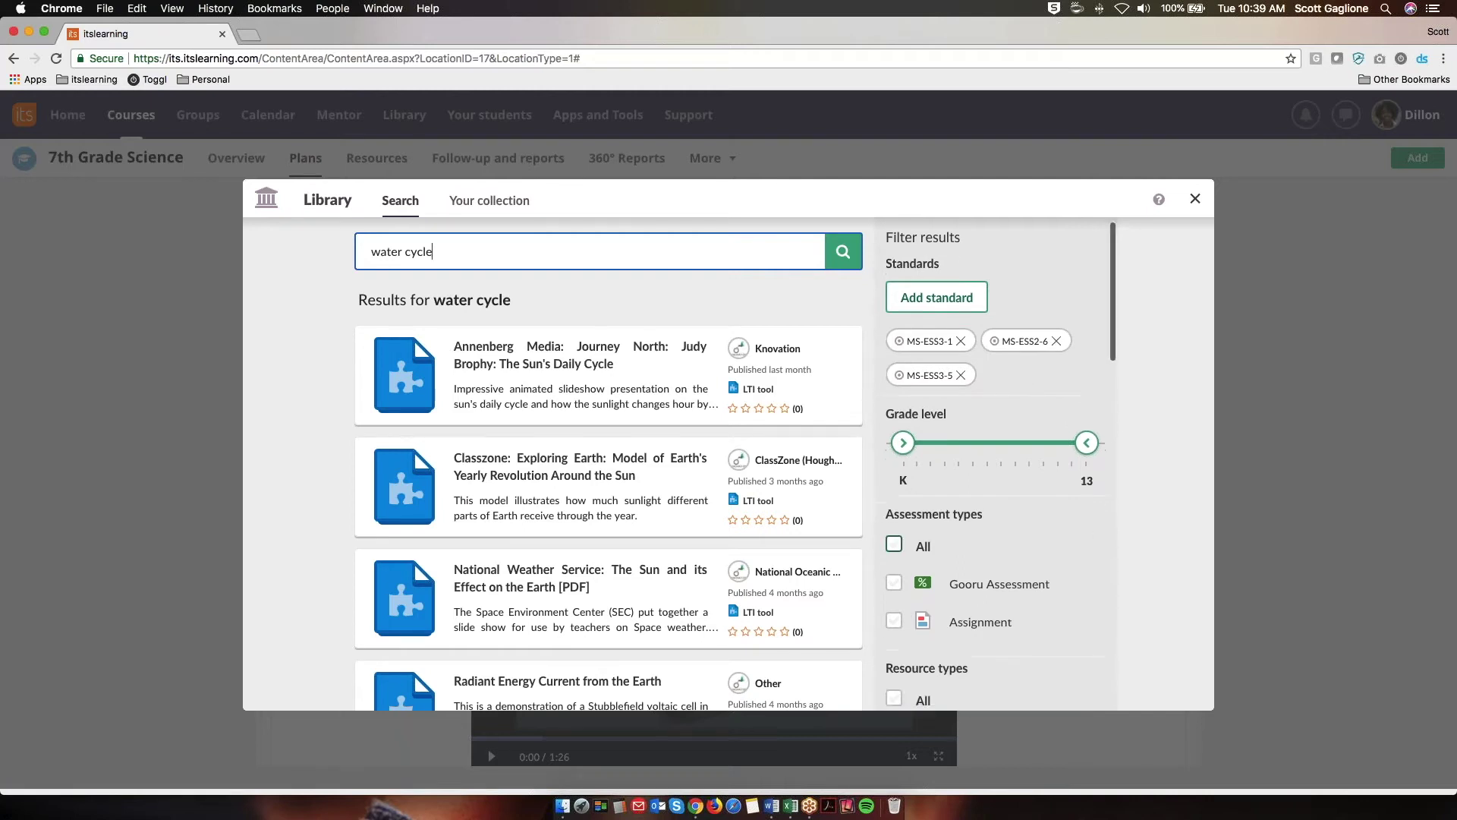
pyautogui.scroll(-5, 994, 463)
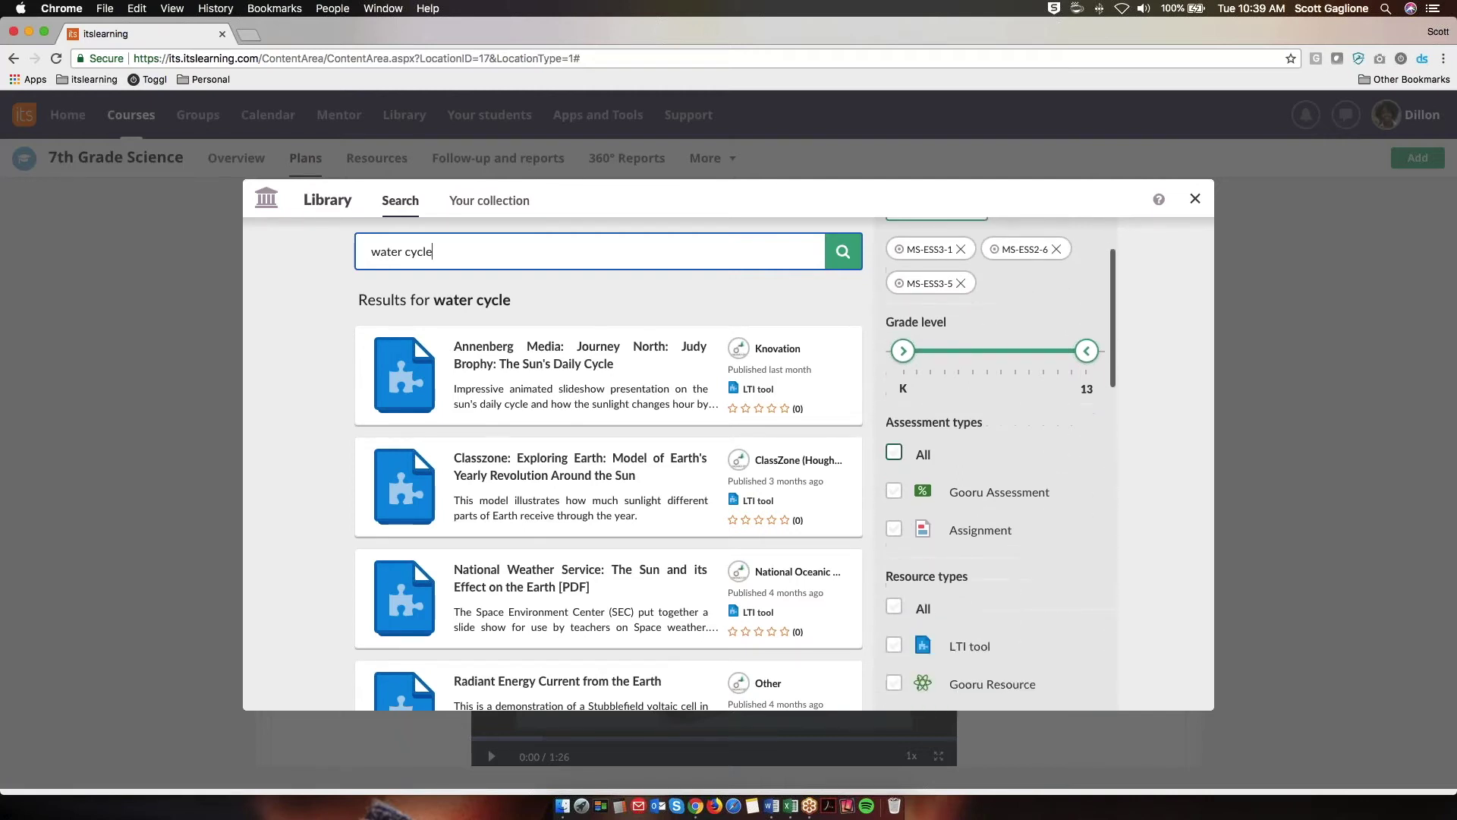
pyautogui.scroll(-5, 994, 463)
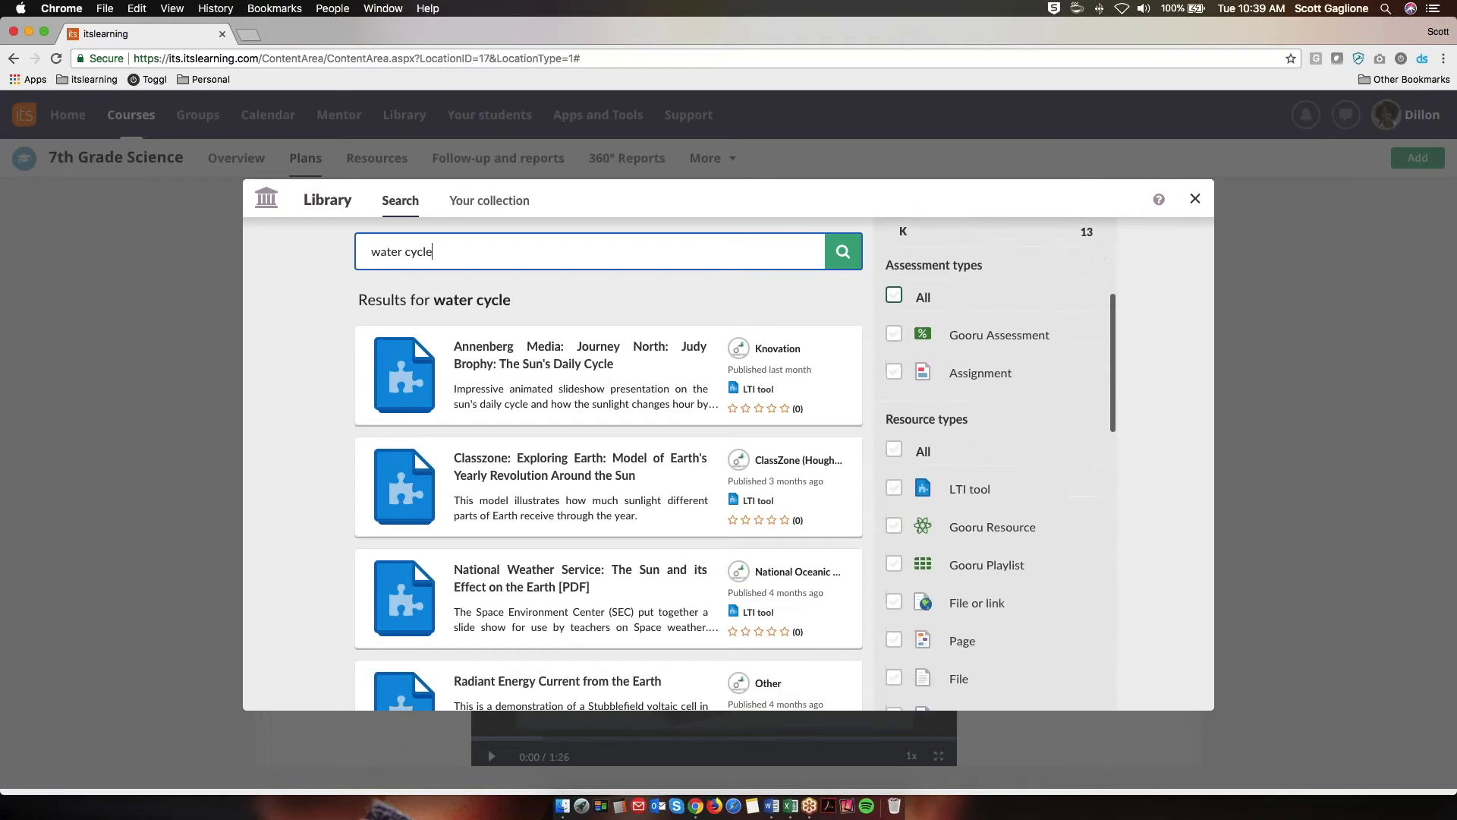
pyautogui.scroll(-5, 994, 462)
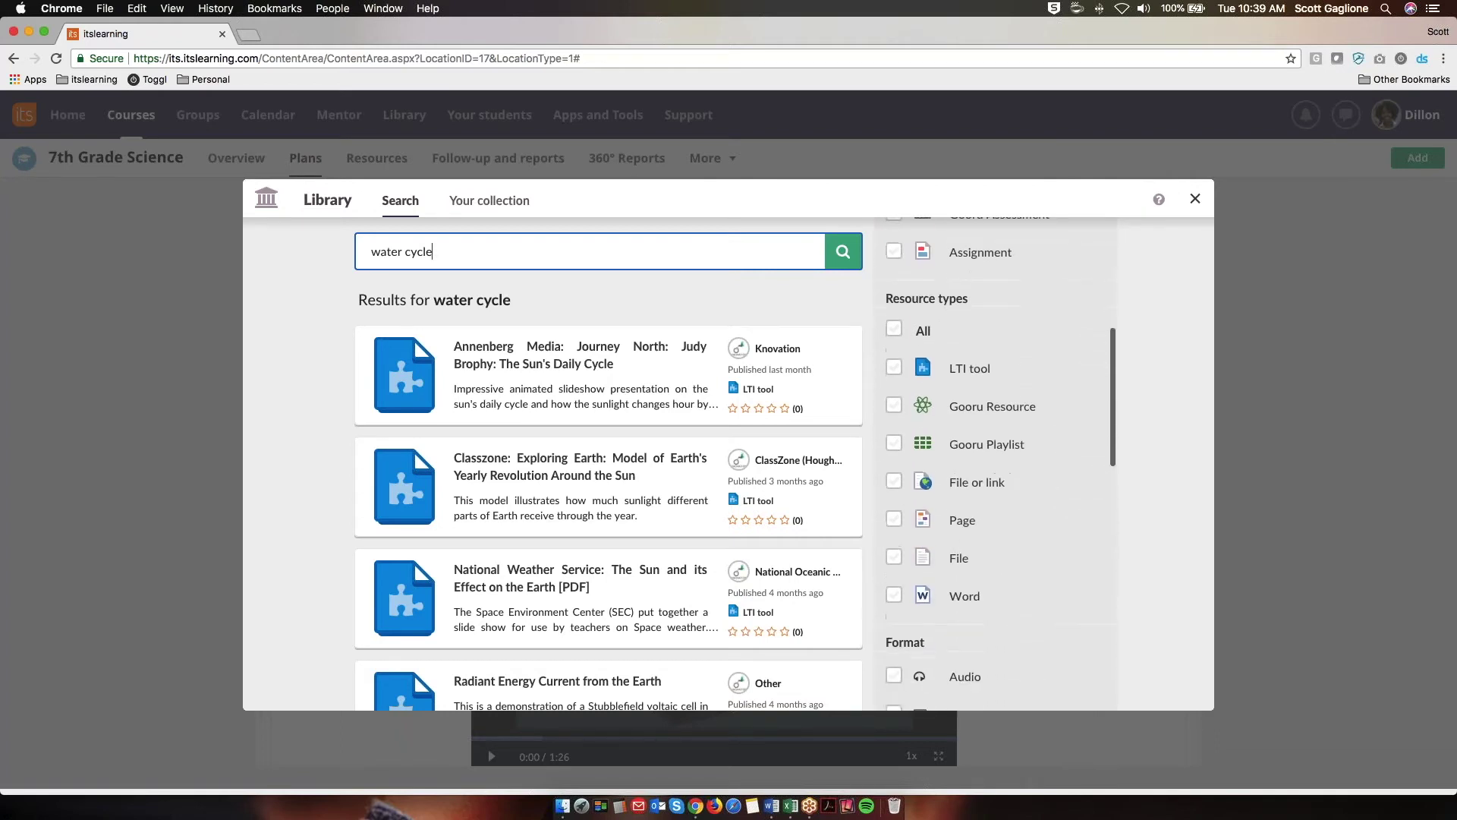
pyautogui.scroll(-4, 994, 463)
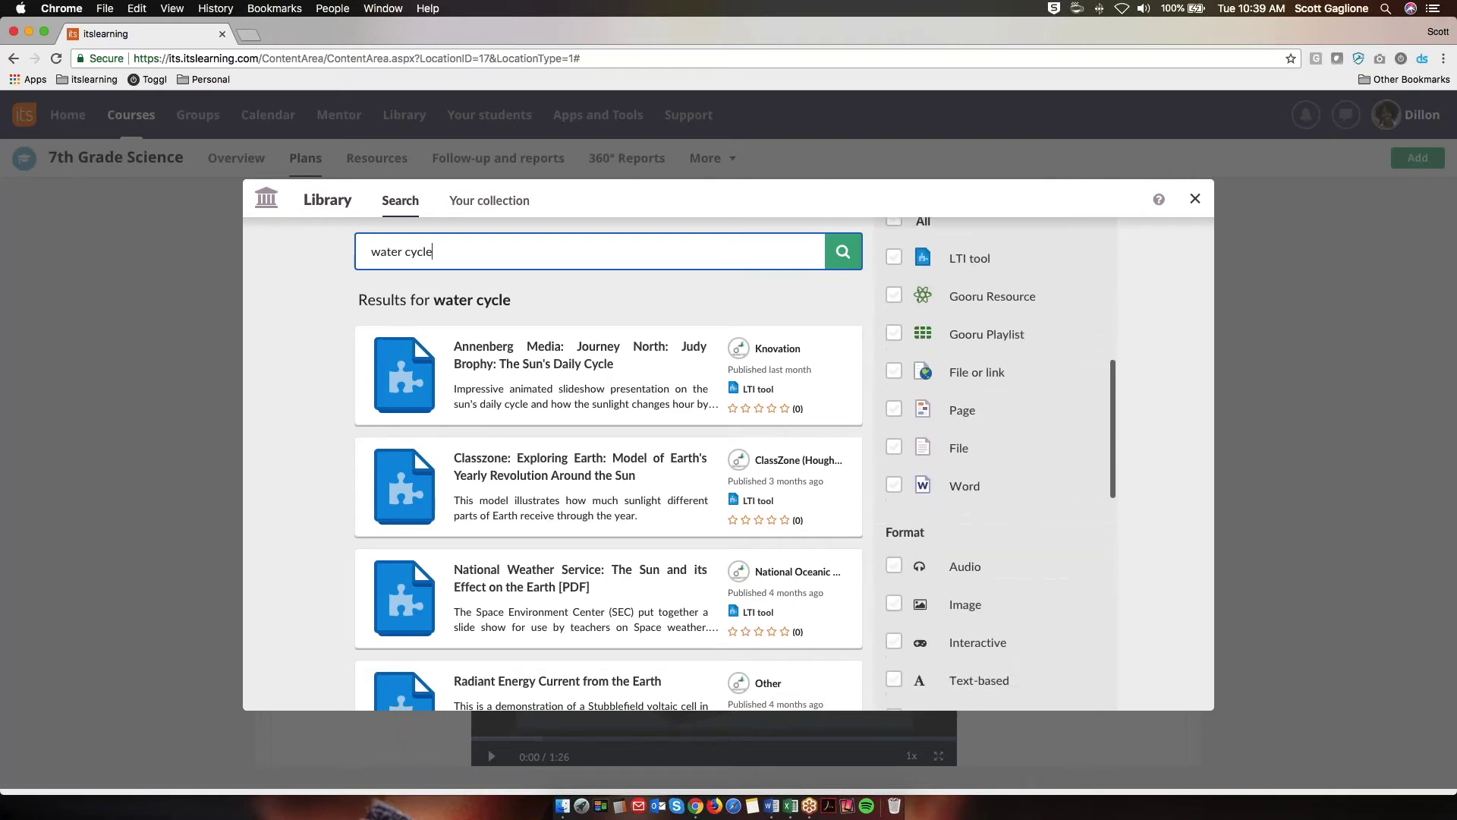
pyautogui.scroll(6, 994, 463)
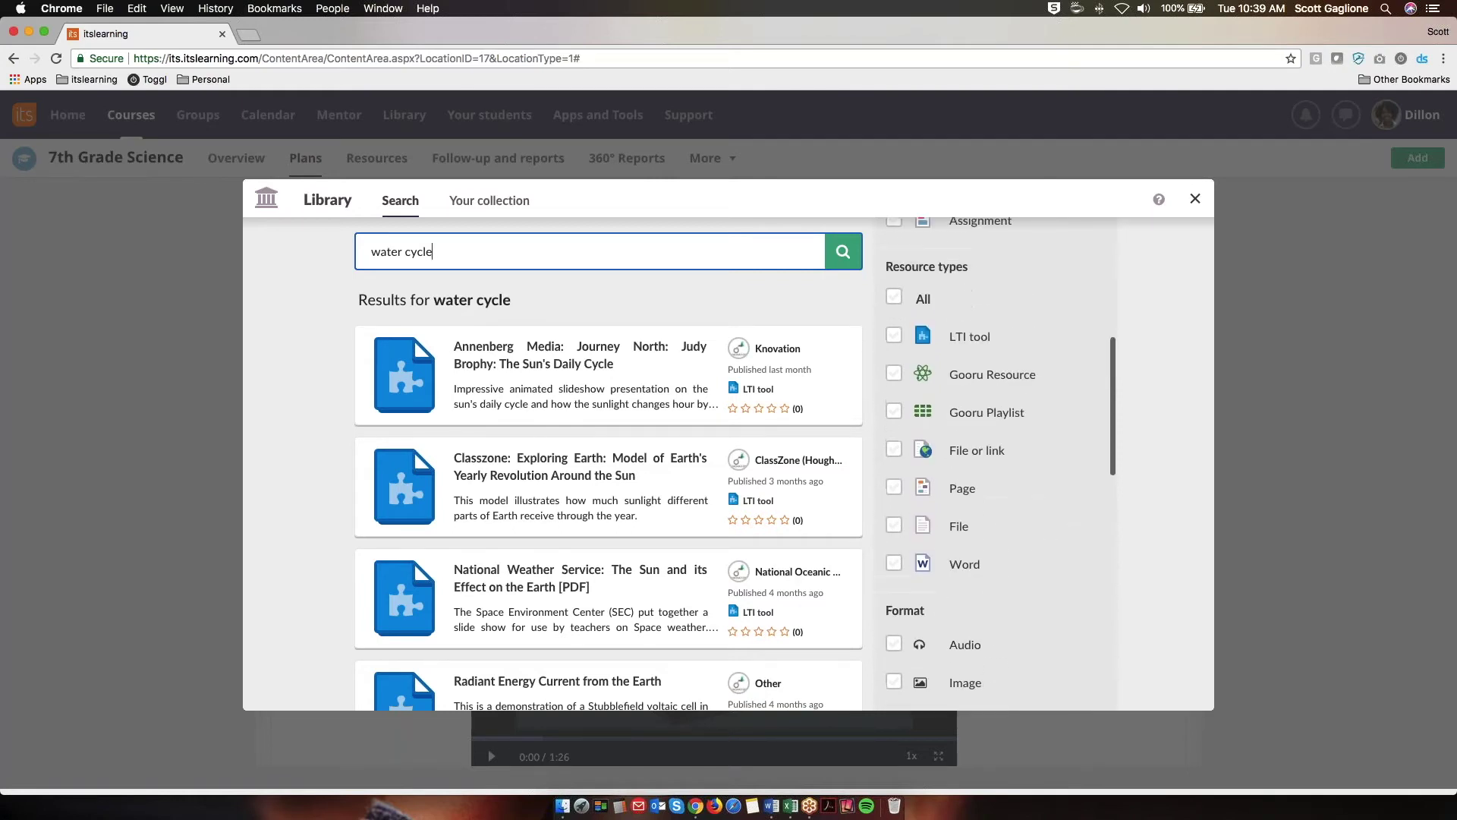
pyautogui.scroll(3, 994, 463)
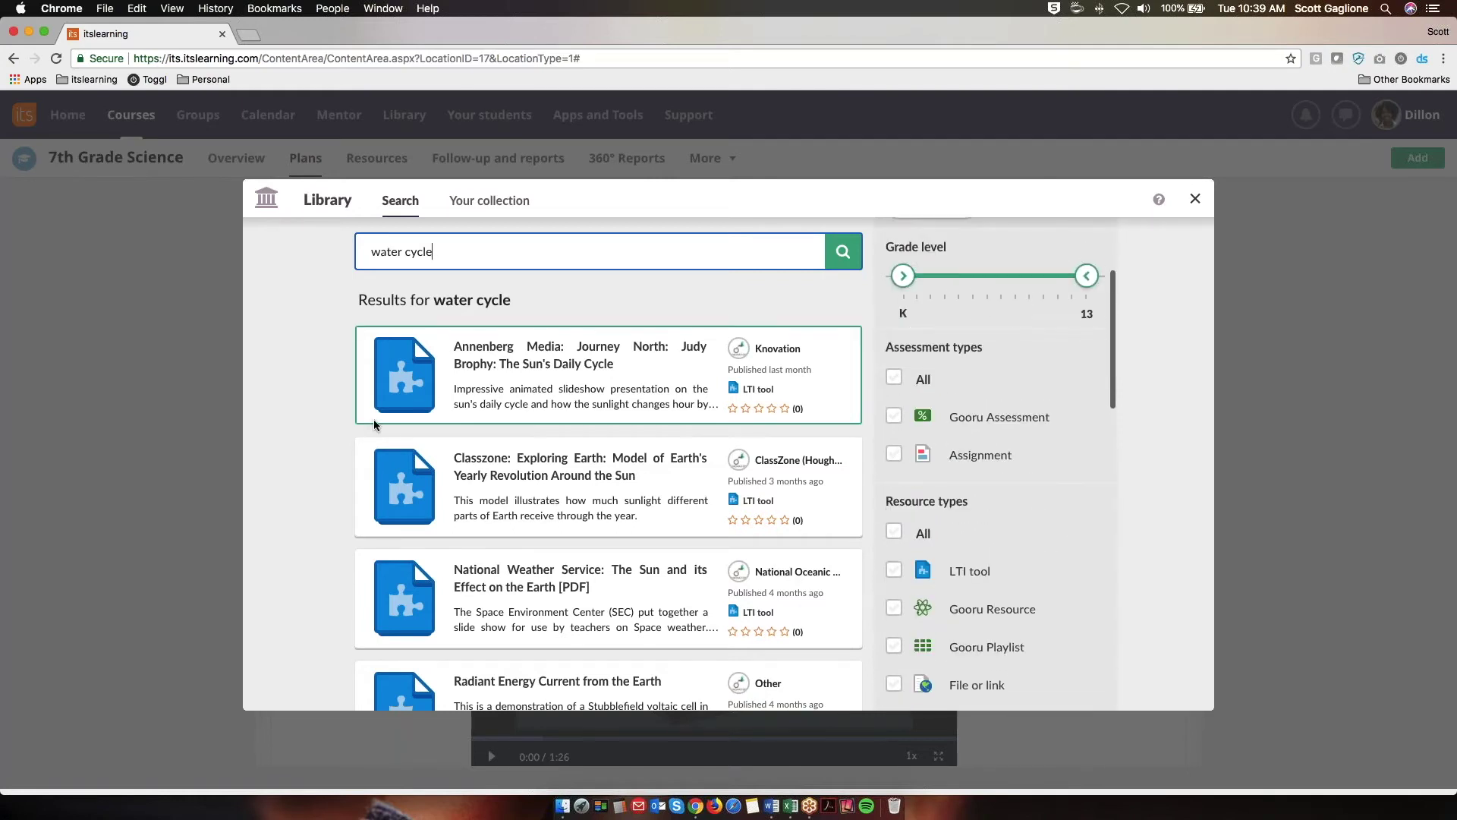
# Step: Review the details of the Annenberg Media resource on The Sun's Daily Cycle, preview its content and return to its Library page
pyautogui.click(540, 361)
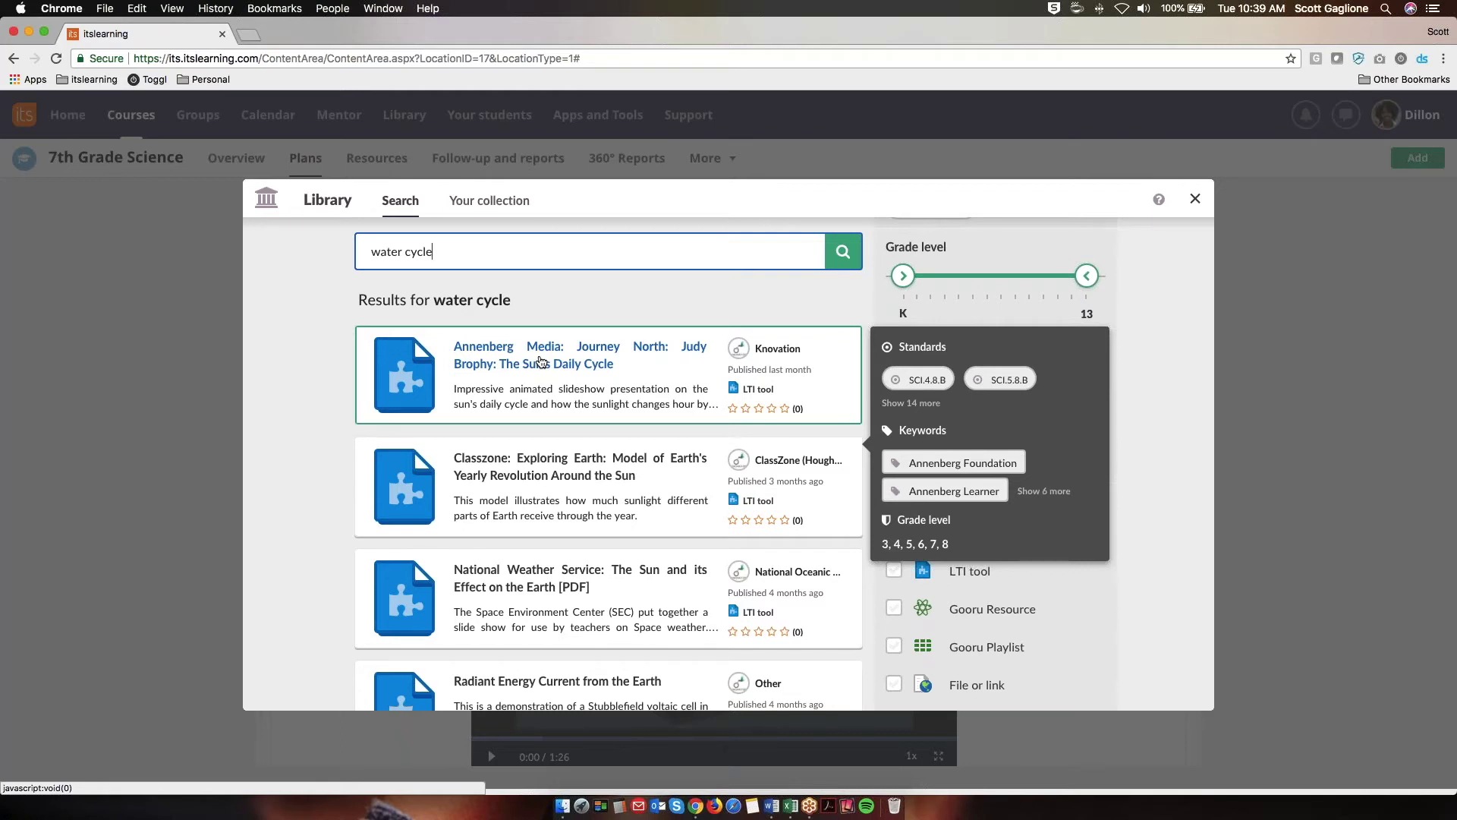
pyautogui.click(540, 362)
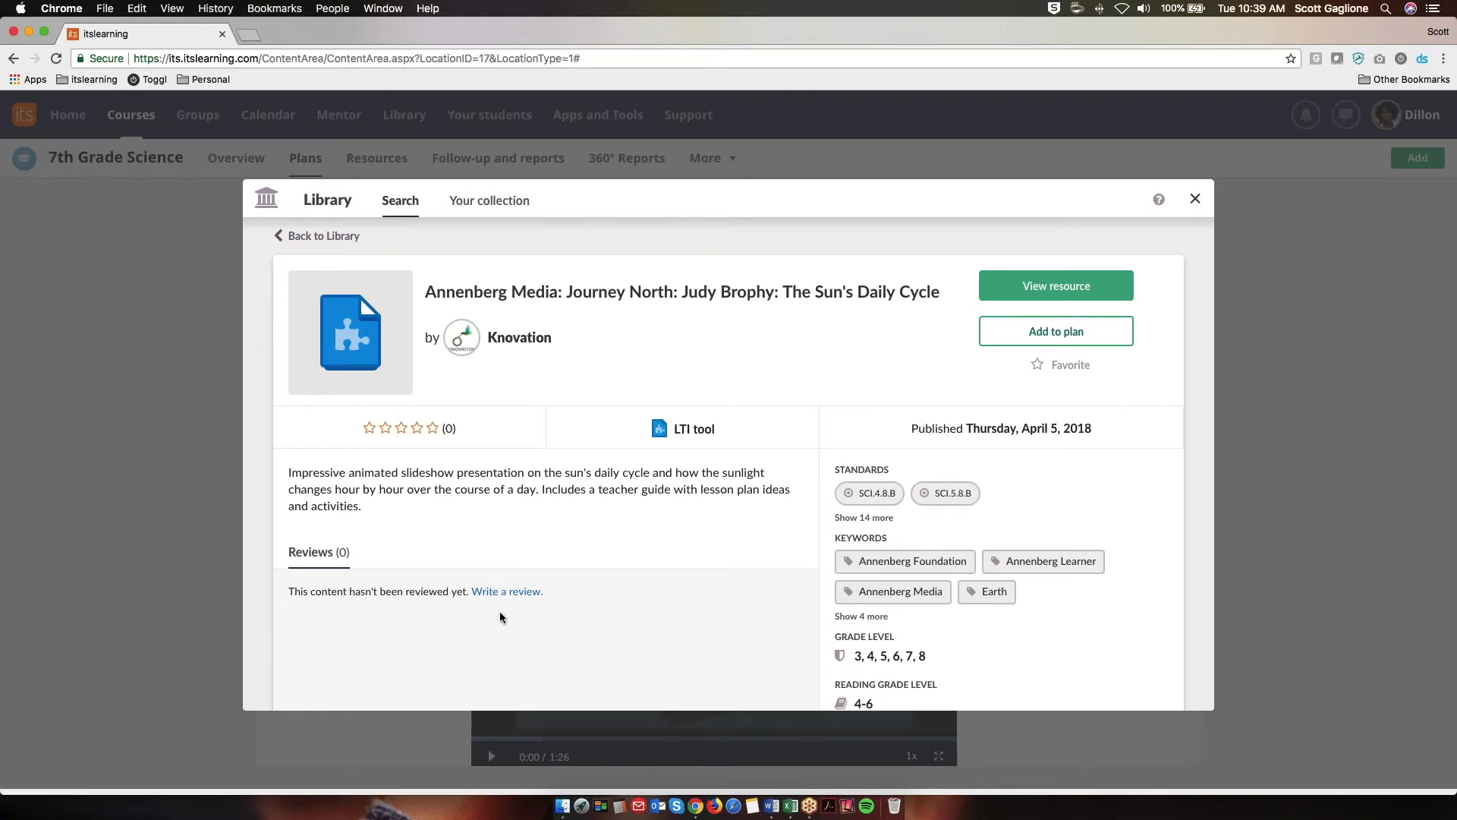
pyautogui.scroll(-2, 985, 621)
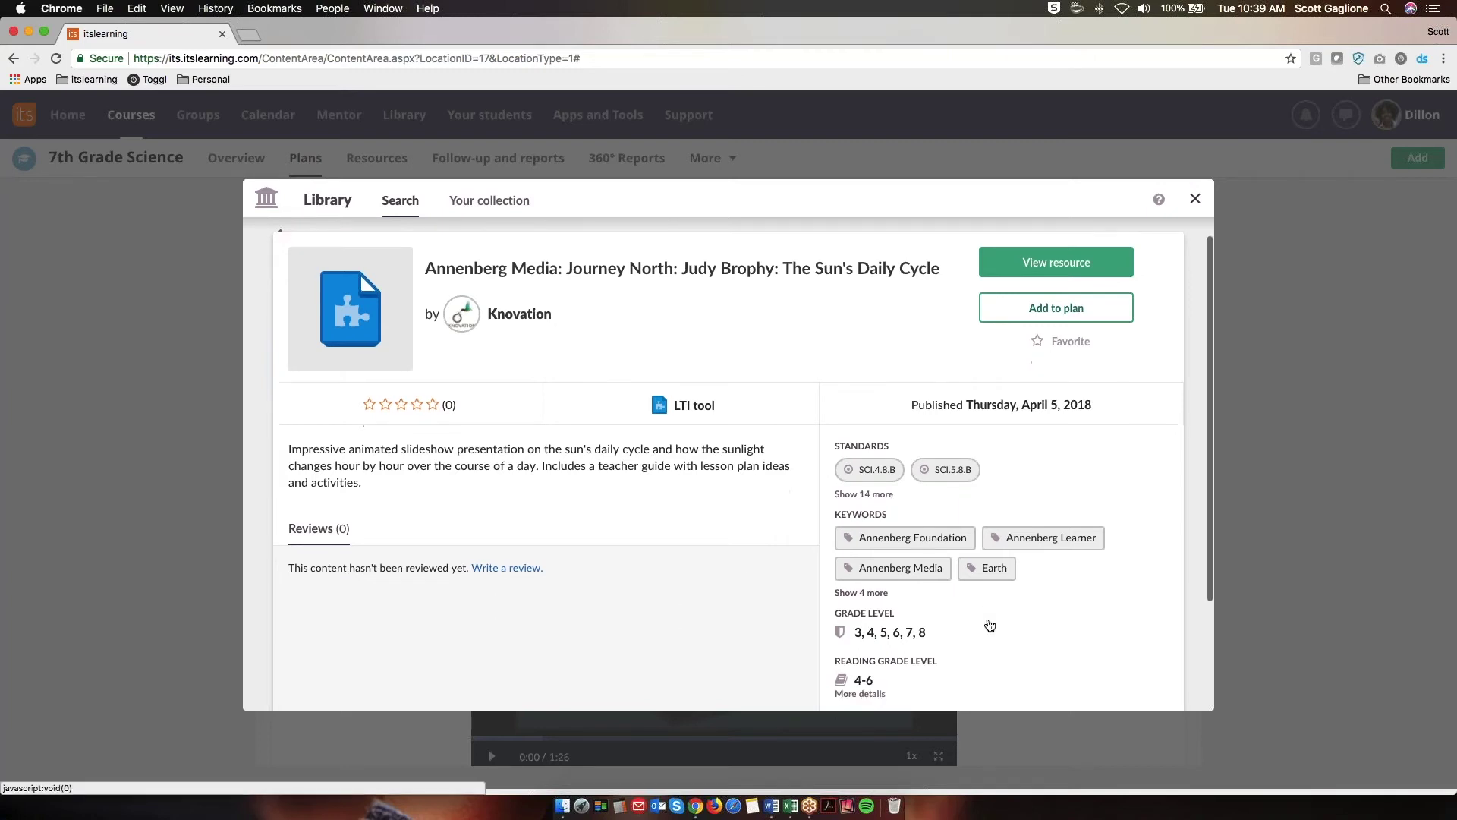
pyautogui.scroll(-2, 985, 621)
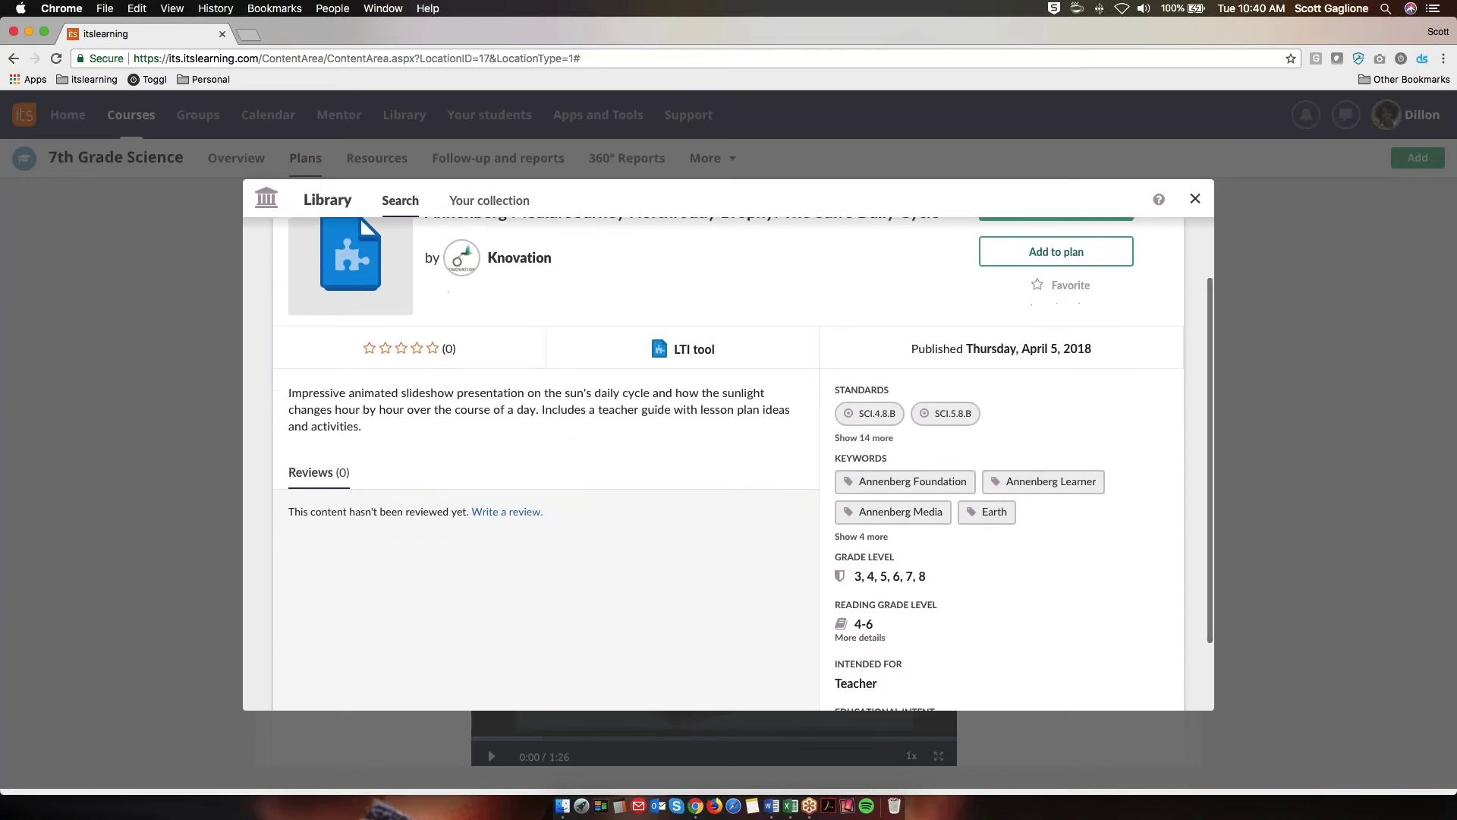
pyautogui.scroll(-1, 873, 456)
pyautogui.moveTo(874, 400)
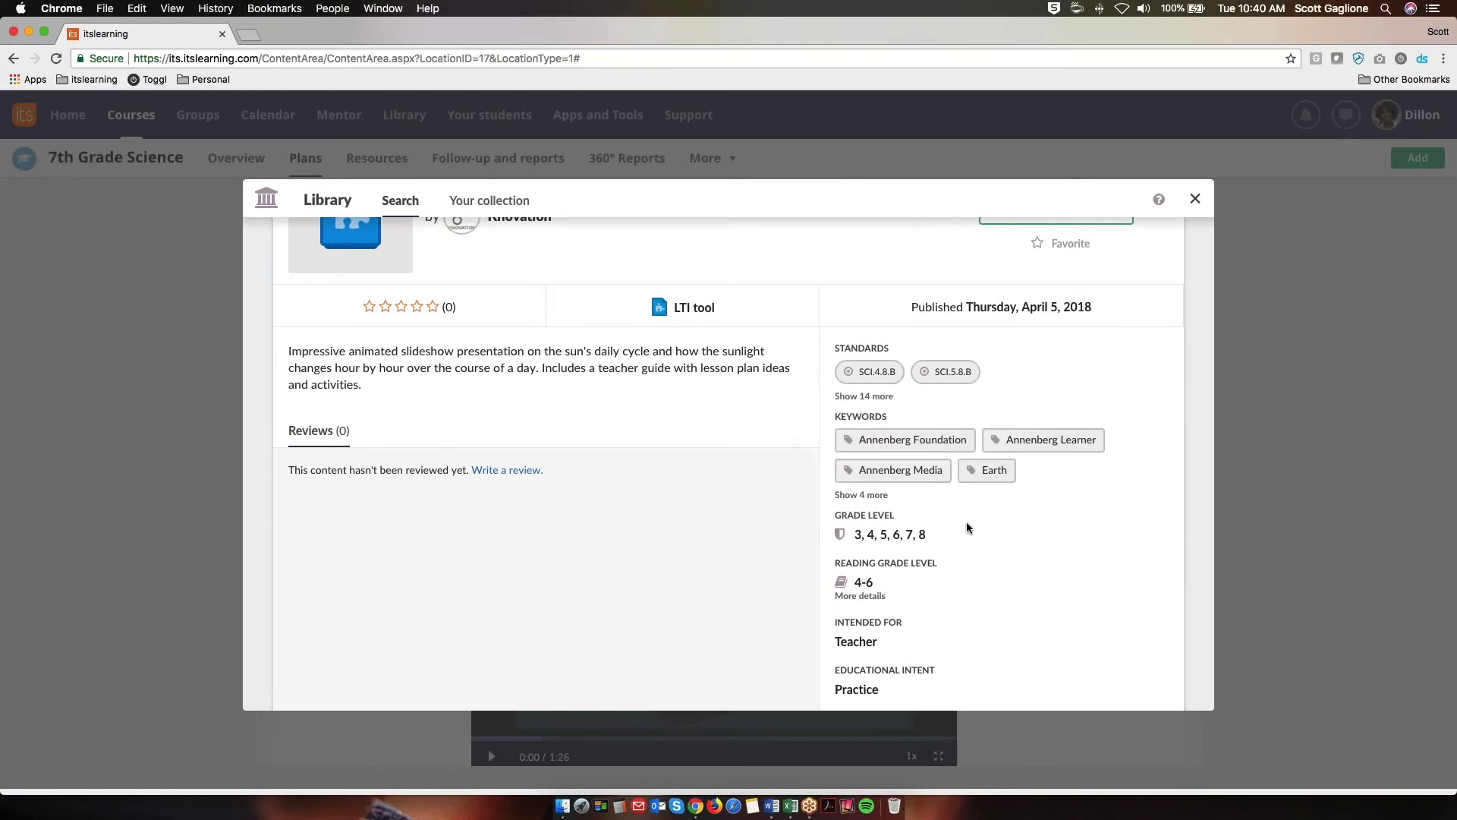
pyautogui.scroll(-1, 967, 521)
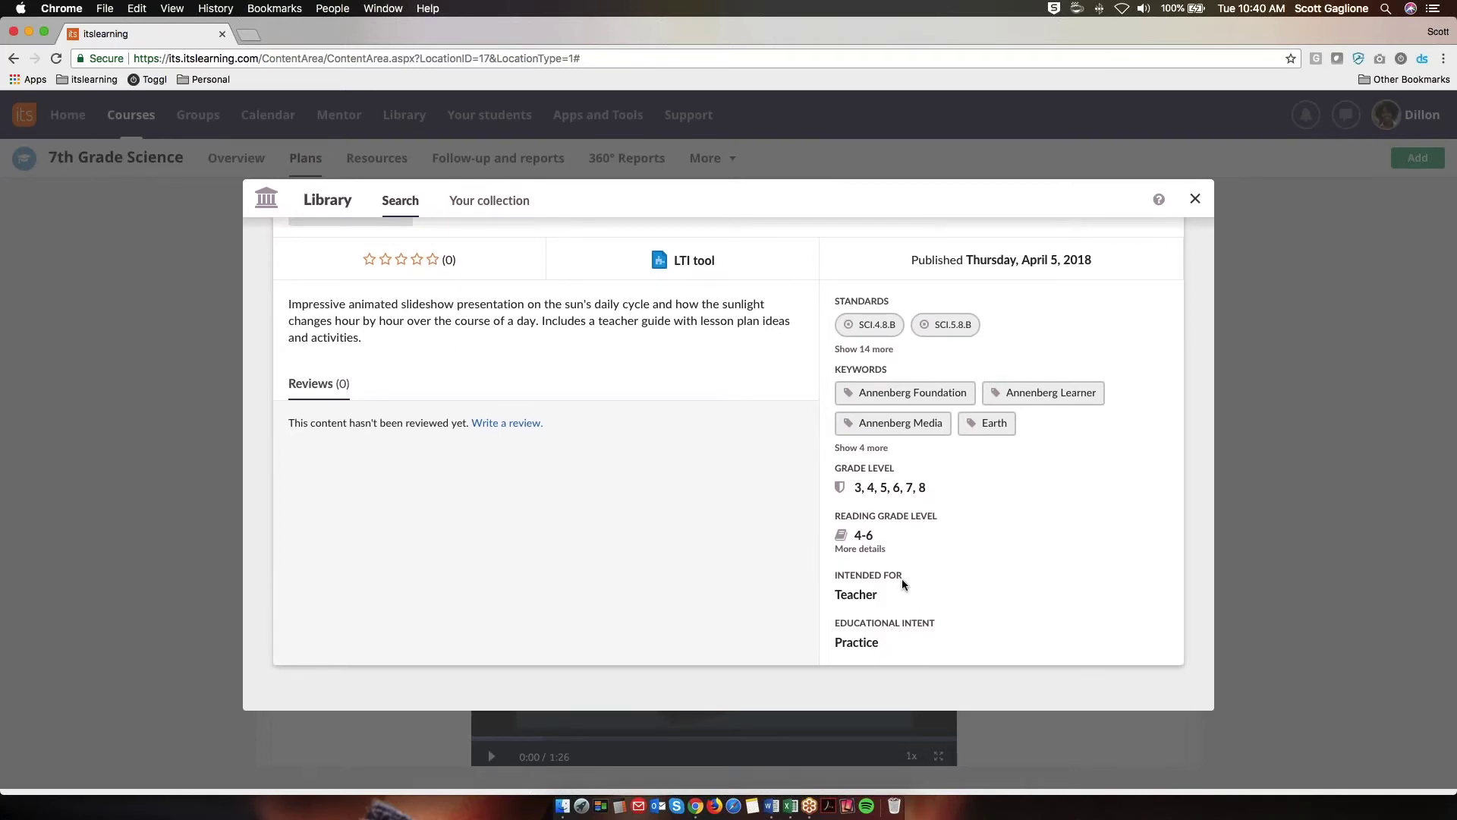
pyautogui.scroll(5, 903, 583)
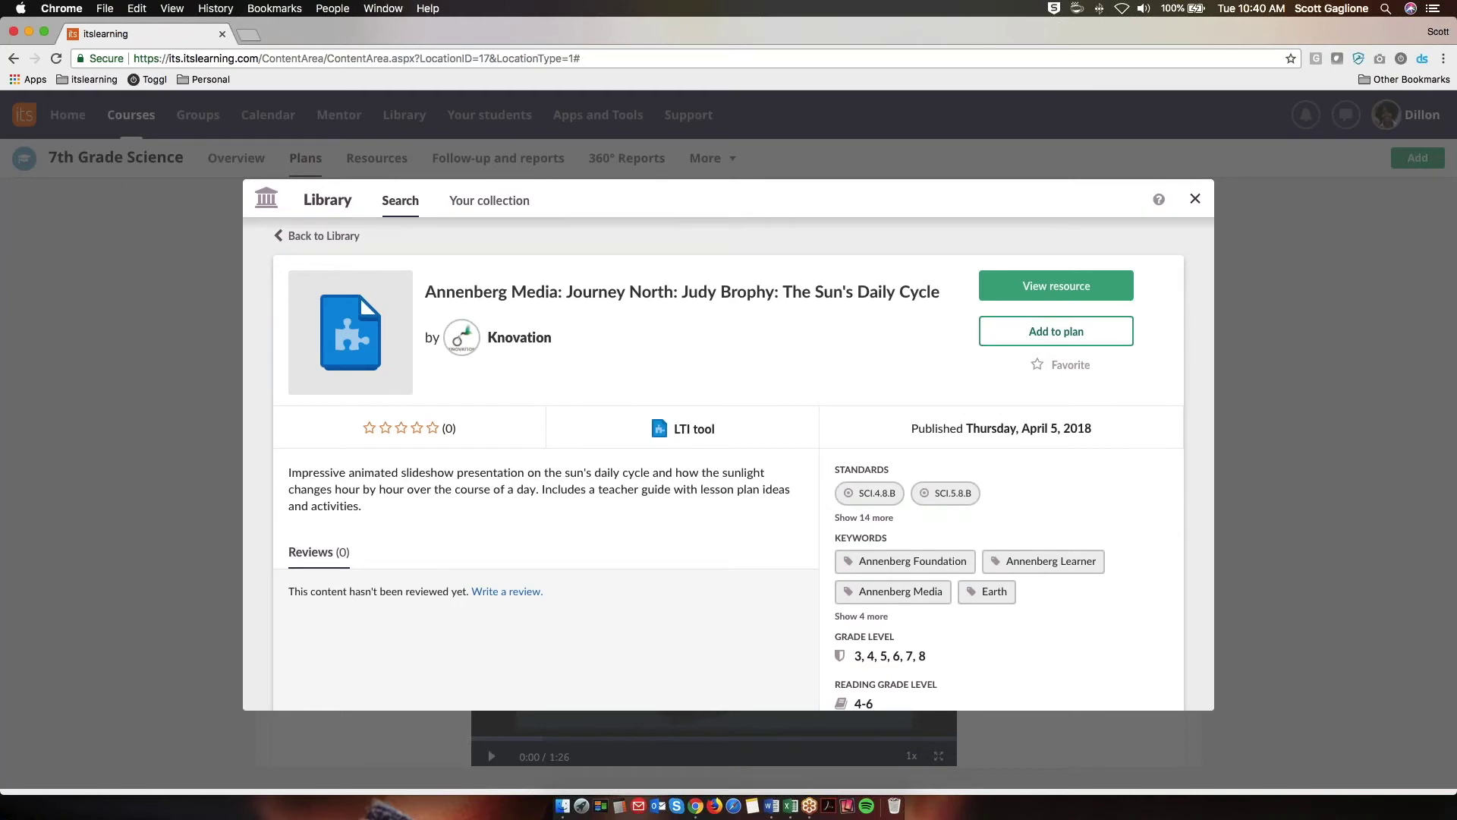
pyautogui.click(1017, 295)
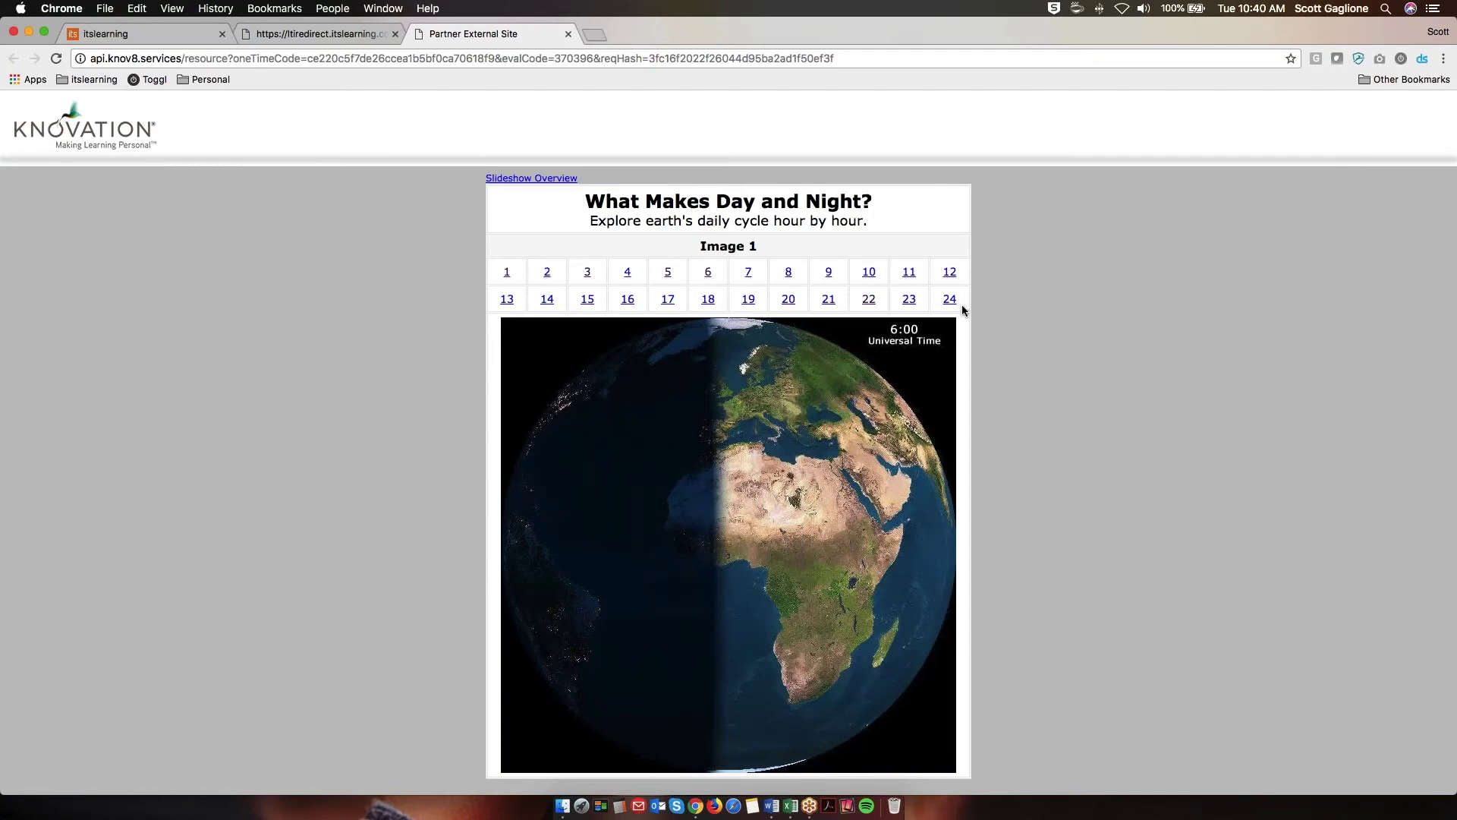
pyautogui.click(182, 34)
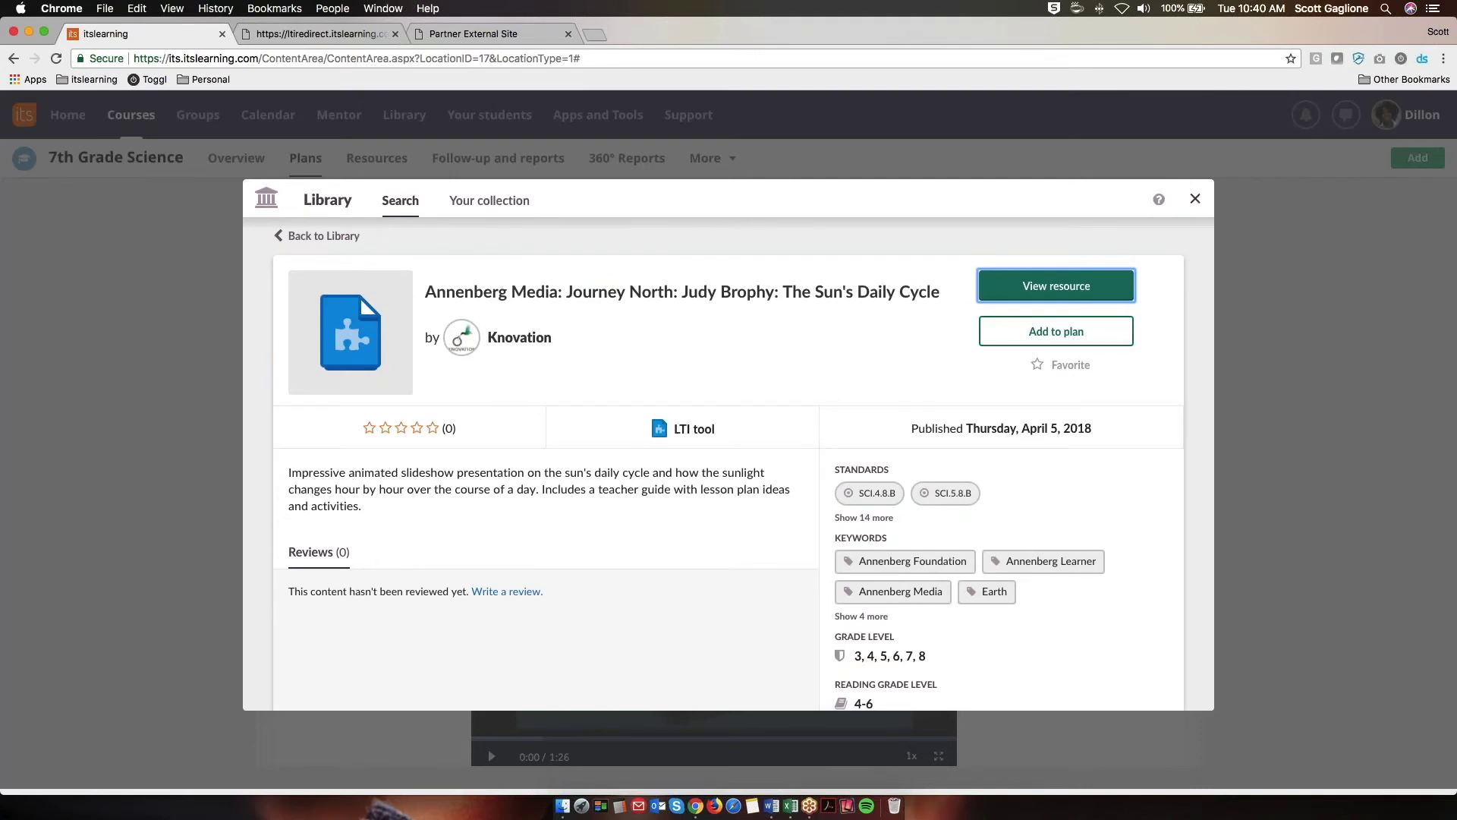
# Step: Add the Annenberg Media resource on The Sun's Daily Cycle to the plan and close the Library
pyautogui.click(1021, 333)
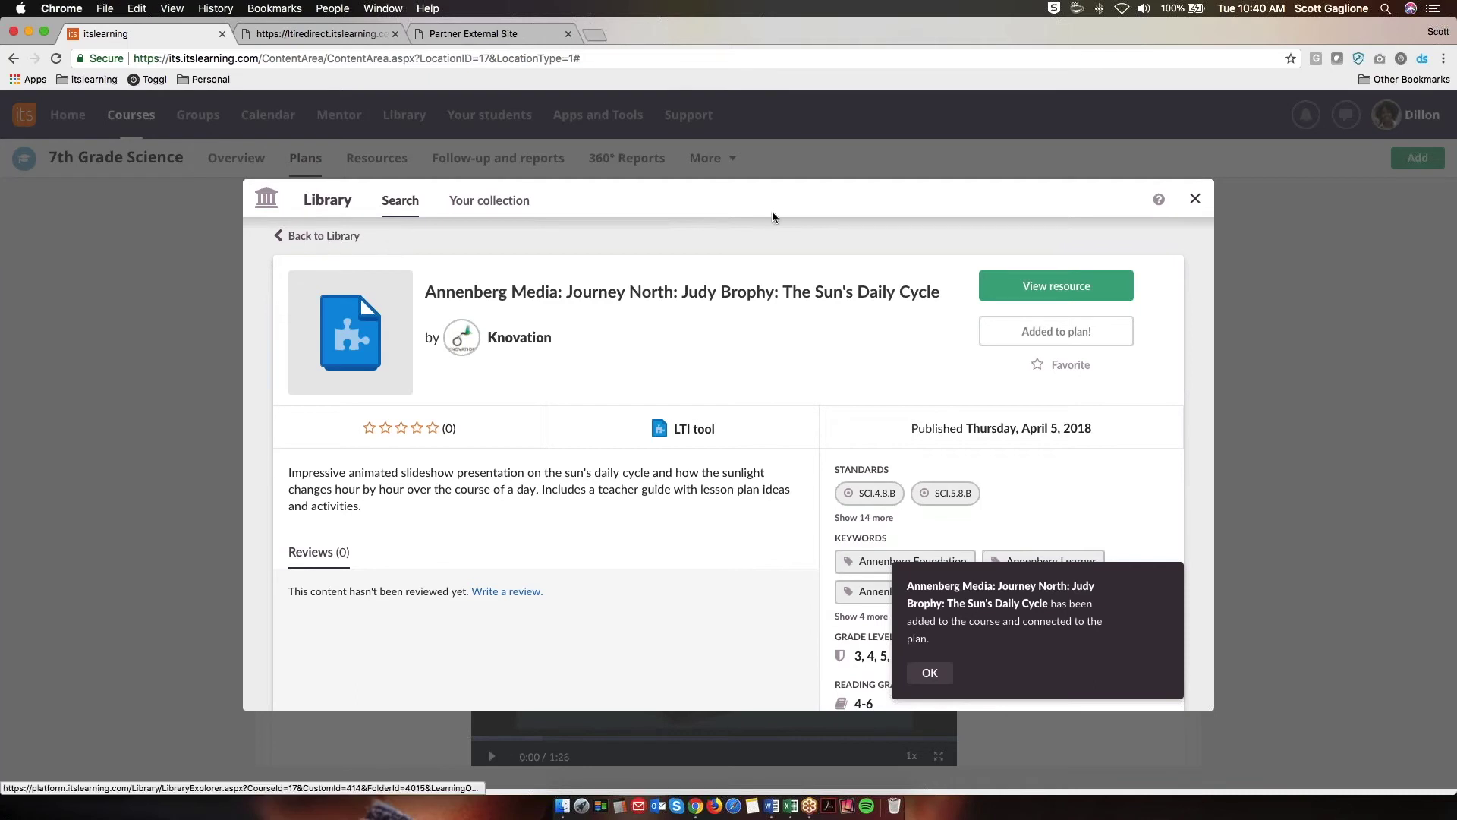
pyautogui.click(1196, 201)
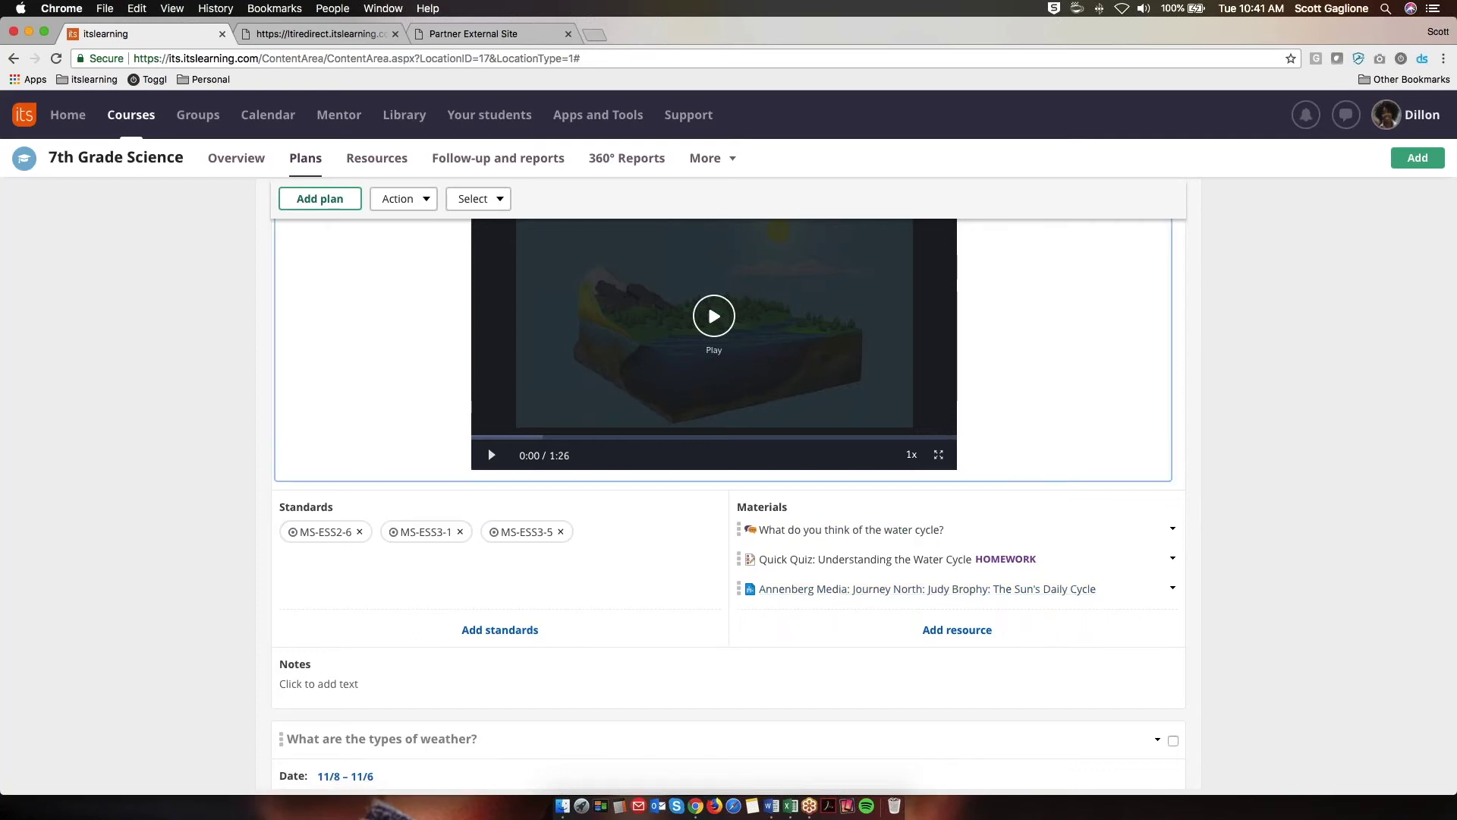
# Step: Search the main Library for "water cycle" and examine the available filters for standards, grade level, resource types and format
pyautogui.click(404, 118)
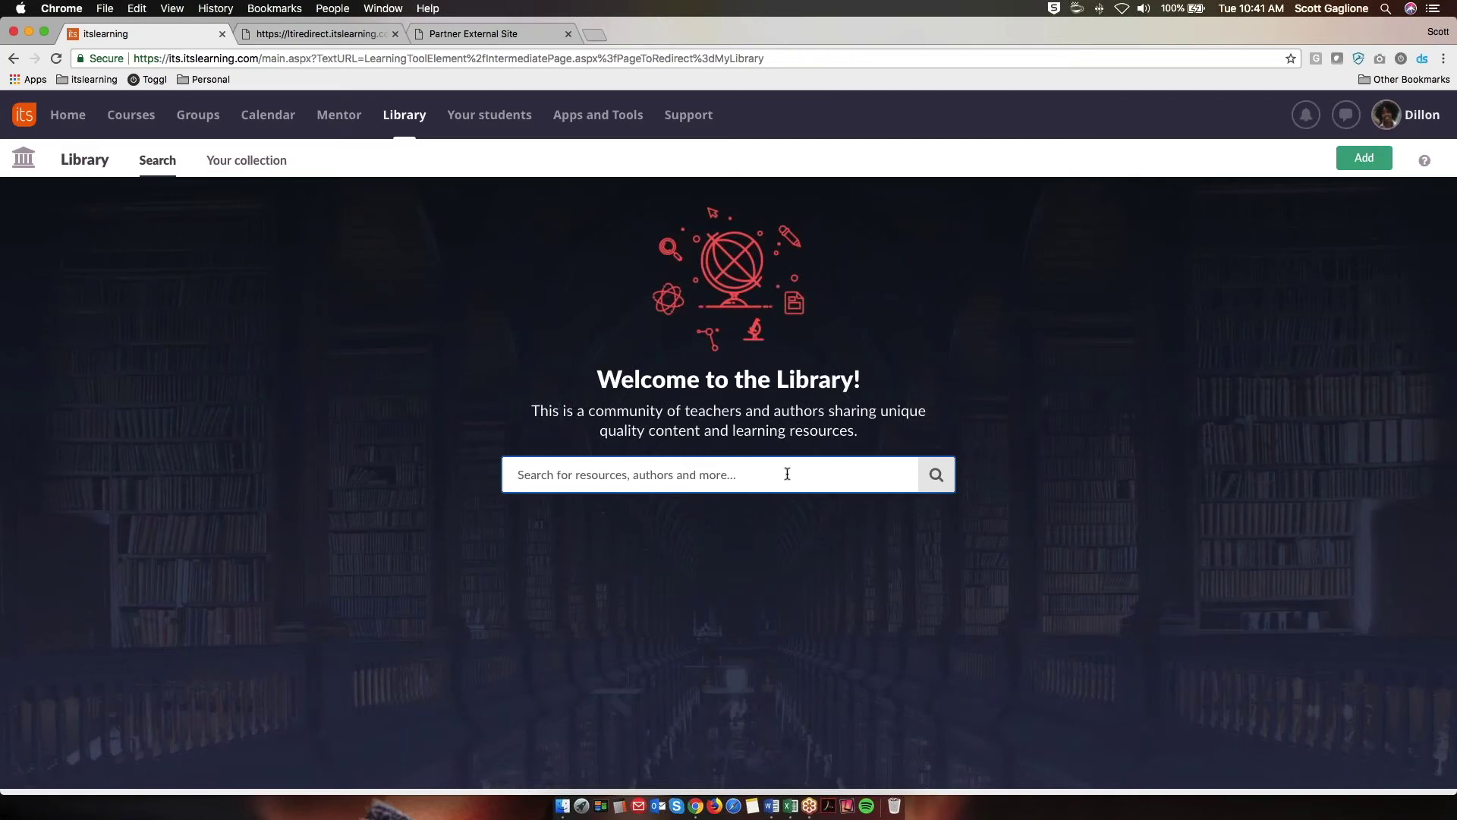
pyautogui.write('water cycl')
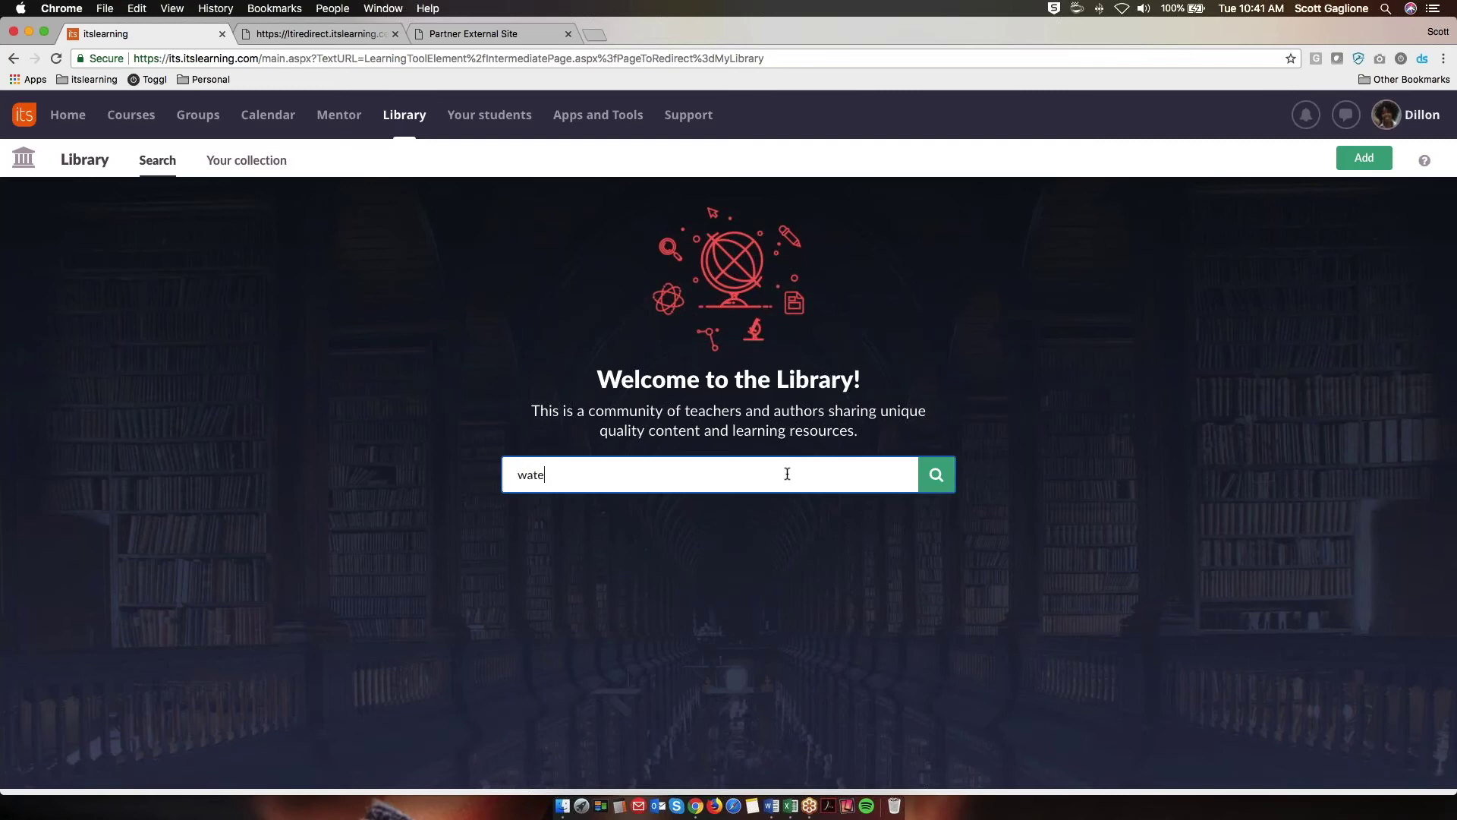
pyautogui.write('e')
pyautogui.press('Return')
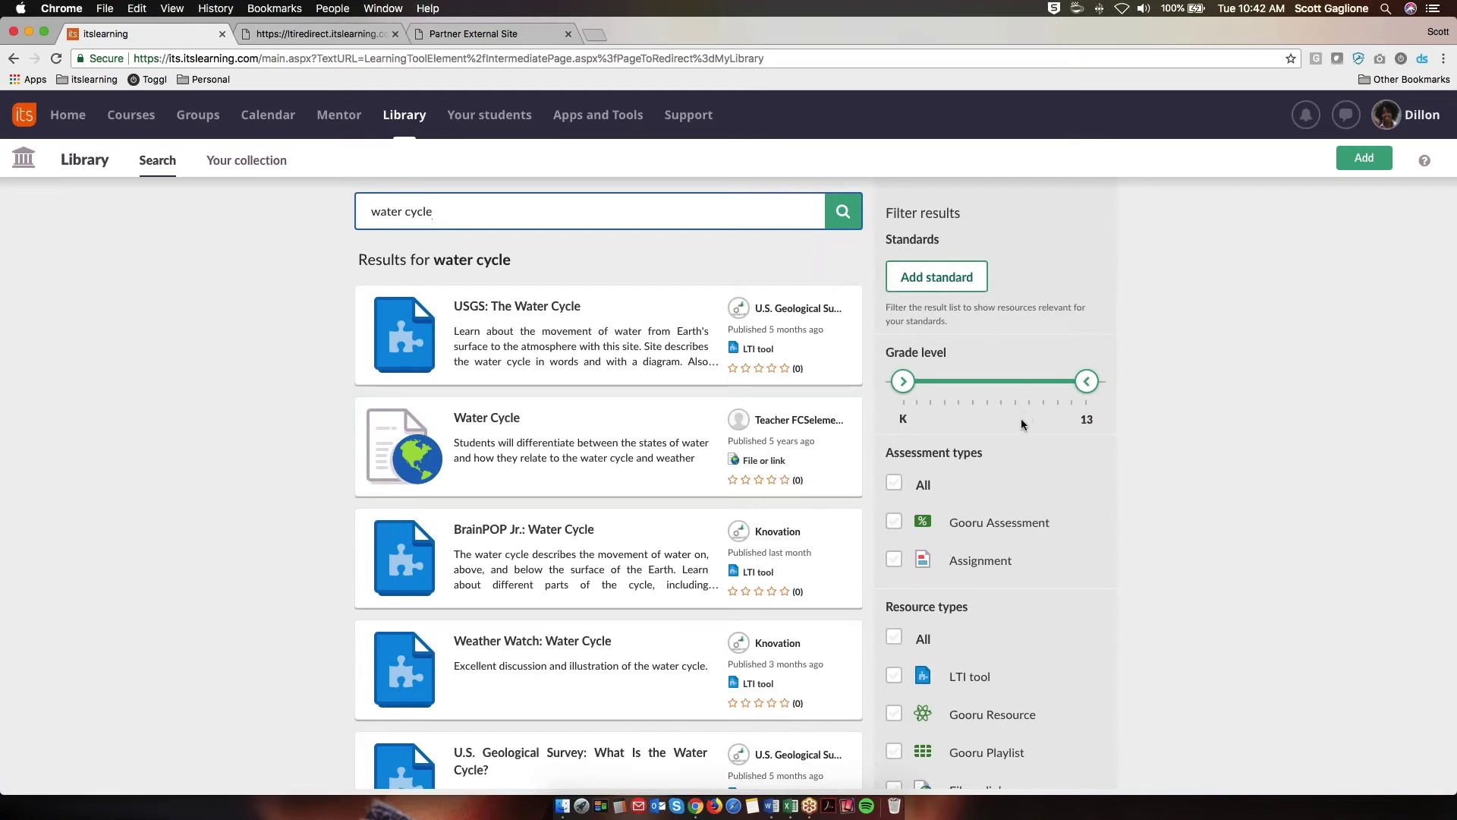
pyautogui.scroll(-1, 1017, 463)
pyautogui.scroll(-3, 994, 486)
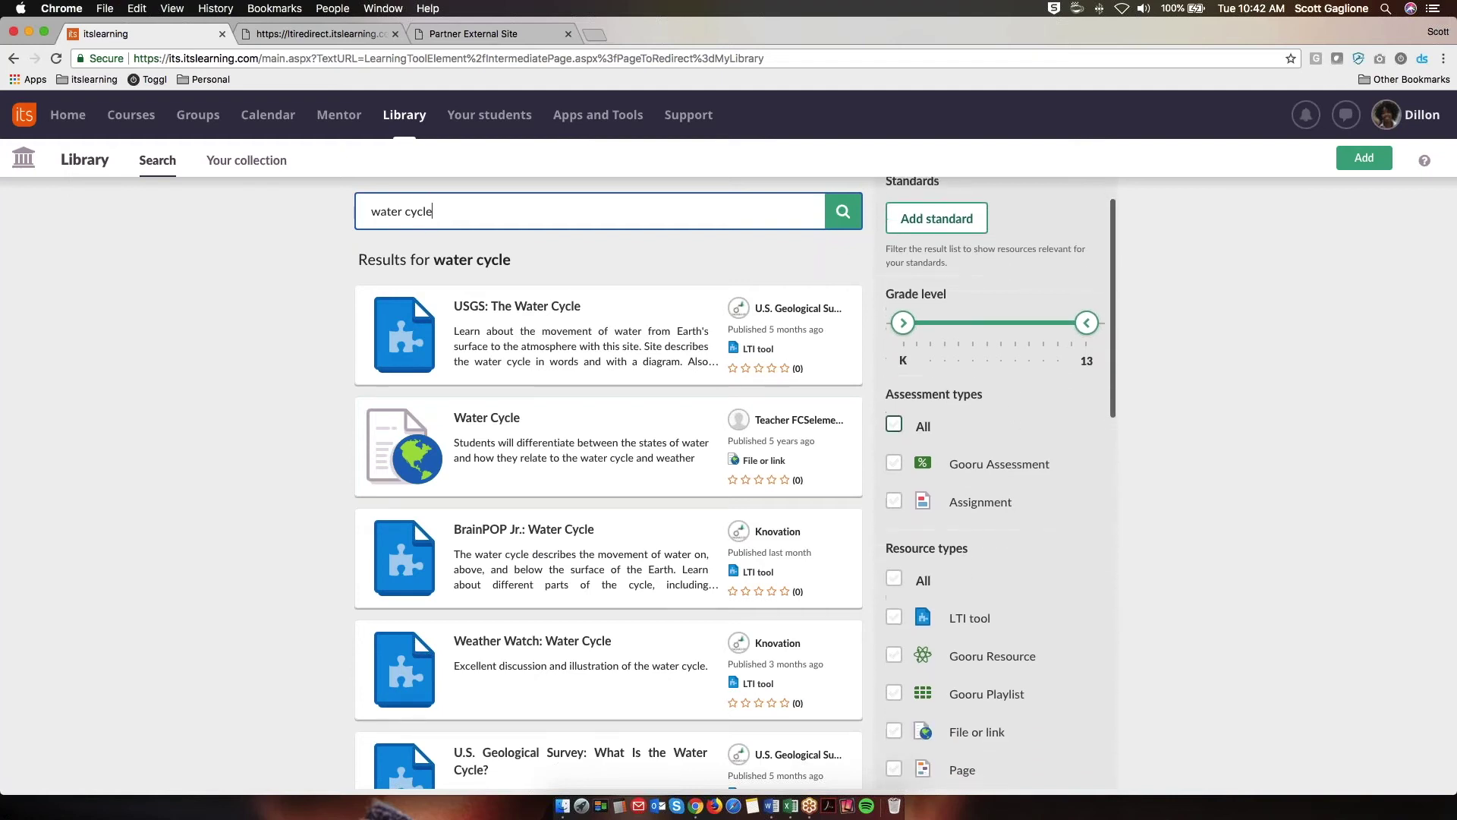
pyautogui.scroll(-4, 994, 486)
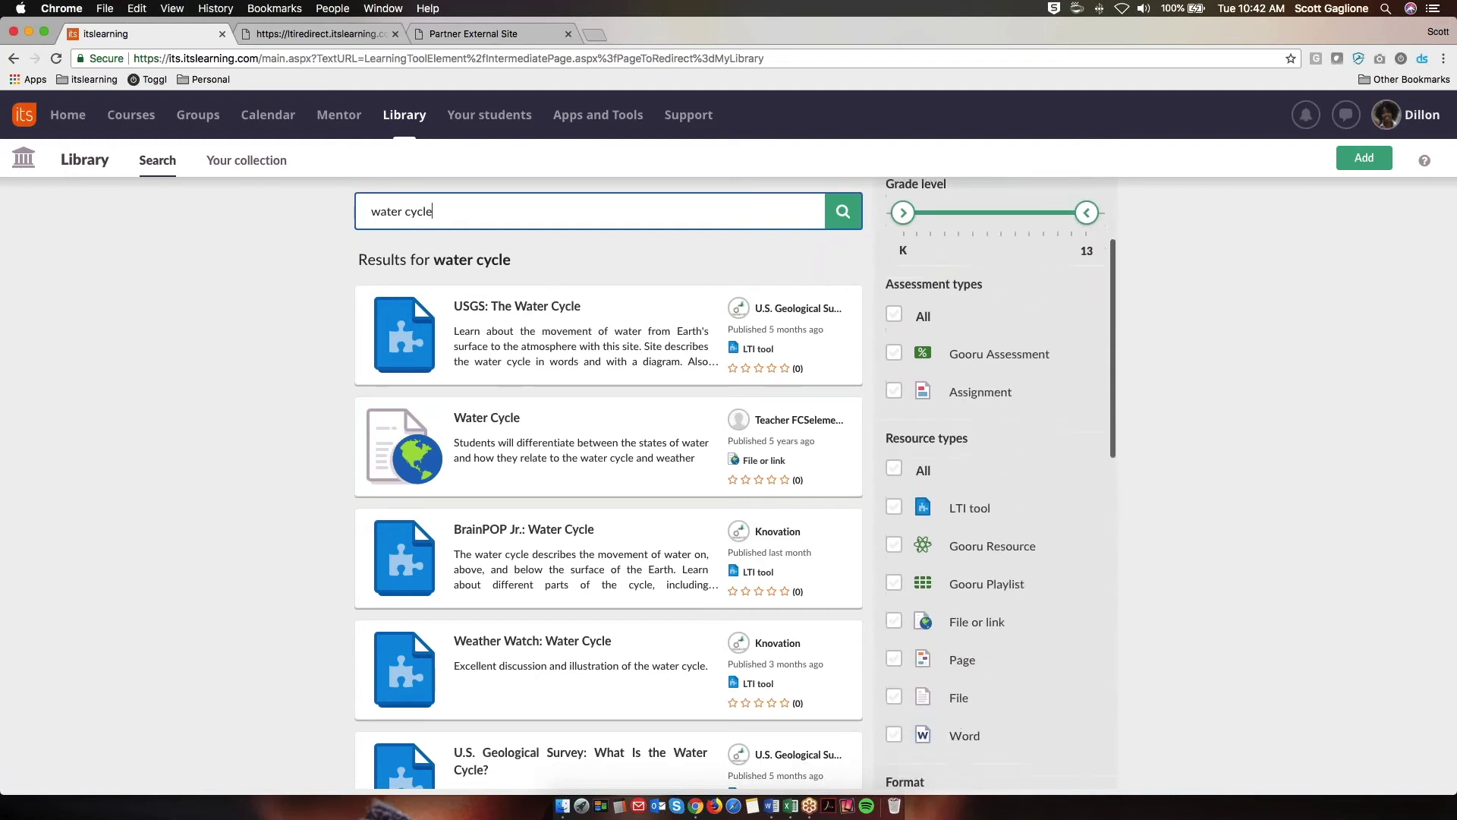
pyautogui.scroll(-4, 895, 467)
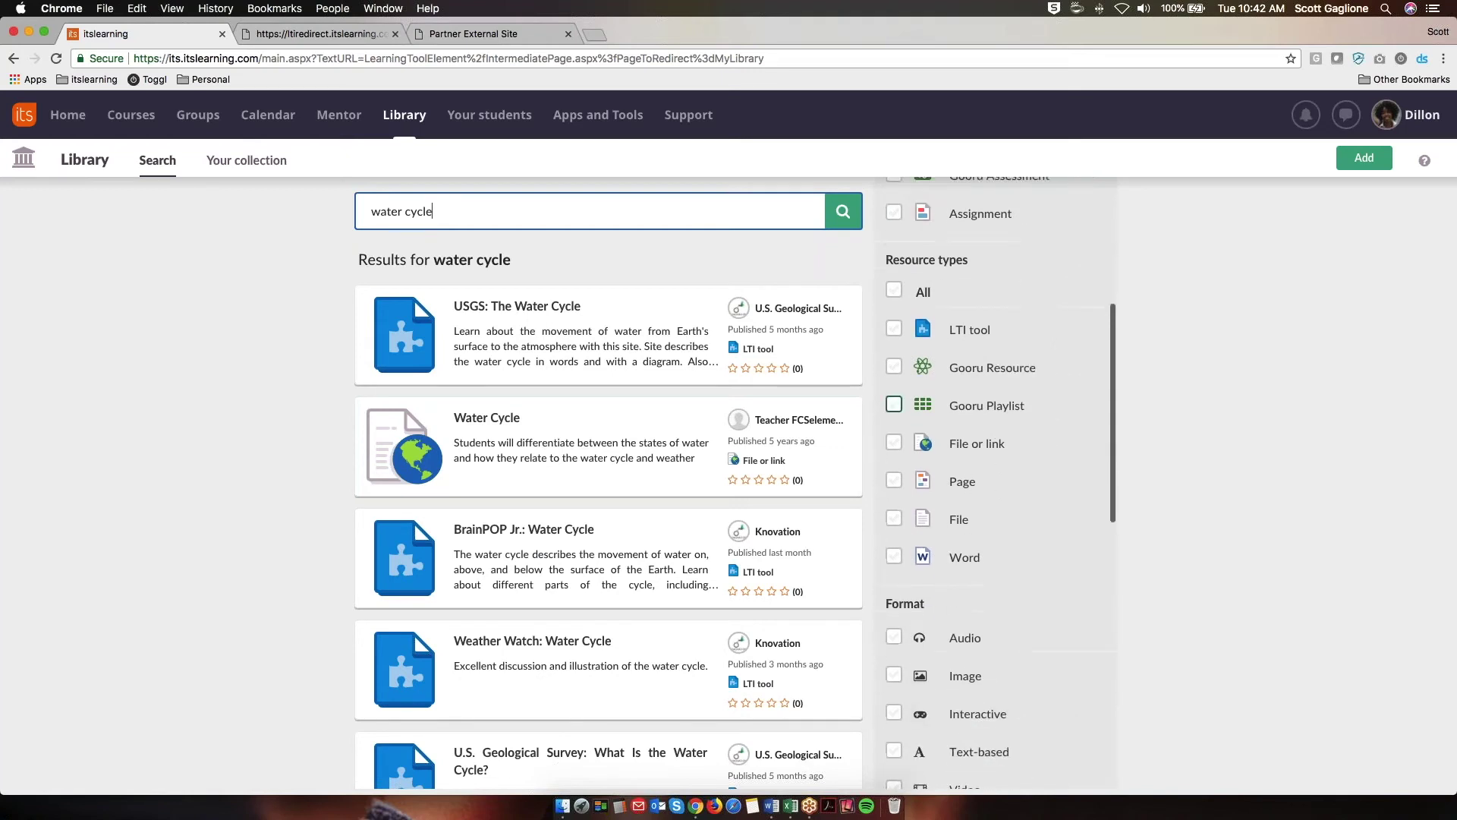
pyautogui.scroll(-1, 895, 531)
pyautogui.scroll(8, 895, 531)
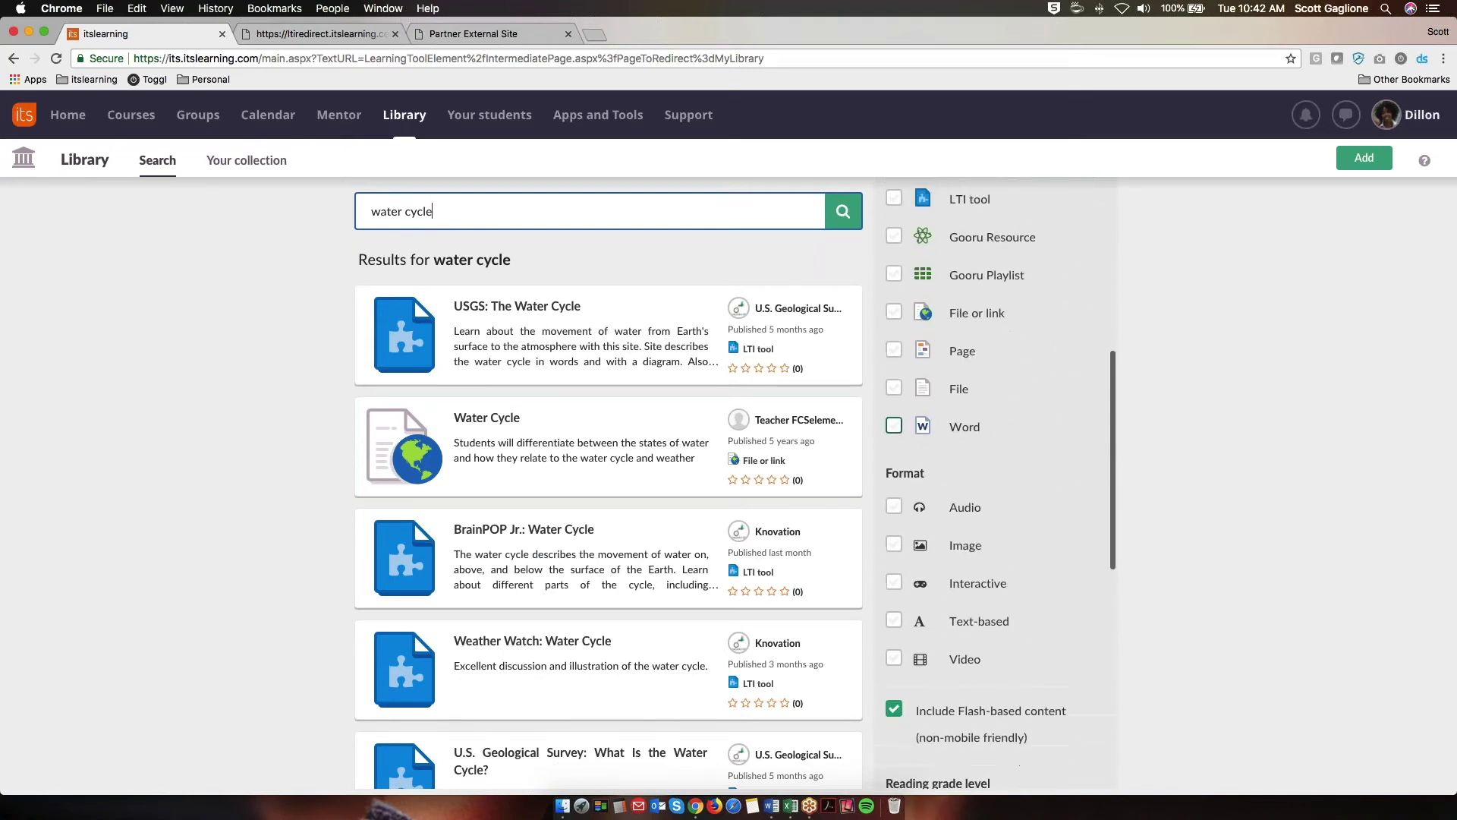
pyautogui.scroll(3, 994, 486)
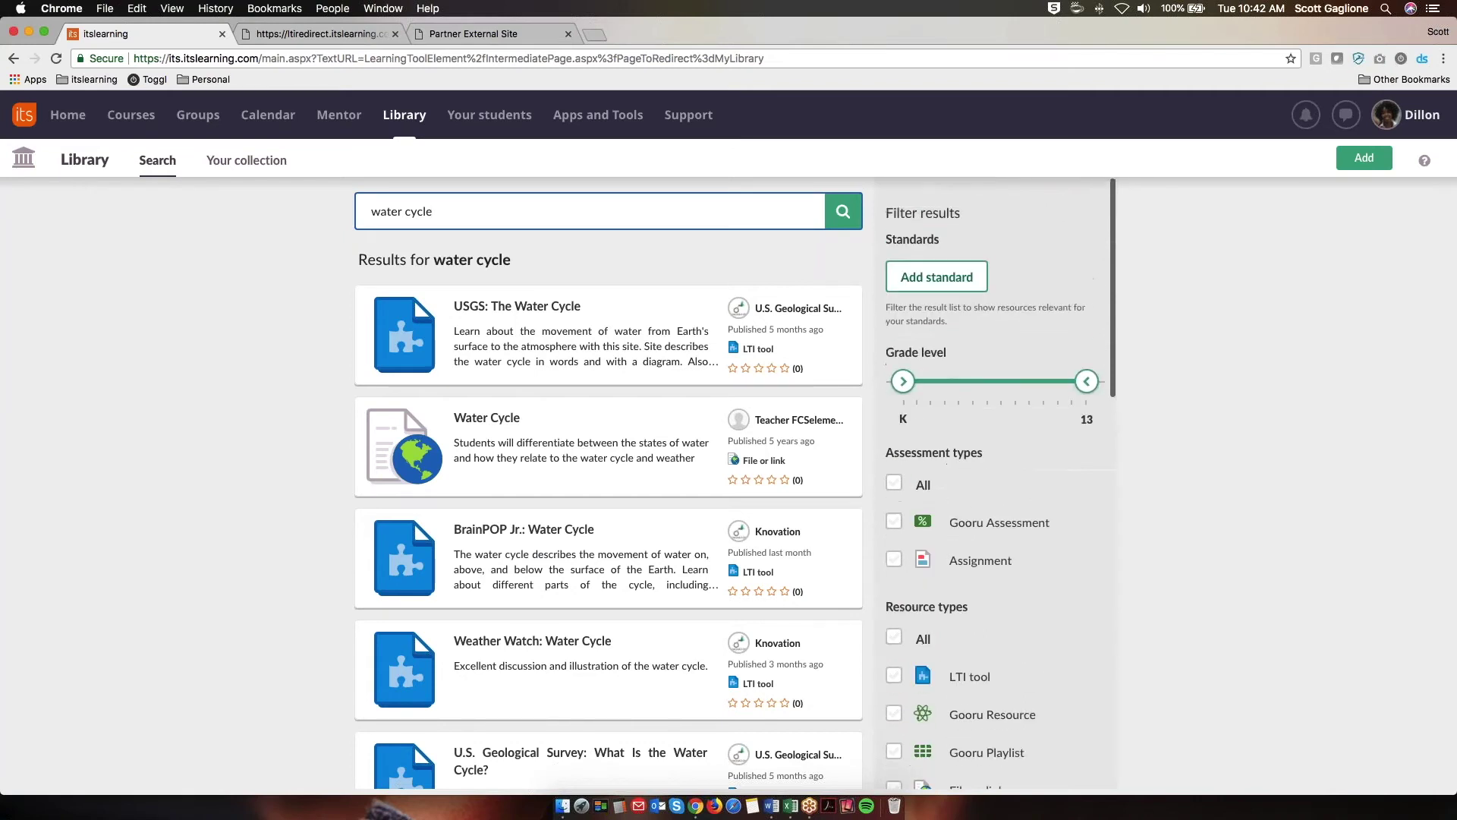
# Step: Add the "USGS: The Water Cycle" resource to the "What is the water cycle?" plan in 7th Grade Science and check the plan's materials
pyautogui.click(537, 307)
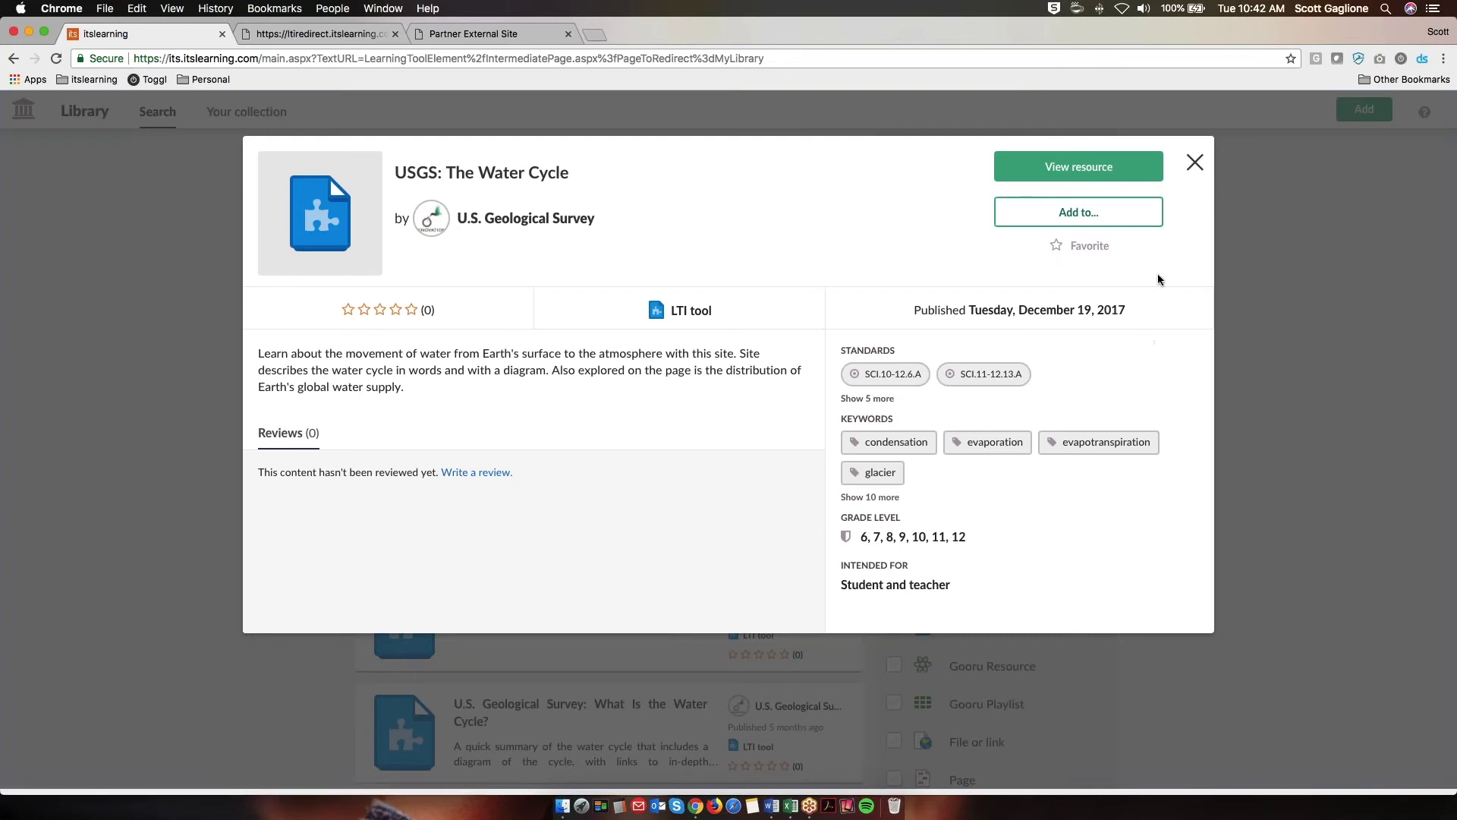
pyautogui.click(1108, 219)
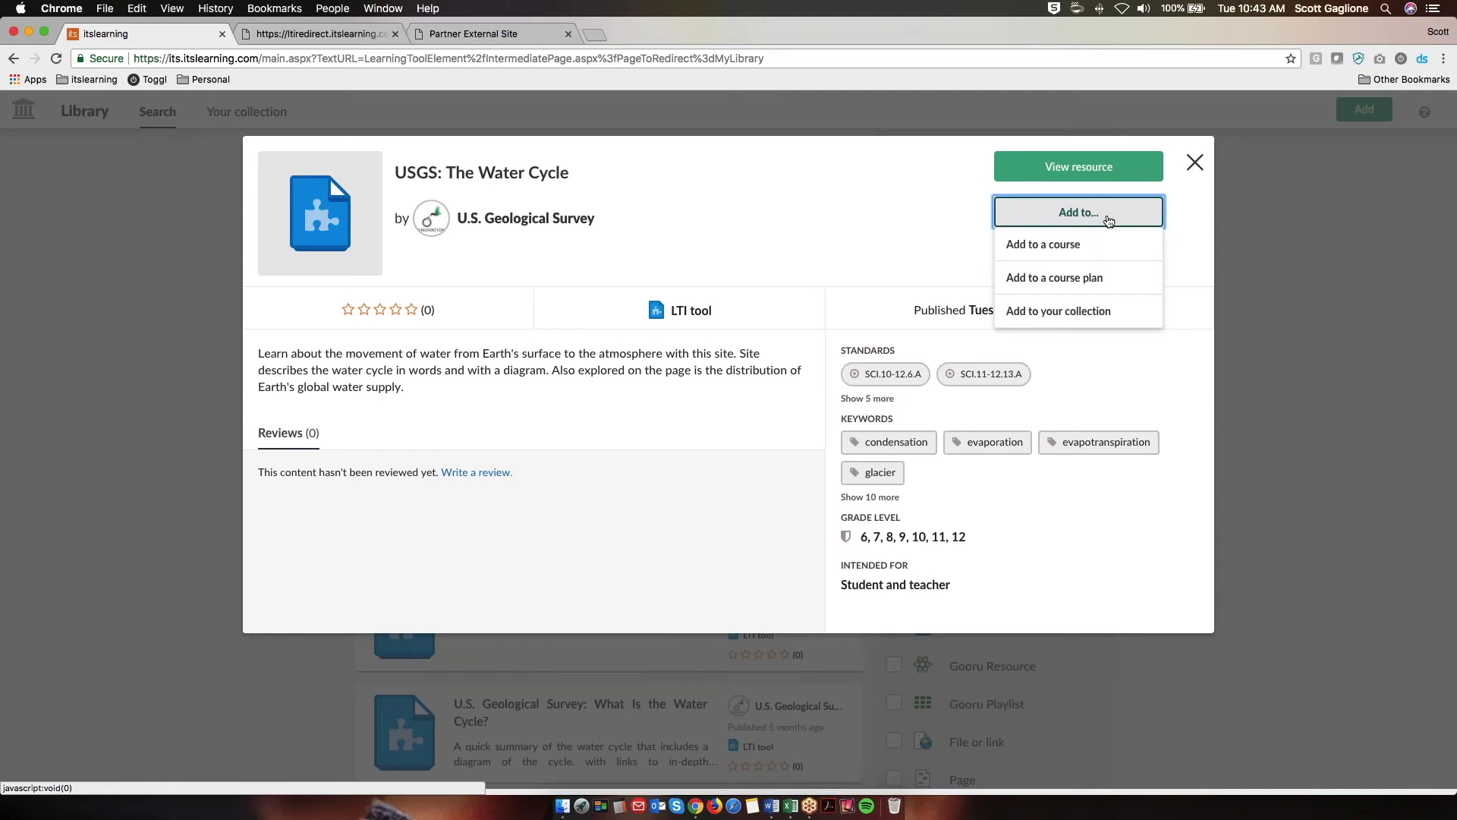
pyautogui.click(1093, 279)
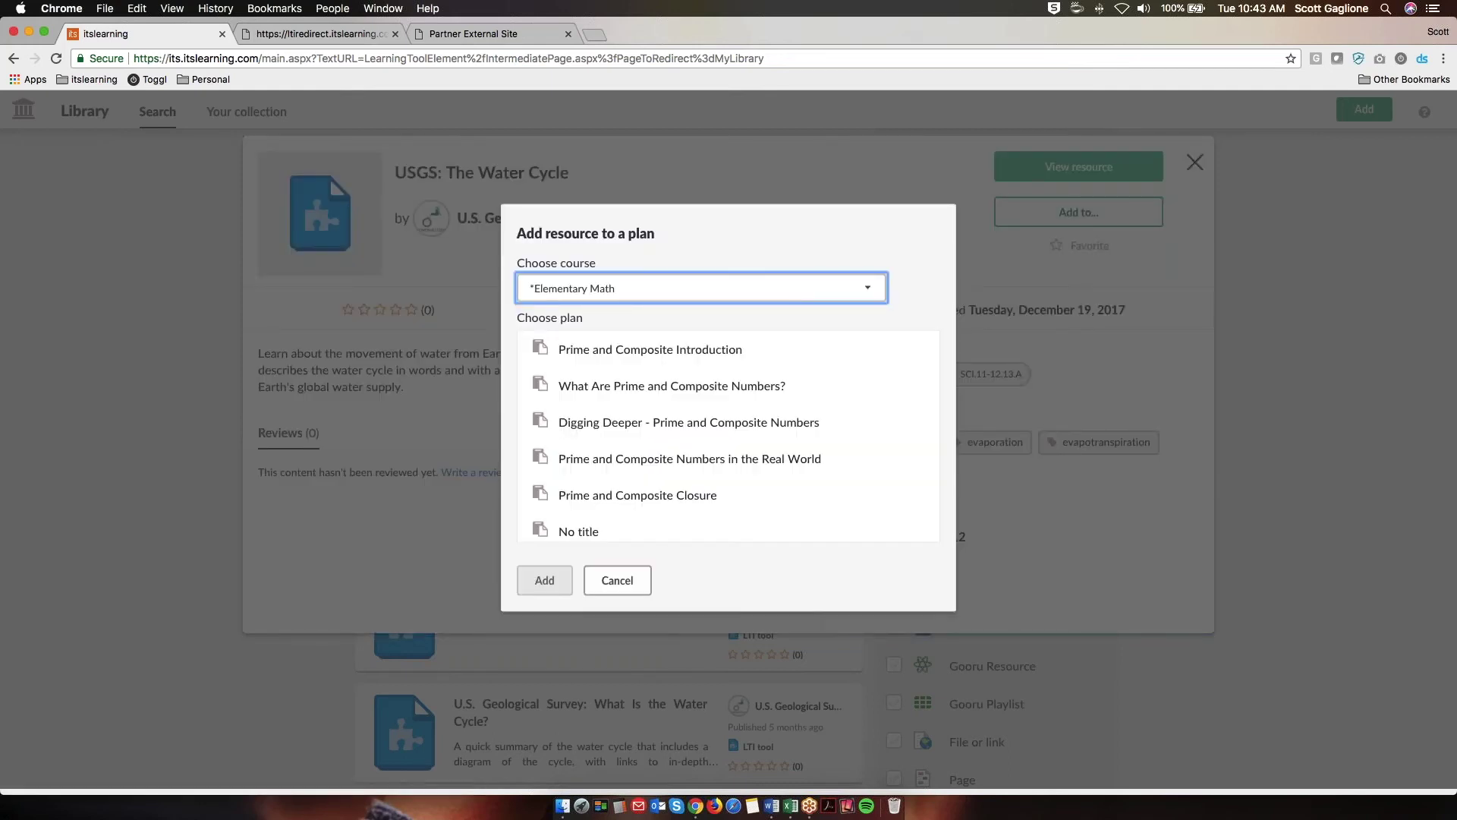
pyautogui.click(865, 289)
pyautogui.click(817, 414)
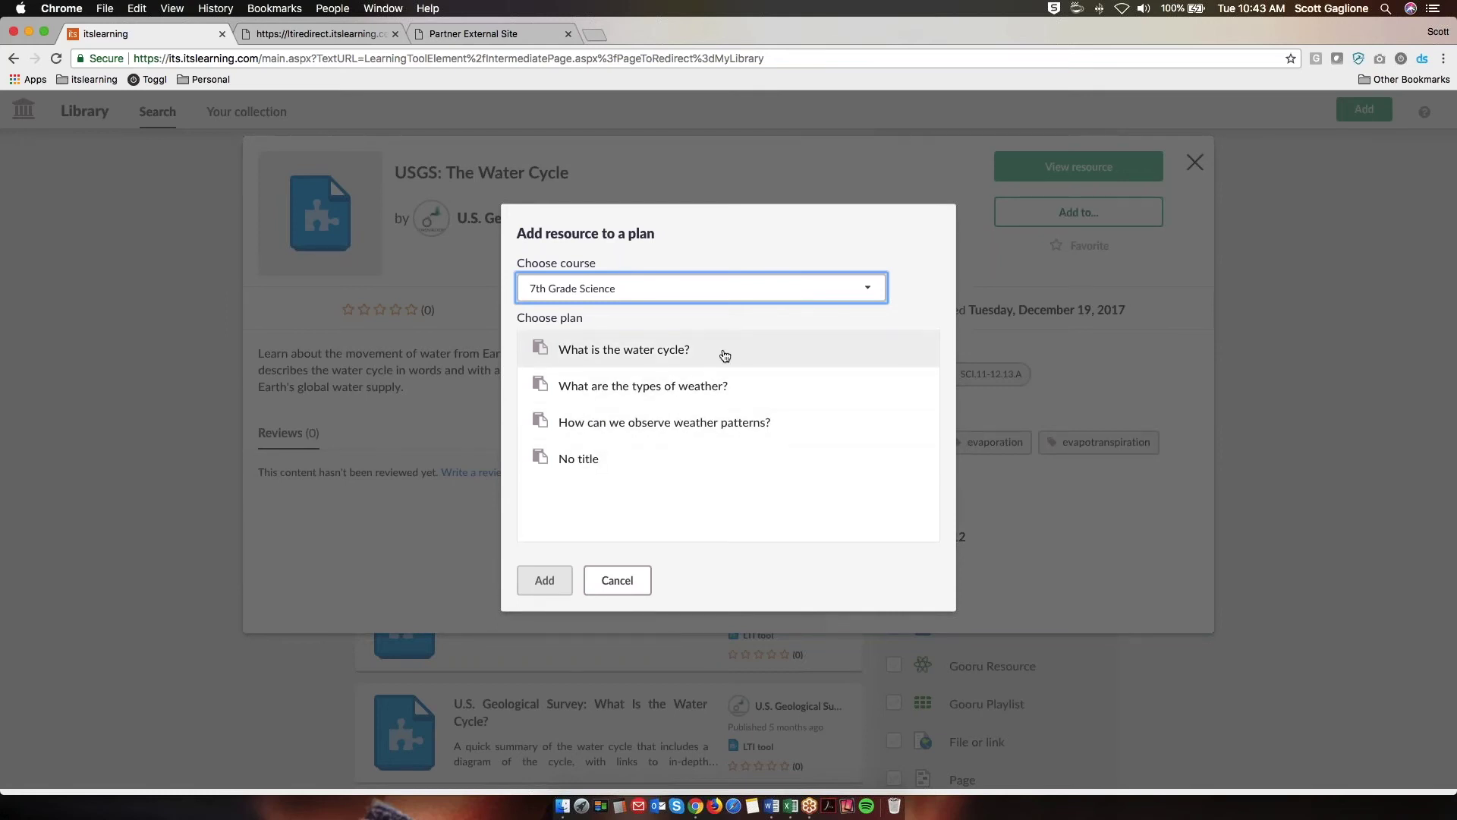
pyautogui.click(665, 350)
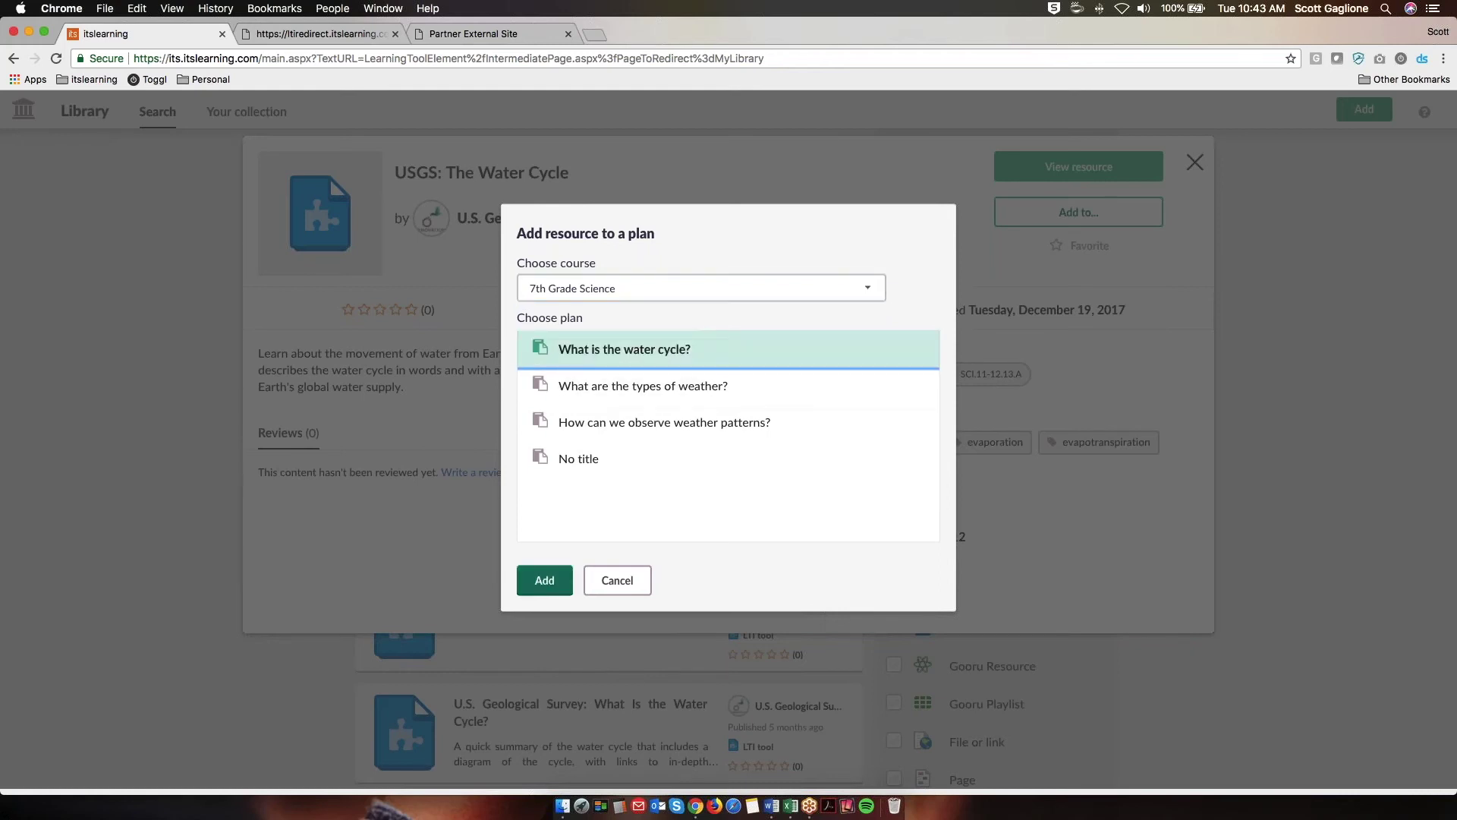
pyautogui.click(544, 580)
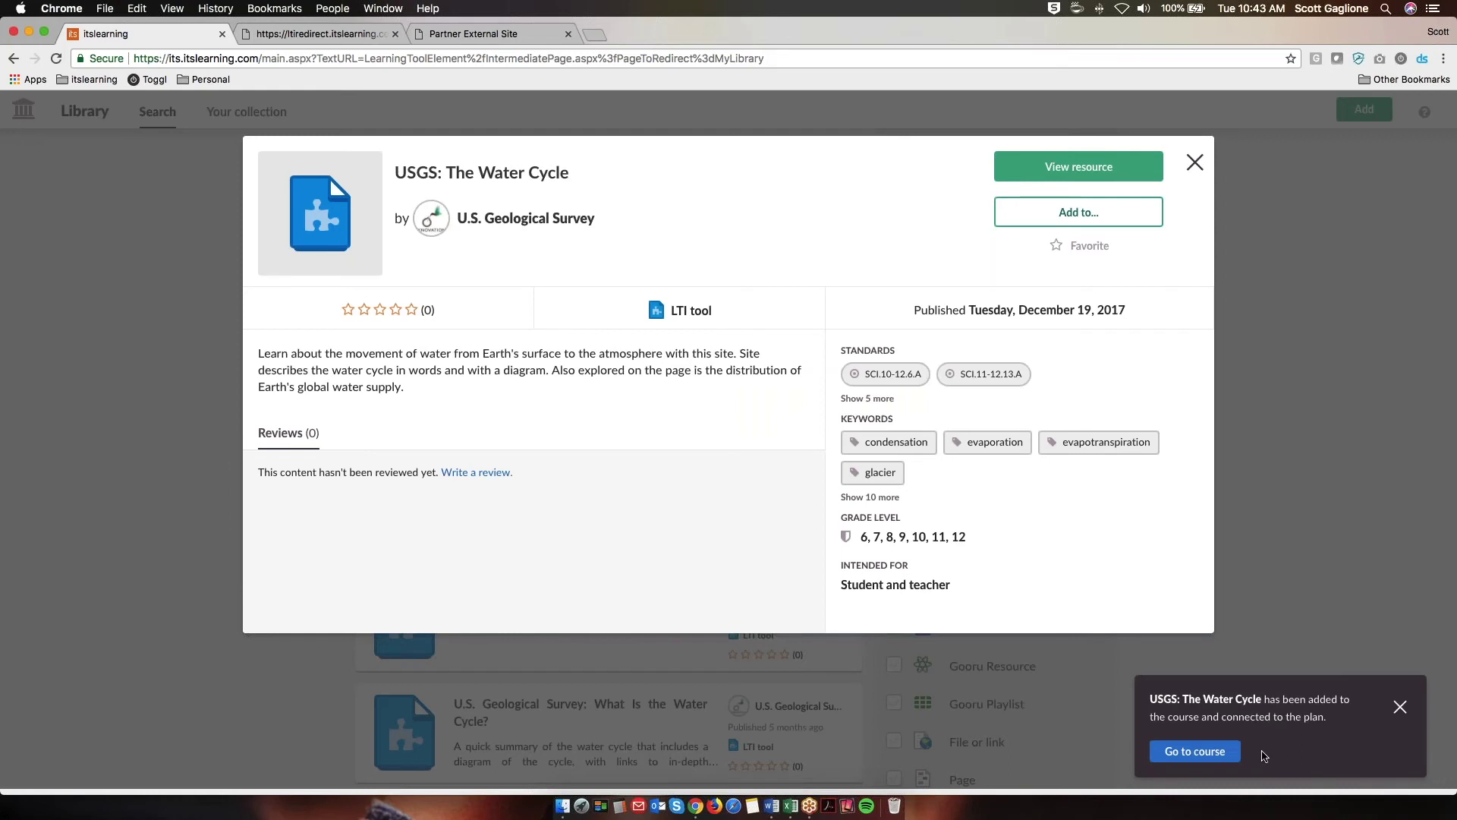
pyautogui.click(1197, 753)
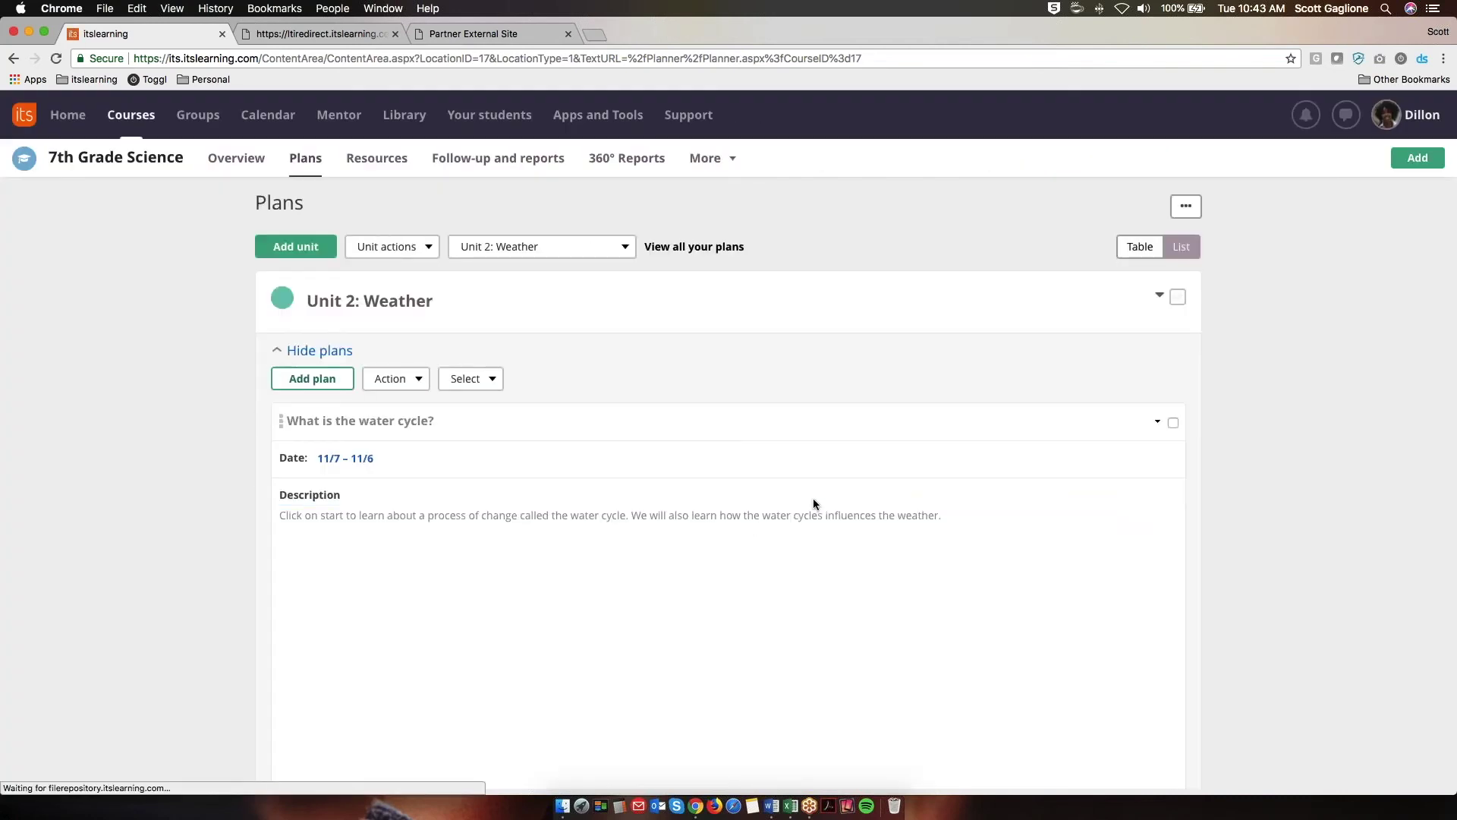
pyautogui.scroll(-5, 729, 494)
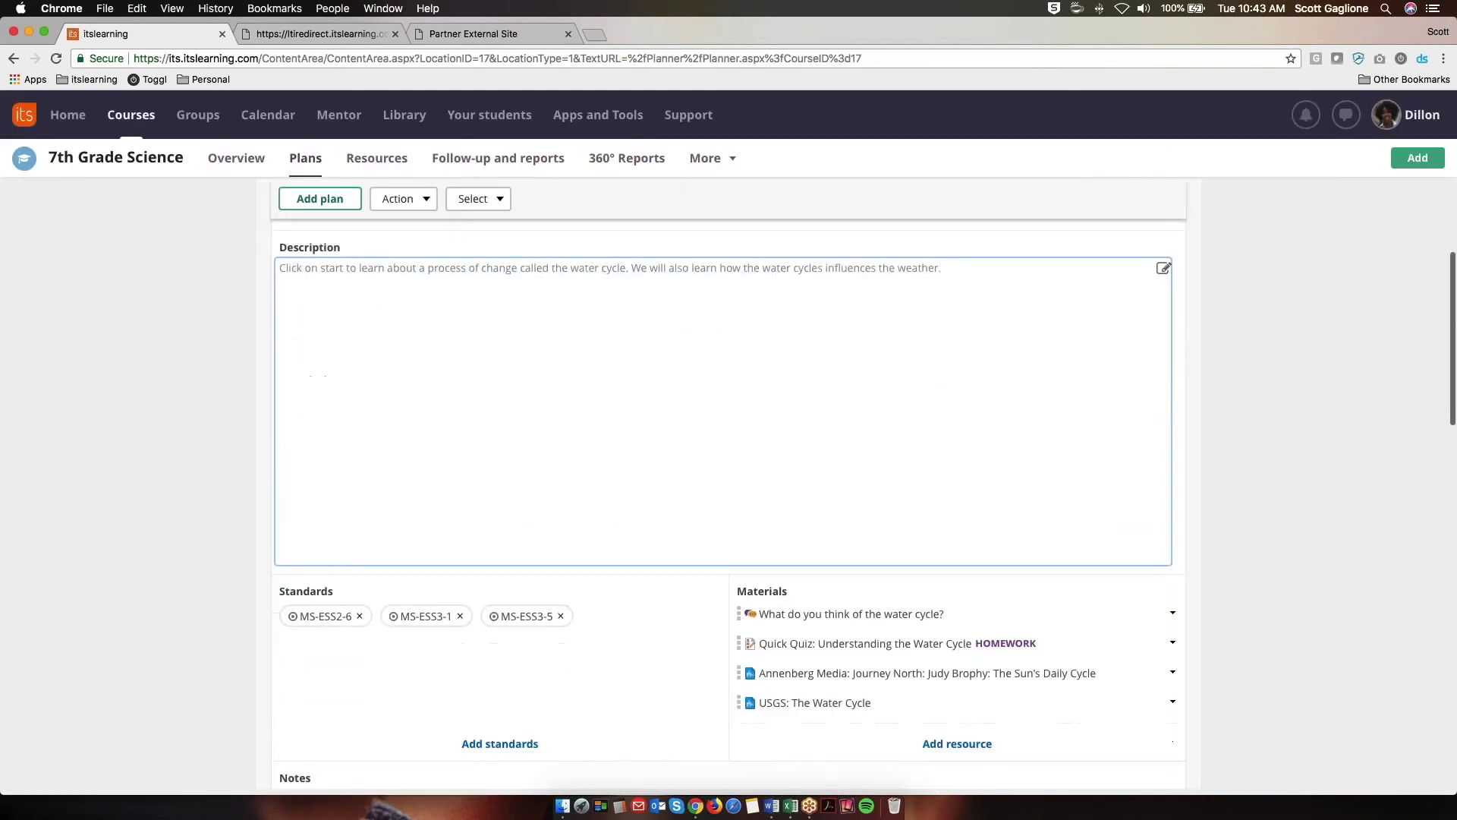
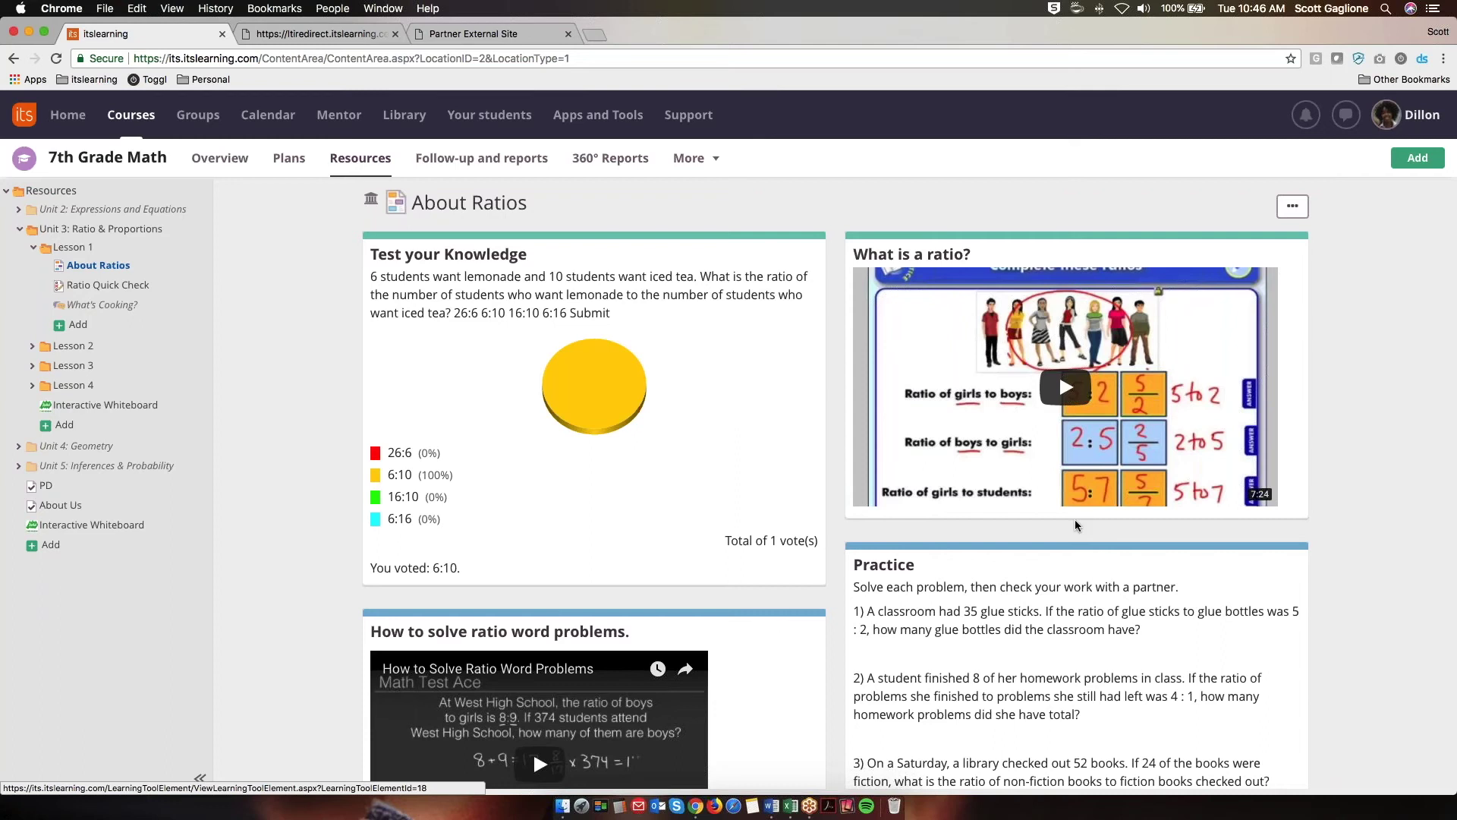
# Step: Edit the original About Ratios page, moving "Test your Knowledge" atop the right column and "What is a ratio?" below the word problems block
pyautogui.click(1293, 208)
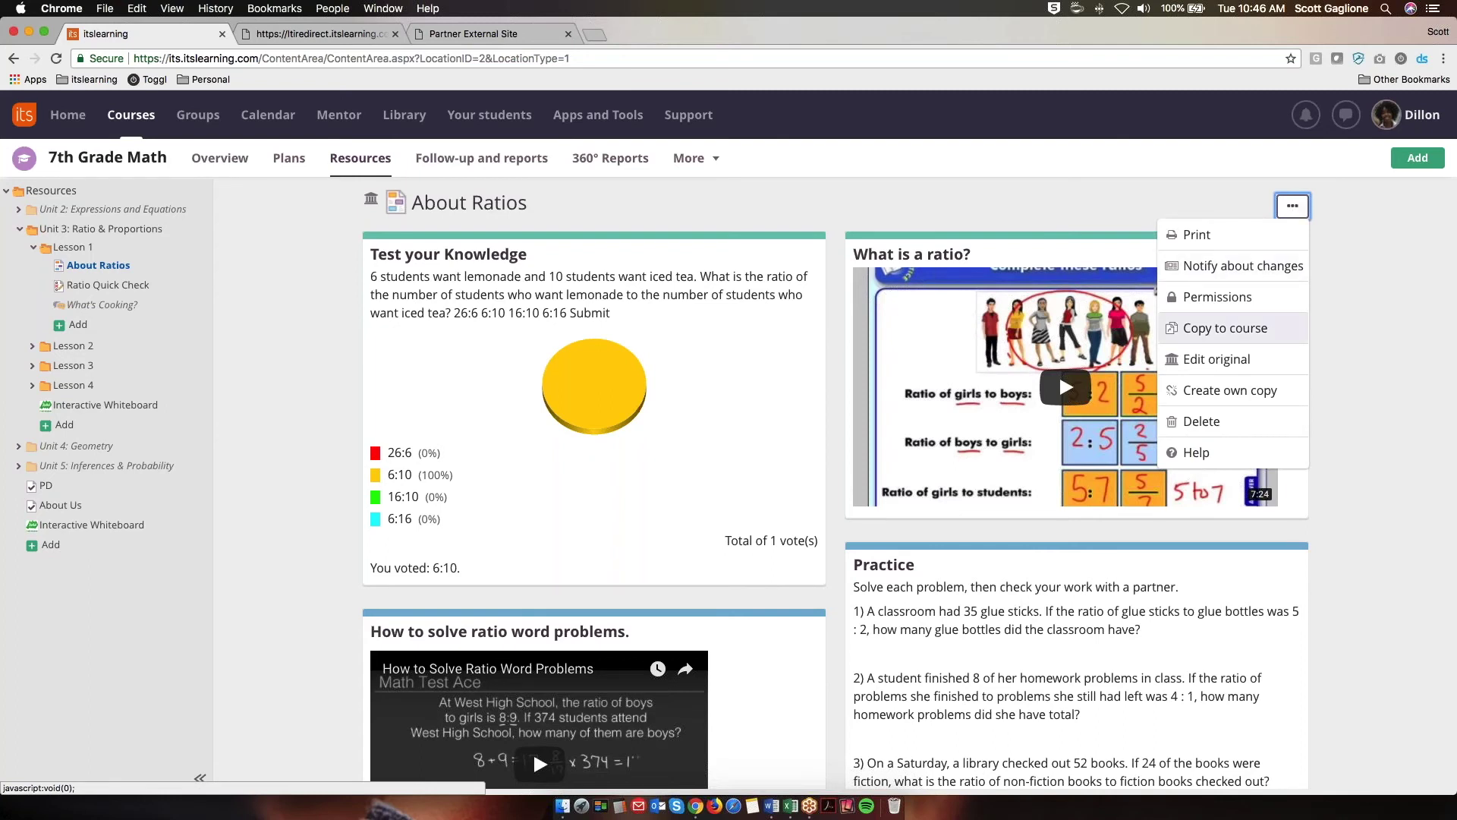
pyautogui.click(1232, 361)
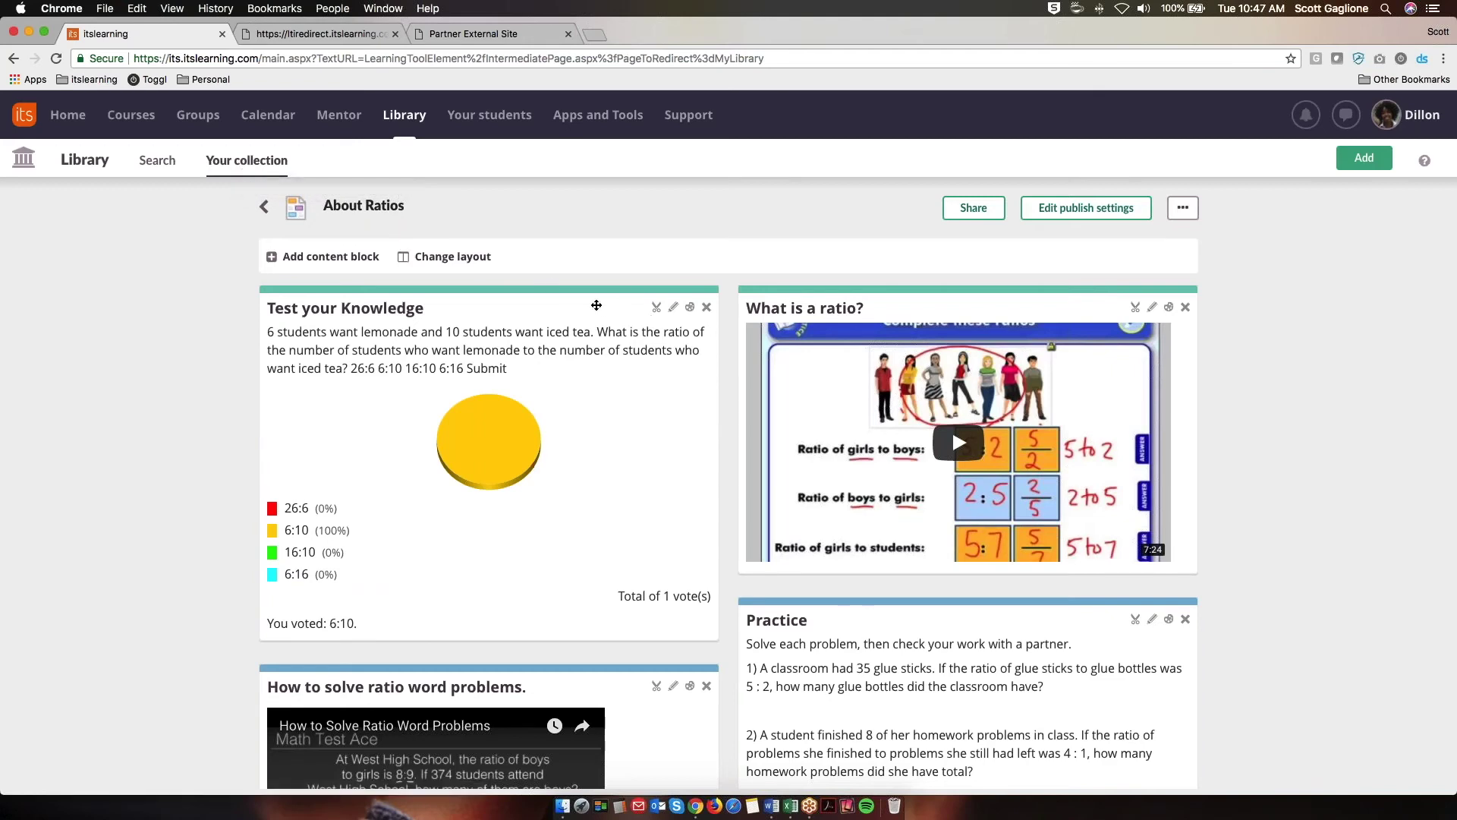
pyautogui.moveTo(596, 305); pyautogui.dragTo(1082, 296)
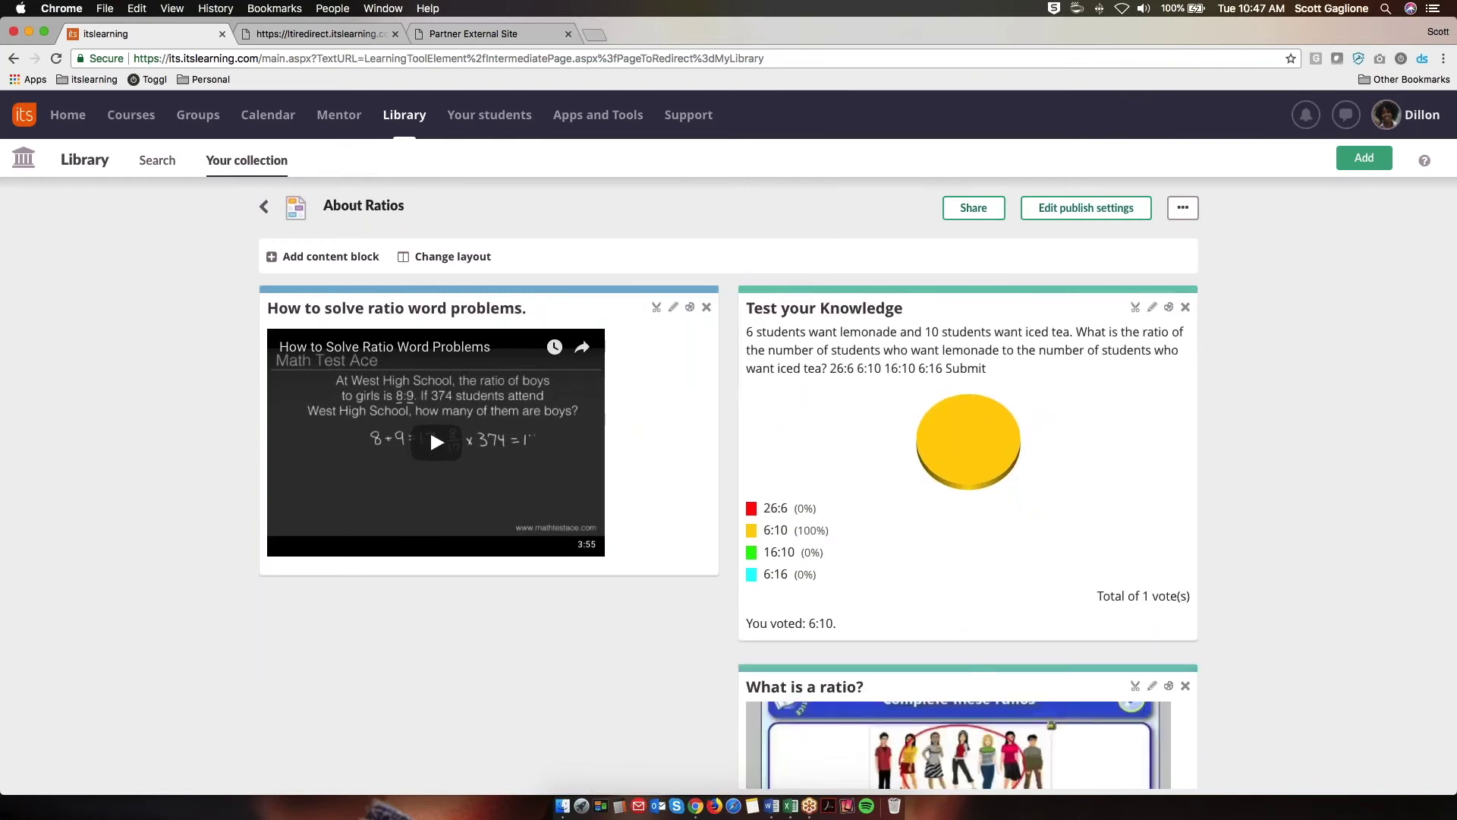
pyautogui.moveTo(978, 662); pyautogui.dragTo(415, 731)
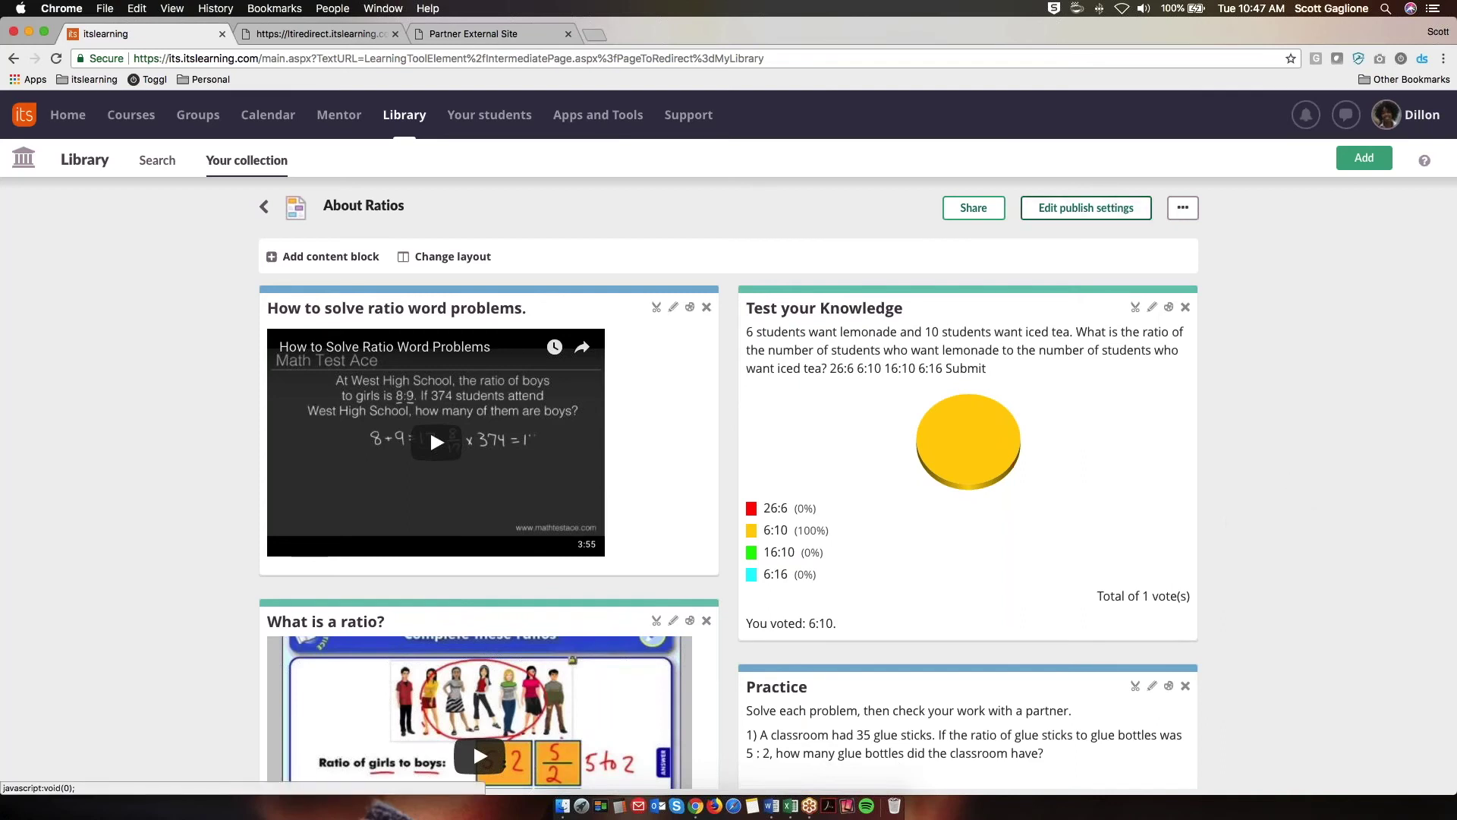
# Step: Review the About Ratios publish settings without publishing, and reopen the page from Unit 3, Lesson 1 in the 7th Grade Math resources
pyautogui.click(1086, 208)
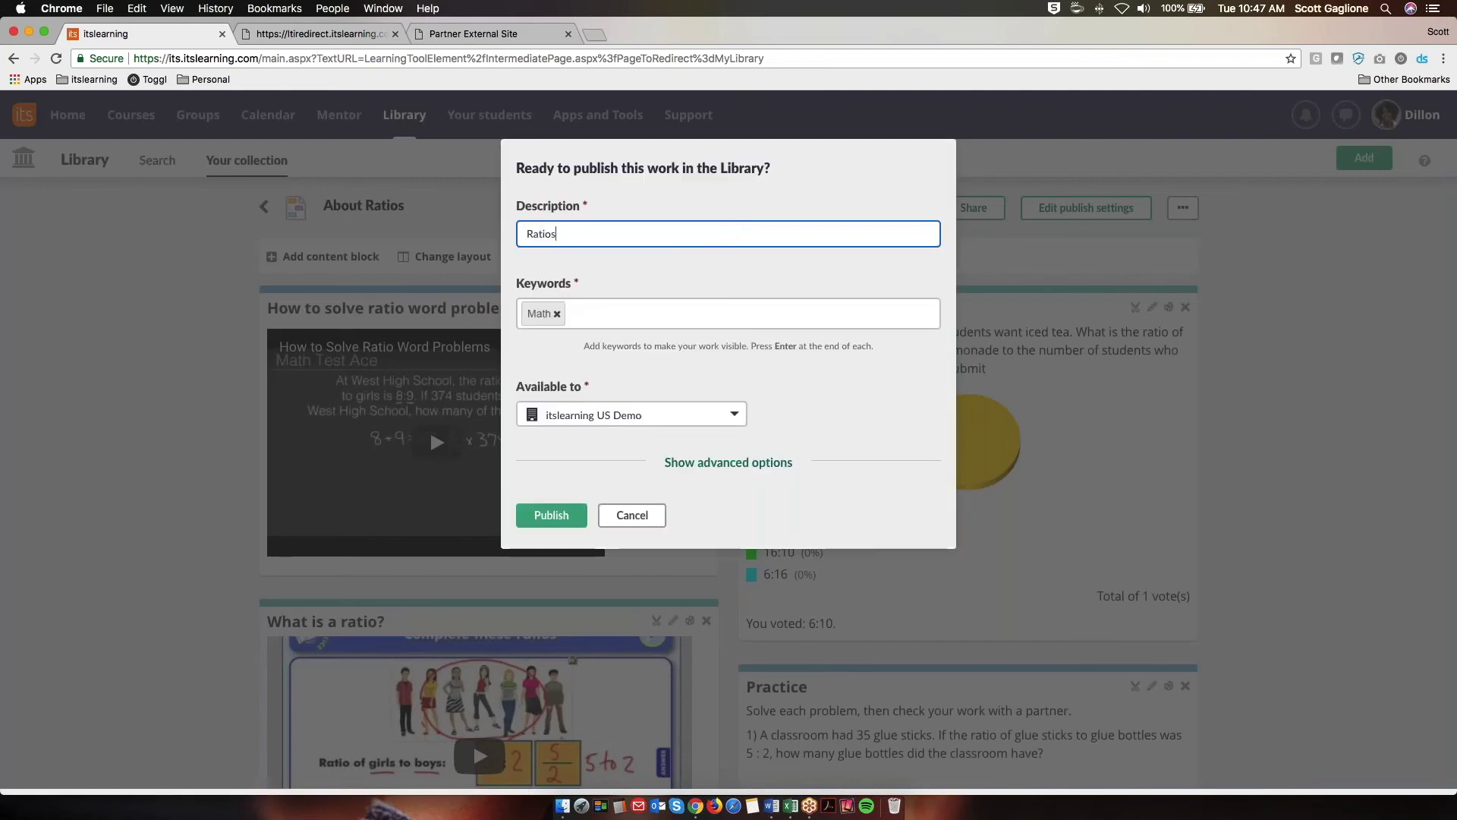
pyautogui.click(631, 515)
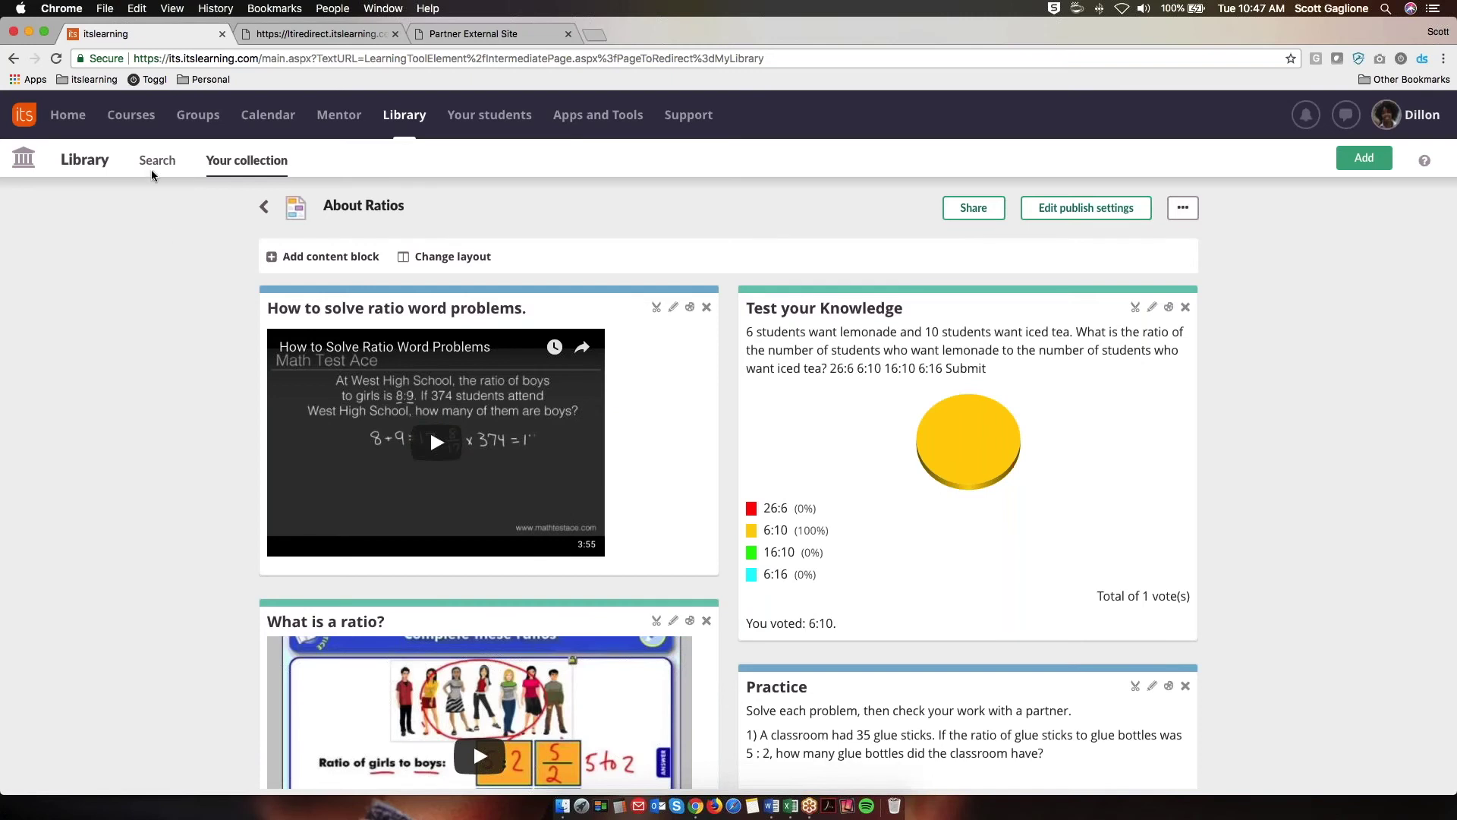
pyautogui.click(131, 116)
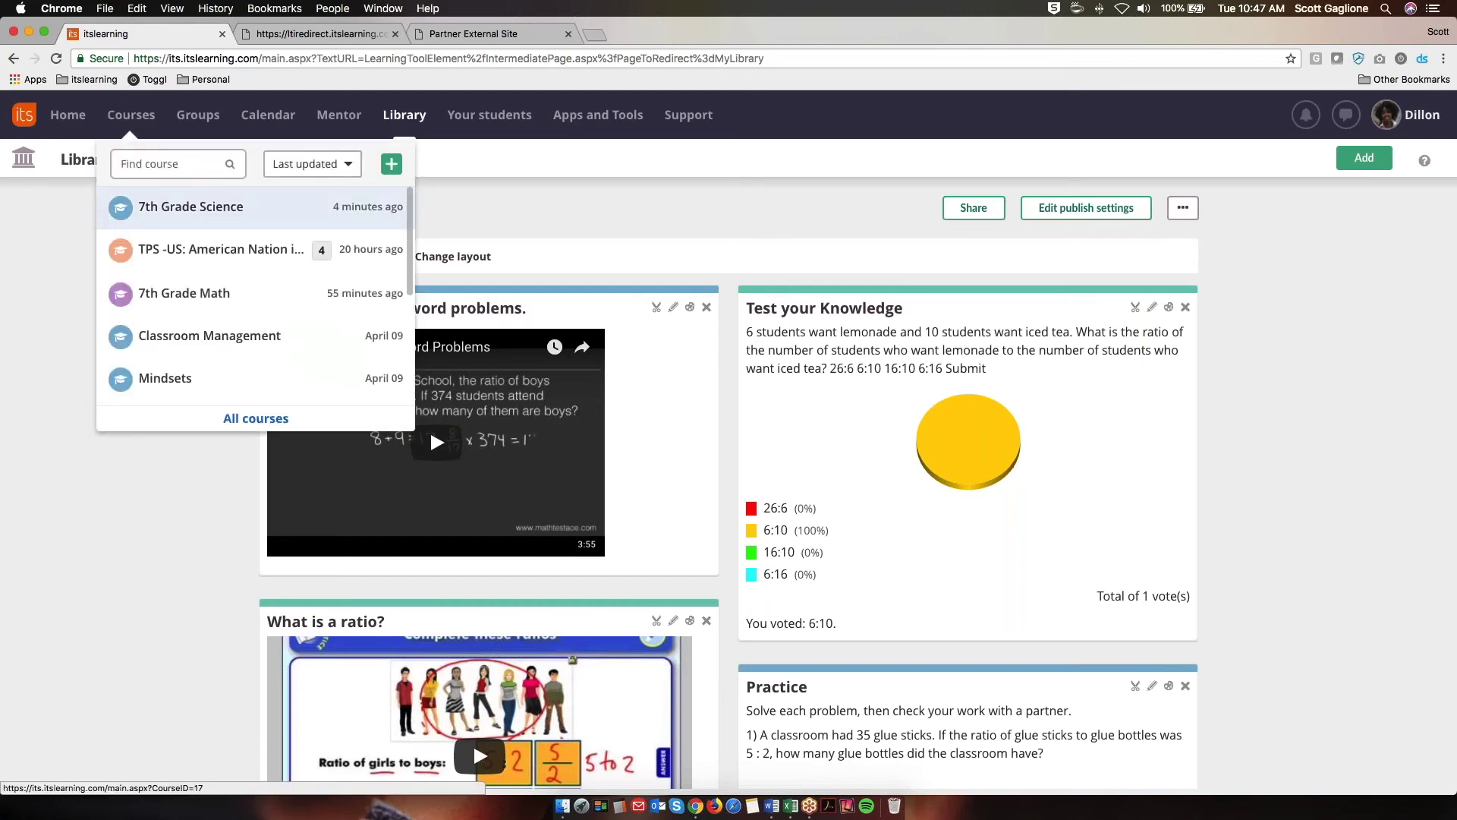
pyautogui.click(186, 293)
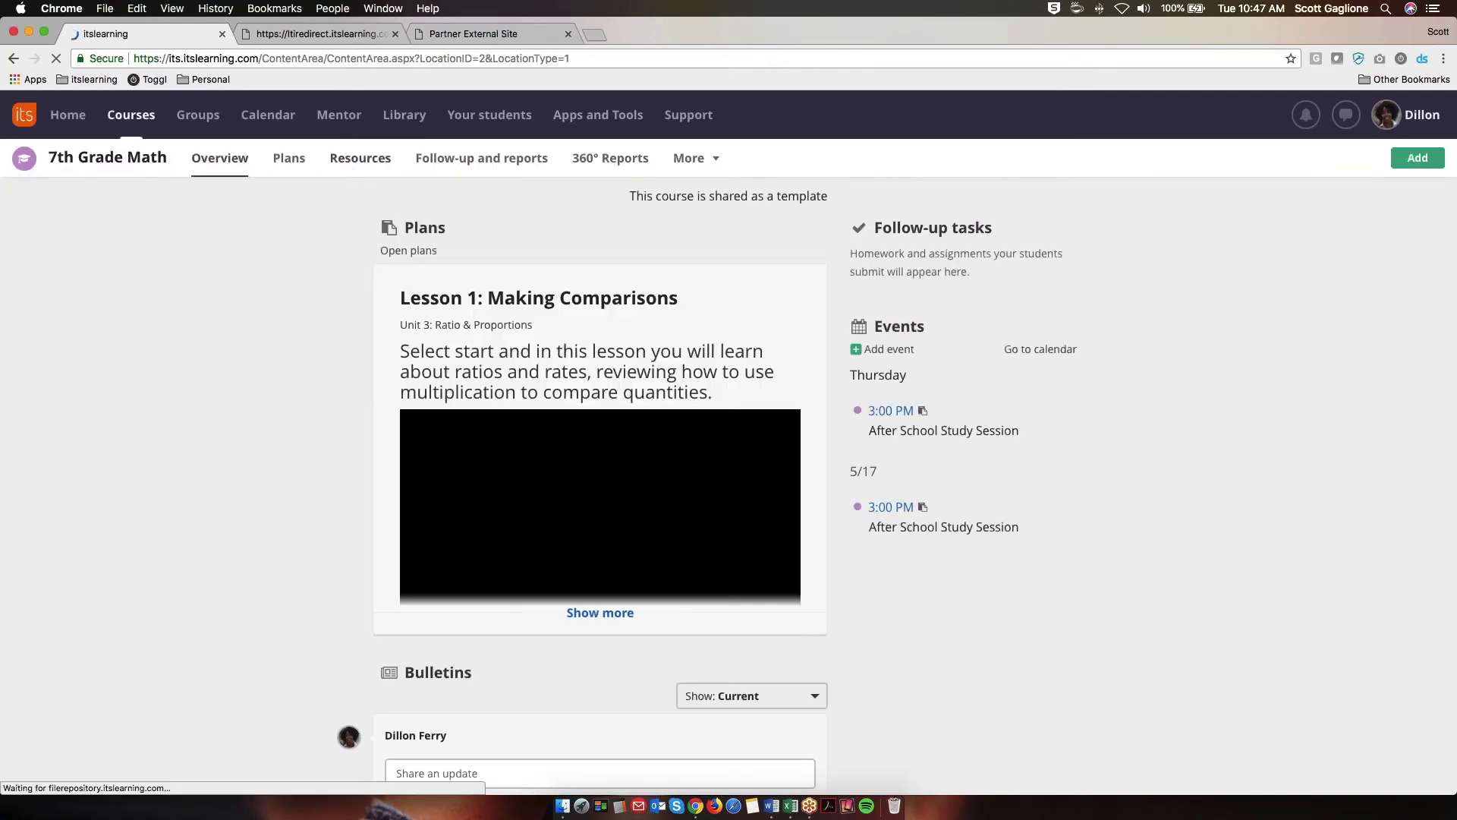
pyautogui.click(339, 179)
pyautogui.click(19, 229)
pyautogui.click(33, 248)
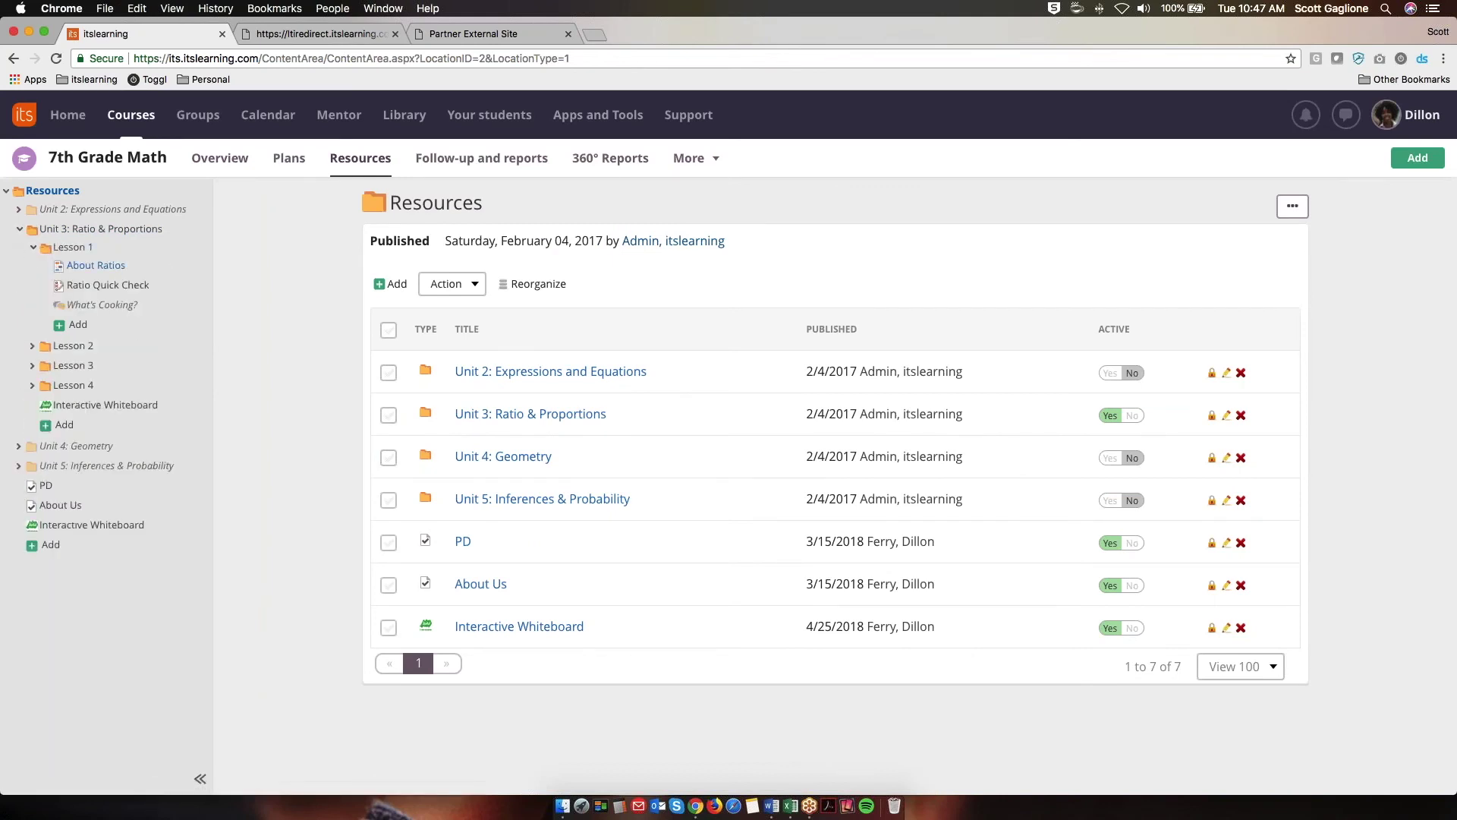
pyautogui.click(98, 265)
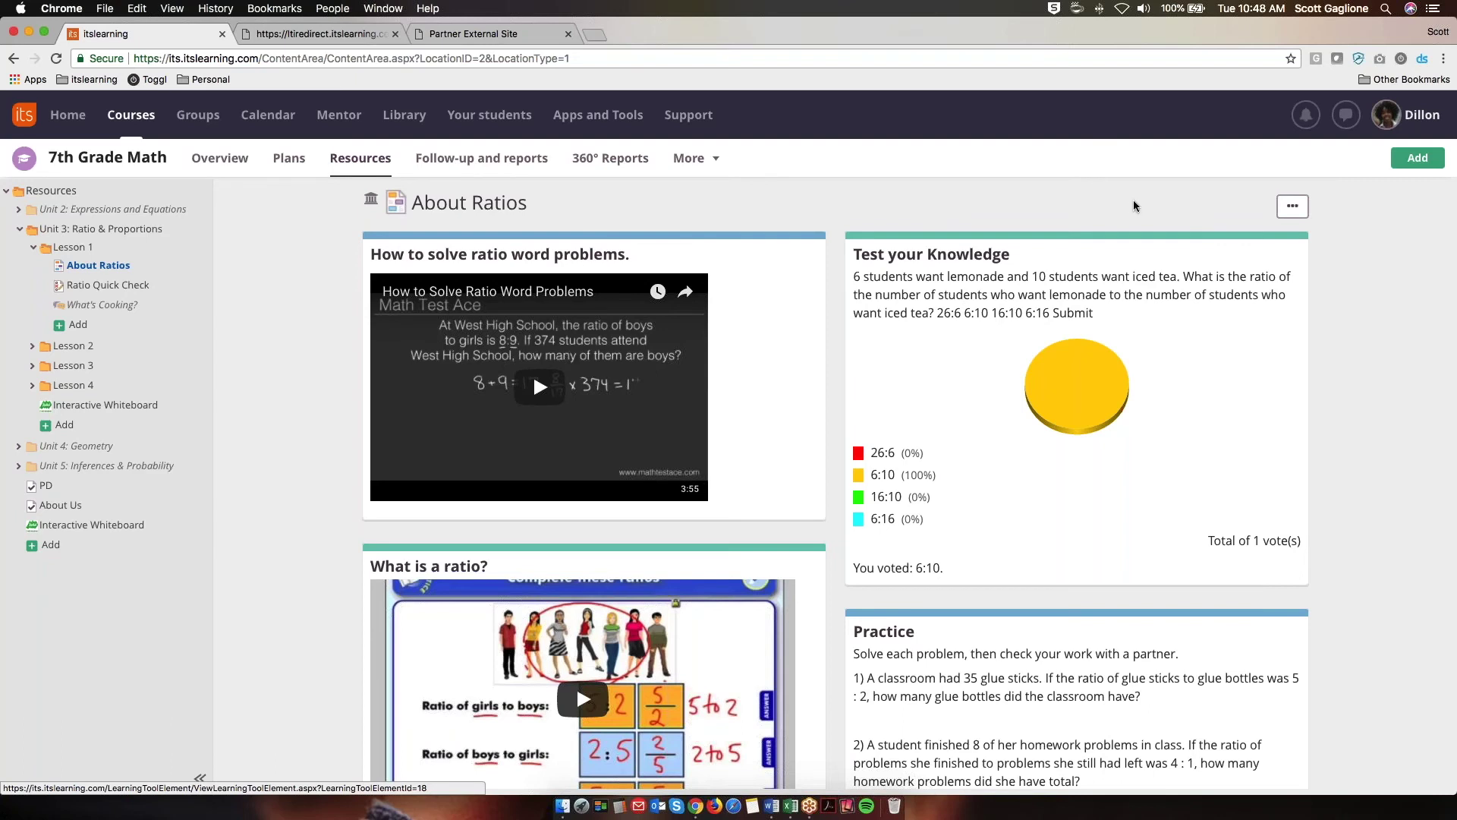
# Step: Share the original About Ratios page with a colleague who can edit it, and check its entry in your Library collection
pyautogui.click(1292, 206)
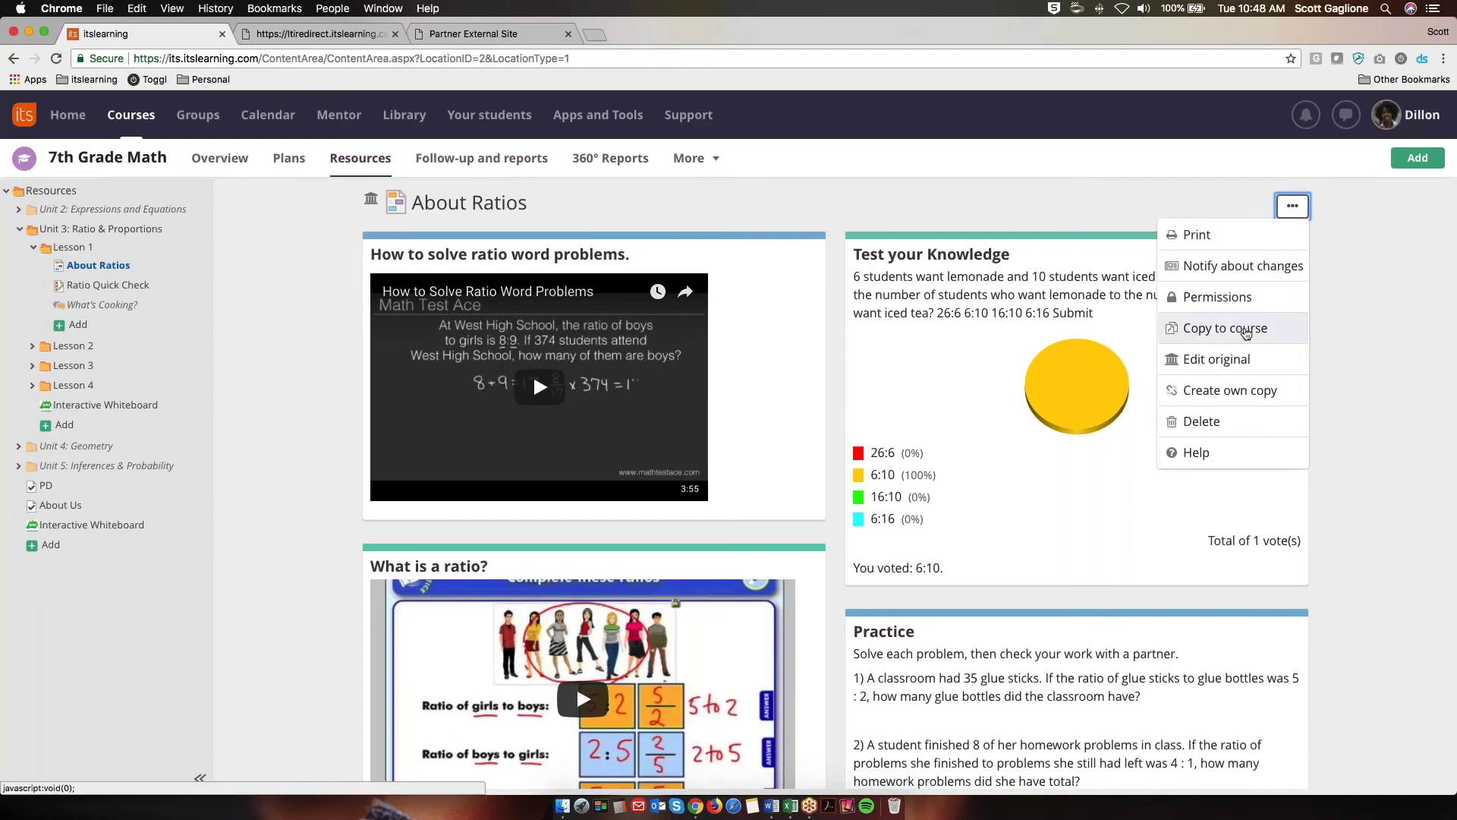
pyautogui.click(1237, 360)
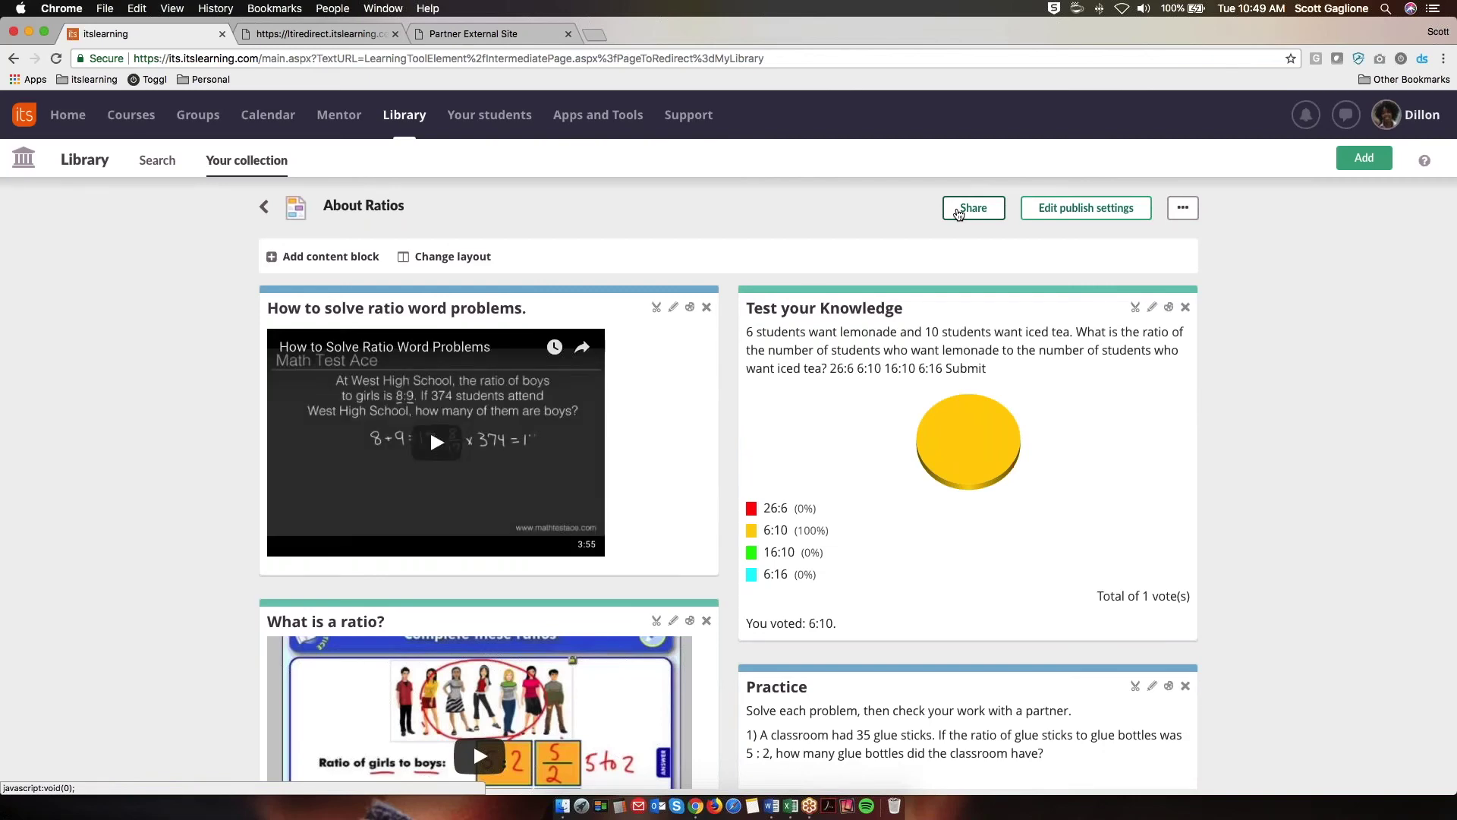
pyautogui.click(959, 213)
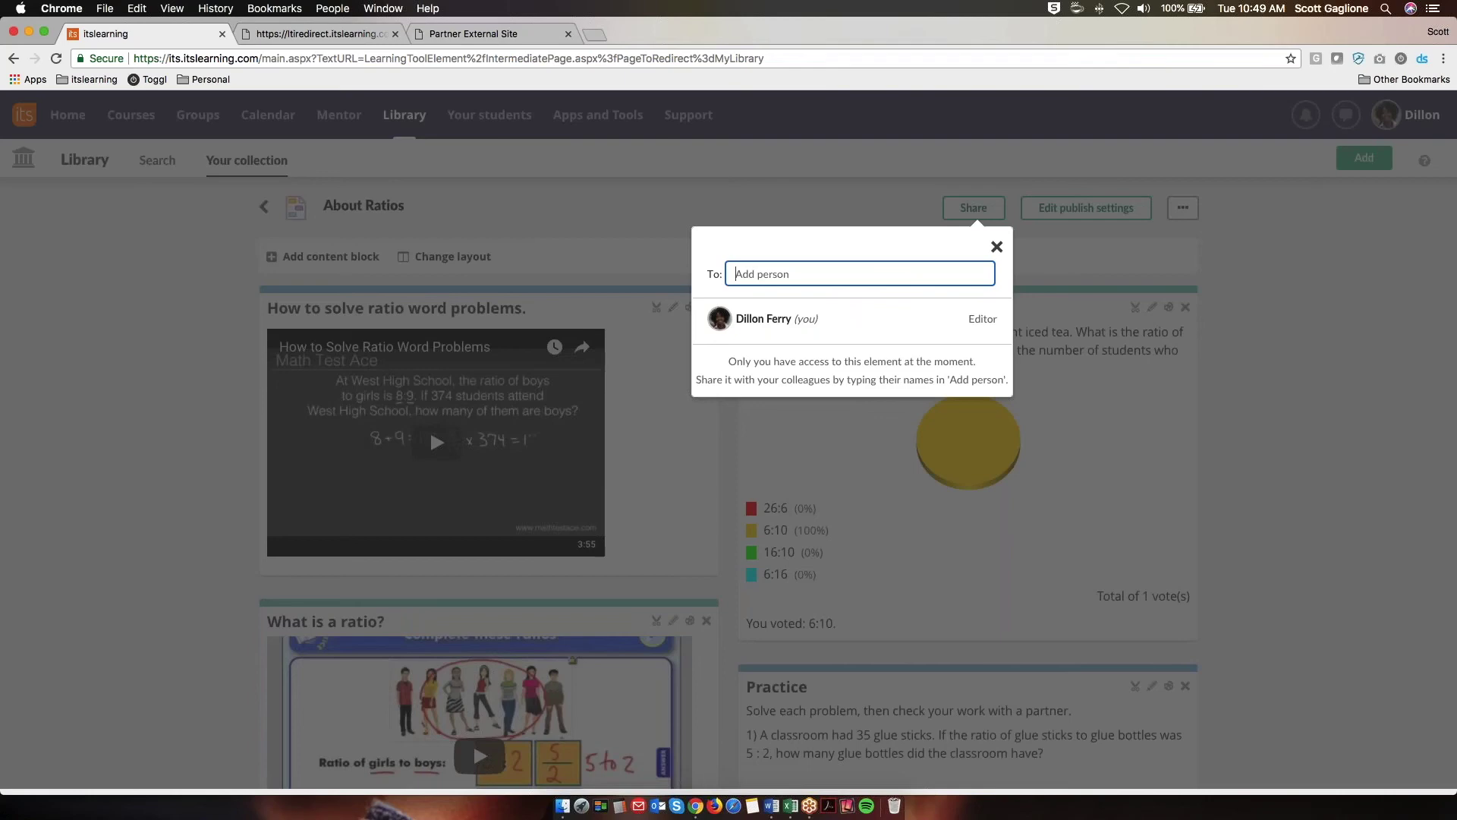
pyautogui.write('sco')
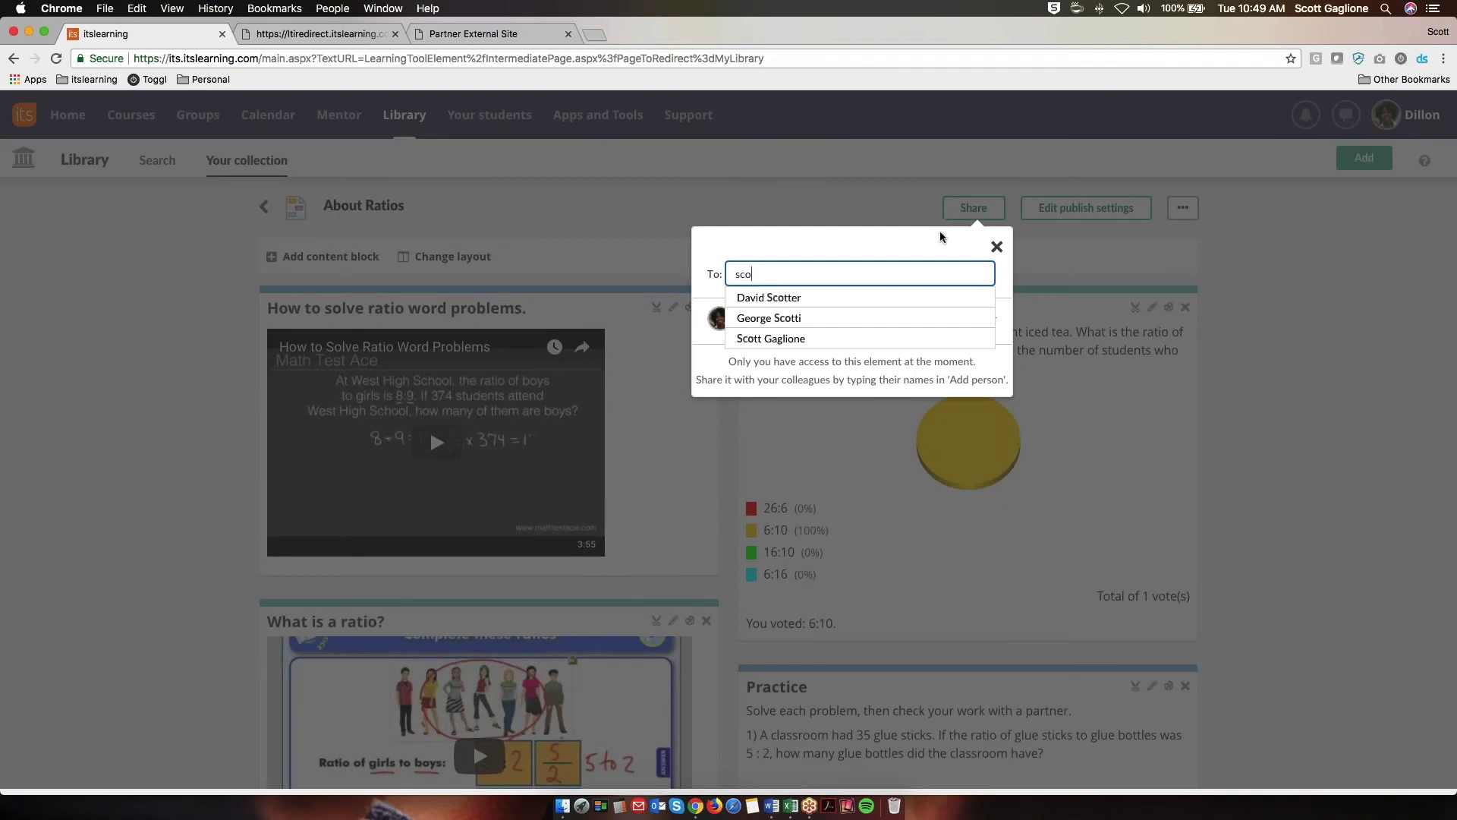
pyautogui.click(904, 339)
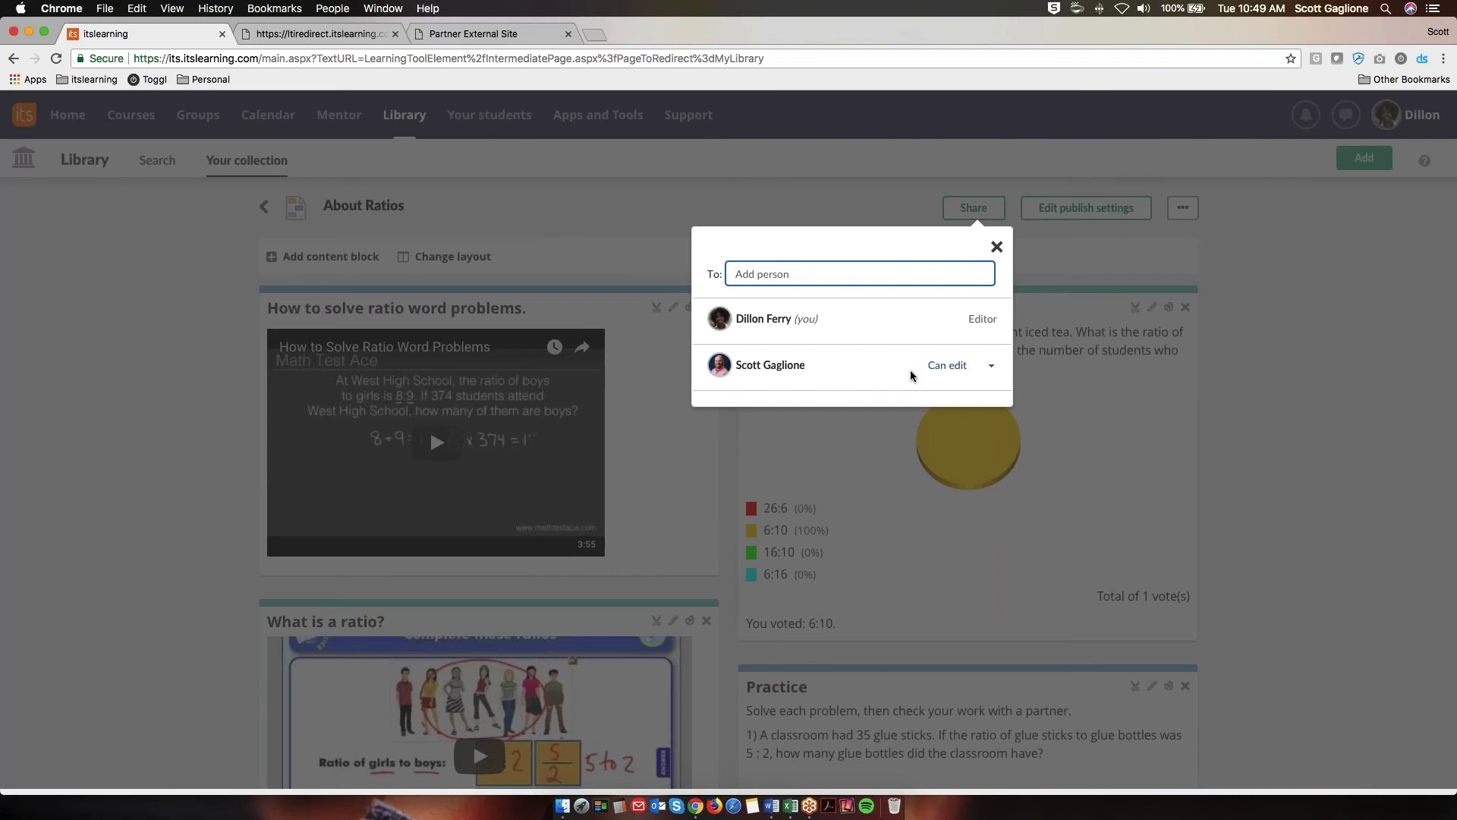
pyautogui.click(997, 248)
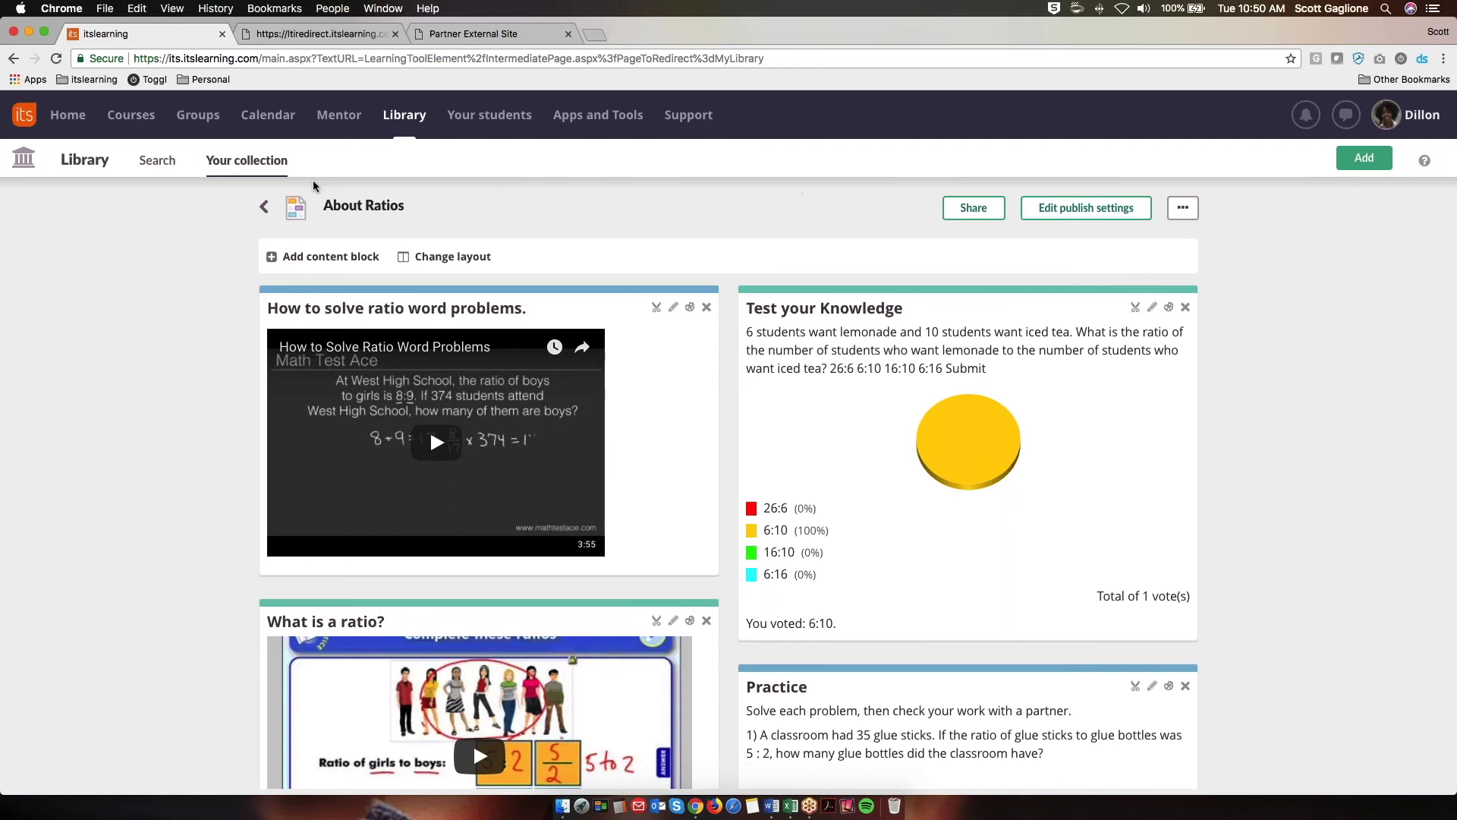
pyautogui.click(239, 173)
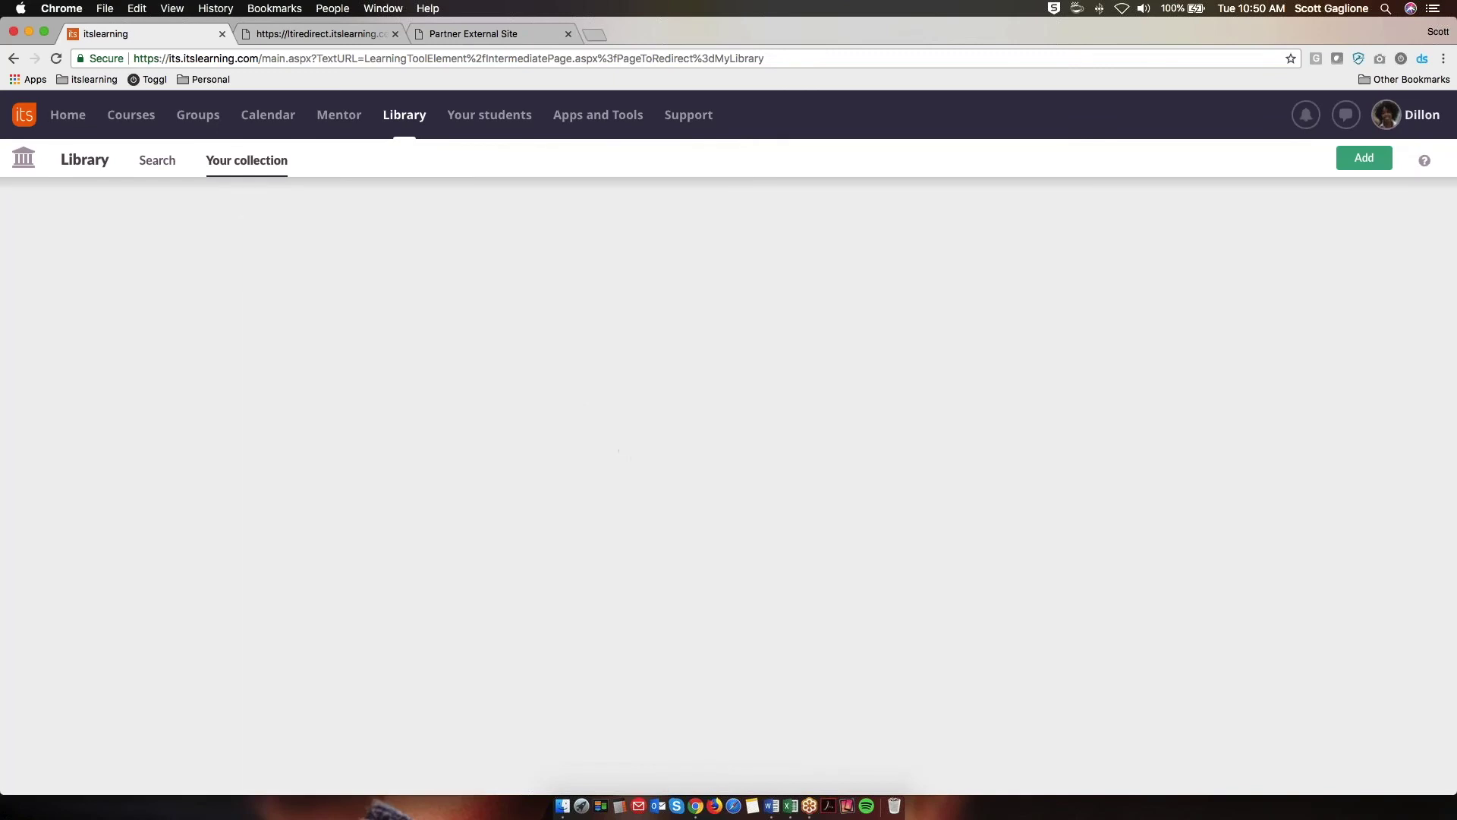
pyautogui.scroll(-2, 704, 490)
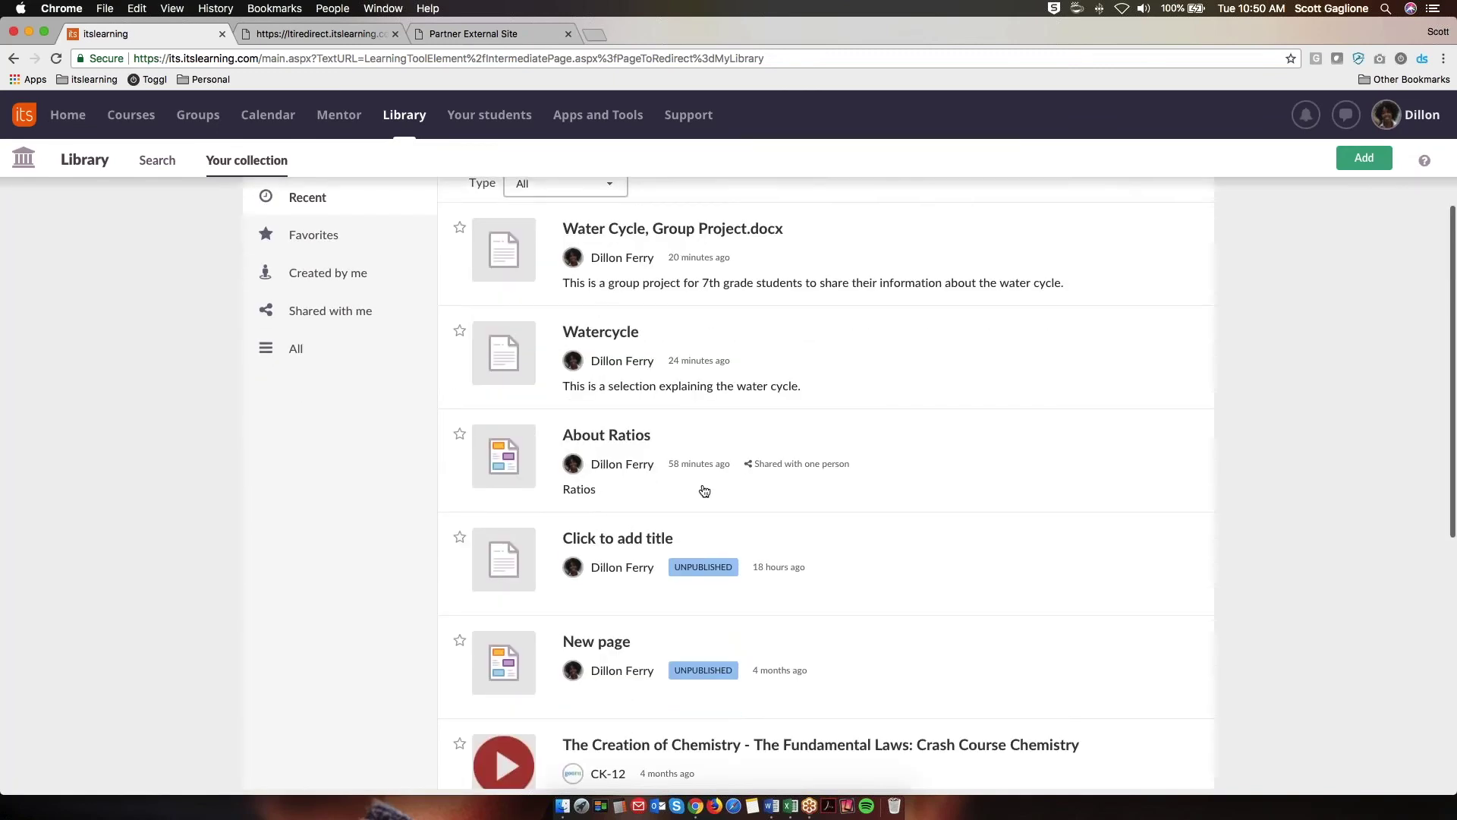